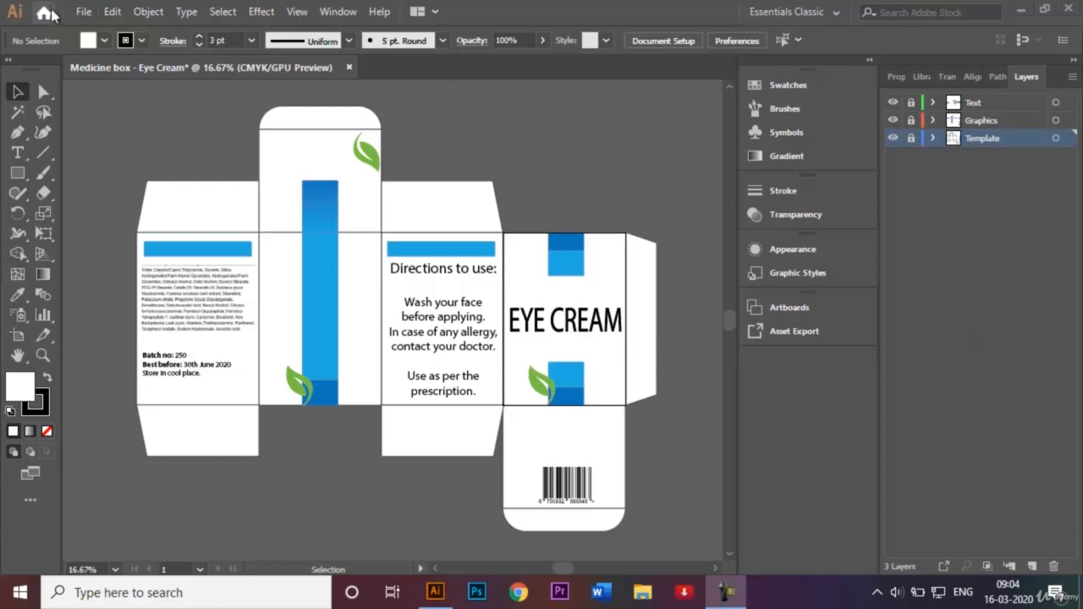
Step: Create a new portrait A4 document, 210 × 297 mm, named "Medicine box template - Eye Cream"
{"action": "left_click", "coordinate": [82, 11]}
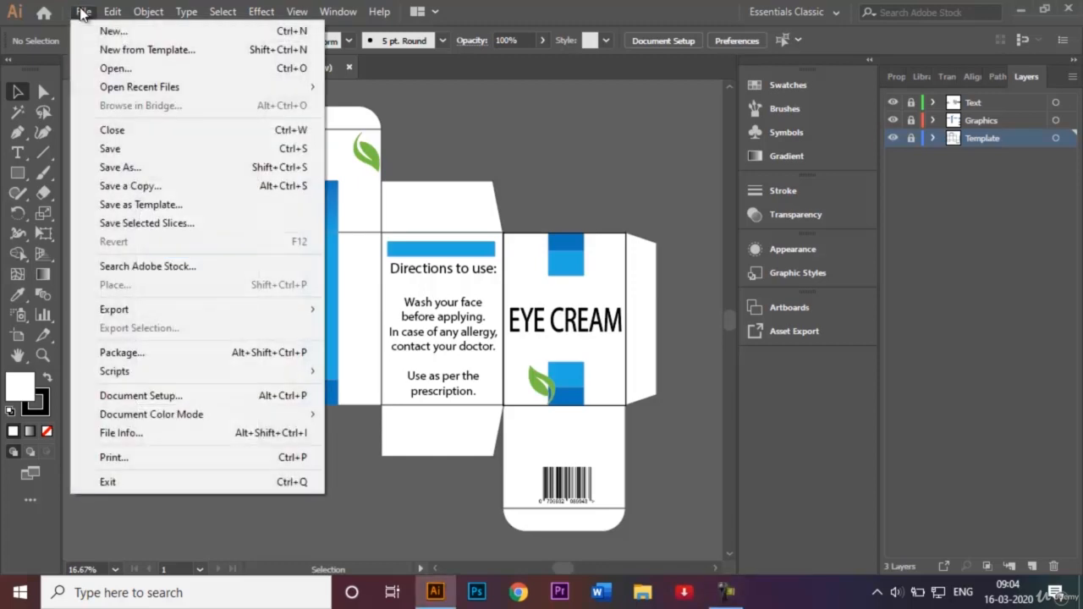
{"action": "left_click", "coordinate": [119, 33]}
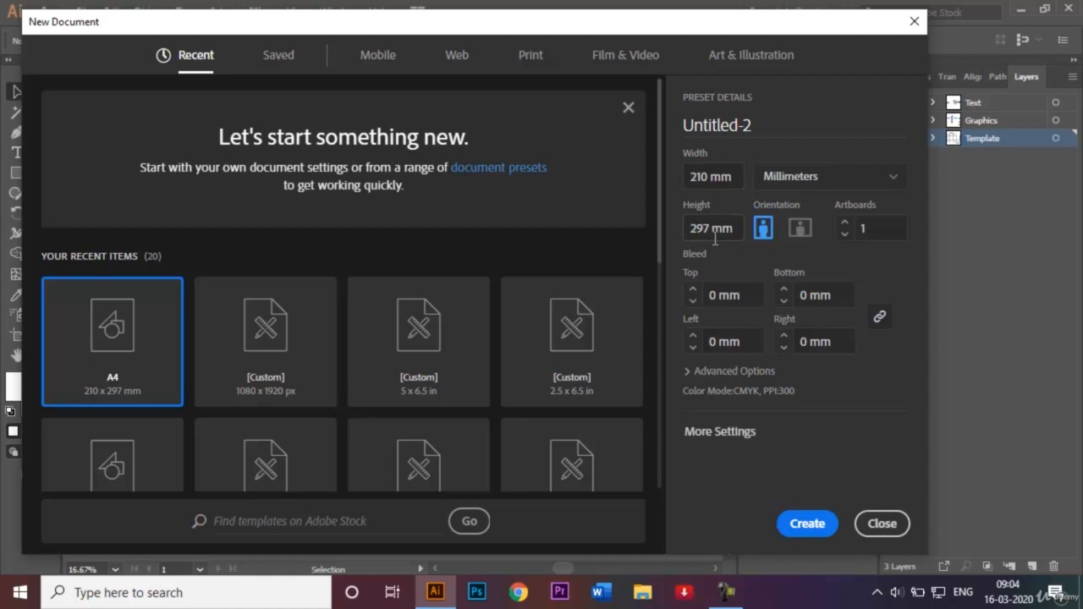
{"action": "left_click", "coordinate": [761, 128]}
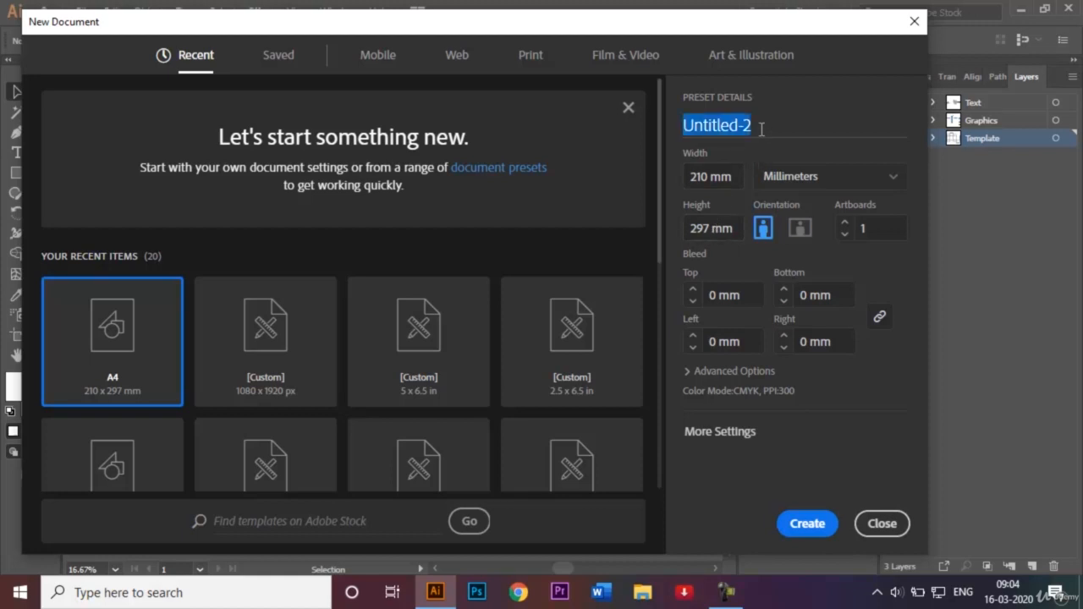
{"action": "key", "text": "BackSpace"}
{"action": "type", "text": "Med"}
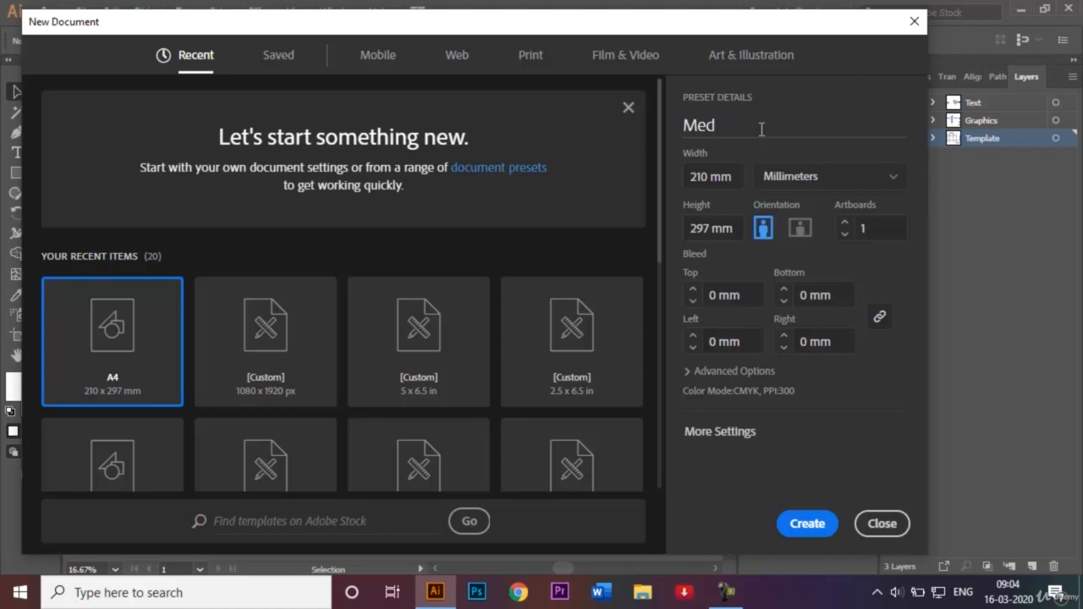
{"action": "type", "text": "icine box template "}
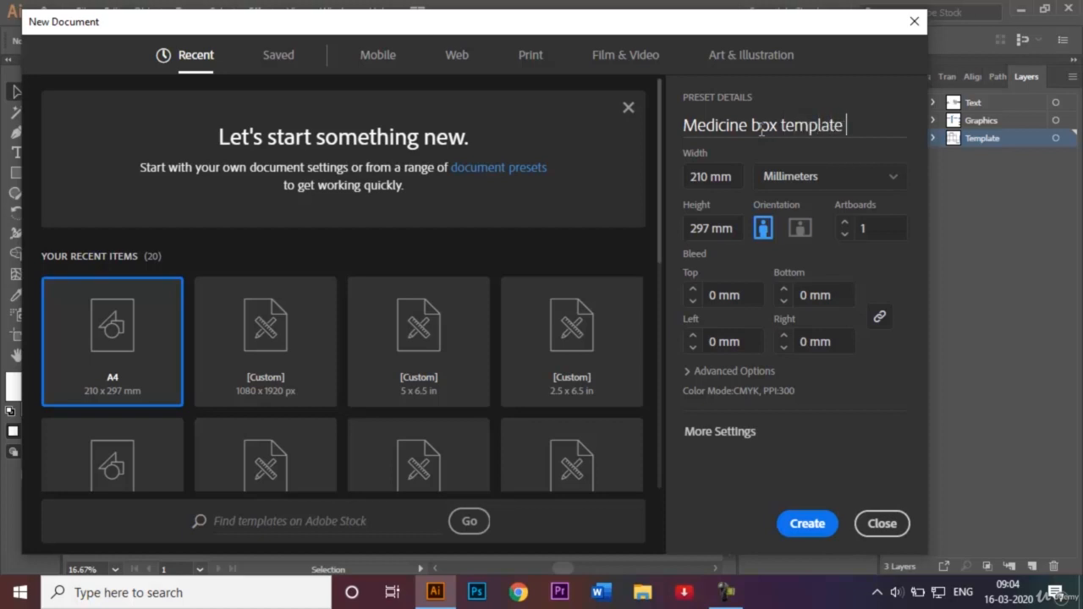
{"action": "type", "text": "- Eye Cream"}
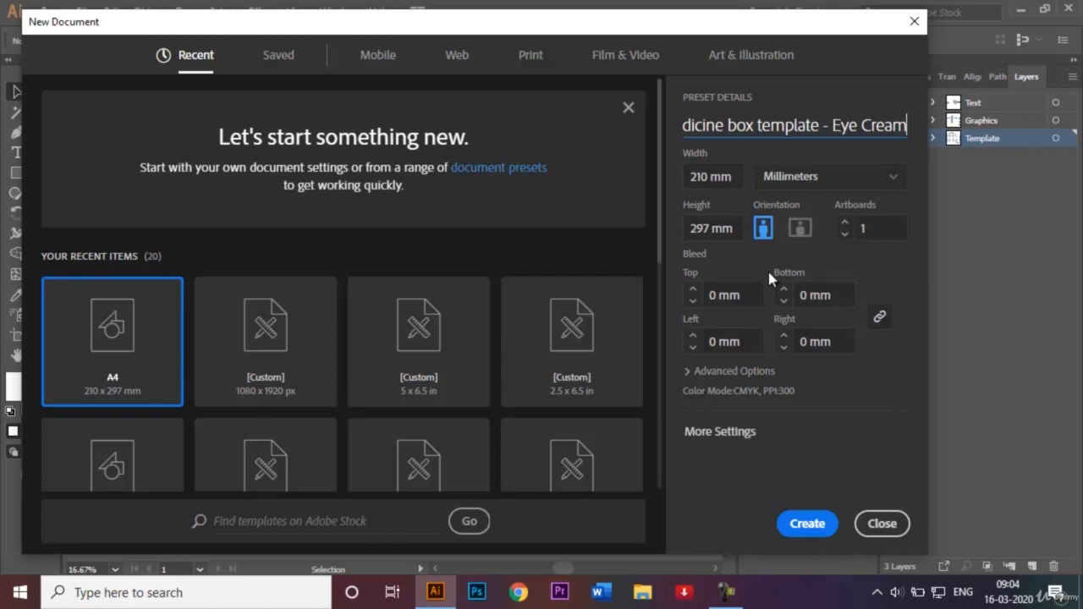
{"action": "left_click", "coordinate": [809, 522]}
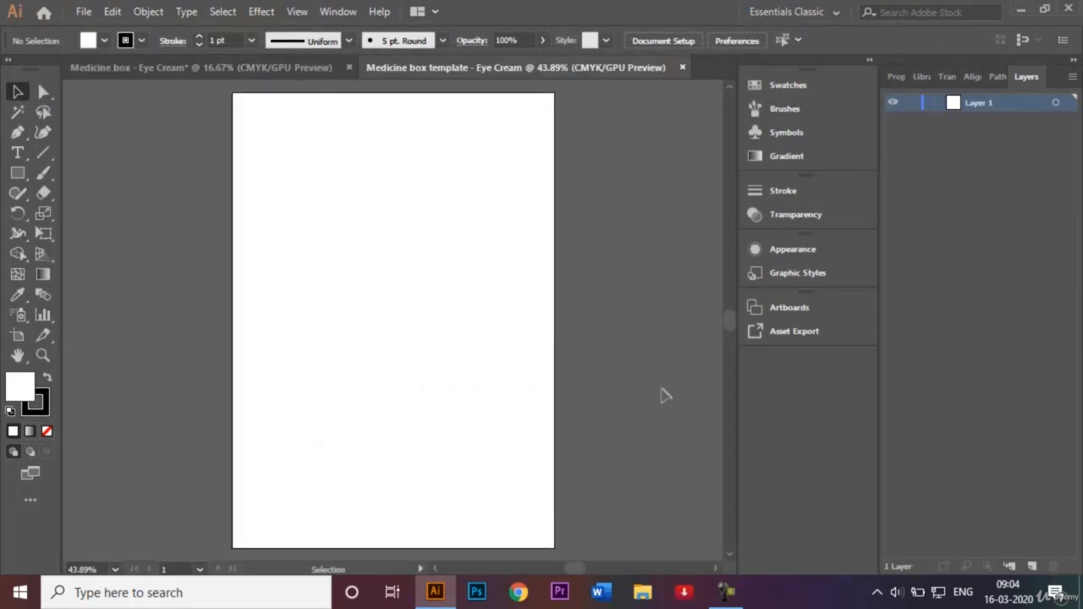
Step: Rename the new document's only layer as "Template", matching the layer naming of the finished medicine box file
{"action": "key", "text": "ctrl+minus"}
{"action": "key", "text": "ctrl+minus"}
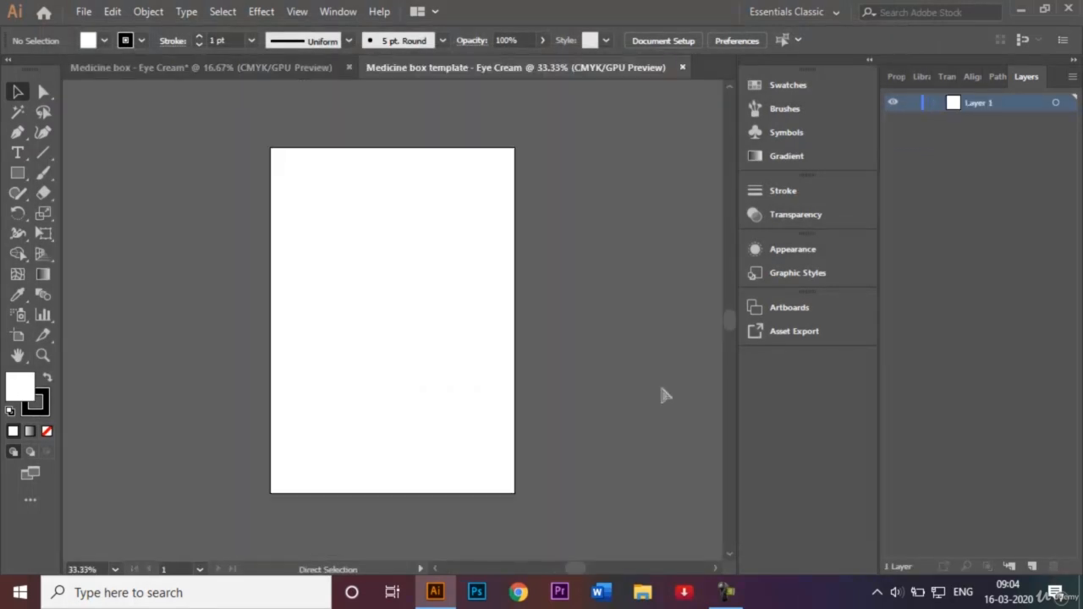
{"action": "left_click", "coordinate": [434, 569]}
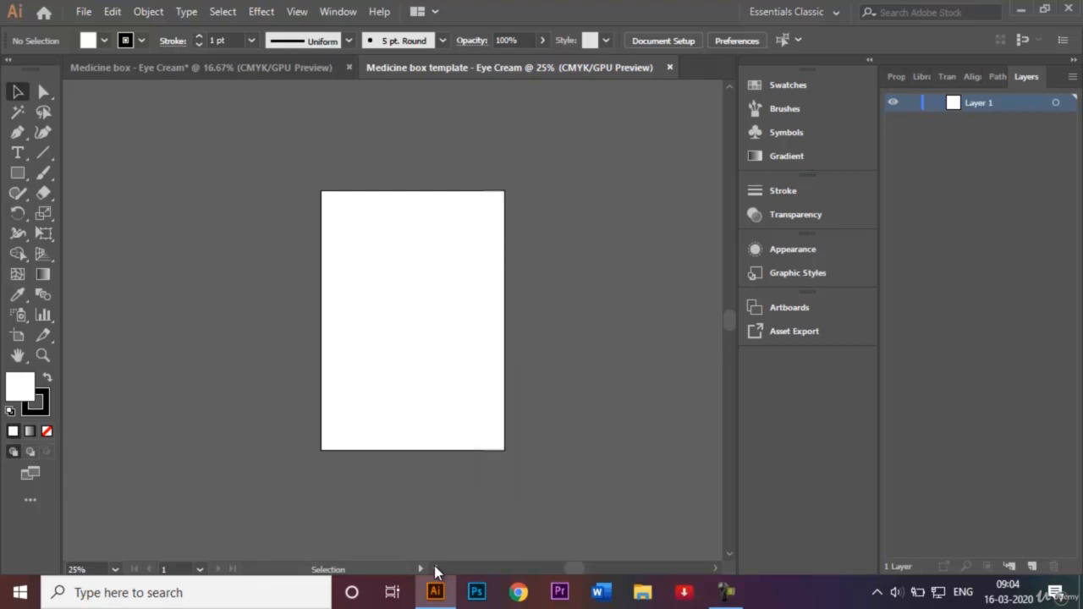
{"action": "left_click", "coordinate": [208, 67]}
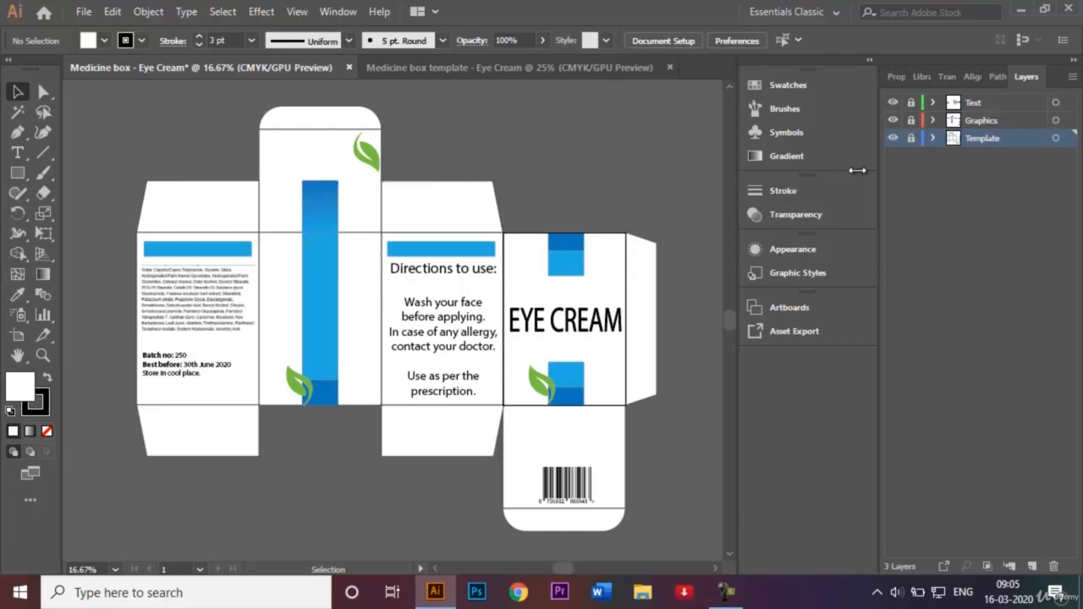
{"action": "left_click", "coordinate": [511, 67]}
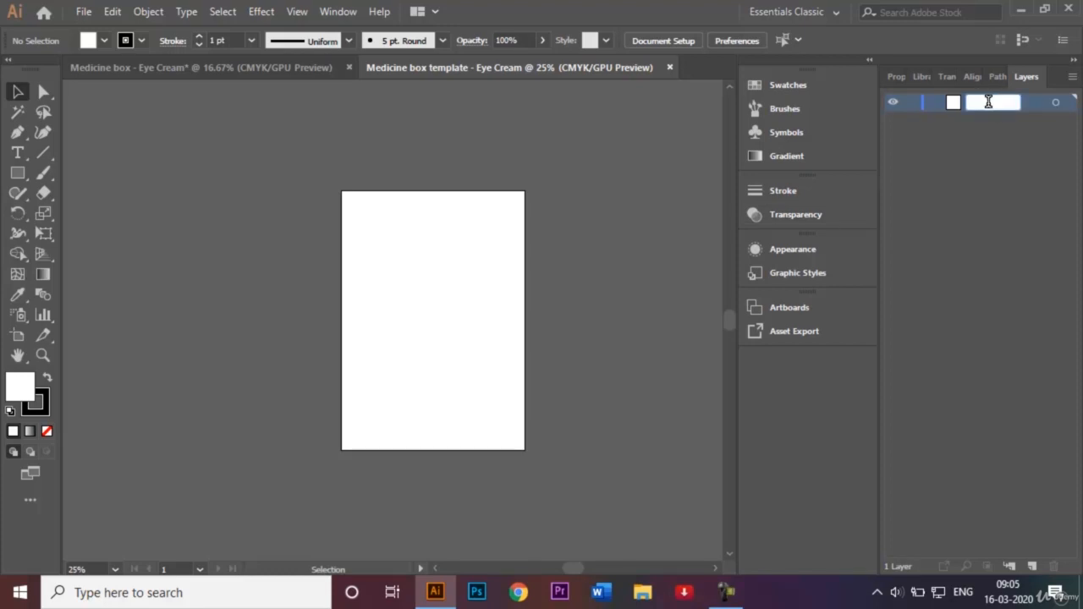
{"action": "type", "text": "Template"}
{"action": "key", "text": "Return"}
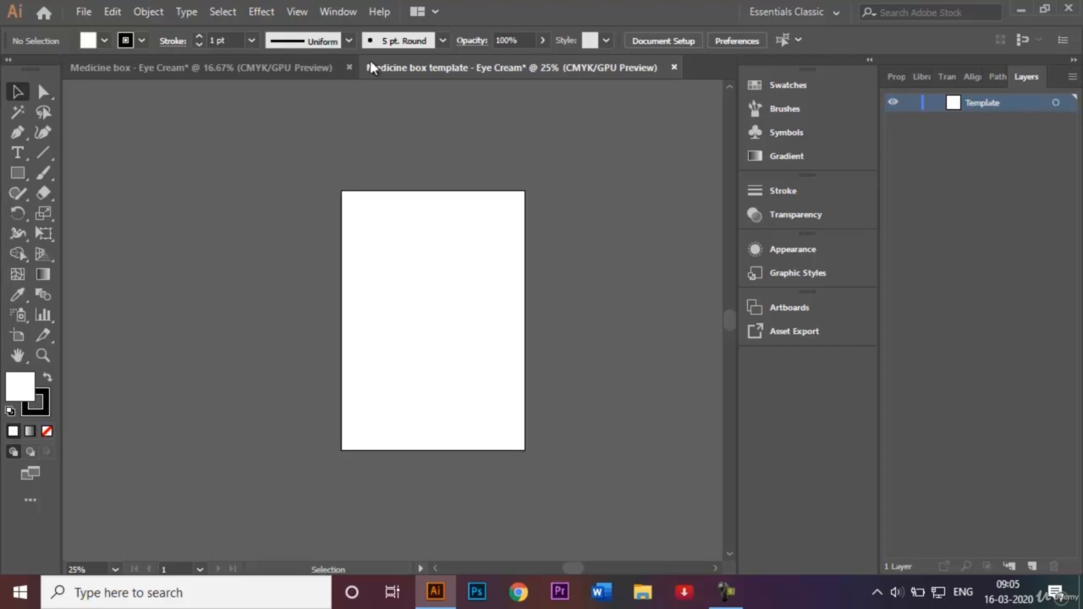
Step: Check that Smart Guides are enabled and review the finished medicine box layout as a reference
{"action": "left_click", "coordinate": [297, 17]}
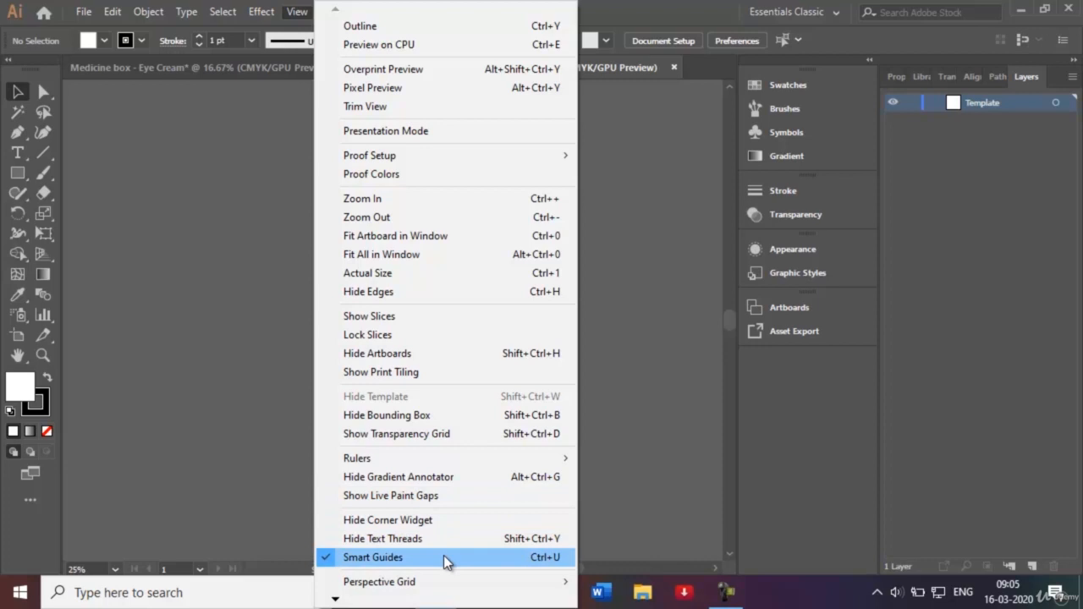
{"action": "left_click", "coordinate": [646, 406]}
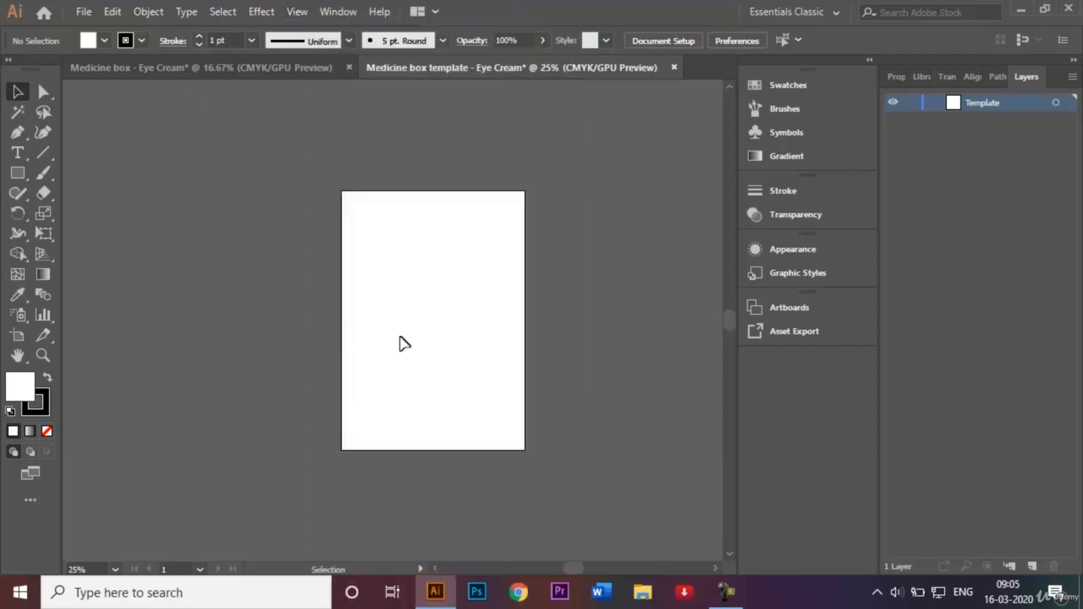
{"action": "left_click", "coordinate": [268, 66]}
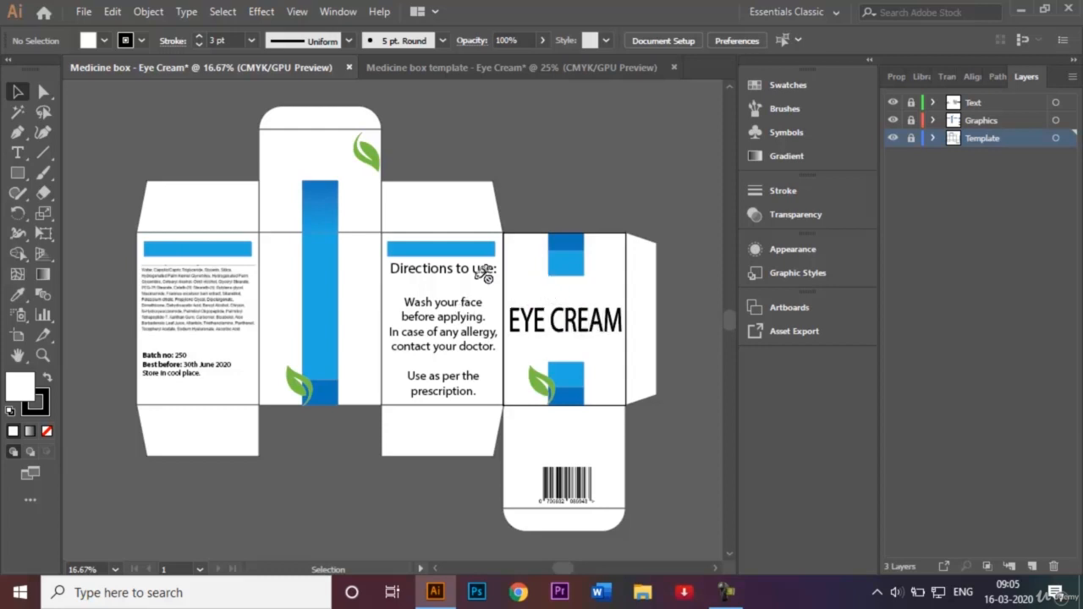
{"action": "left_click", "coordinate": [412, 67]}
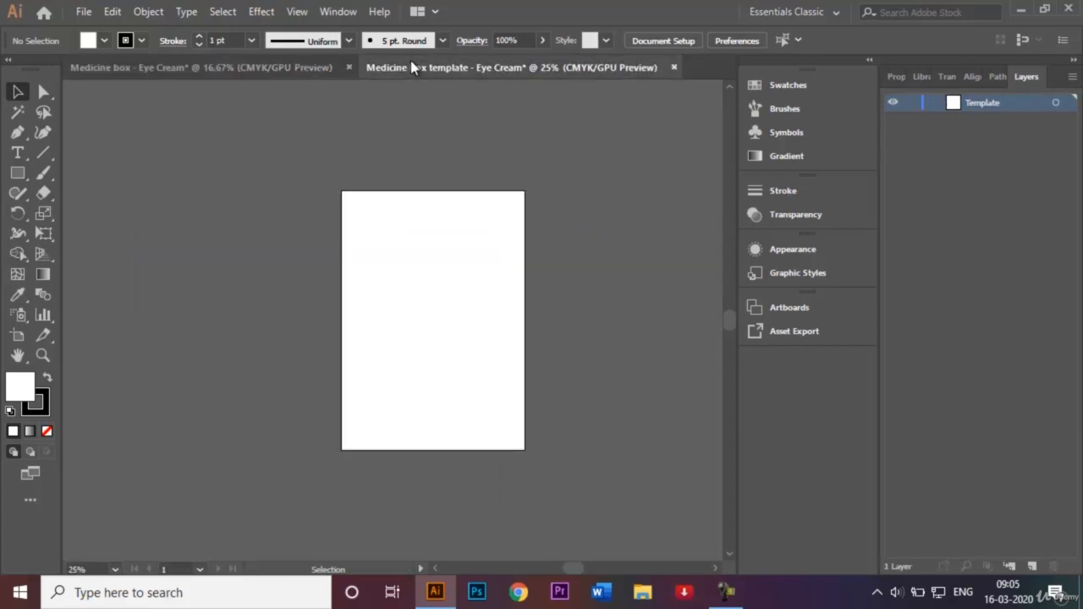
Step: Draw a white rectangle with a black stroke covering the whole artboard, 210 × 297 mm
{"action": "left_click", "coordinate": [17, 176]}
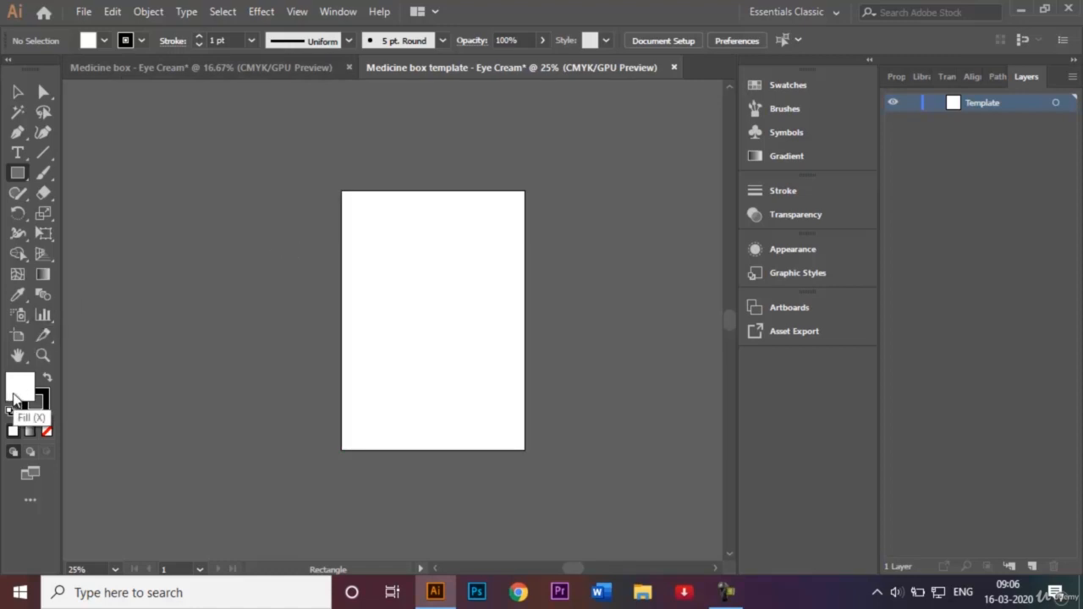
{"action": "left_click", "coordinate": [46, 397]}
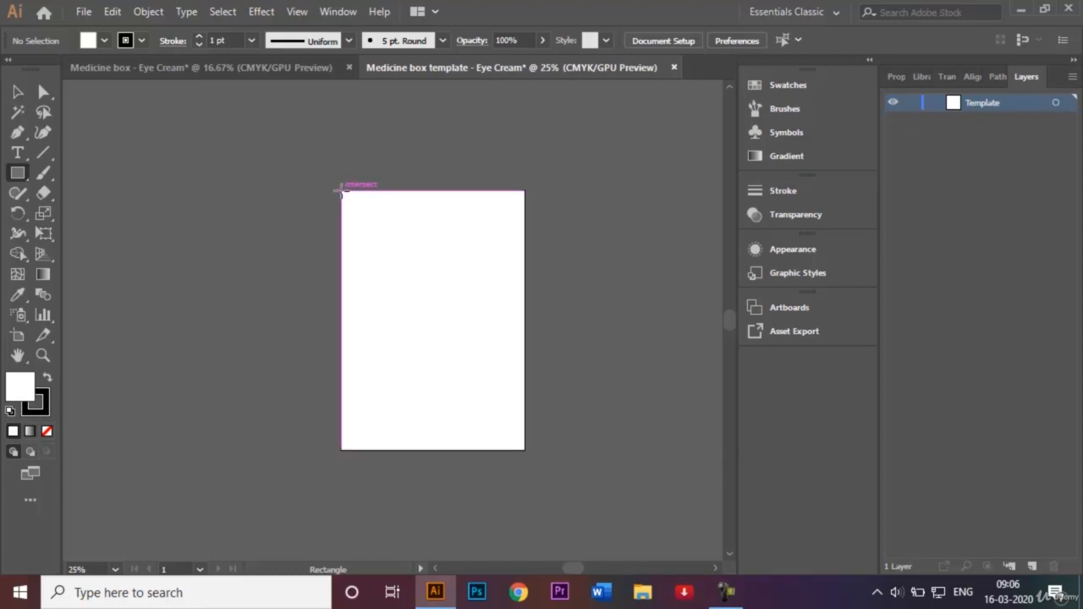
{"action": "left_click_drag", "start_coordinate": [341, 192], "coordinate": [524, 448]}
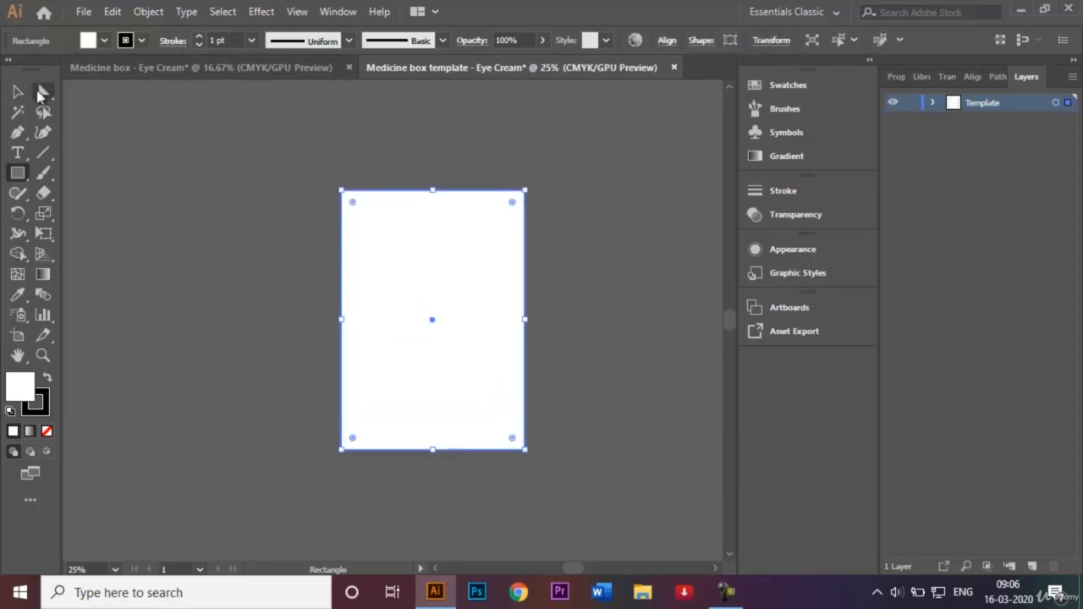
Step: Move the rectangle off the artboard so it sits flush against its left edge, vertically aligned with it
{"action": "left_click", "coordinate": [16, 93]}
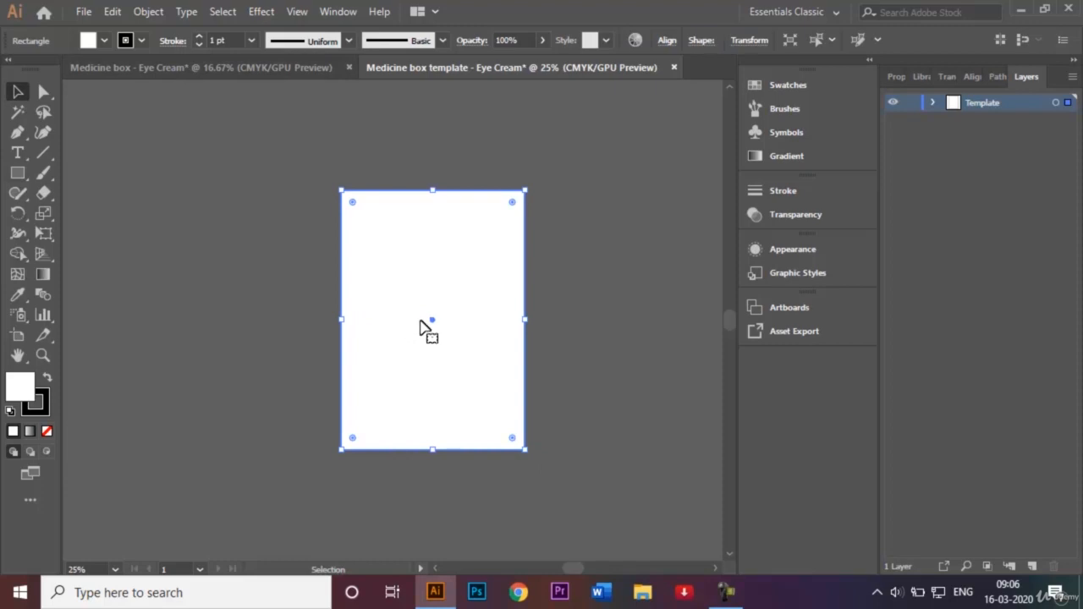
{"action": "left_click_drag", "start_coordinate": [431, 323], "coordinate": [250, 322]}
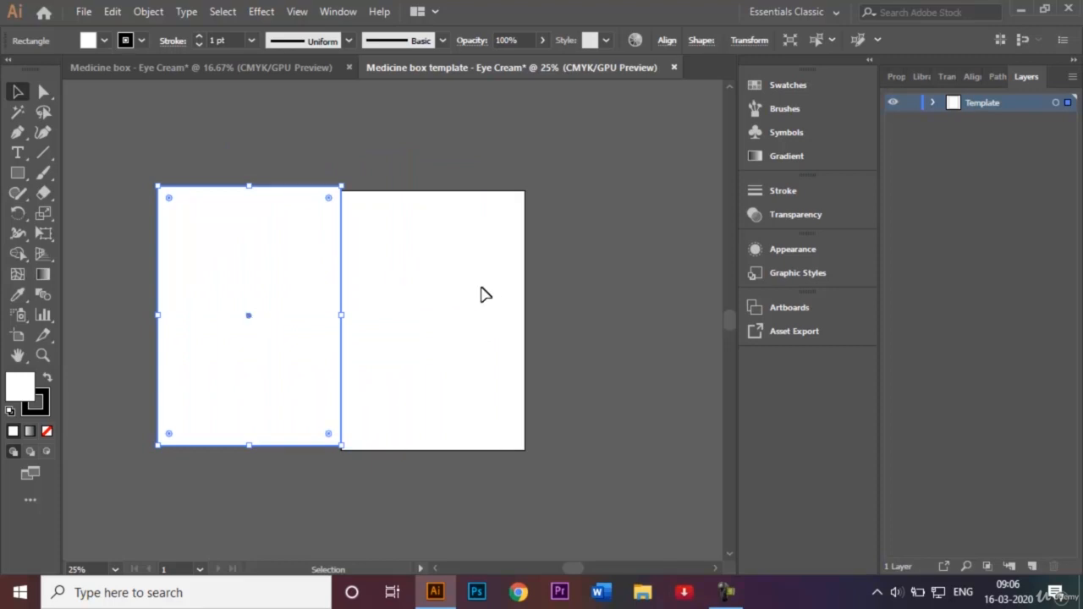
{"action": "key", "text": "Down"}
{"action": "key", "text": "Down"}
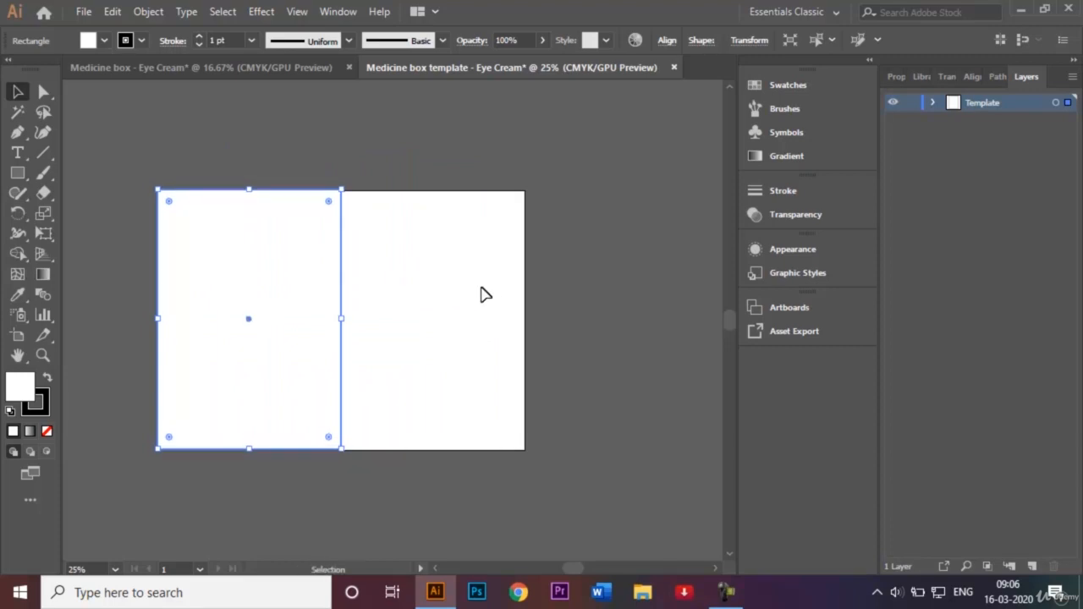
{"action": "left_click", "coordinate": [611, 338]}
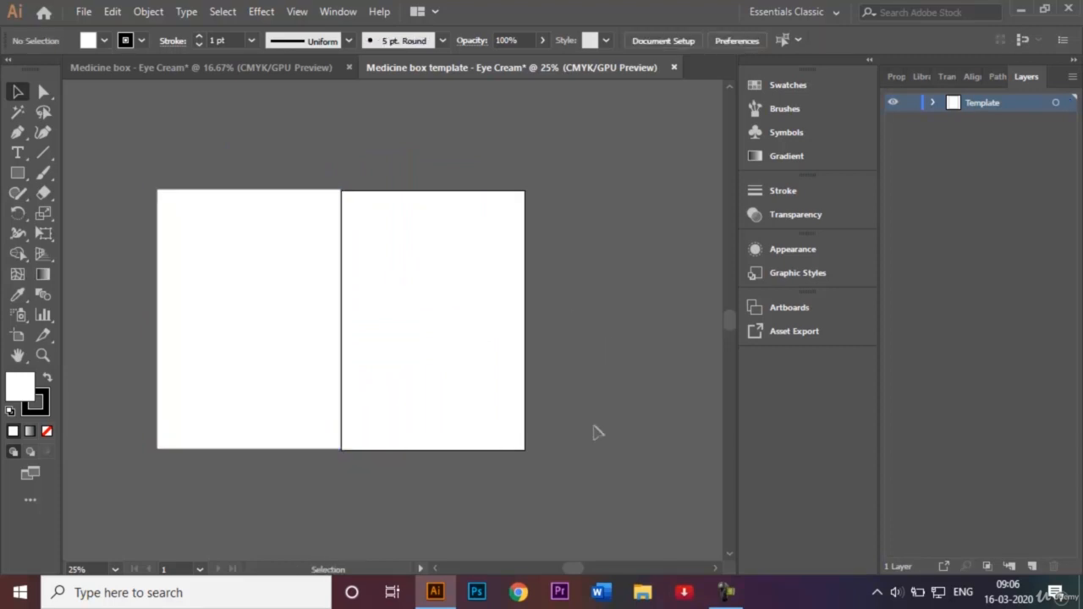
{"action": "left_click", "coordinate": [286, 341]}
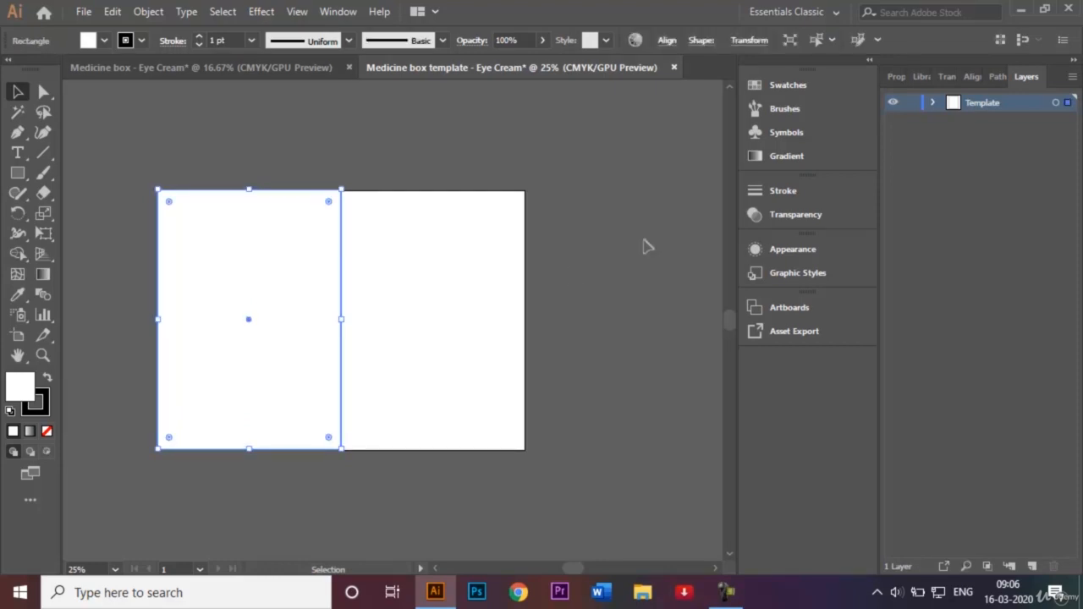
{"action": "left_click", "coordinate": [596, 259]}
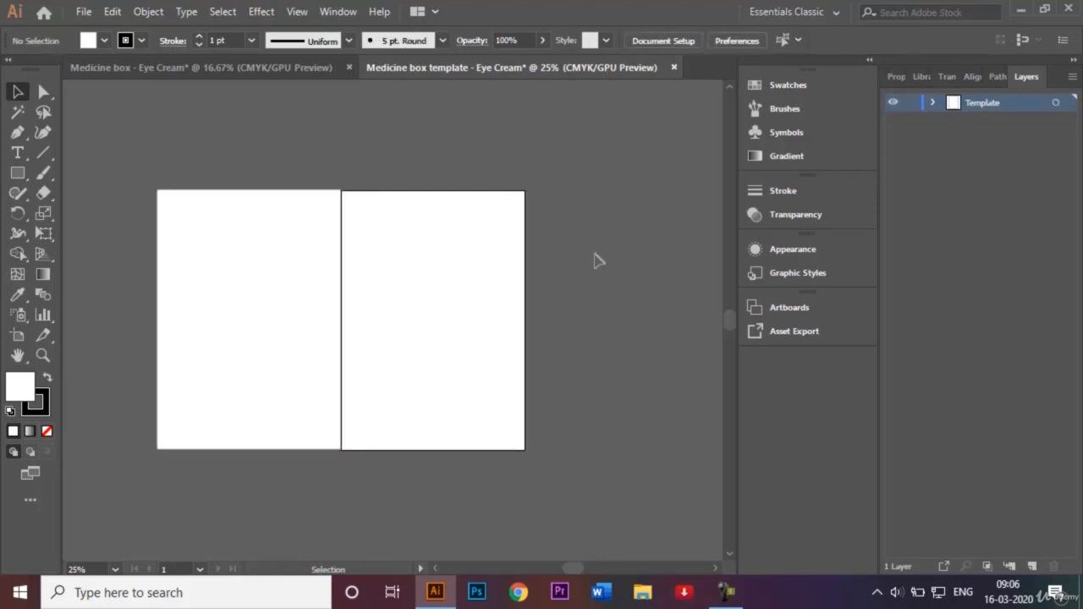
{"action": "left_click", "coordinate": [268, 304]}
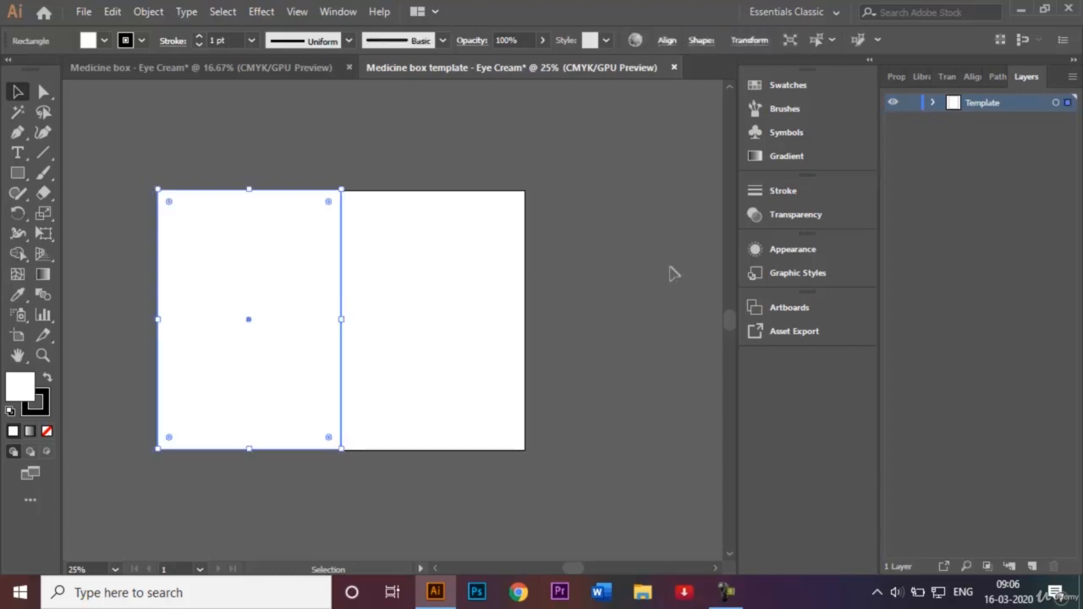
{"action": "left_click", "coordinate": [552, 269]}
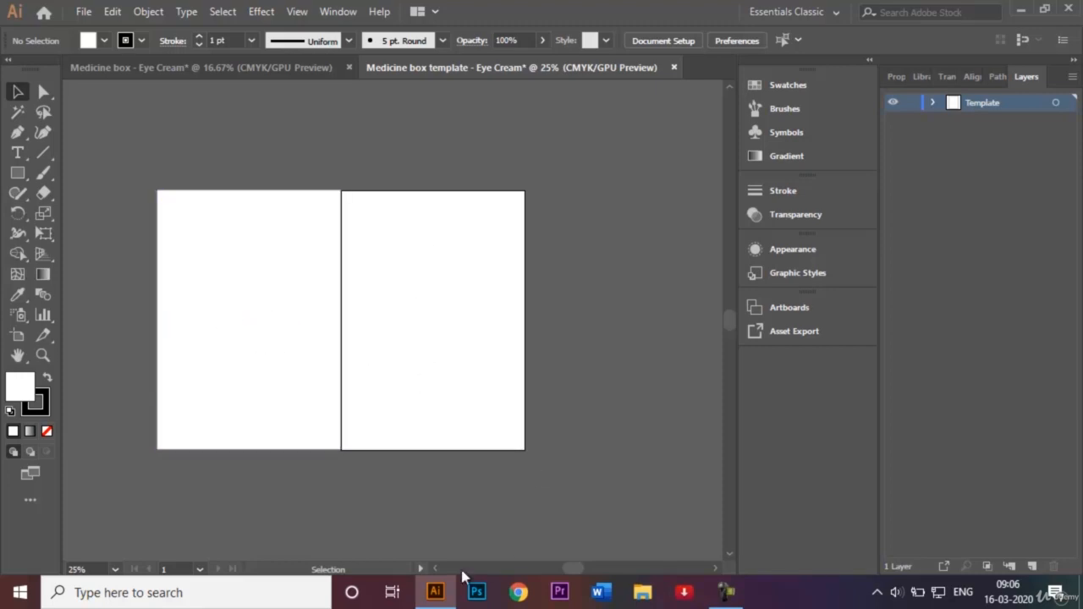
Step: Narrow the rectangle beside the artboard to 105 mm wide, keeping its right edge against the artboard
{"action": "left_click", "coordinate": [436, 567]}
{"action": "left_click", "coordinate": [437, 568]}
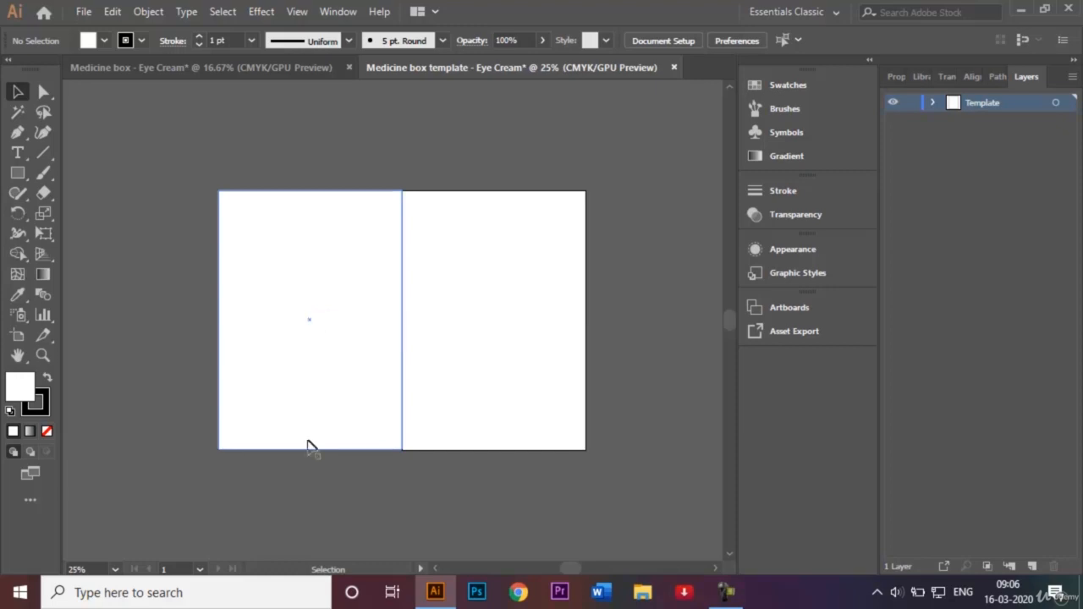
{"action": "left_click", "coordinate": [281, 351]}
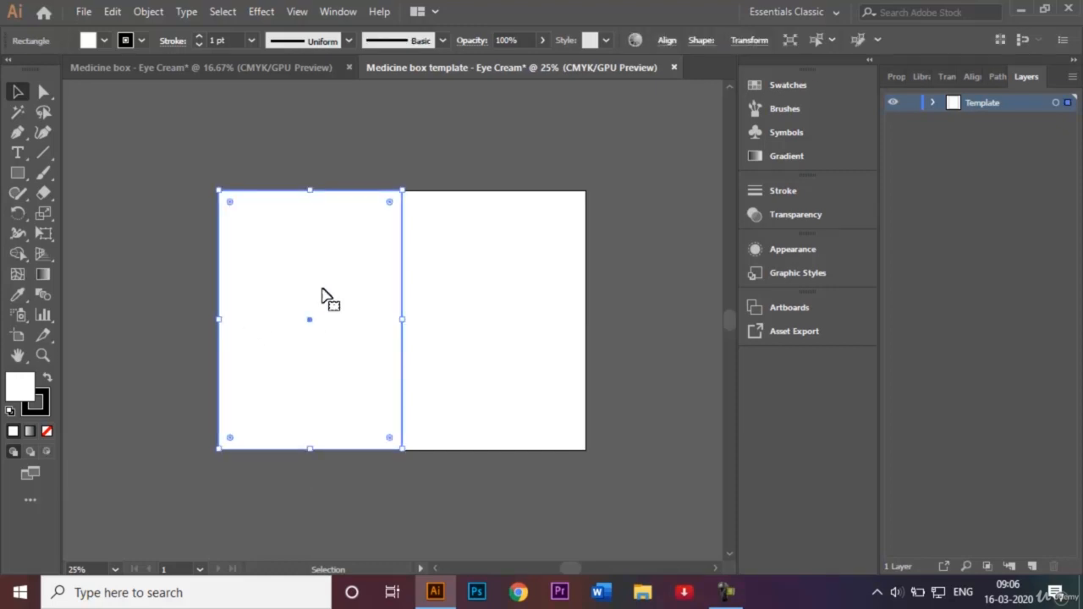
{"action": "left_click_drag", "start_coordinate": [219, 320], "coordinate": [308, 321]}
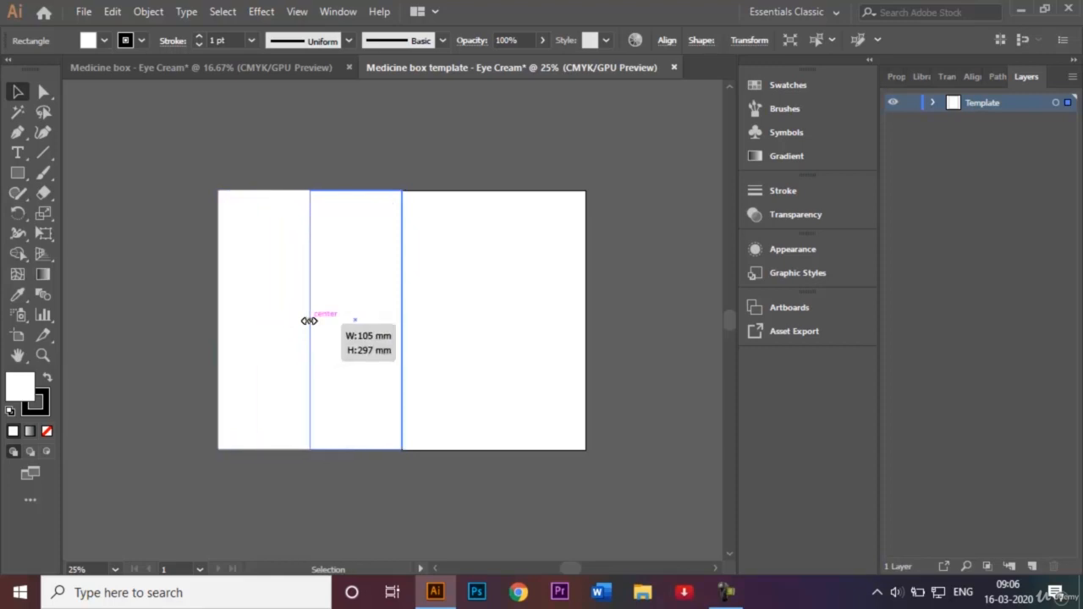
{"action": "left_click_drag", "start_coordinate": [309, 320], "coordinate": [309, 321]}
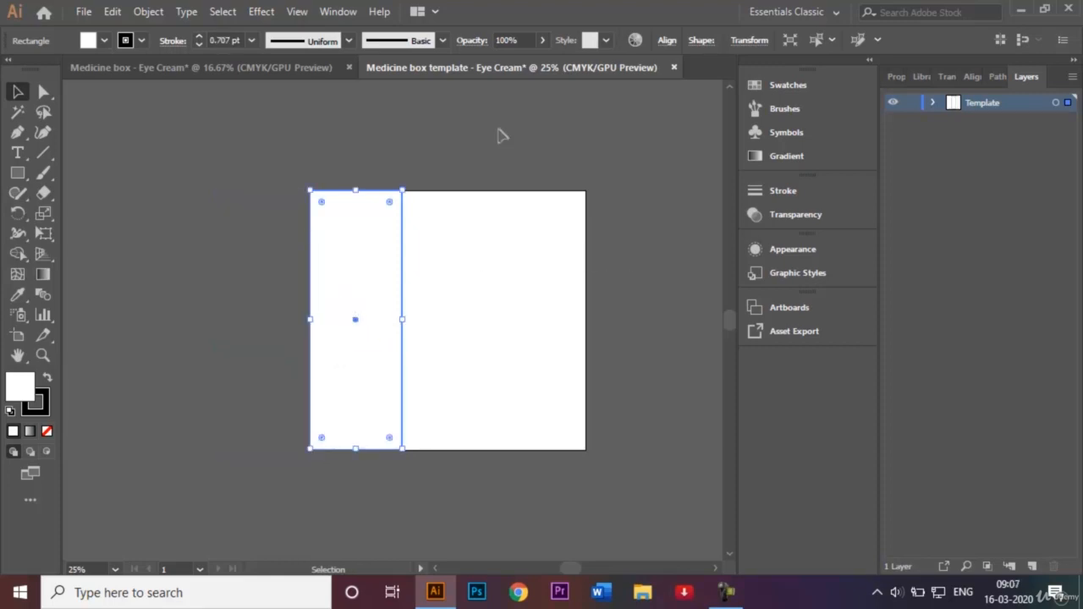
{"action": "left_click", "coordinate": [522, 151]}
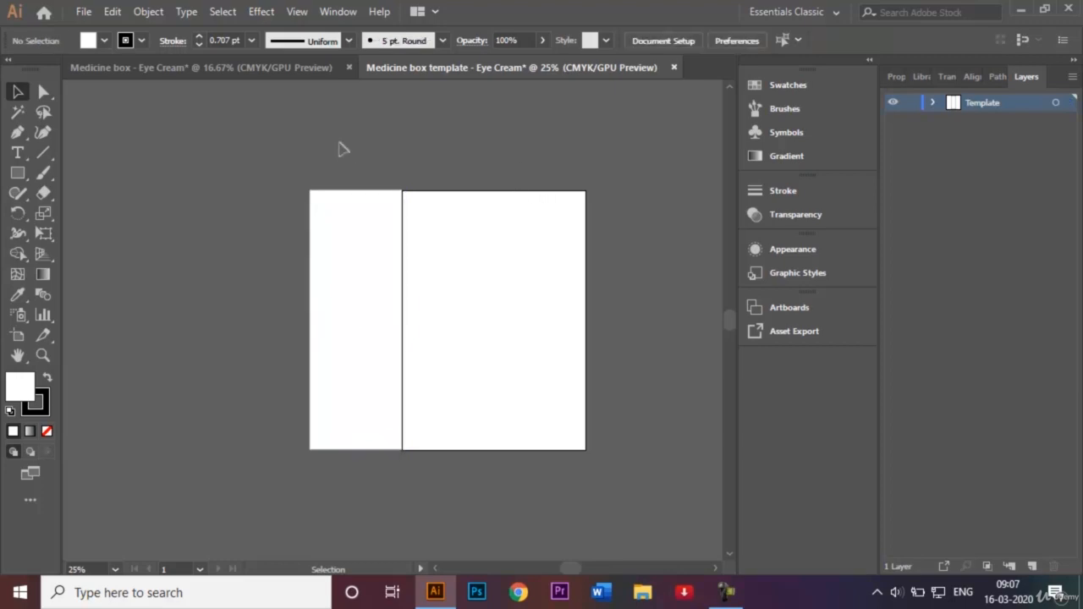
{"action": "left_click", "coordinate": [17, 173]}
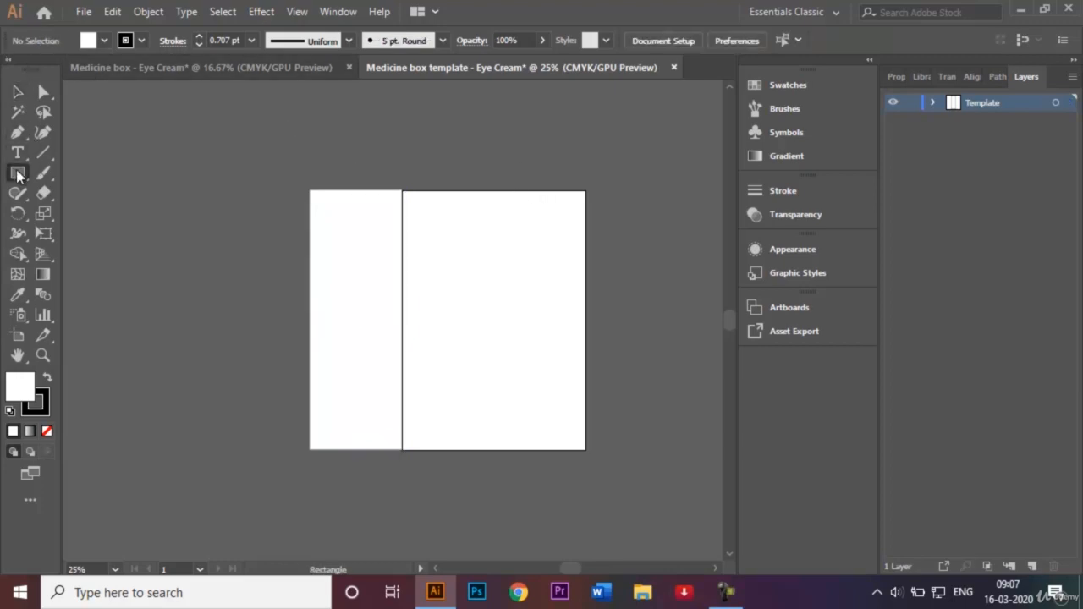
{"action": "left_click", "coordinate": [401, 193]}
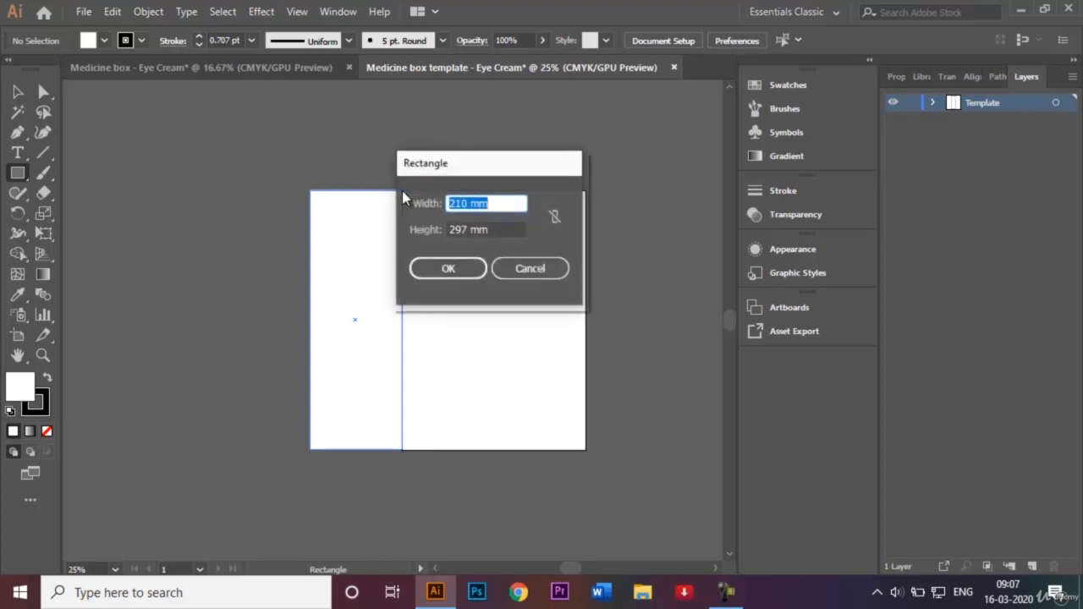
{"action": "left_click", "coordinate": [552, 269]}
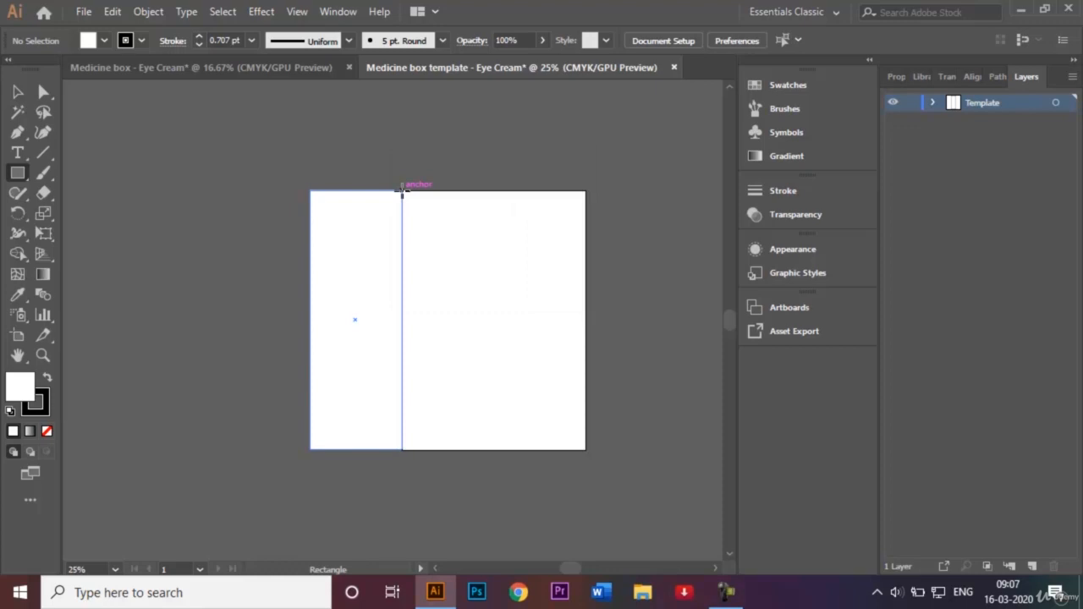
Step: Undo the last resize of the rectangle, hide the rulers, and narrow it again to 105 mm against the artboard's edge
{"action": "right_click", "coordinate": [402, 193]}
{"action": "left_click", "coordinate": [493, 287]}
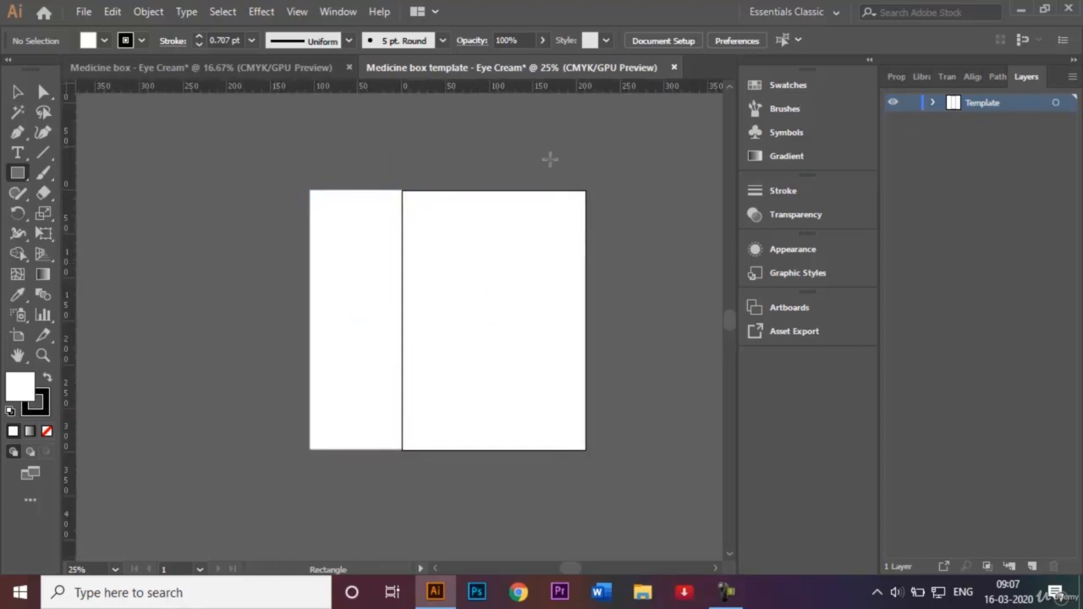
{"action": "key", "text": "ctrl+z"}
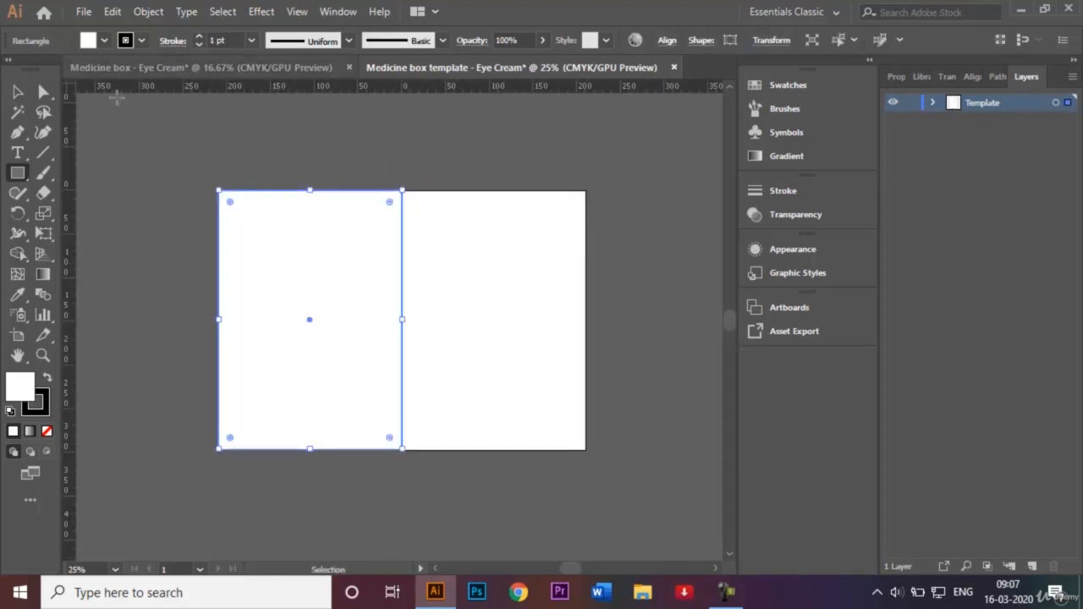
{"action": "key", "text": "ctrl+r"}
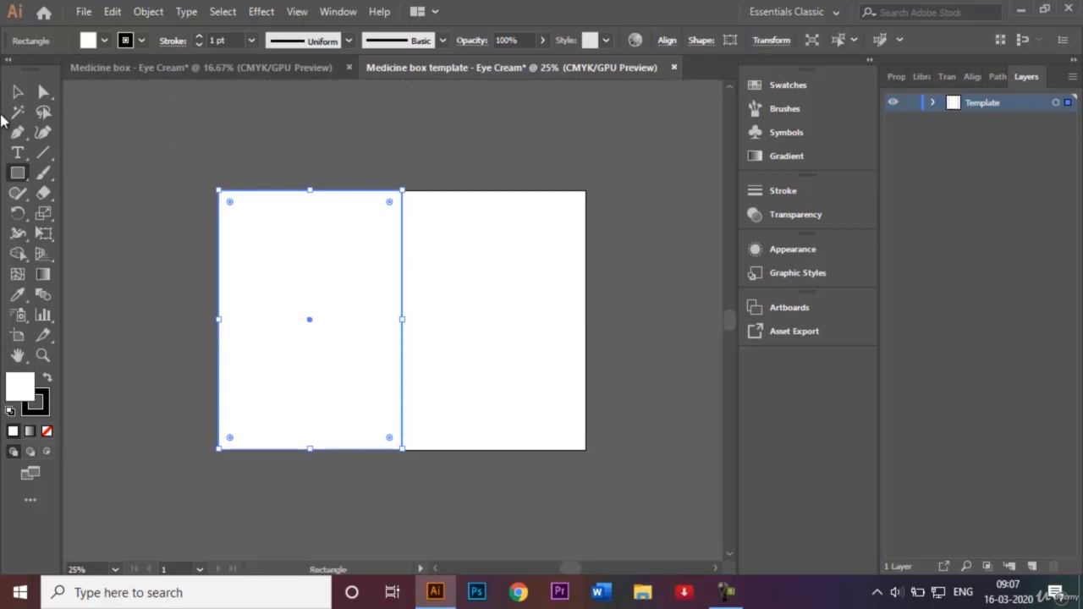
{"action": "left_click", "coordinate": [18, 92]}
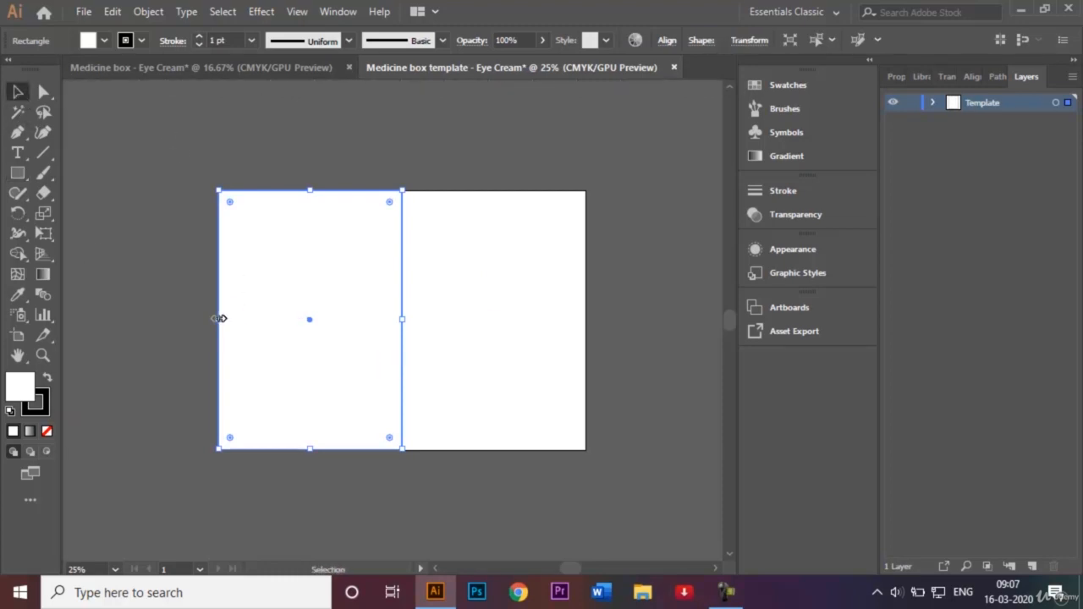
{"action": "left_click_drag", "start_coordinate": [220, 320], "coordinate": [309, 321]}
Step: Draw a rectangle of about 210 × 297 mm over the artboard and move it flush against the narrow rectangle's outer edge
{"action": "left_click", "coordinate": [18, 173]}
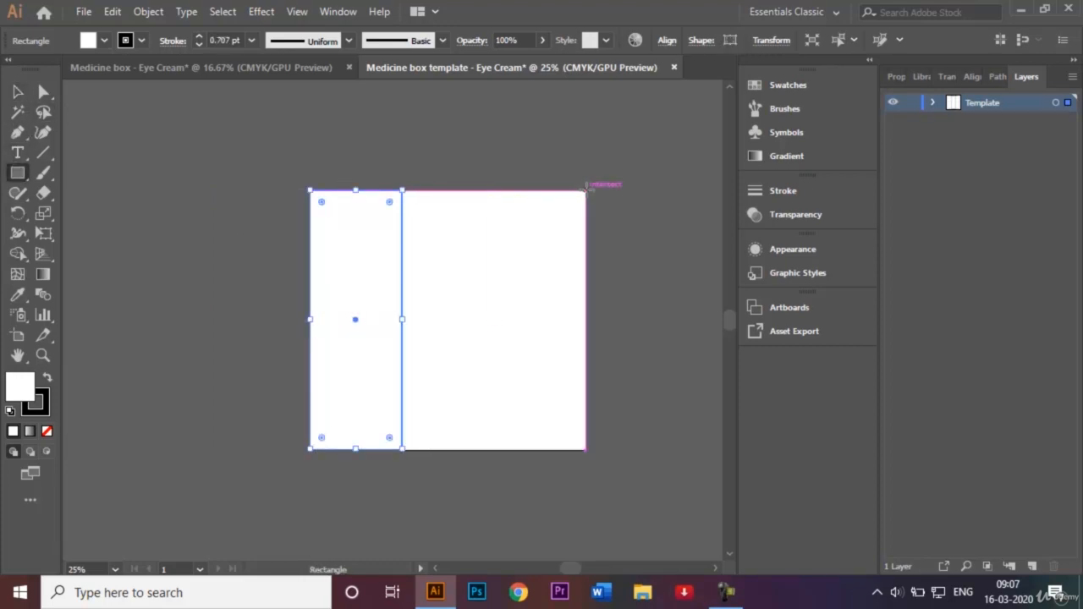
{"action": "left_click_drag", "start_coordinate": [584, 191], "coordinate": [402, 449]}
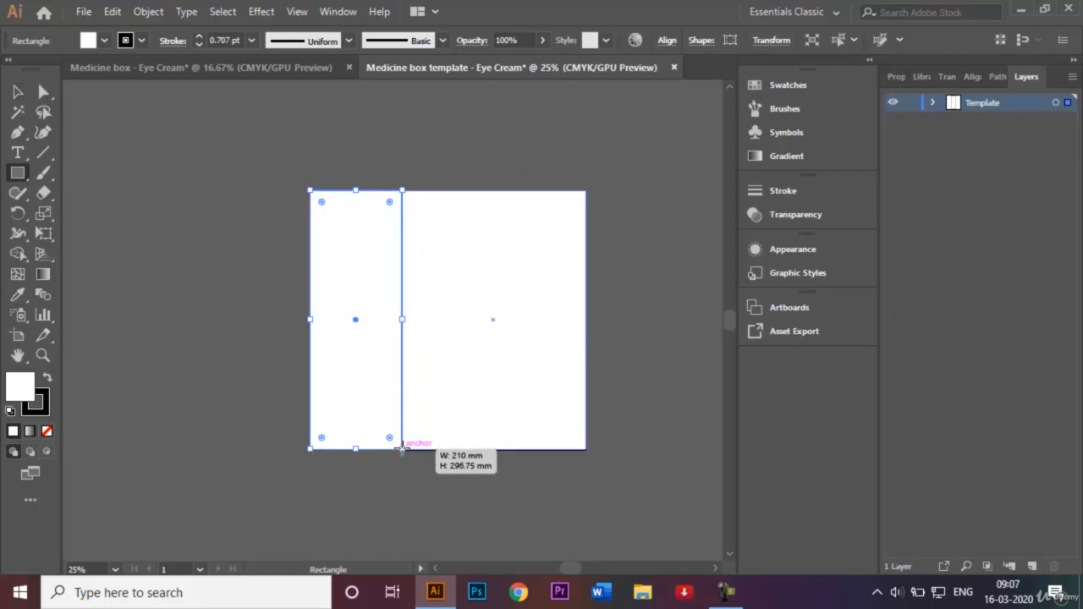
{"action": "left_click", "coordinate": [17, 92]}
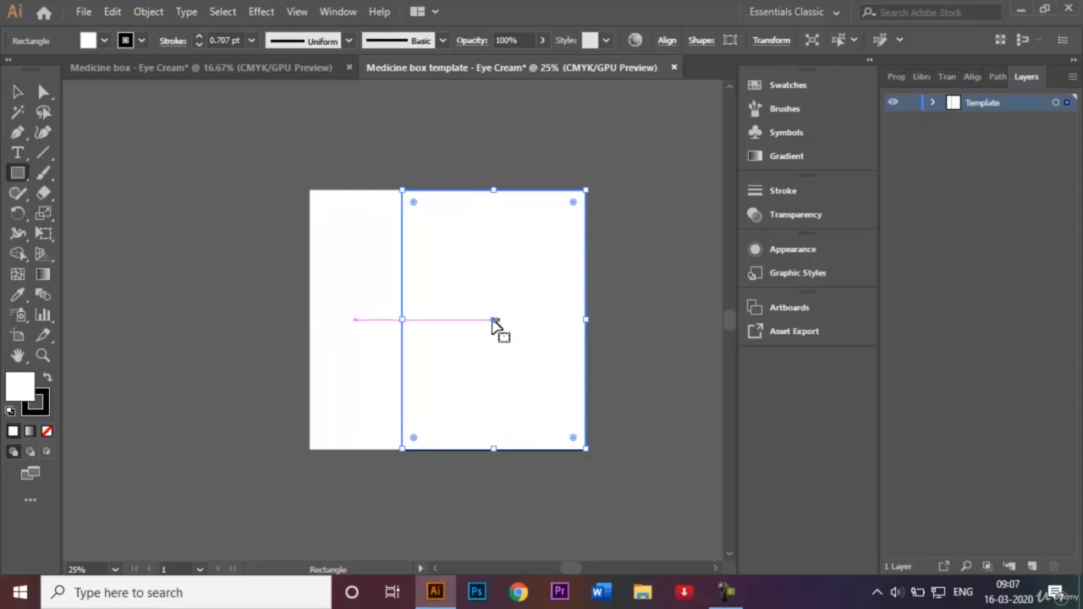
{"action": "left_click", "coordinate": [17, 92]}
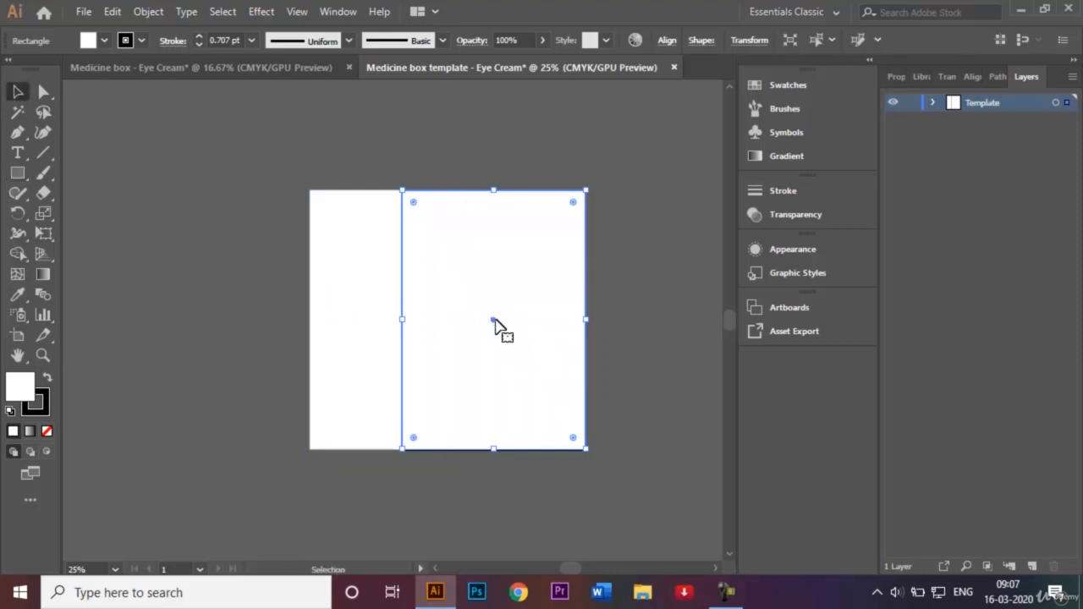
{"action": "left_click_drag", "start_coordinate": [494, 322], "coordinate": [218, 328]}
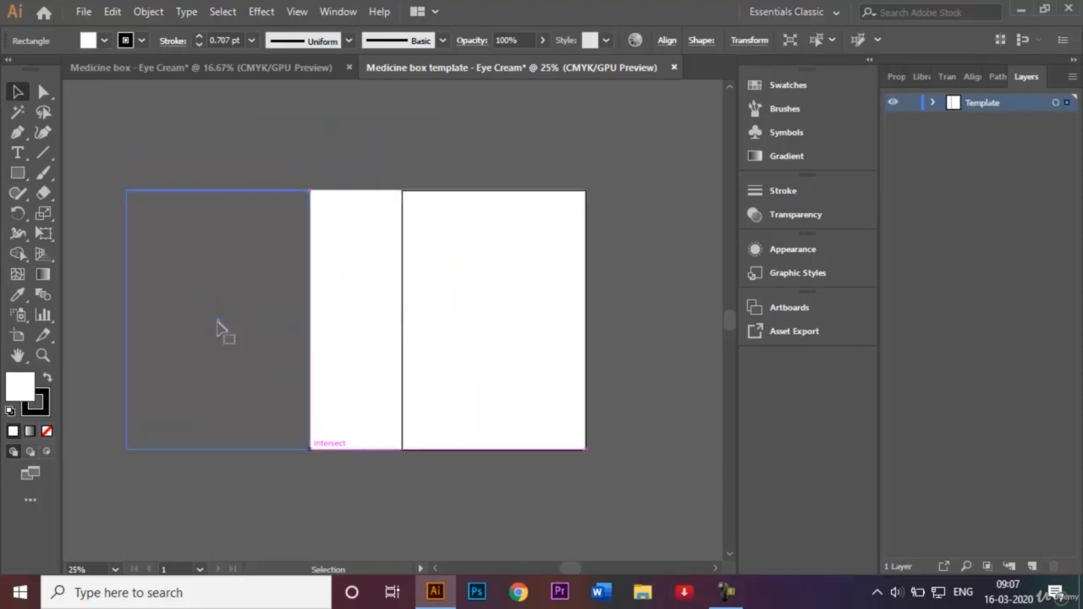
{"action": "left_click", "coordinate": [515, 176]}
Step: Duplicate the narrow rectangle and place the copy flush against the wide rectangle's outer edge, aligned vertically with it
{"action": "left_click", "coordinate": [434, 569]}
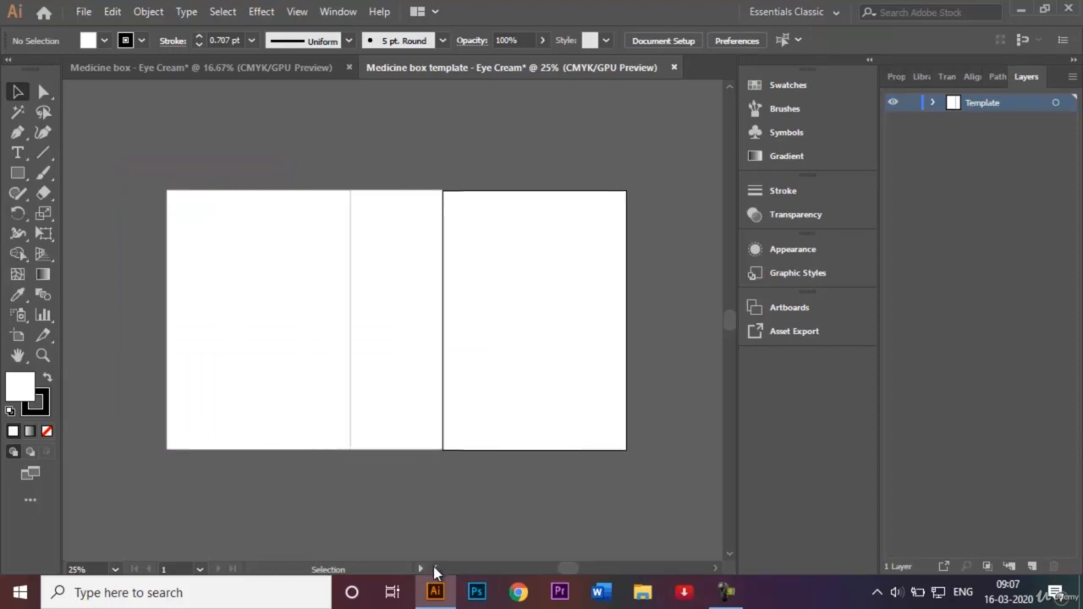
{"action": "left_click", "coordinate": [495, 298]}
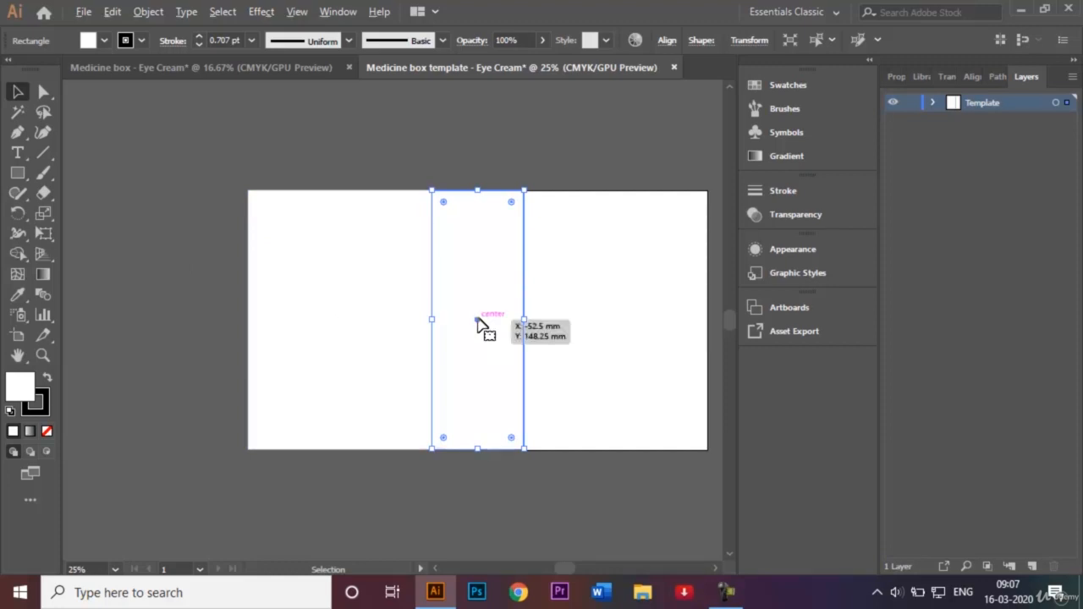
{"action": "left_click", "coordinate": [527, 169]}
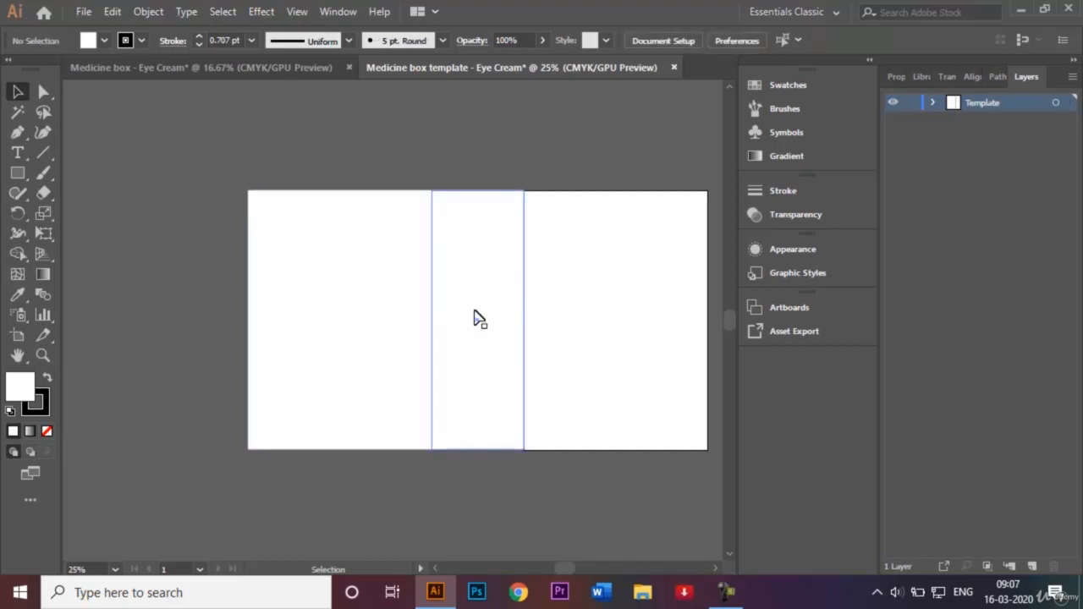
{"action": "left_click", "coordinate": [478, 318]}
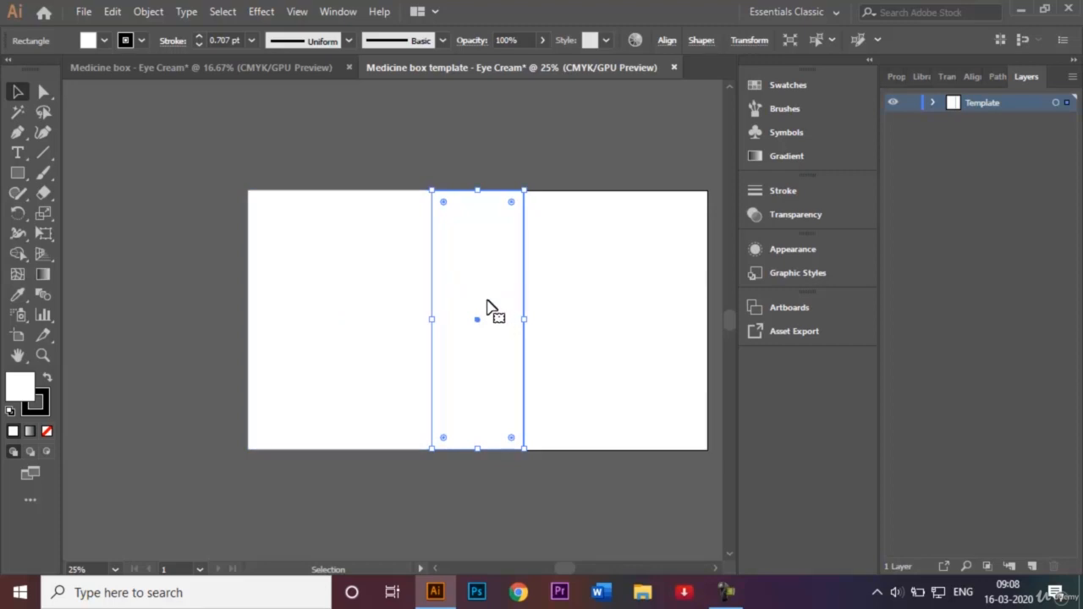
{"action": "key", "text": "ctrl+c"}
{"action": "key", "text": "ctrl+v"}
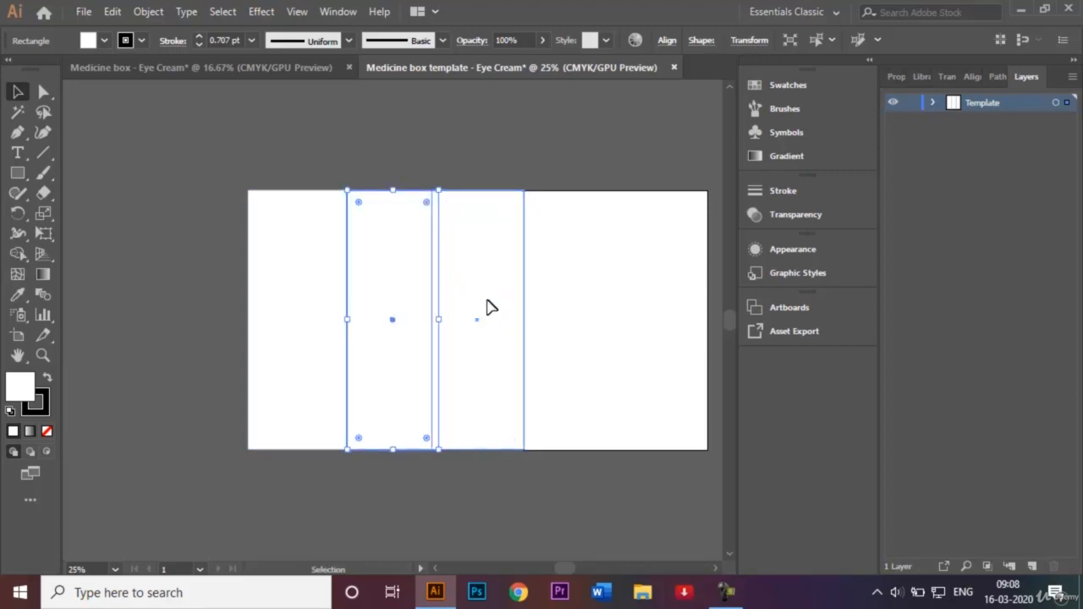
{"action": "left_click_drag", "start_coordinate": [399, 324], "coordinate": [204, 322]}
{"action": "left_click", "coordinate": [430, 156]}
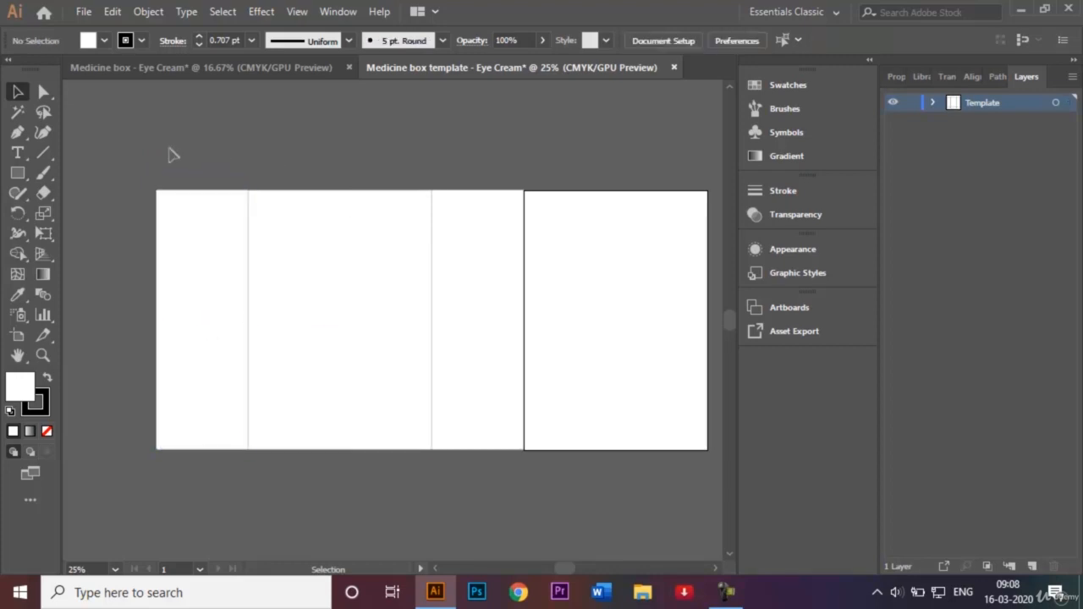
Step: Set the stroke weight of the three rectangles beside the artboard to 3 pt
{"action": "left_click_drag", "start_coordinate": [172, 155], "coordinate": [508, 440]}
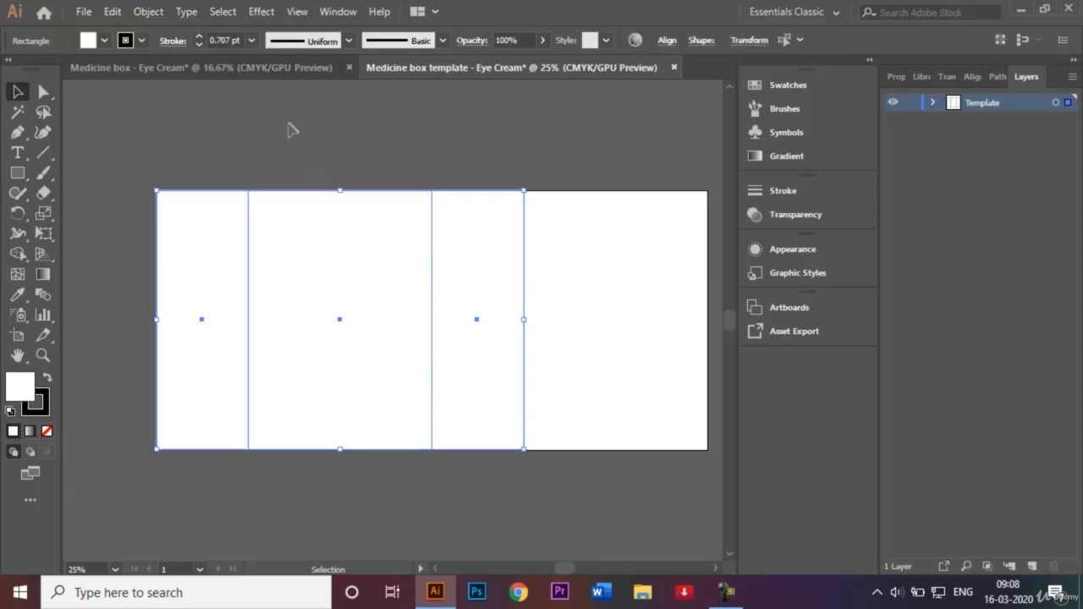
{"action": "left_click", "coordinate": [250, 39]}
{"action": "left_click", "coordinate": [275, 149]}
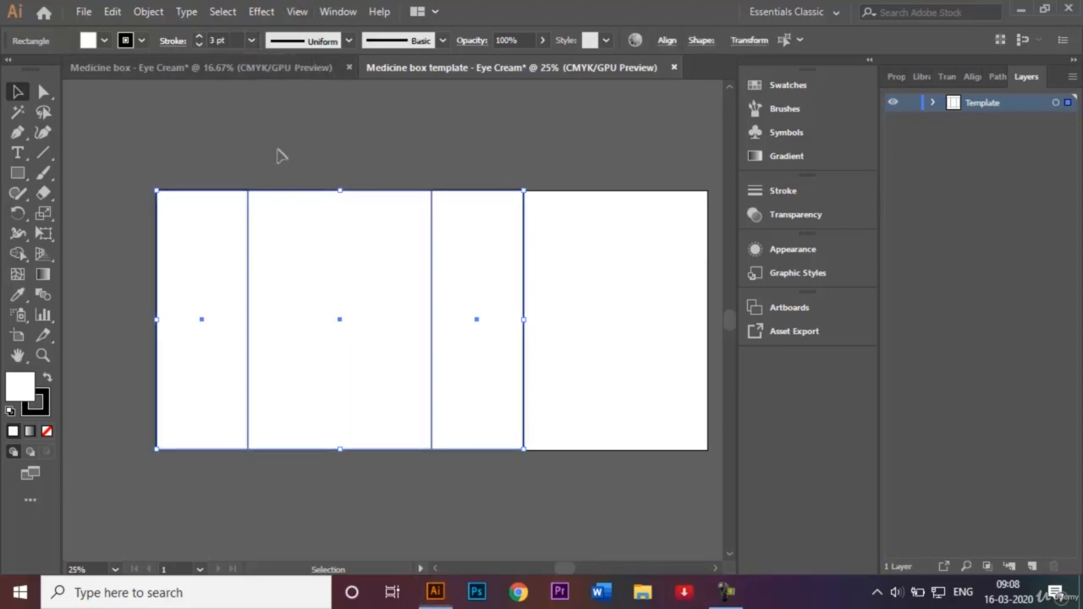
{"action": "right_click", "coordinate": [388, 158]}
{"action": "left_click", "coordinate": [298, 159]}
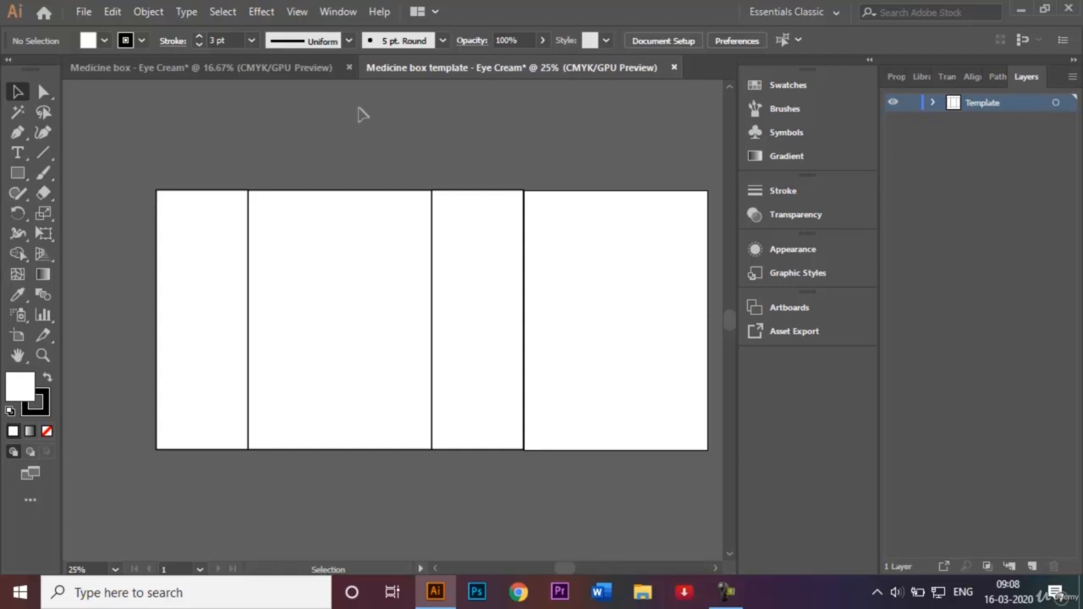
Step: Following the reference layout, draw a lid rectangle directly above the wide rectangle beside the artboard, matching its width
{"action": "left_click", "coordinate": [273, 67]}
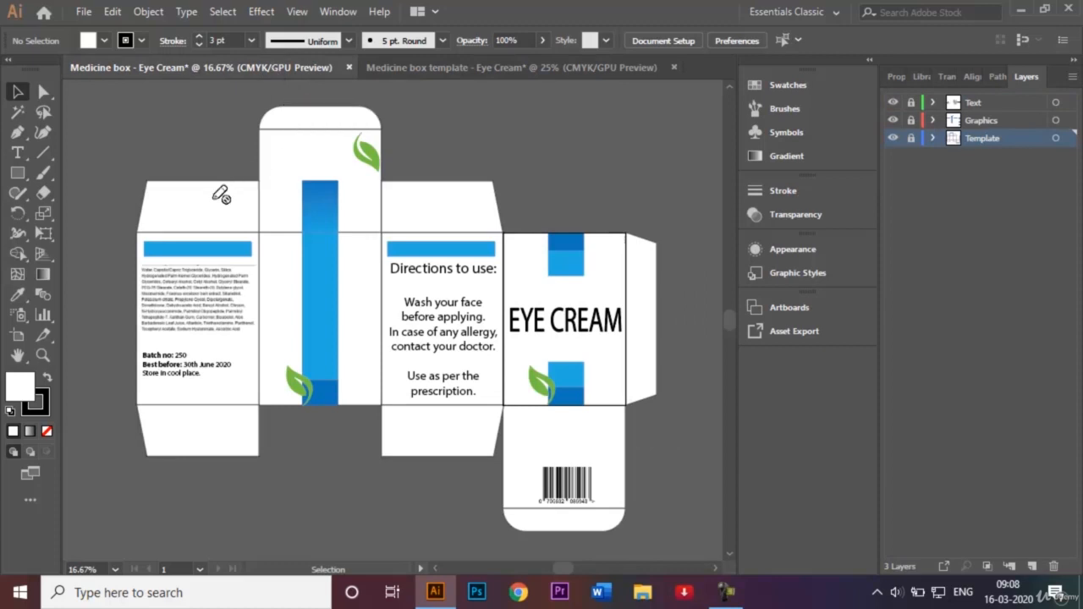
{"action": "left_click", "coordinate": [435, 67]}
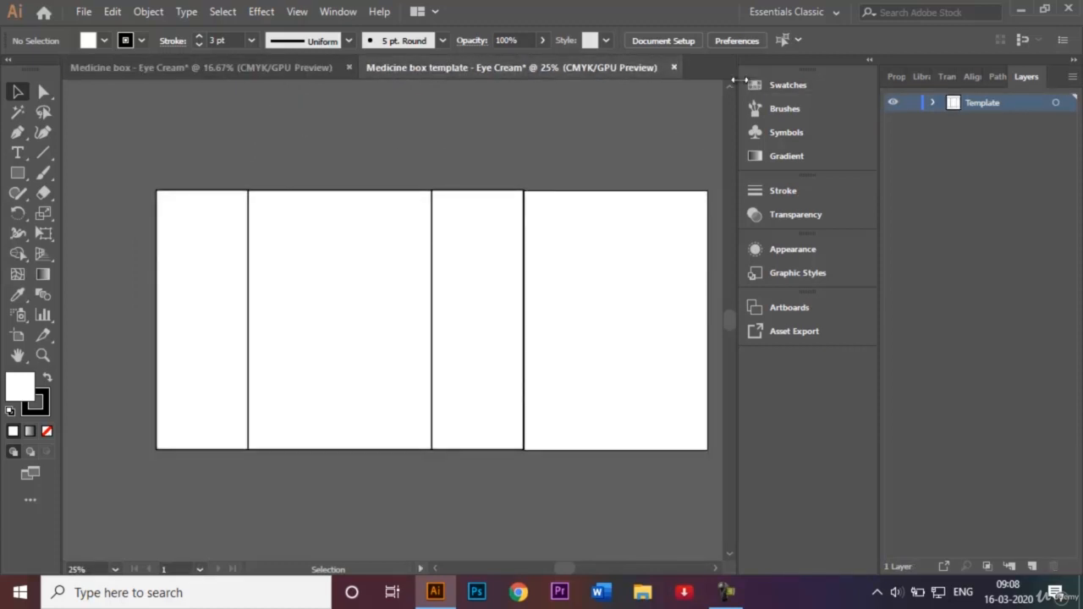
{"action": "scroll", "coordinate": [730, 86], "scroll_direction": "up", "scroll_amount": 3}
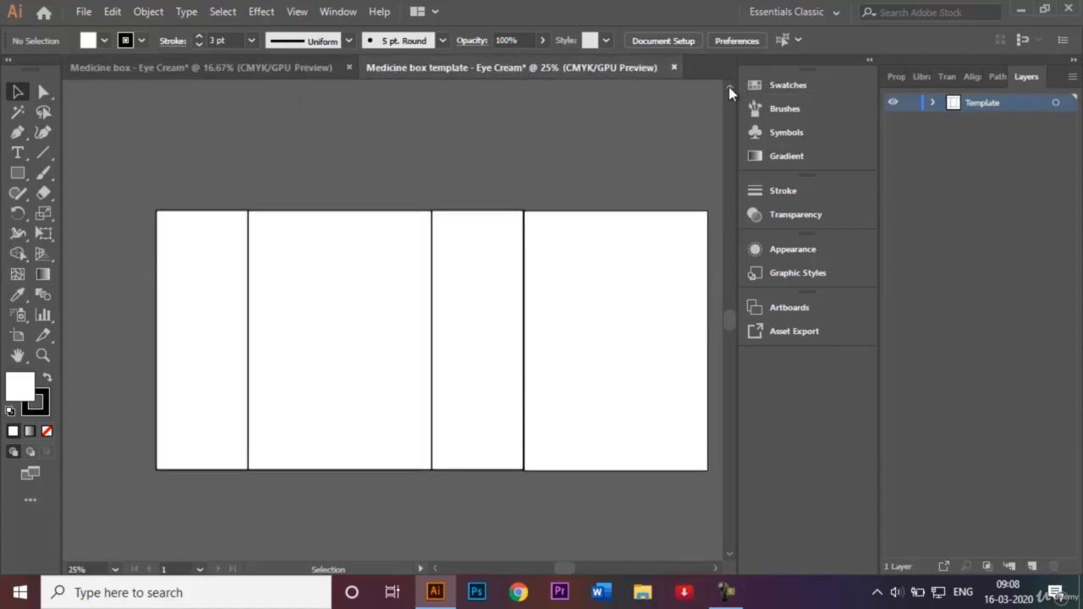
{"action": "left_click", "coordinate": [16, 174]}
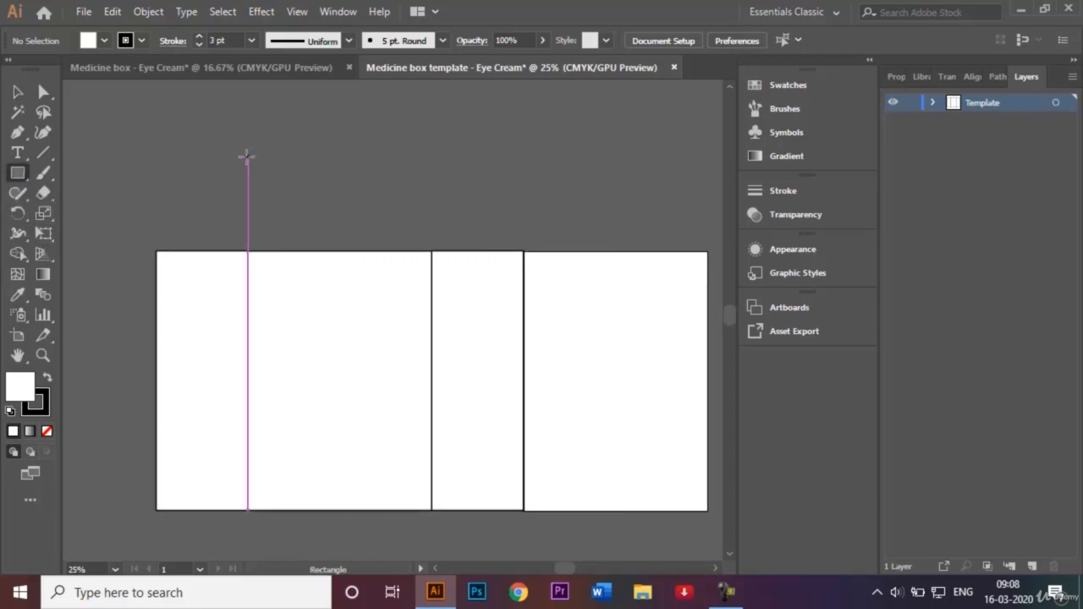
{"action": "left_click_drag", "start_coordinate": [247, 153], "coordinate": [432, 251]}
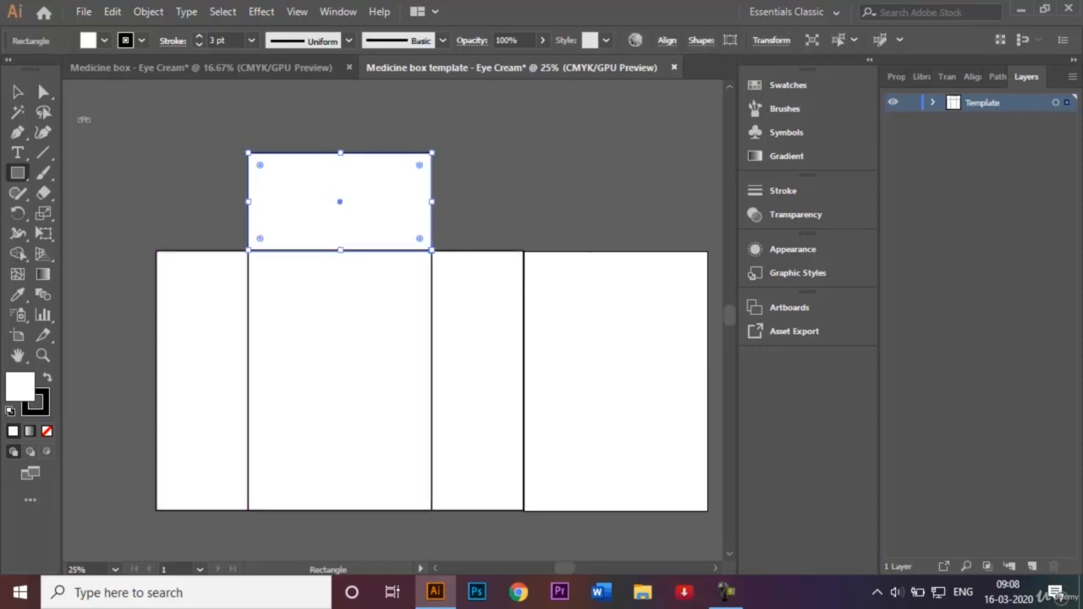
{"action": "left_click", "coordinate": [83, 120]}
{"action": "left_click", "coordinate": [515, 265]}
{"action": "left_click", "coordinate": [17, 91]}
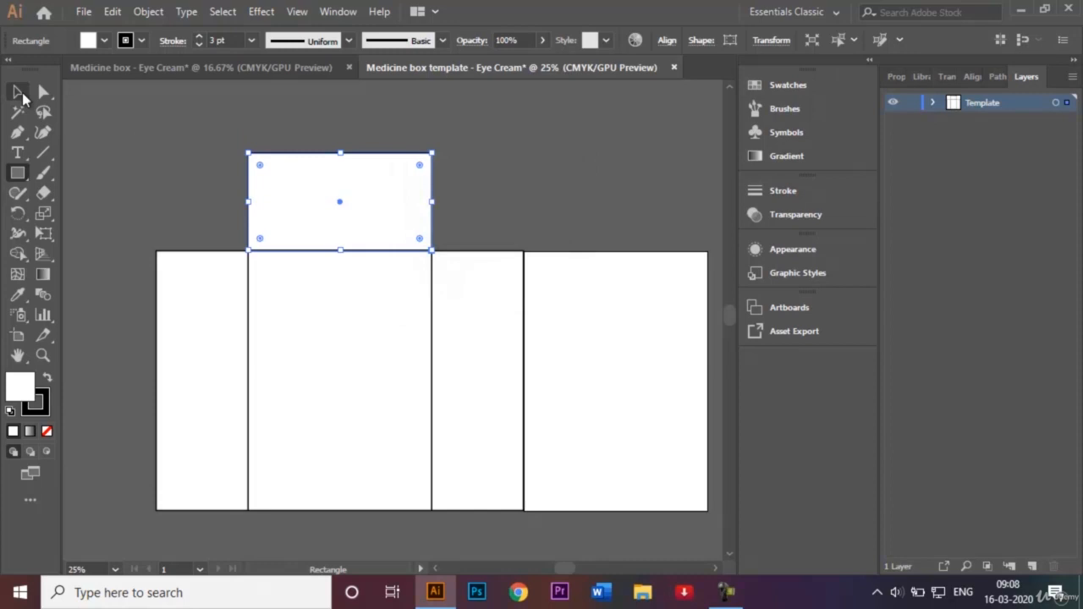
{"action": "left_click", "coordinate": [178, 140]}
Step: Draw a tuck flap of about 210 × 38 mm above the lid rectangle and round its two upper corners to 37.74 mm
{"action": "left_click", "coordinate": [17, 173]}
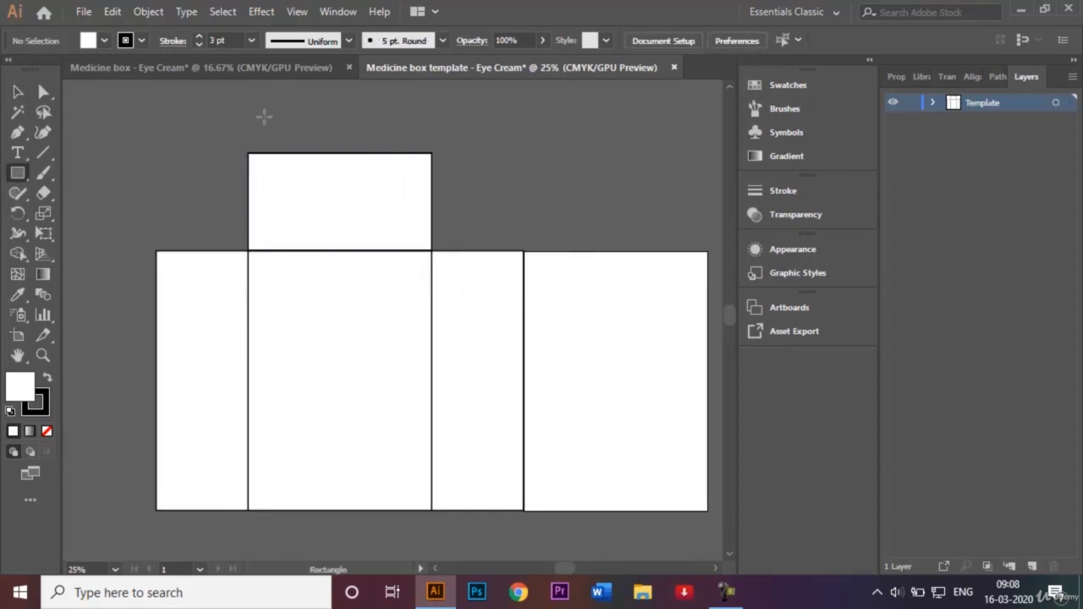
{"action": "left_click_drag", "start_coordinate": [248, 121], "coordinate": [432, 153]}
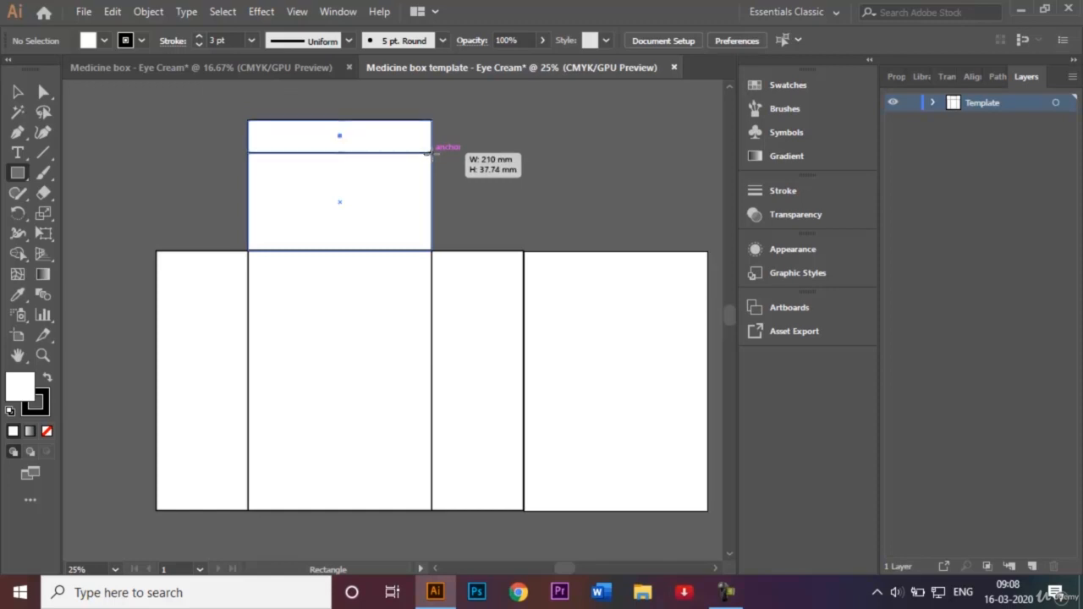
{"action": "left_click", "coordinate": [44, 93]}
{"action": "left_click", "coordinate": [251, 123]}
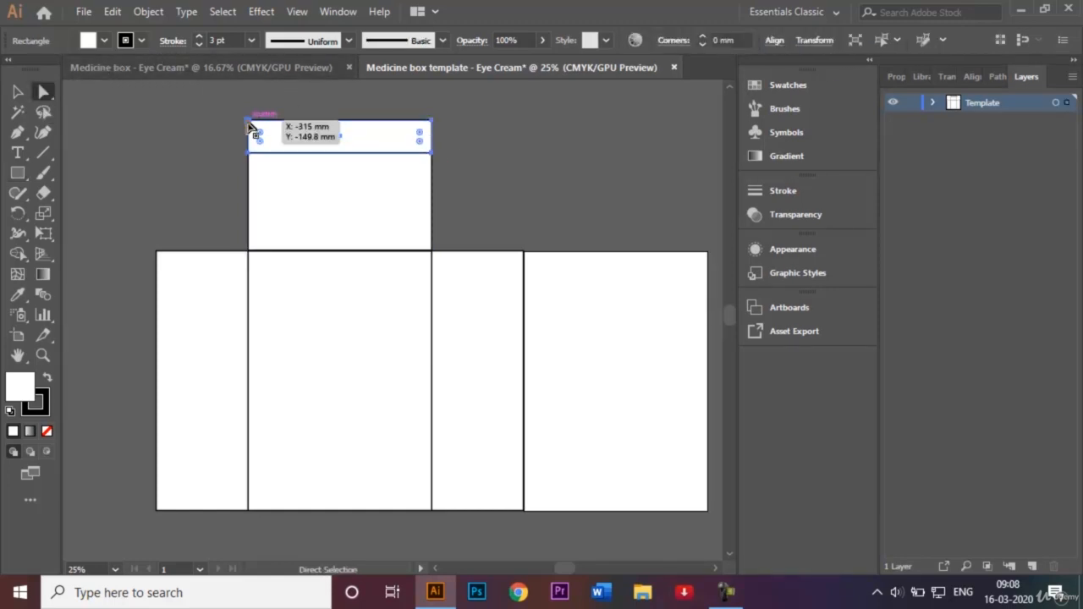
{"action": "left_click", "coordinate": [250, 127]}
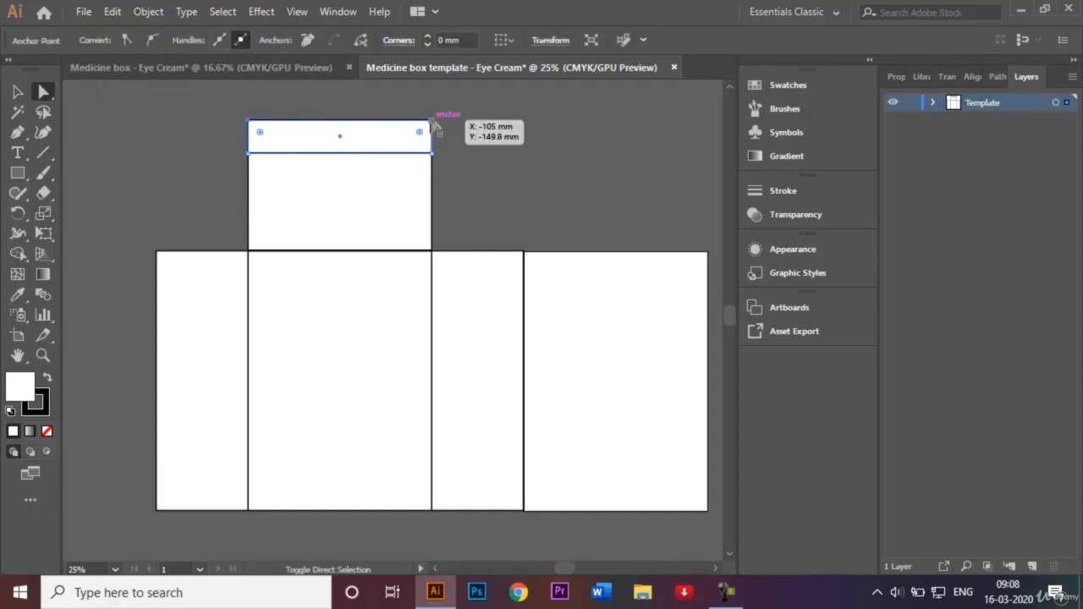
{"action": "left_click", "coordinate": [432, 121], "text": "shift"}
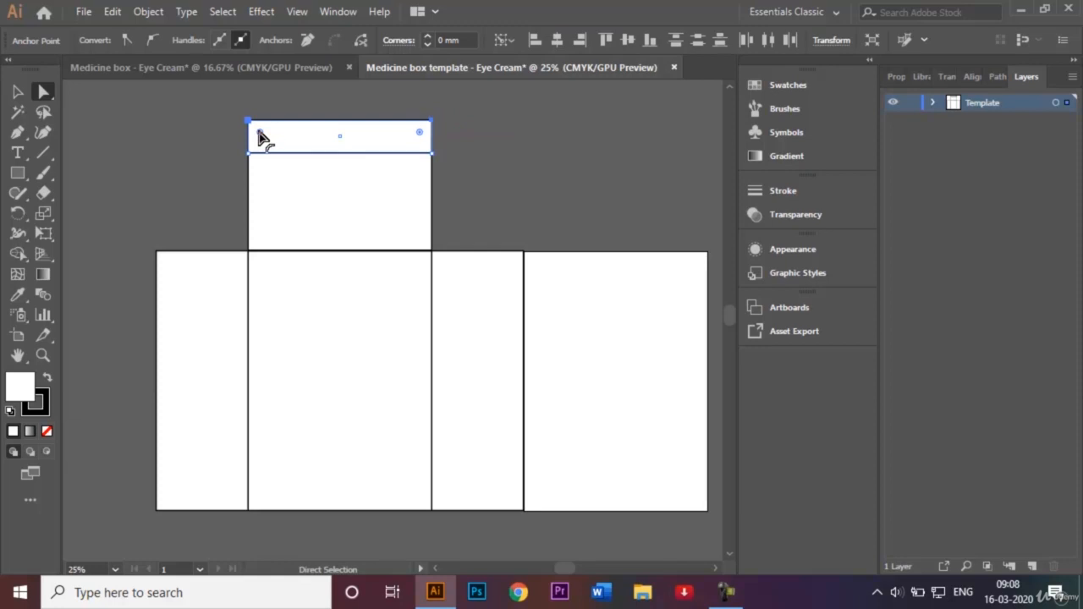
{"action": "left_click_drag", "start_coordinate": [260, 134], "coordinate": [294, 169]}
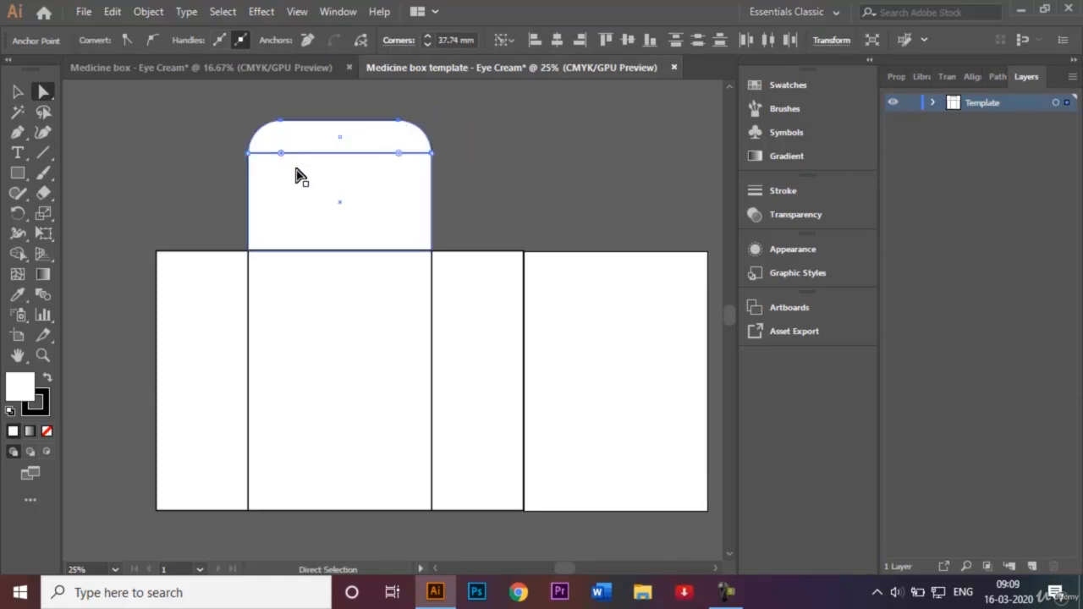
{"action": "left_click", "coordinate": [17, 91]}
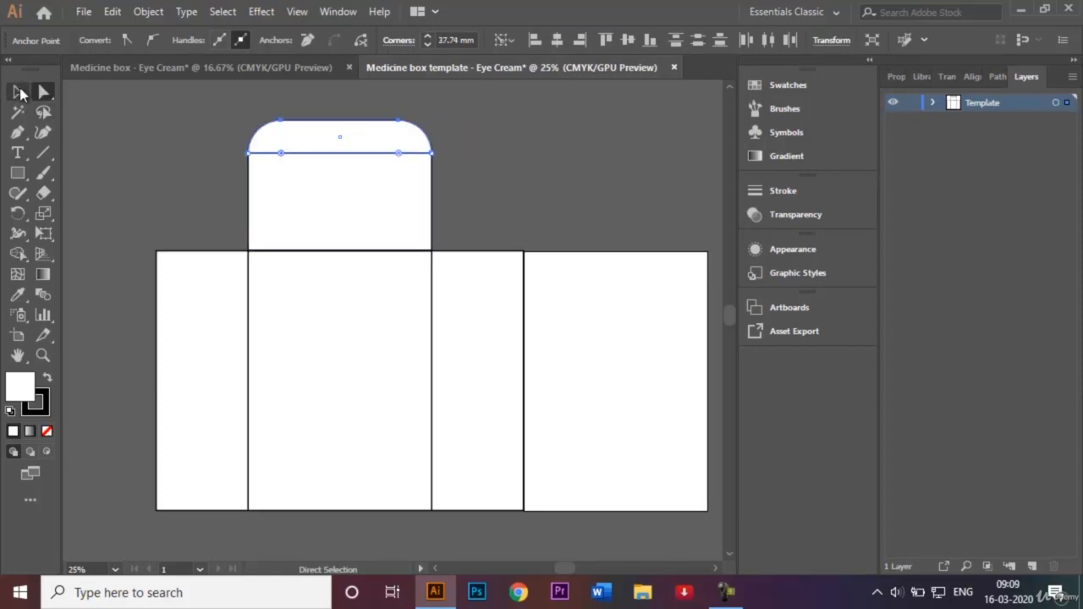
{"action": "left_click", "coordinate": [140, 142]}
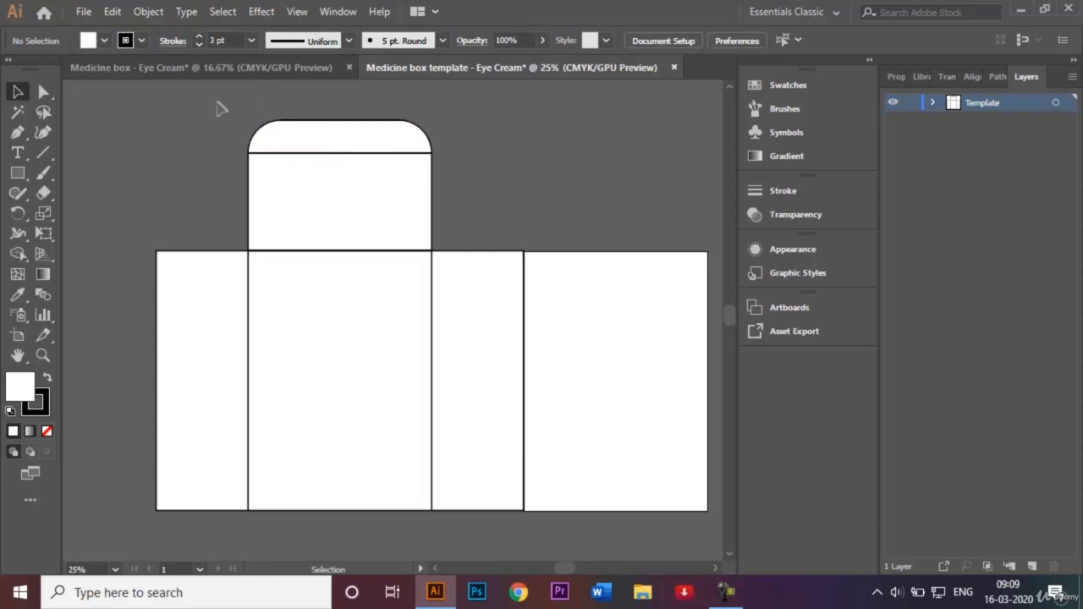
Step: Reflect a copy of the lid and tuck flap across the horizontal axis and place it flush below the outer wide panel
{"action": "left_click", "coordinate": [427, 239]}
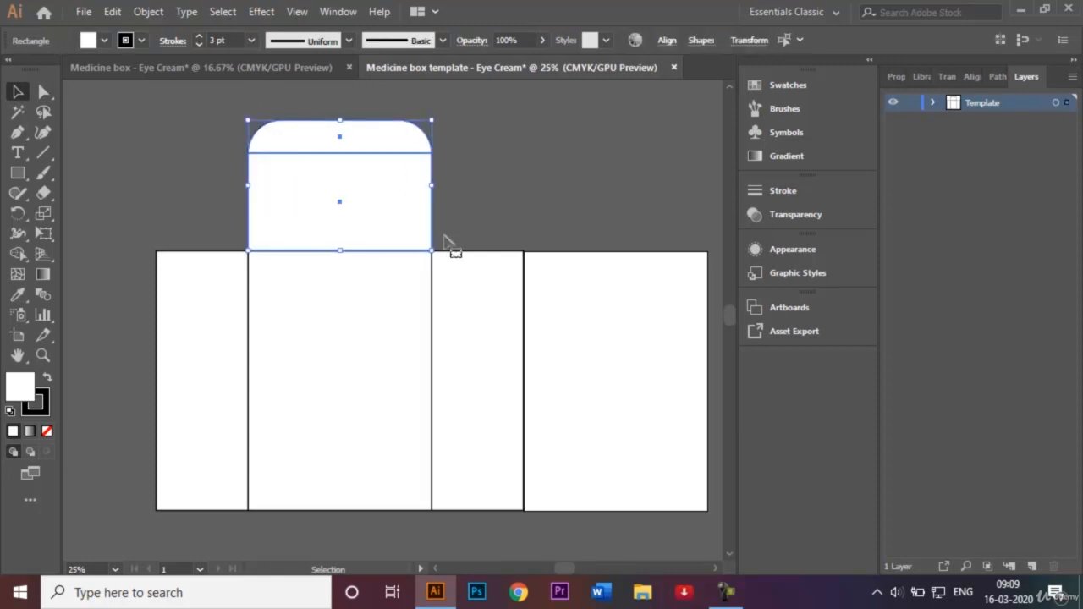
{"action": "right_click", "coordinate": [356, 185]}
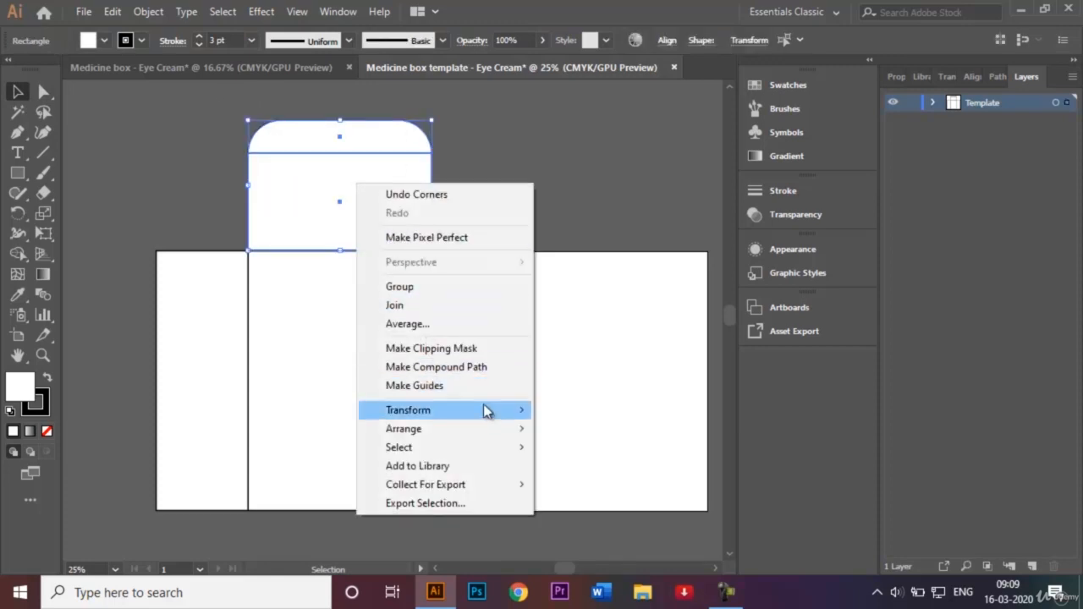
{"action": "mouse_move", "coordinate": [490, 410]}
{"action": "left_click", "coordinate": [597, 472]}
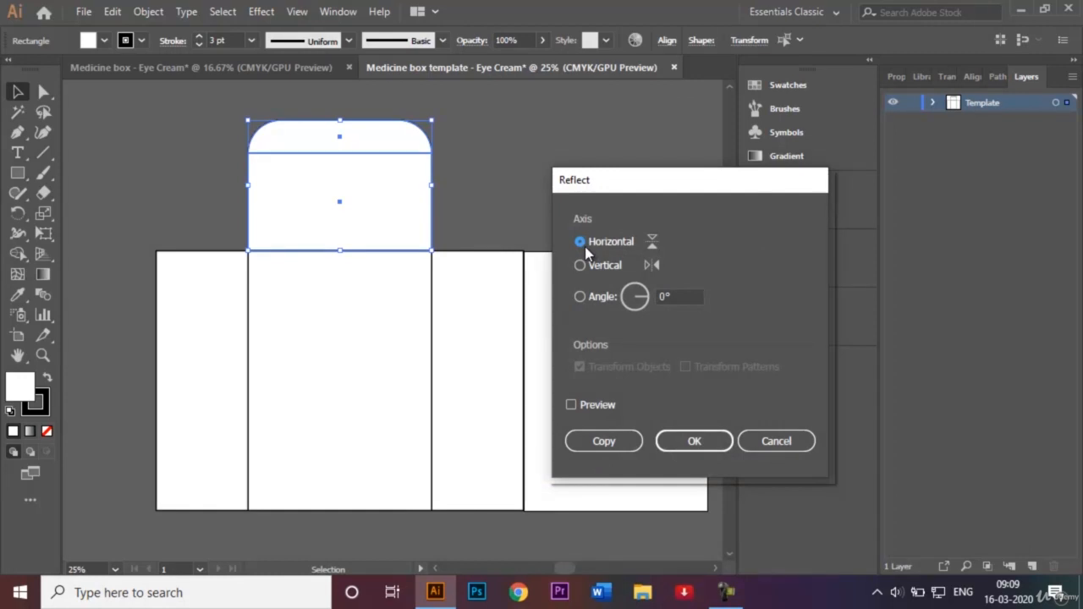
{"action": "left_click", "coordinate": [623, 441]}
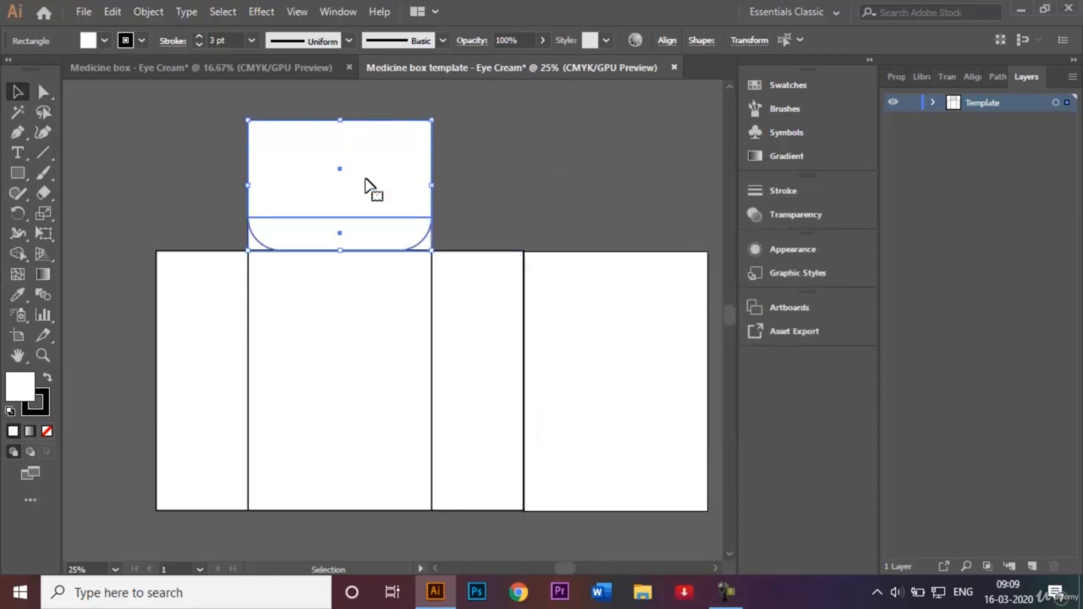
{"action": "left_click_drag", "start_coordinate": [339, 174], "coordinate": [615, 562]}
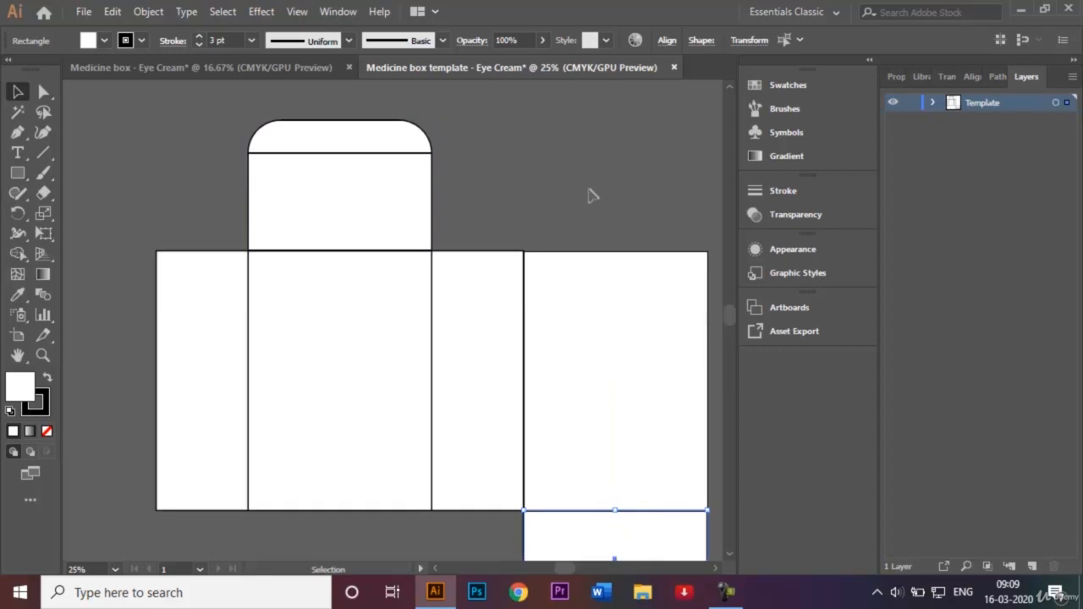
{"action": "left_click", "coordinate": [582, 188]}
{"action": "key", "text": "ctrl+minus"}
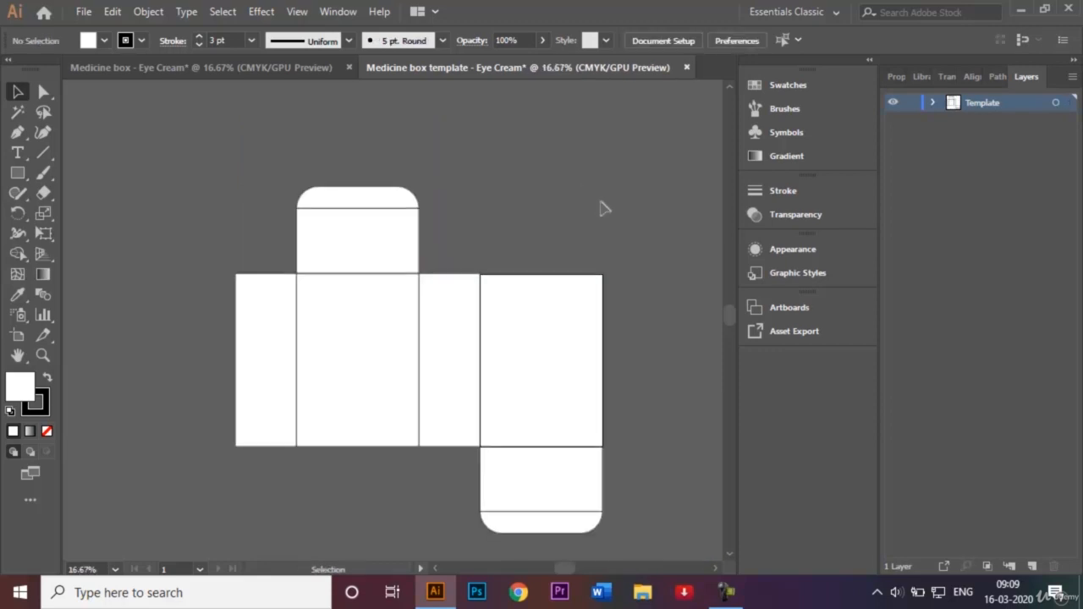
{"action": "left_click", "coordinate": [726, 554]}
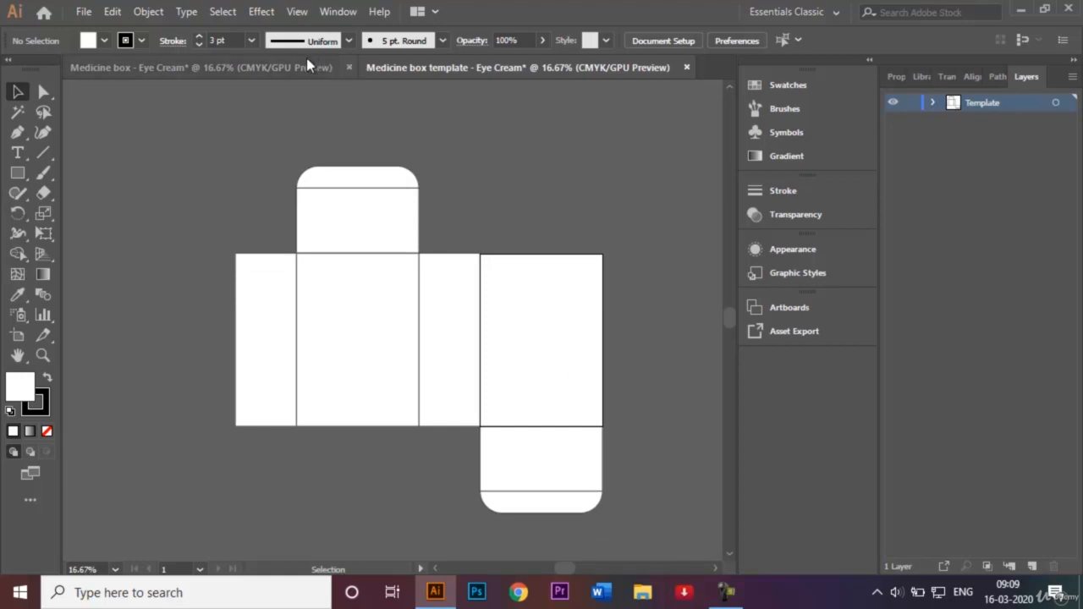
Step: Following the reference design, draw a side flap rectangle above the outer narrow panel, matching its width and about half the lid's height
{"action": "left_click", "coordinate": [243, 65]}
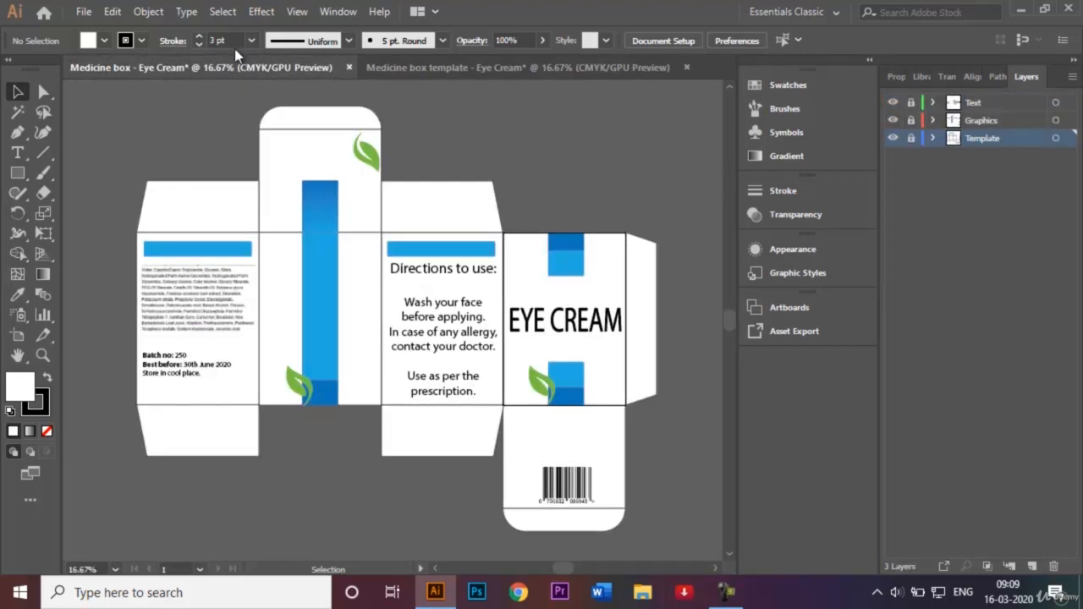
{"action": "left_click", "coordinate": [397, 73]}
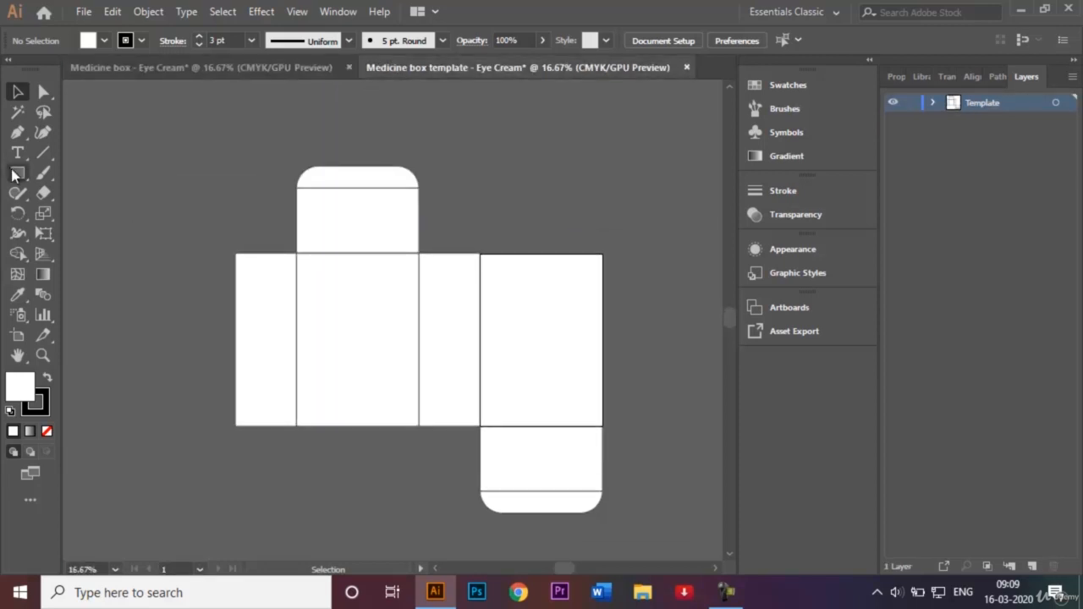
{"action": "left_click", "coordinate": [15, 173]}
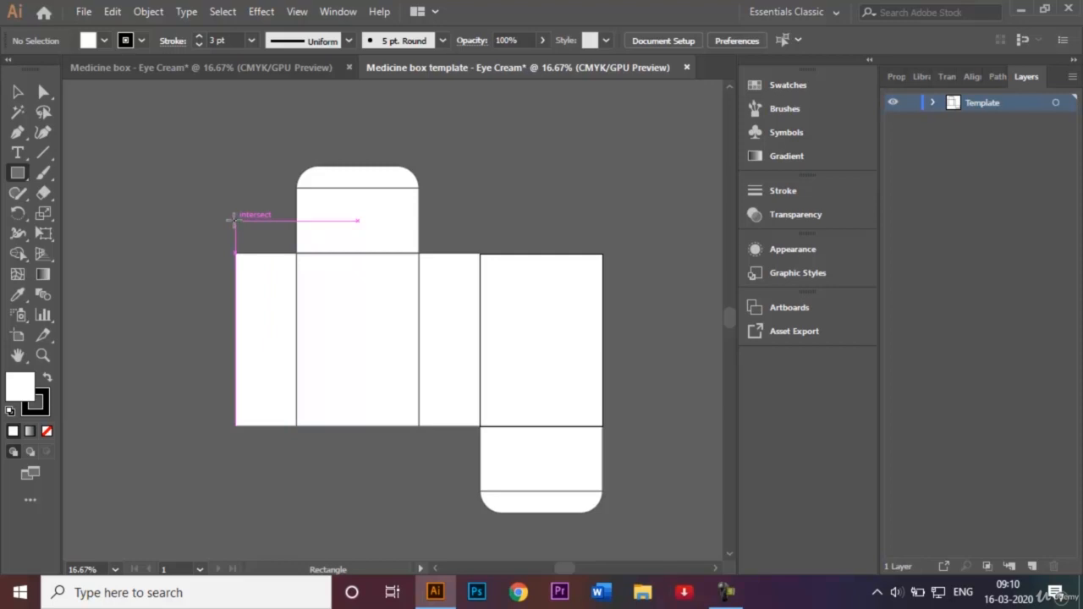
{"action": "mouse_move", "coordinate": [234, 219]}
{"action": "left_mouse_down"}
{"action": "mouse_move", "coordinate": [292, 233]}
{"action": "mouse_move", "coordinate": [296, 253]}
{"action": "left_mouse_up"}
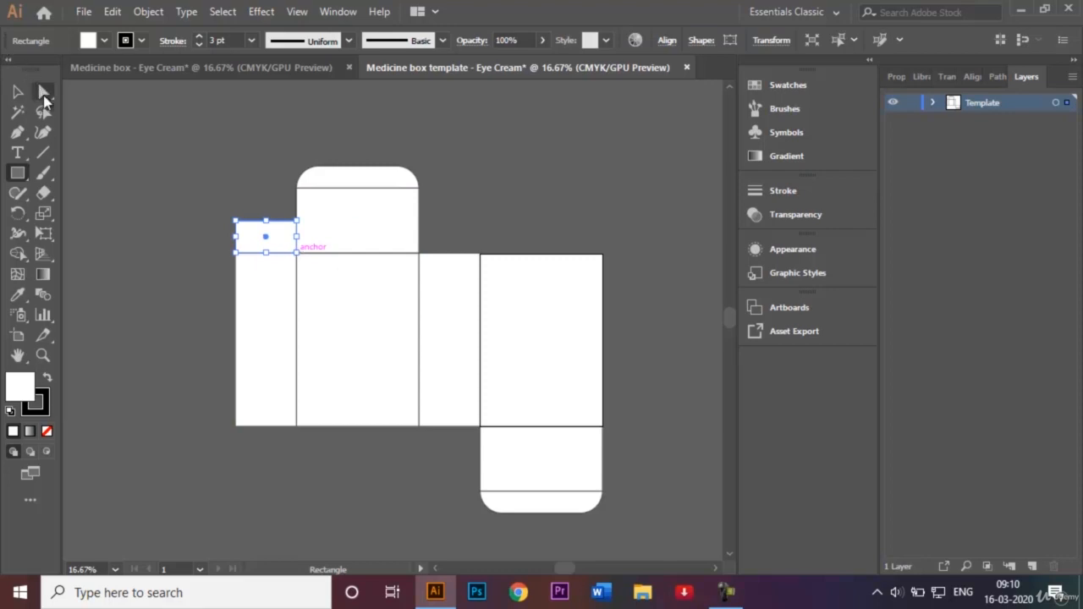
Step: Shift the side flap's upper outer corner point slightly inward so that the flap's outer edge slants
{"action": "left_click", "coordinate": [43, 91]}
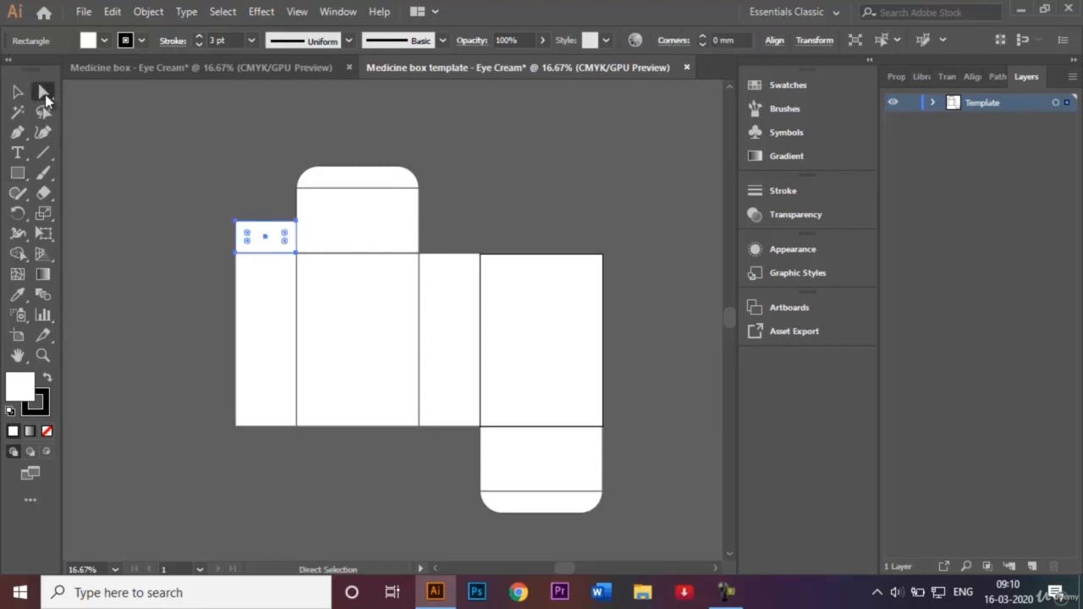
{"action": "left_click_drag", "start_coordinate": [236, 221], "coordinate": [239, 225]}
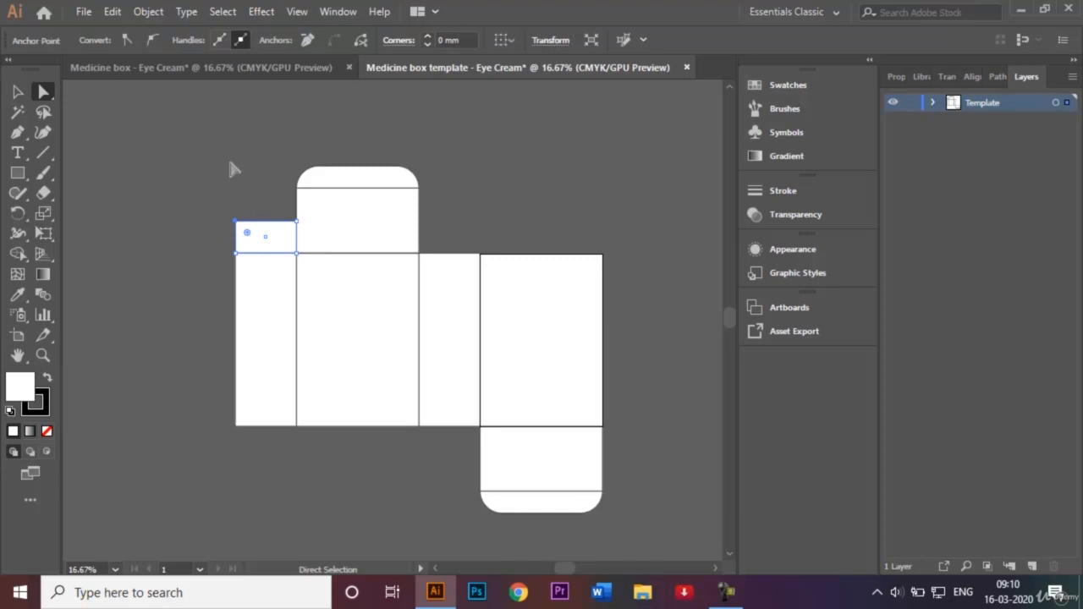
{"action": "key", "text": "ctrl"}
{"action": "key", "text": "Right"}
{"action": "key", "text": "Right"}
{"action": "key", "text": "Right"}
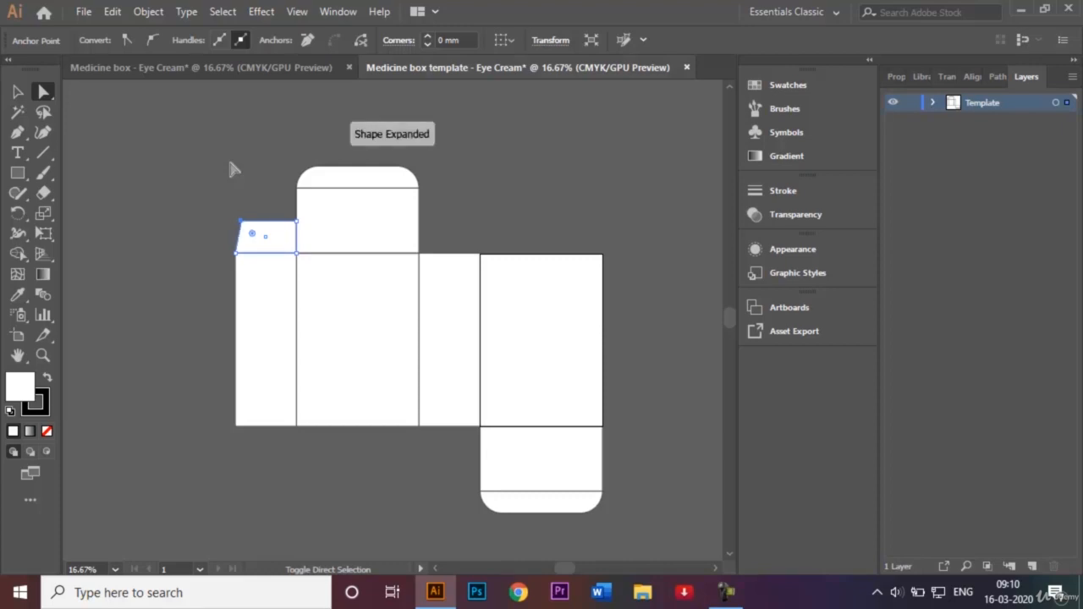
{"action": "key", "text": "Right"}
{"action": "key", "text": "Right"}
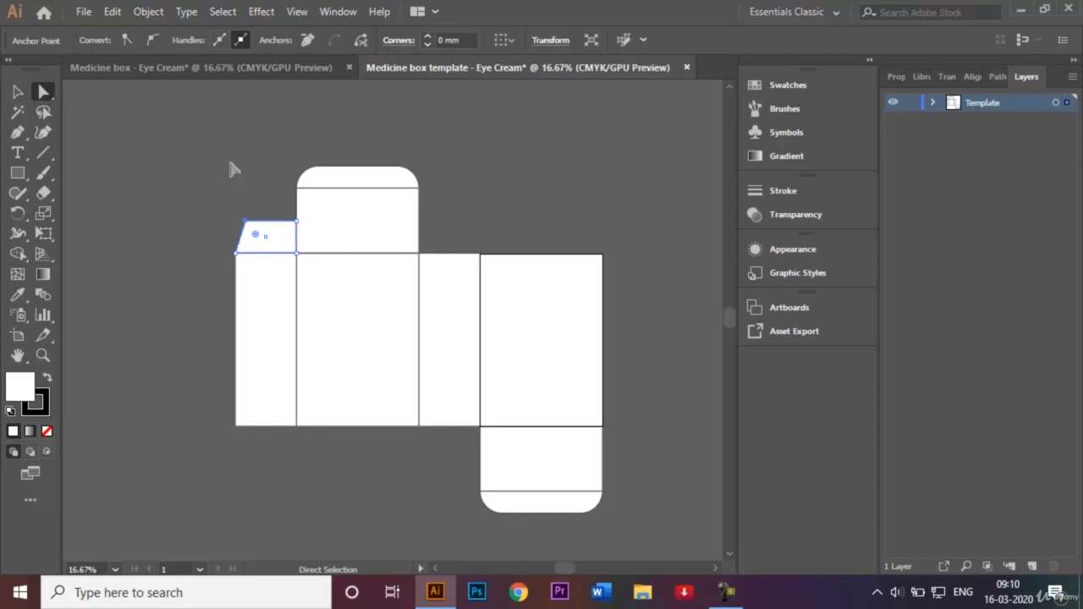
{"action": "left_click", "coordinate": [18, 92]}
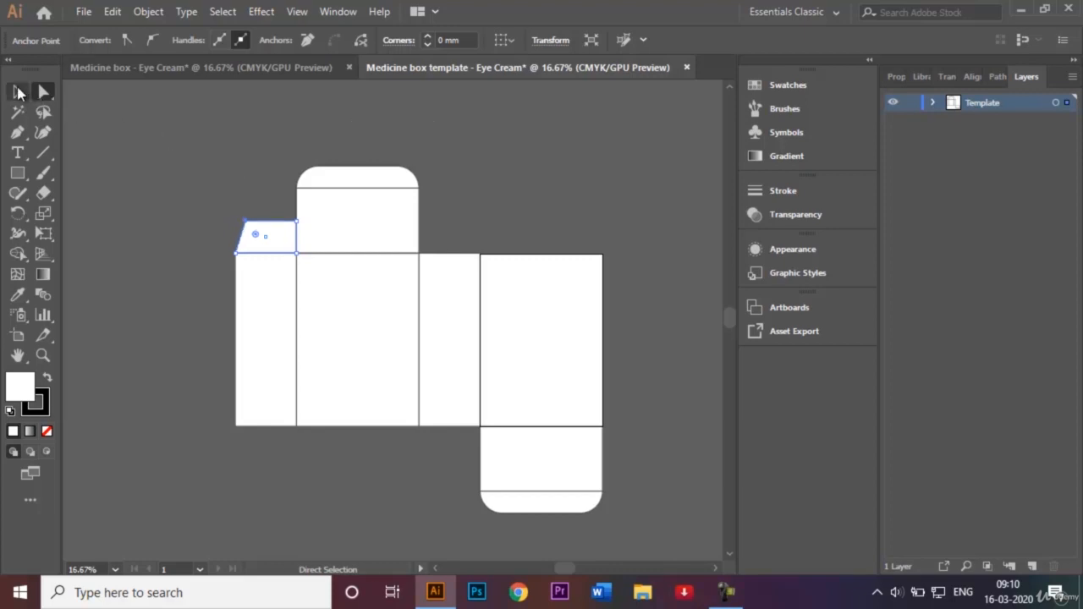
{"action": "left_click", "coordinate": [189, 184]}
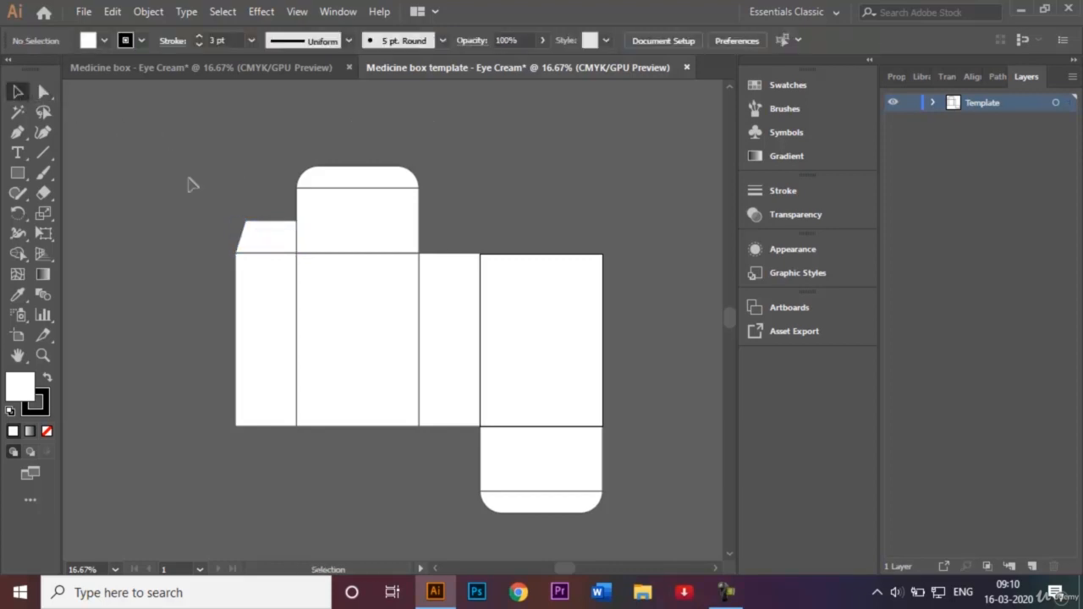
Step: Reflect a copy of the slanted flap across the horizontal axis and place it directly below the same narrow panel
{"action": "left_click", "coordinate": [275, 239]}
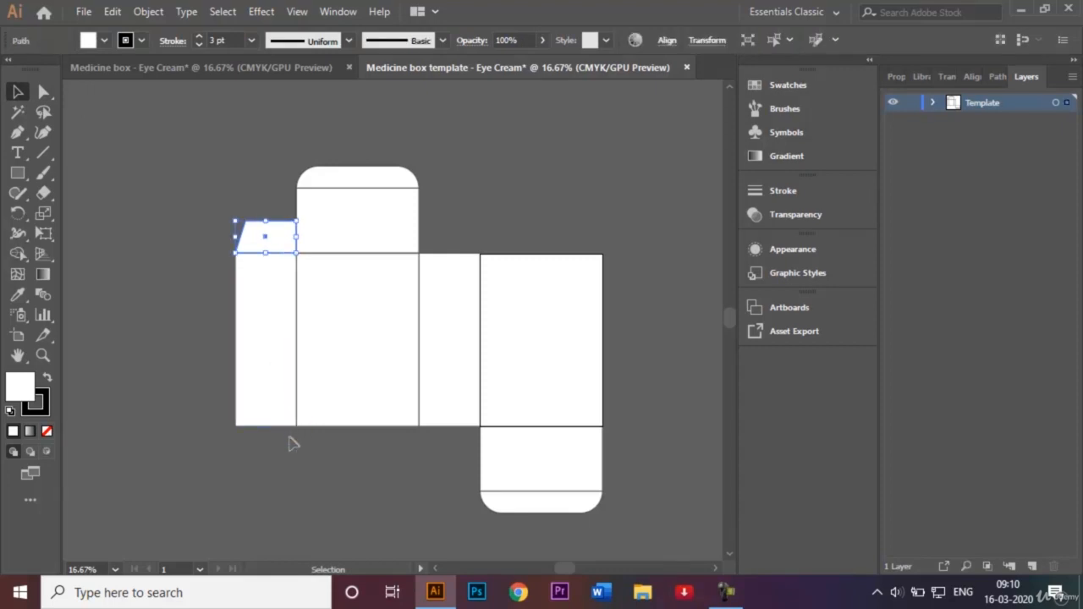
{"action": "right_click", "coordinate": [279, 243]}
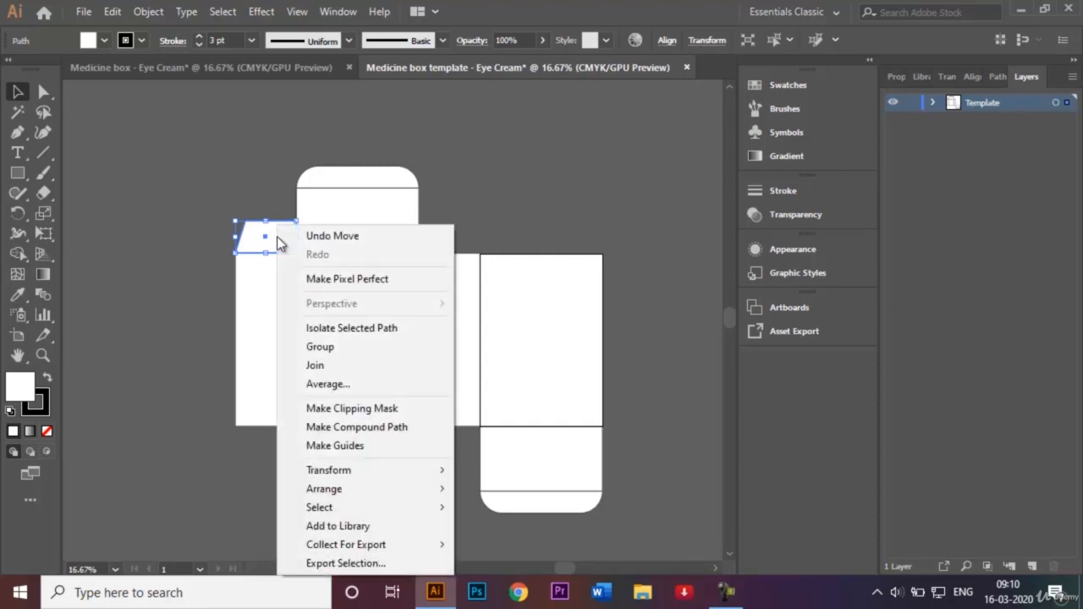
{"action": "mouse_move", "coordinate": [381, 470]}
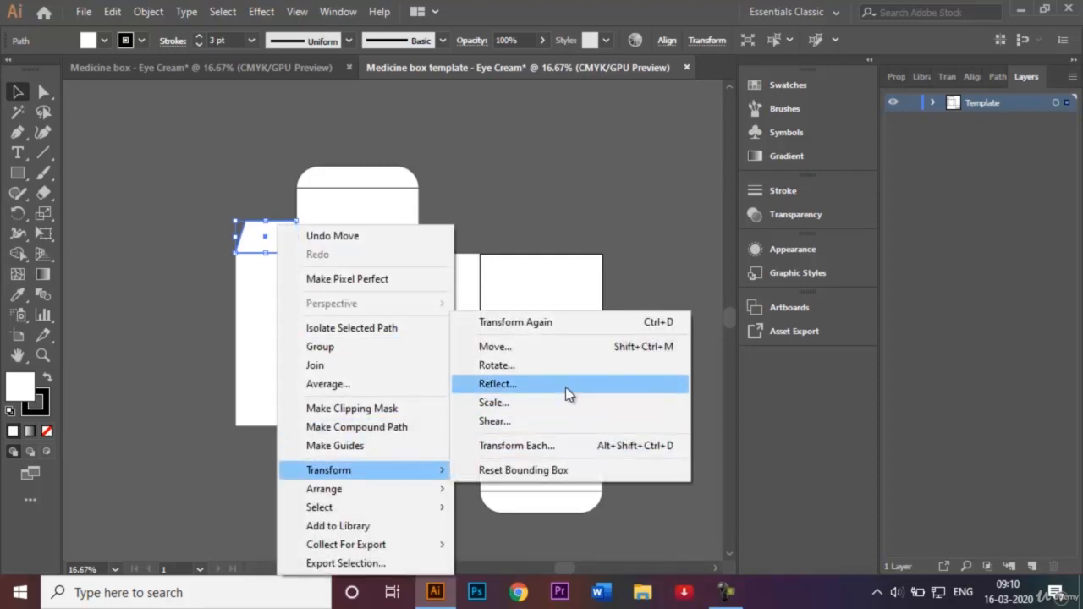
{"action": "left_click", "coordinate": [565, 387]}
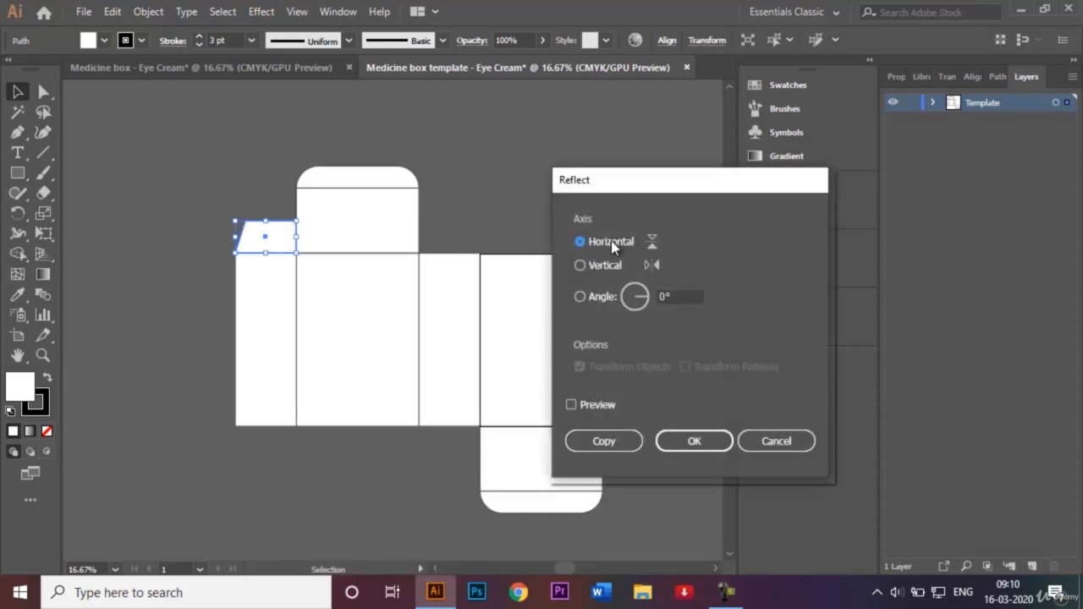
{"action": "left_click", "coordinate": [631, 447]}
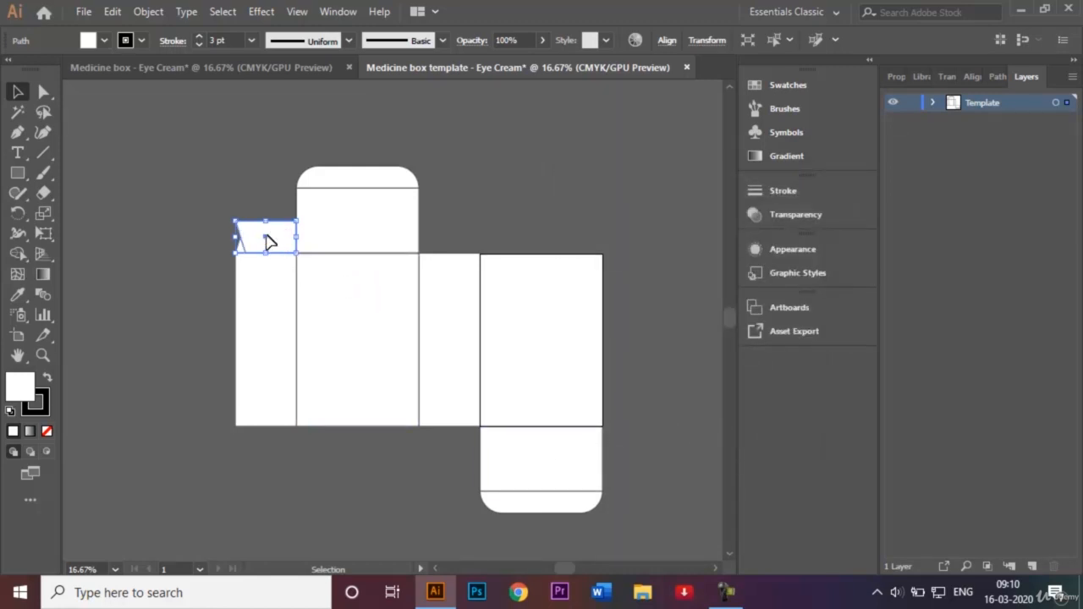
{"action": "left_click_drag", "start_coordinate": [266, 241], "coordinate": [268, 441]}
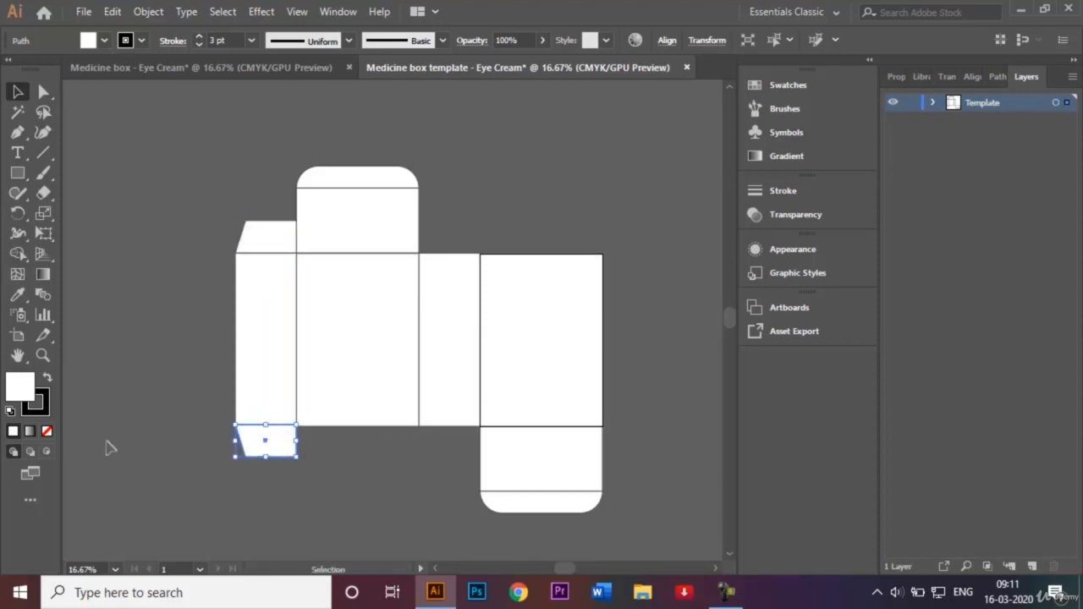
{"action": "left_click", "coordinate": [119, 446]}
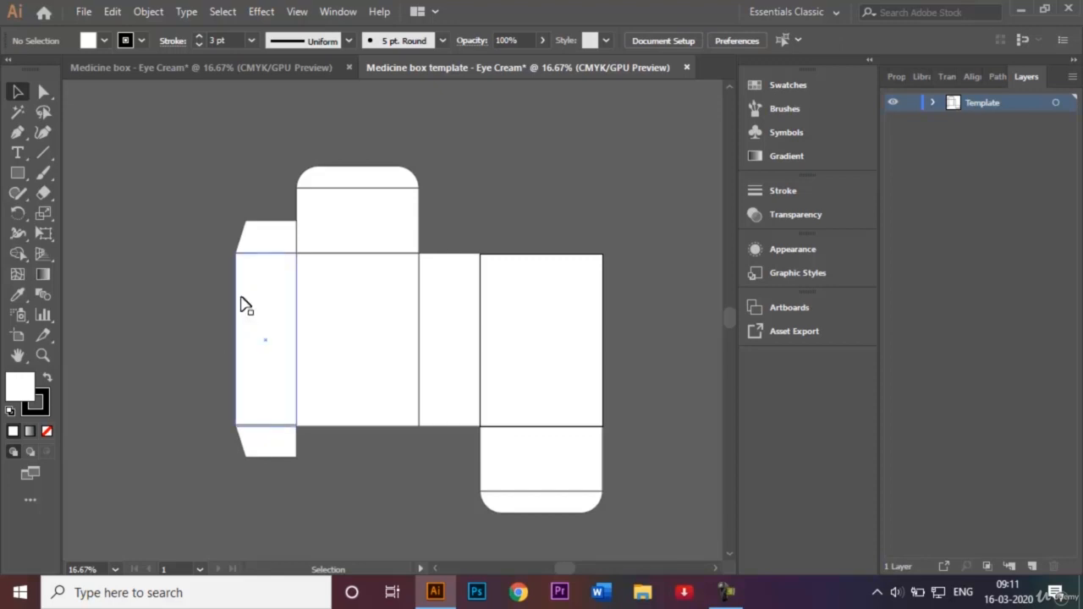
{"action": "left_click", "coordinate": [271, 449]}
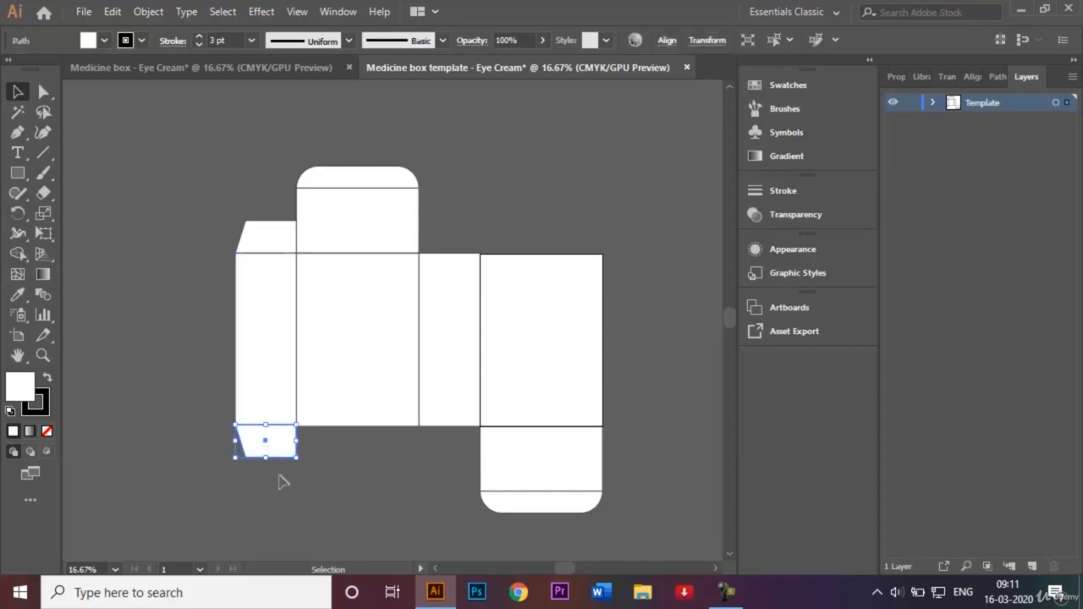
{"action": "left_click", "coordinate": [181, 411]}
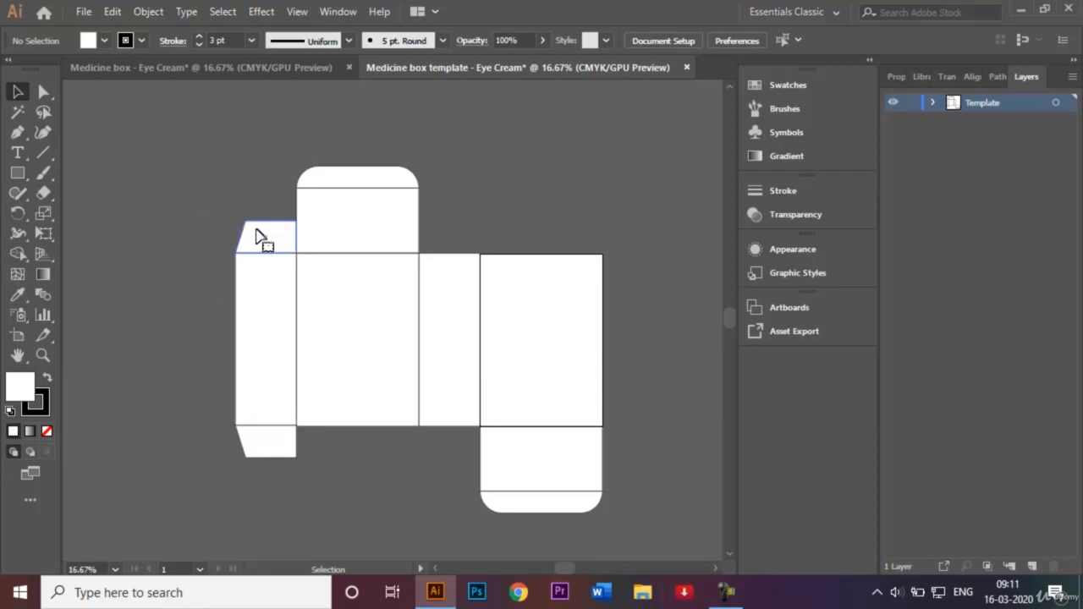
Step: Reflect copies of both slanted flaps across the vertical axis and place them above and below the other narrow panel
{"action": "left_click", "coordinate": [261, 238]}
{"action": "left_click", "coordinate": [275, 443], "text": "shift"}
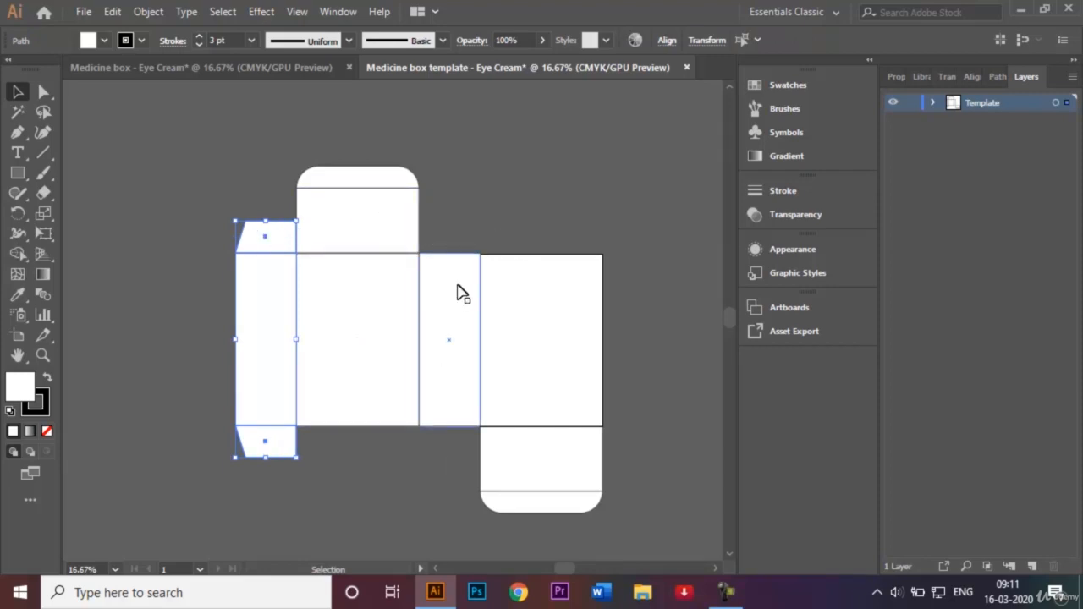
{"action": "right_click", "coordinate": [272, 244]}
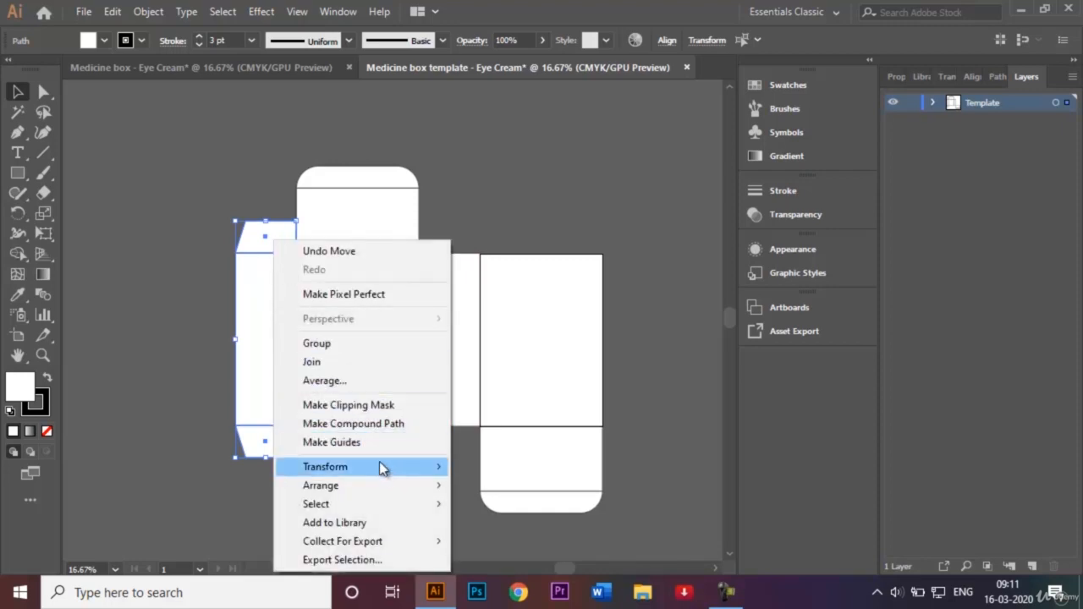
{"action": "mouse_move", "coordinate": [387, 475]}
{"action": "left_click", "coordinate": [561, 385]}
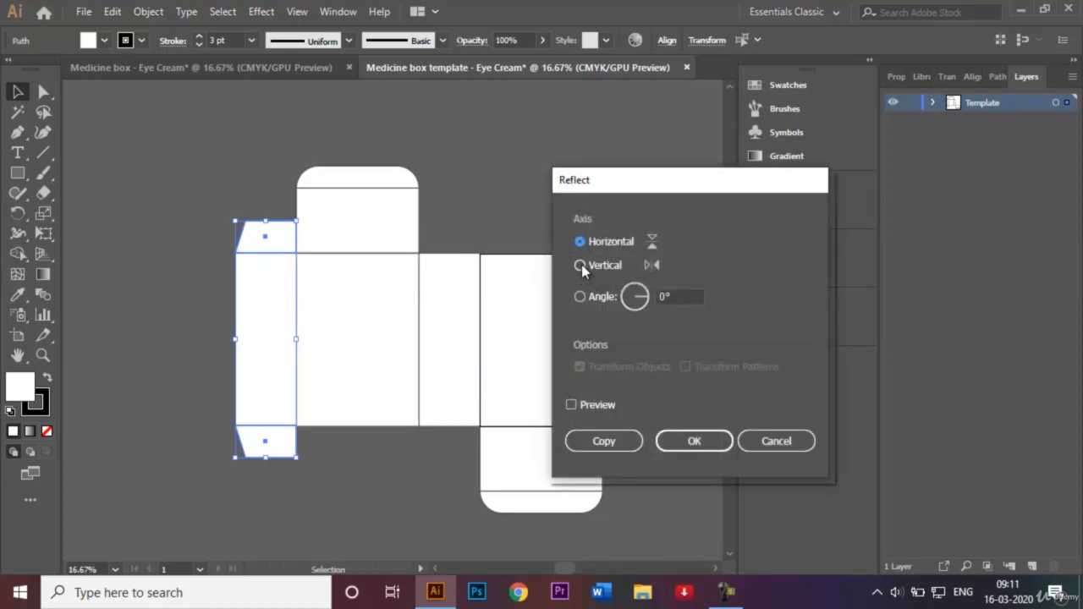
{"action": "left_click", "coordinate": [604, 442]}
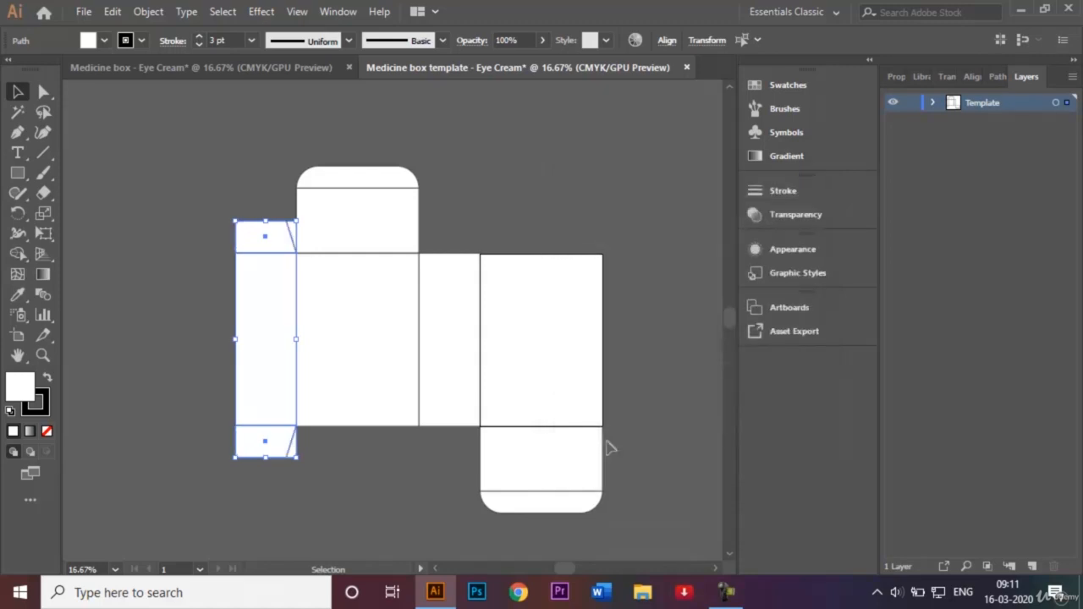
{"action": "left_click_drag", "start_coordinate": [265, 243], "coordinate": [450, 242]}
{"action": "right_click", "coordinate": [550, 214]}
{"action": "left_click", "coordinate": [504, 187]}
{"action": "left_click", "coordinate": [504, 188]}
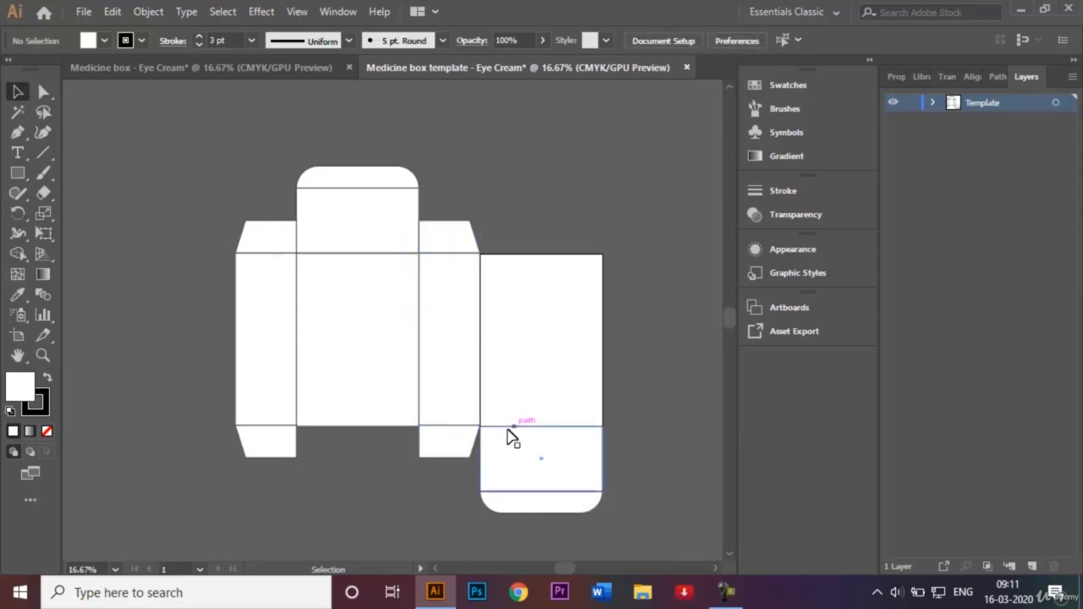
Step: Nudge the slanted flap below the inner narrow panel slightly down so it sits flush with the panel's bottom edge
{"action": "right_click", "coordinate": [465, 437]}
{"action": "left_click", "coordinate": [419, 482]}
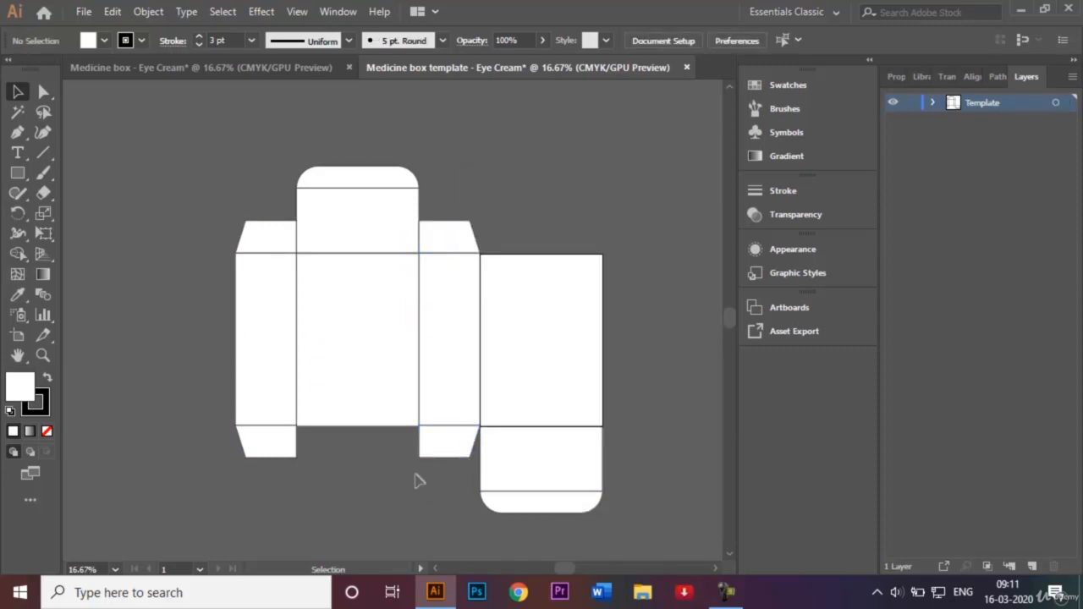
{"action": "left_click", "coordinate": [461, 441]}
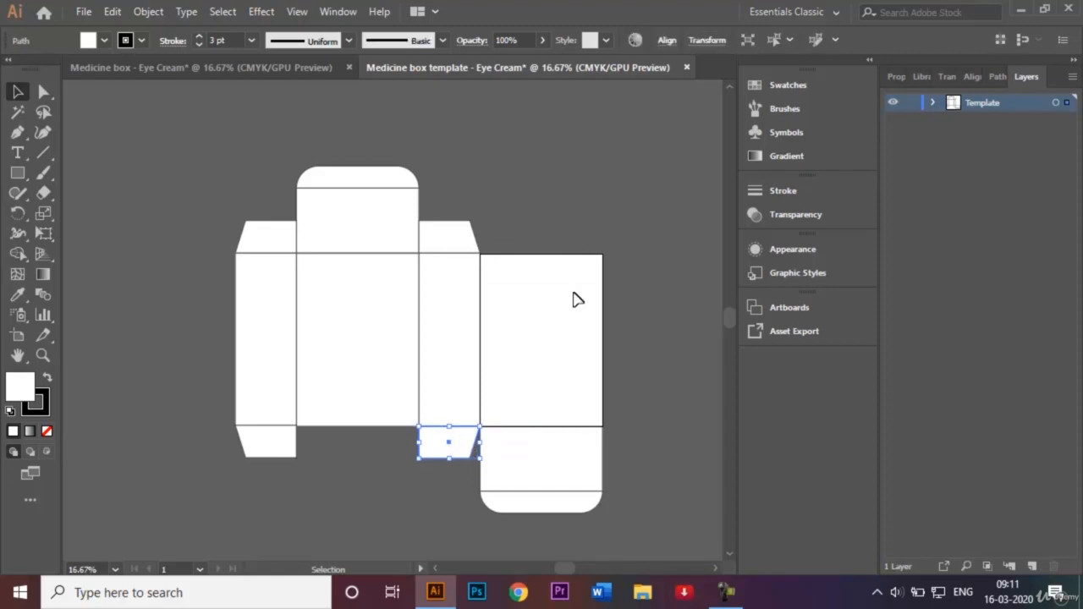
{"action": "left_click", "coordinate": [660, 259]}
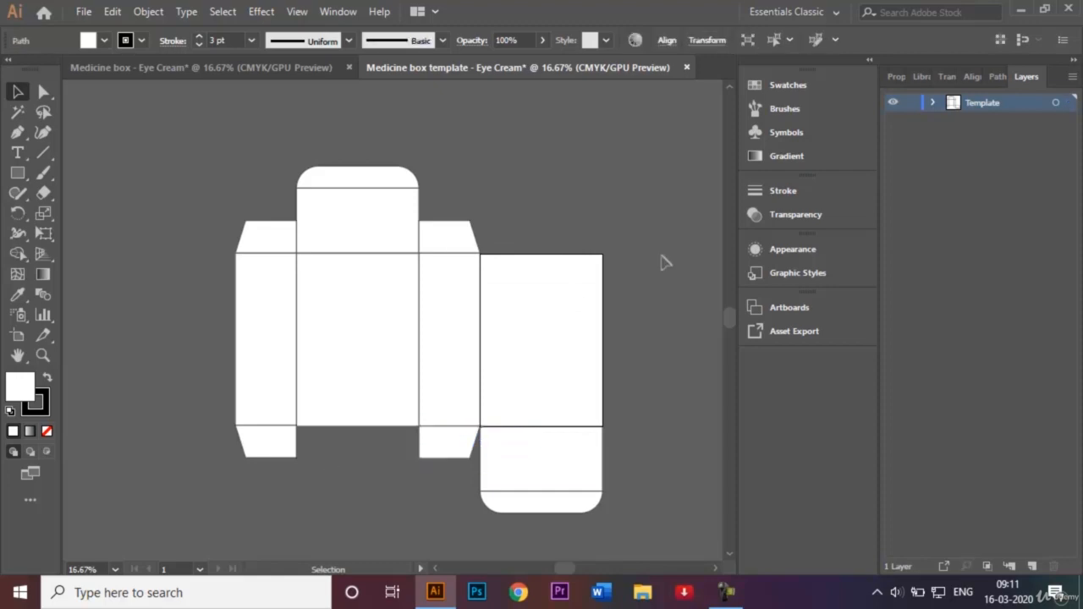
{"action": "left_click", "coordinate": [454, 437]}
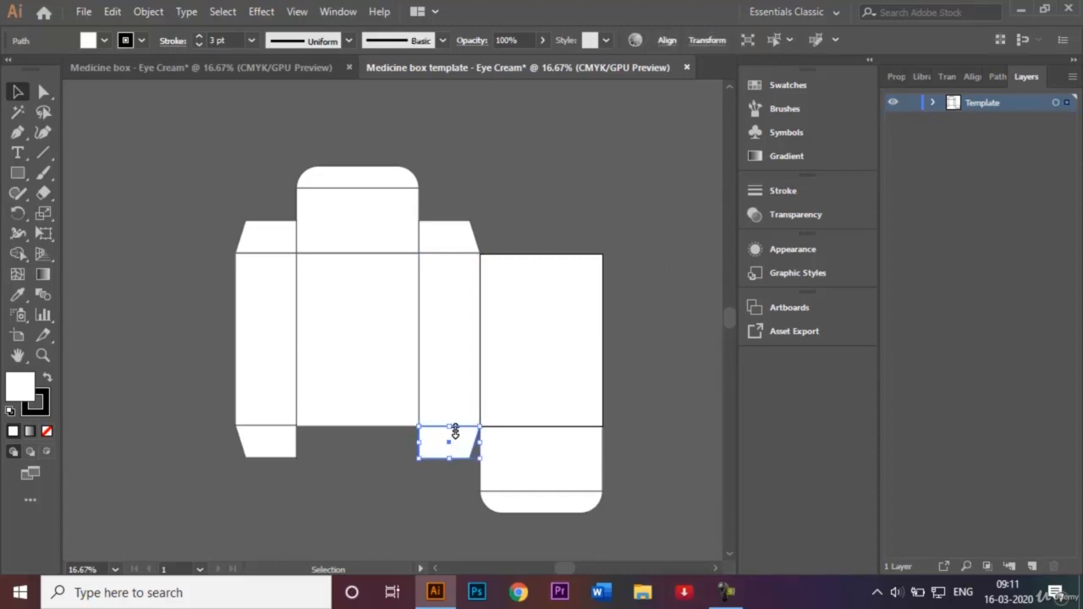
Step: Check the finished reference design and draw a narrow full-height rectangle flap along the free outer edge of the outer wide panel
{"action": "left_click", "coordinate": [640, 354]}
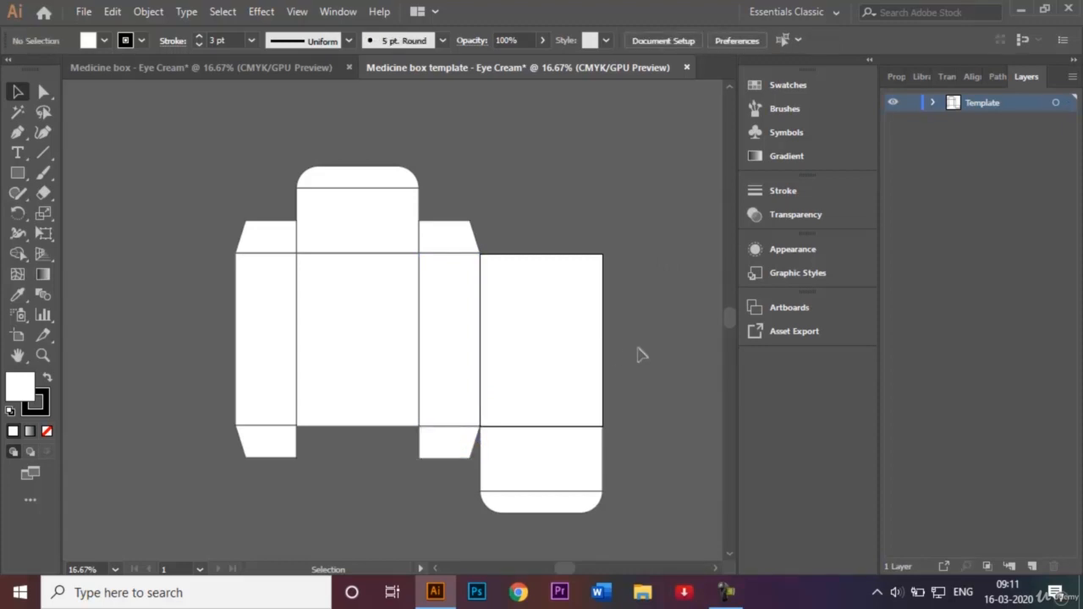
{"action": "left_click", "coordinate": [274, 67]}
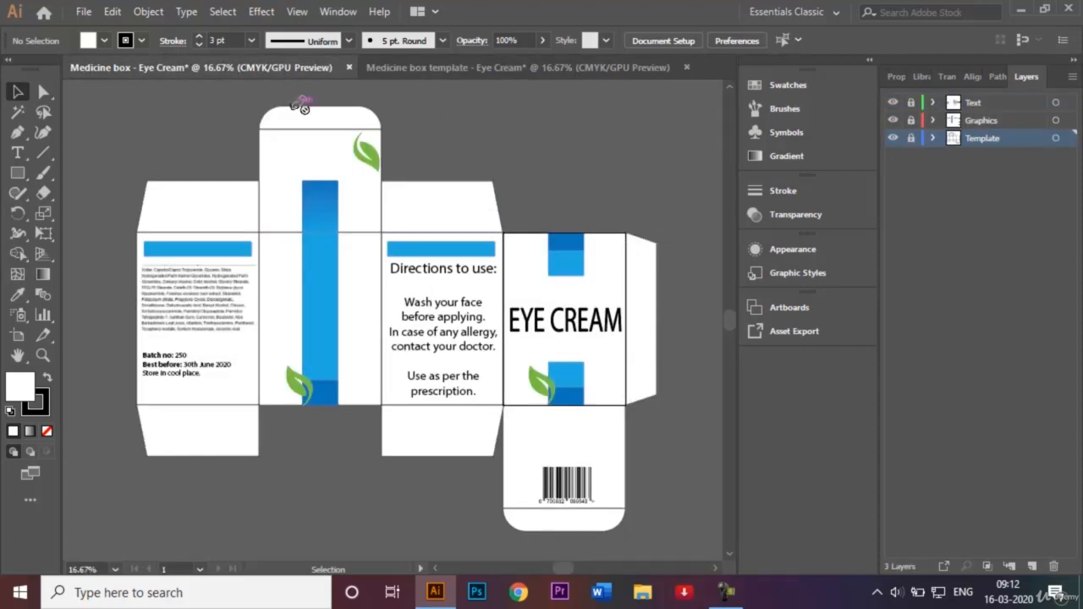
{"action": "right_click", "coordinate": [410, 68]}
{"action": "left_click", "coordinate": [410, 68]}
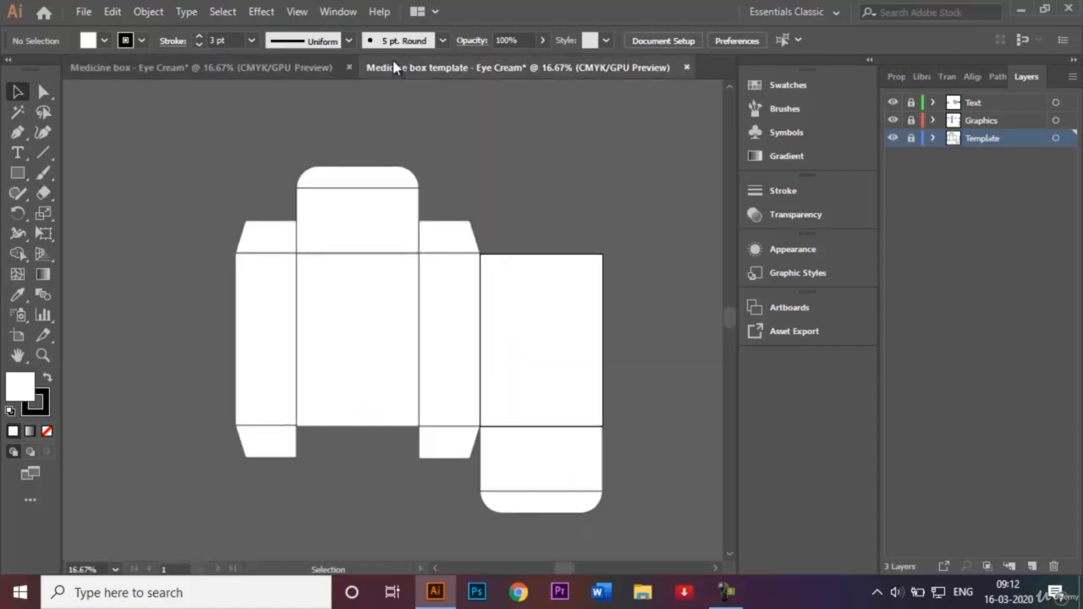
{"action": "left_click", "coordinate": [12, 94]}
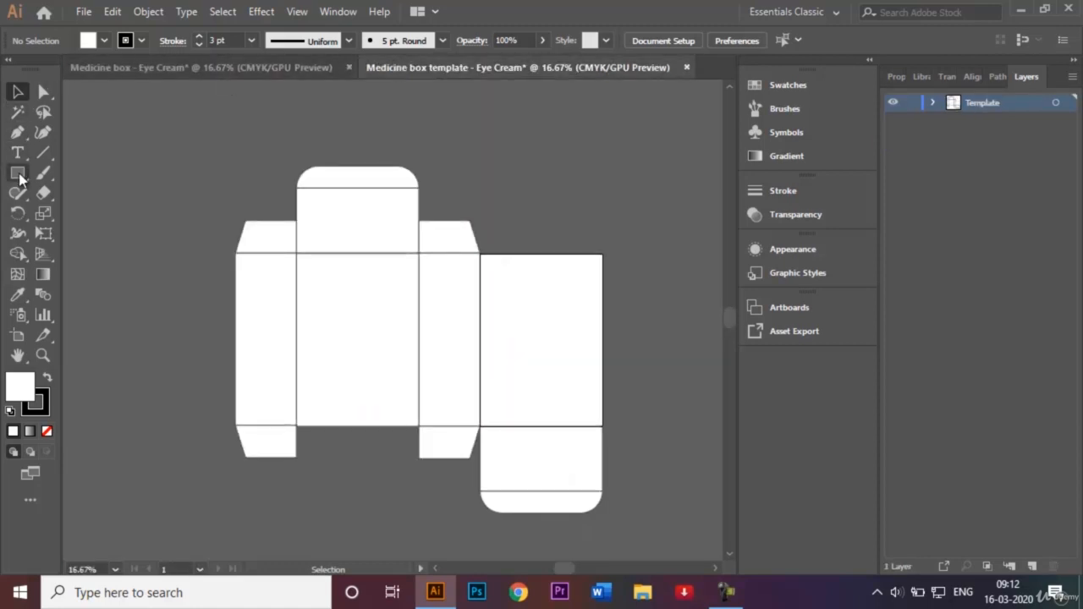
{"action": "left_click", "coordinate": [18, 174]}
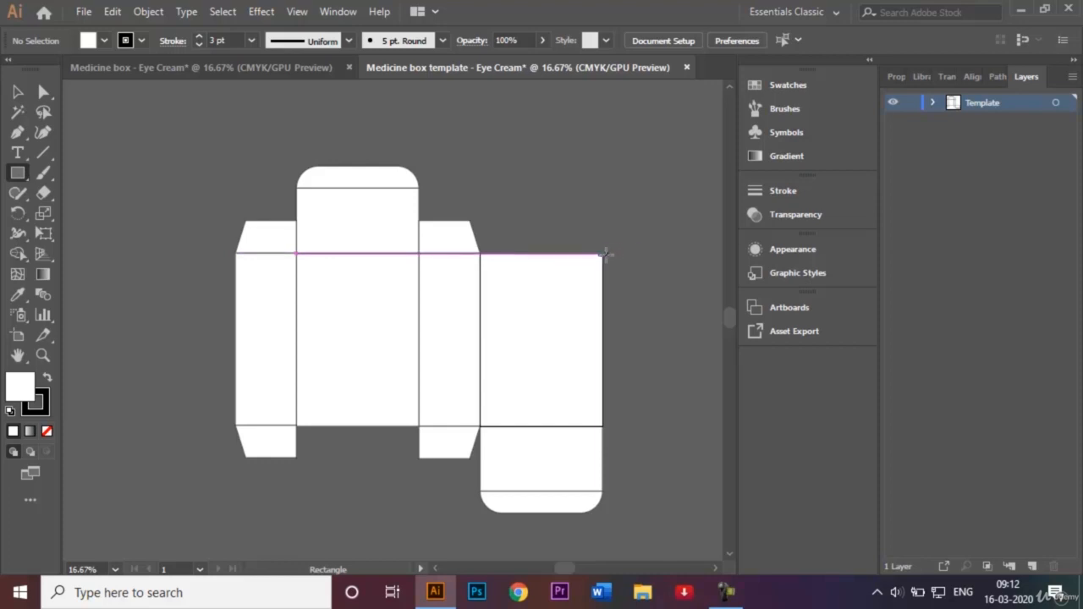
{"action": "left_click_drag", "start_coordinate": [604, 253], "coordinate": [620, 426]}
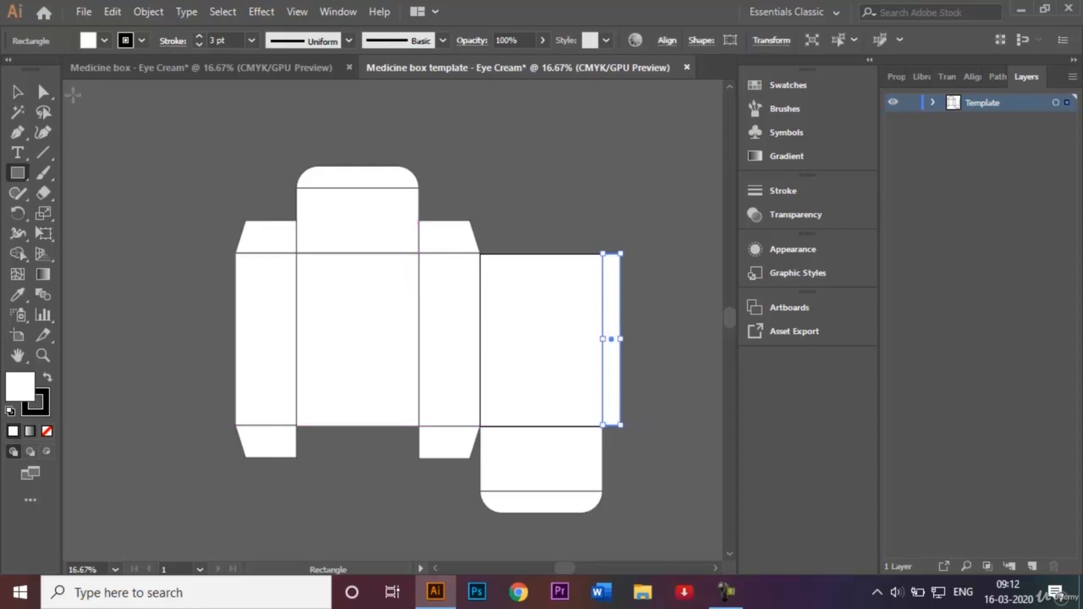
Step: Shift the upper outer corner point of the narrow glue flap slightly down so that its top edge slants
{"action": "left_click", "coordinate": [44, 91]}
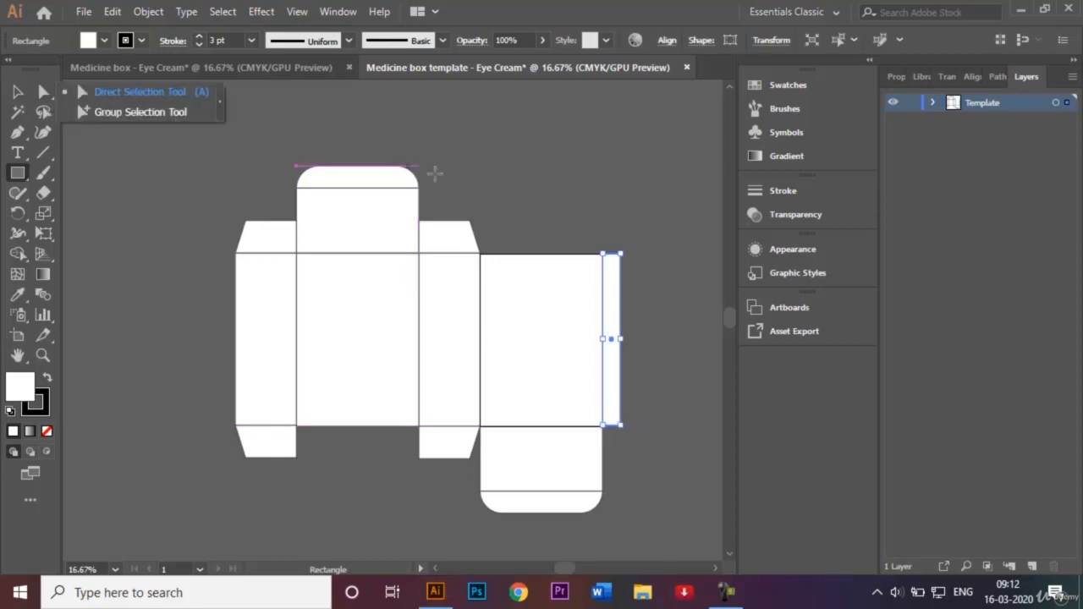
{"action": "left_click", "coordinate": [41, 95]}
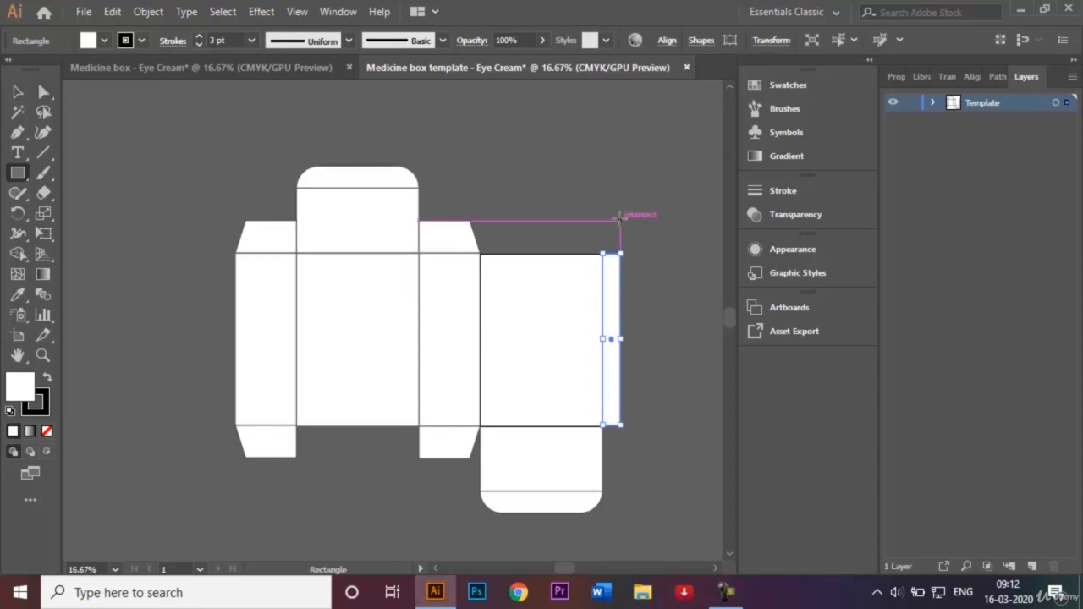
{"action": "left_click", "coordinate": [43, 93]}
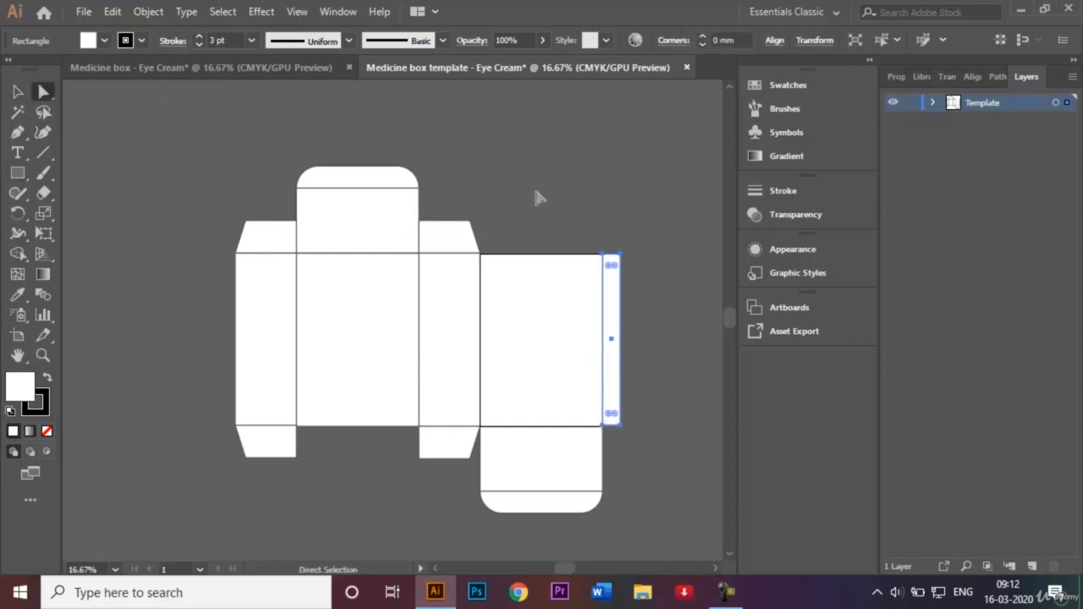
{"action": "left_click", "coordinate": [621, 255]}
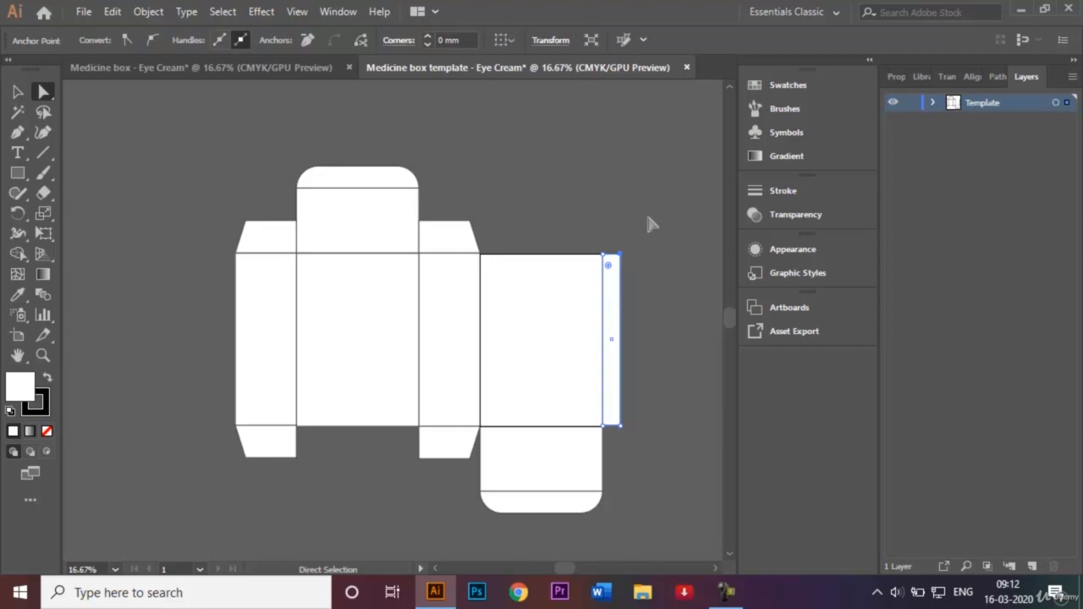
{"action": "key", "text": "shift"}
{"action": "key", "text": "shift+Down"}
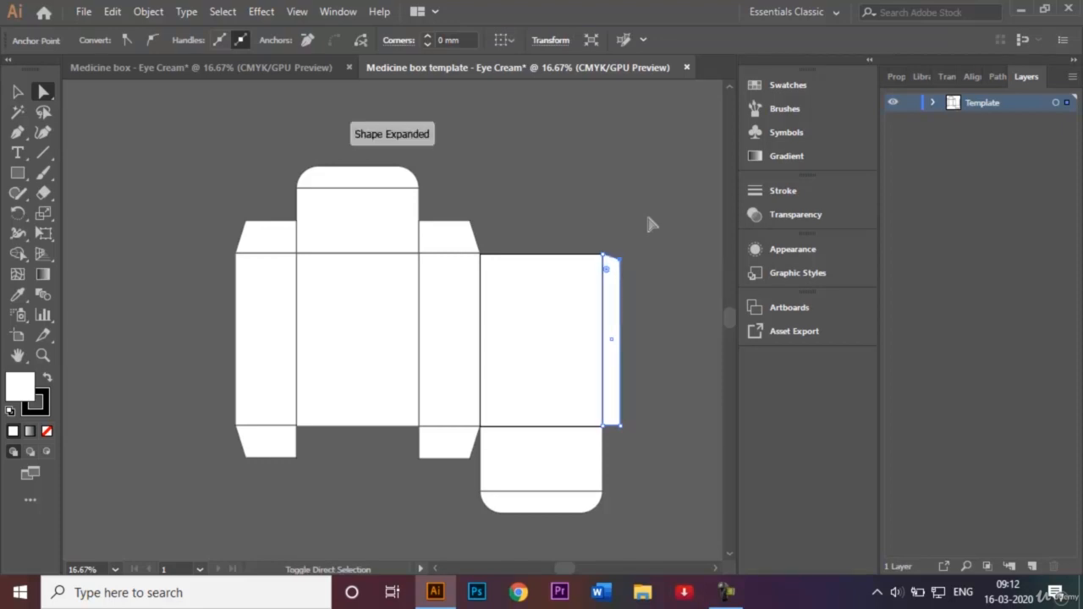
{"action": "key", "text": "shift+Down"}
{"action": "key", "text": "shift+Down"}
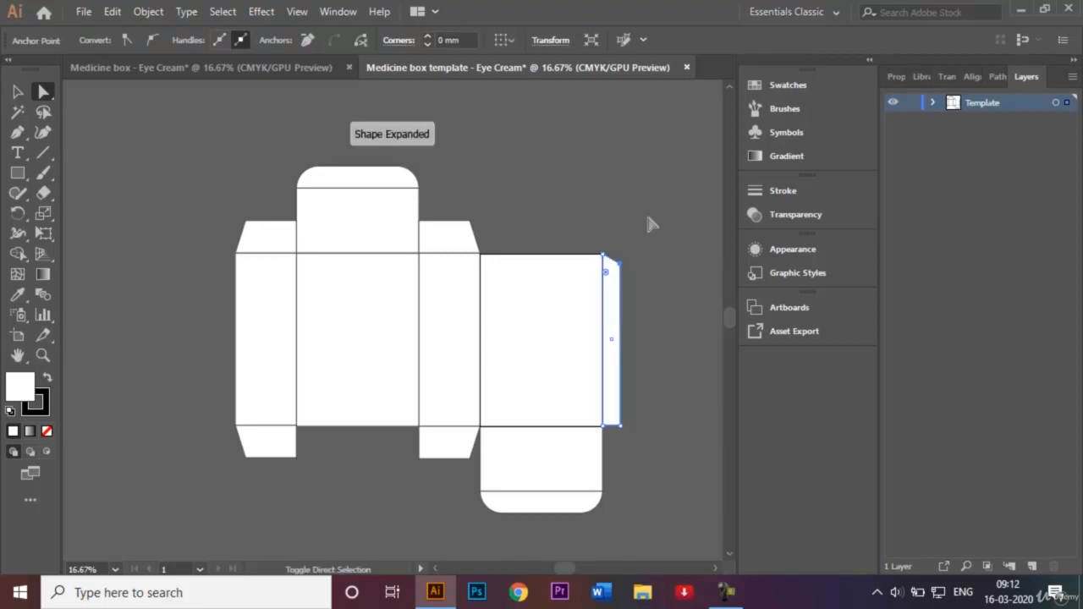
Step: Shift the glue flap's lower outer corner point up to mirror the upper slant, and deselect the flap
{"action": "left_click", "coordinate": [621, 425]}
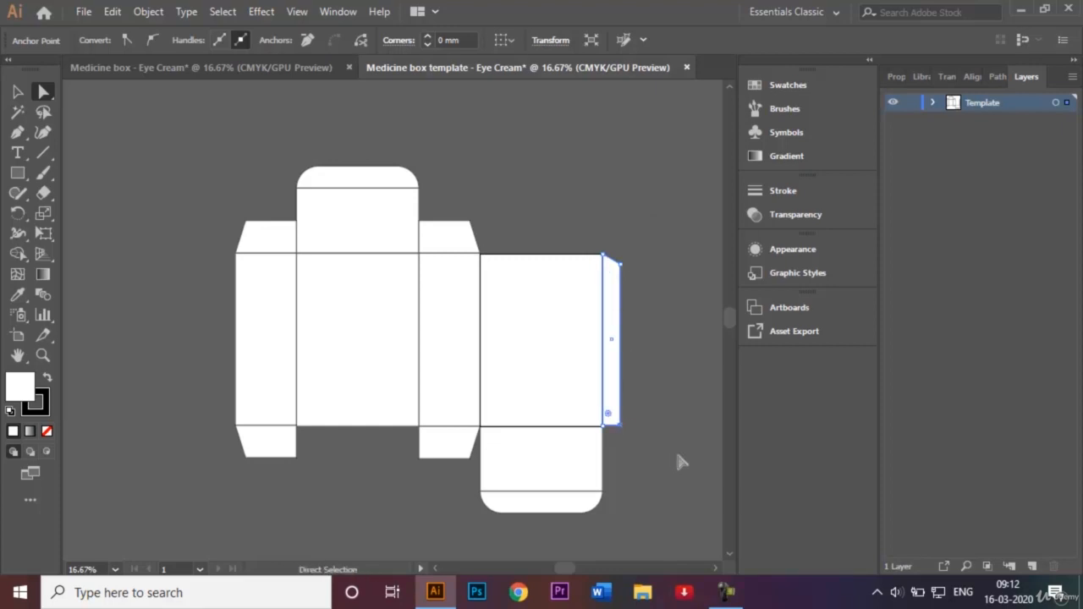
{"action": "key", "text": "shift"}
{"action": "key", "text": "shift+Up"}
{"action": "key", "text": "shift+Up"}
{"action": "key", "text": "shift+Up"}
{"action": "key", "text": "shift+Up"}
{"action": "key", "text": "shift+Up"}
{"action": "key", "text": "shift+Up"}
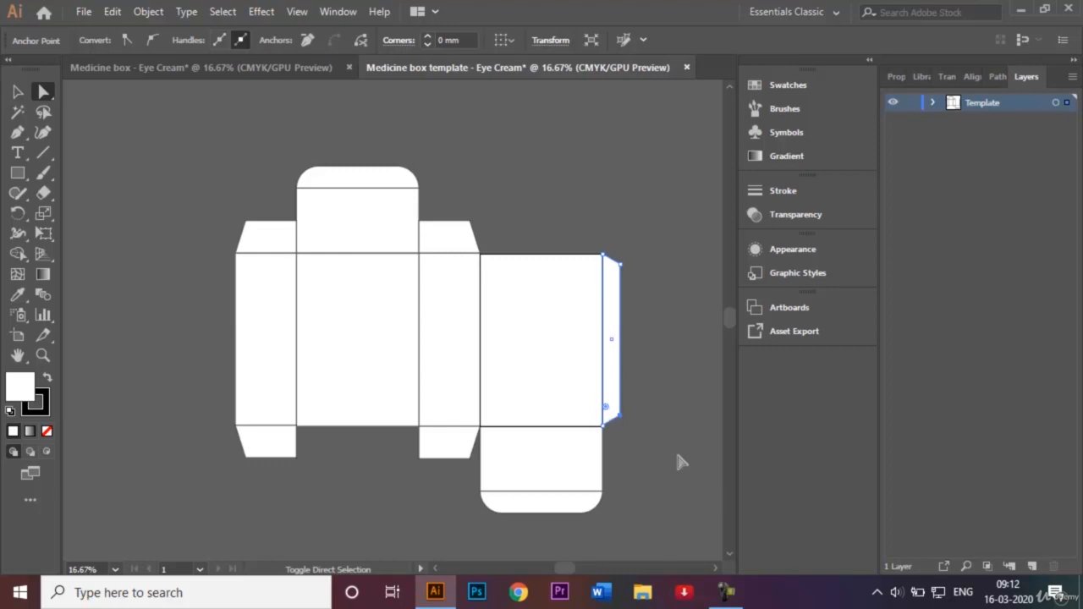
{"action": "left_click", "coordinate": [18, 91]}
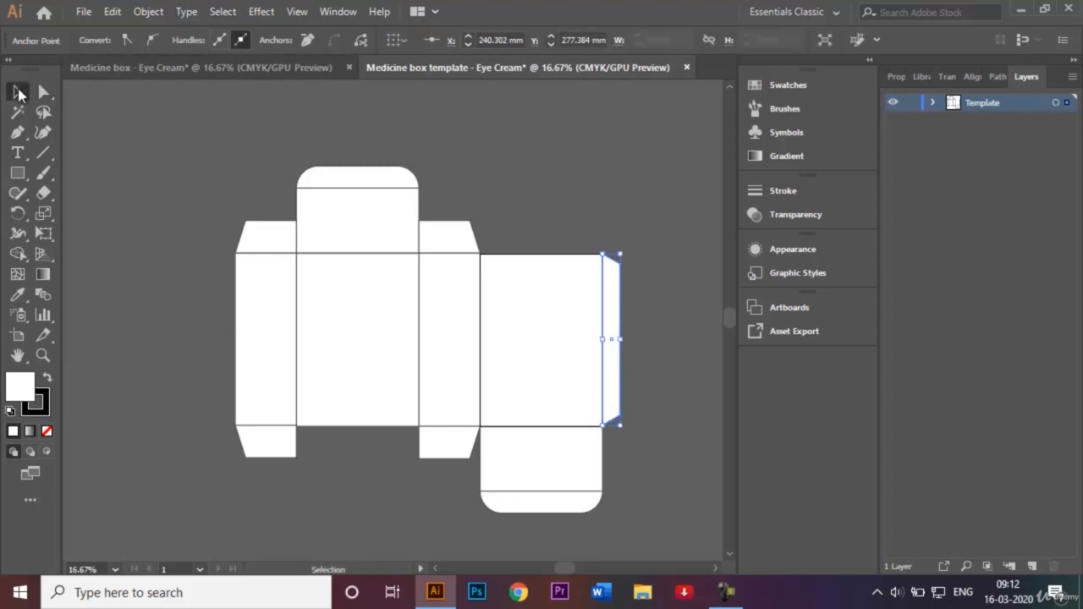
{"action": "left_click", "coordinate": [187, 153]}
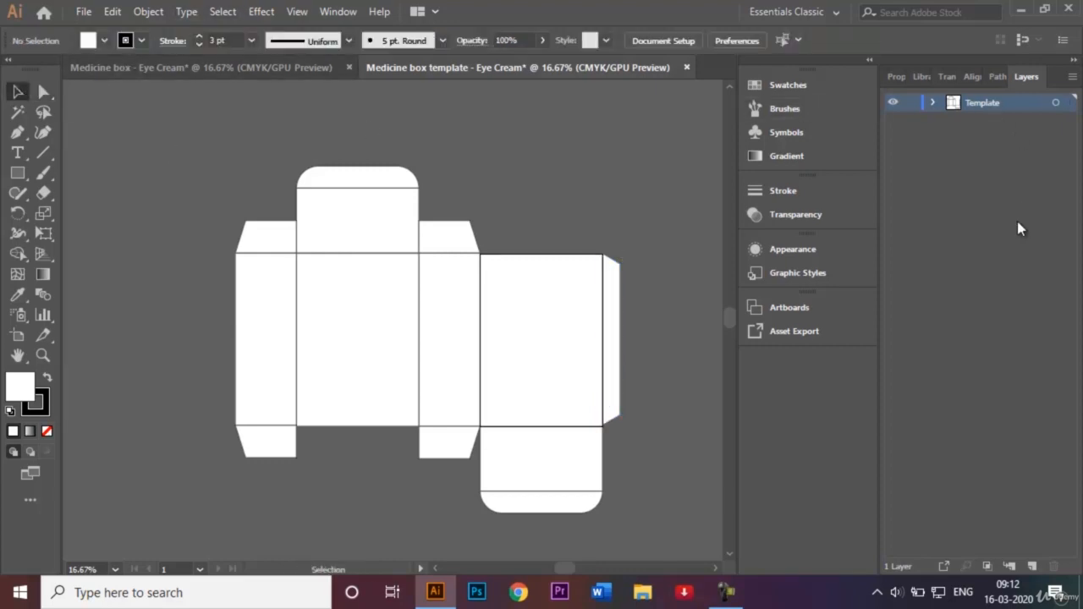
Step: Lock the Template layer and compare the completed box outline with the finished reference design
{"action": "left_click", "coordinate": [911, 102]}
{"action": "left_click", "coordinate": [296, 69]}
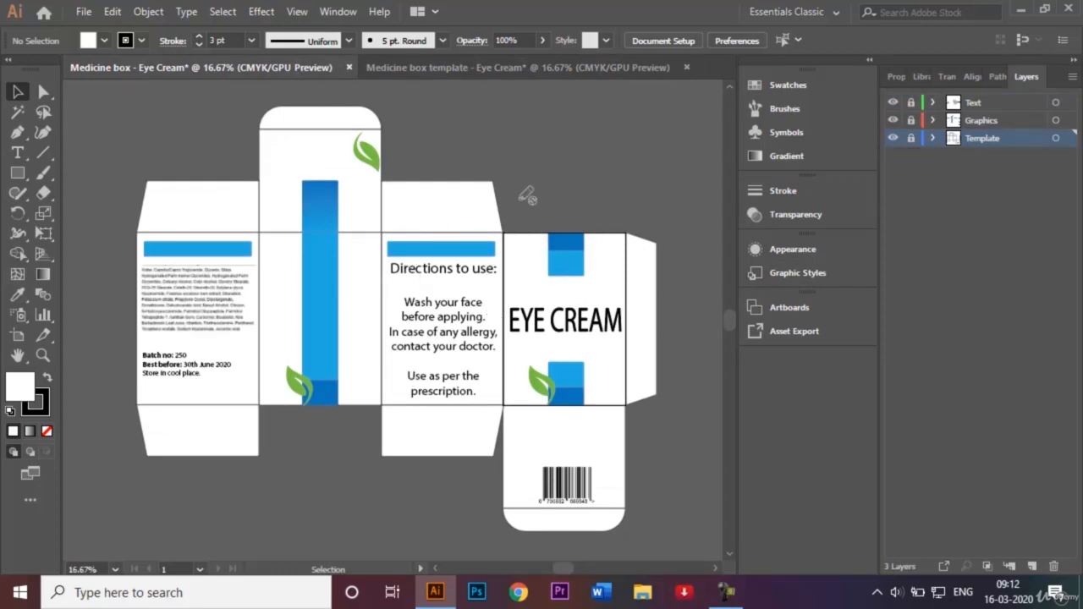
{"action": "left_click", "coordinate": [484, 70]}
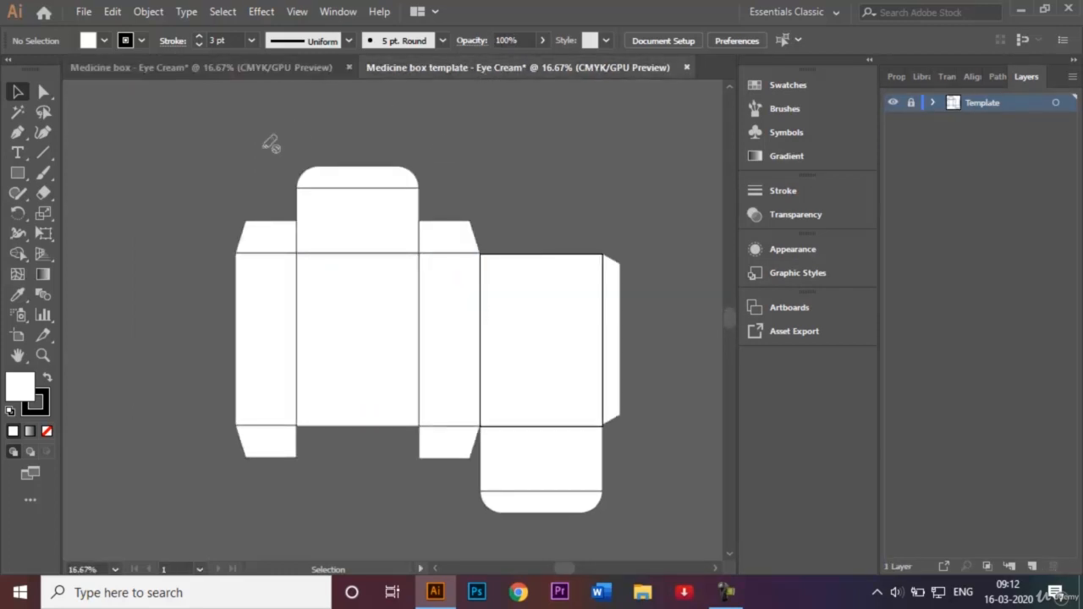
{"action": "key", "text": "ctrl+plus"}
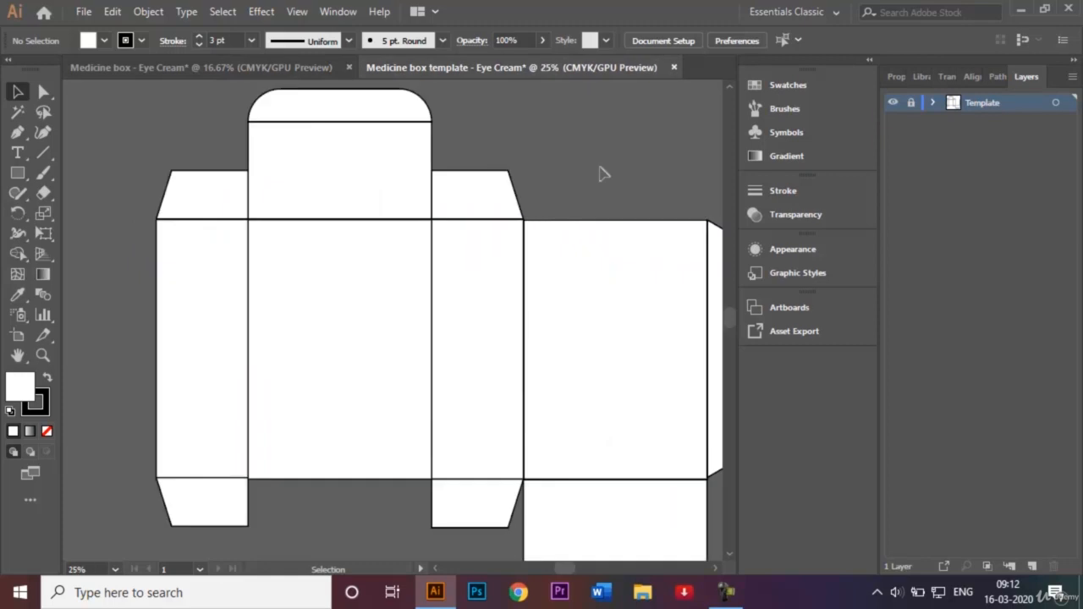
{"action": "key", "text": "ctrl+minus"}
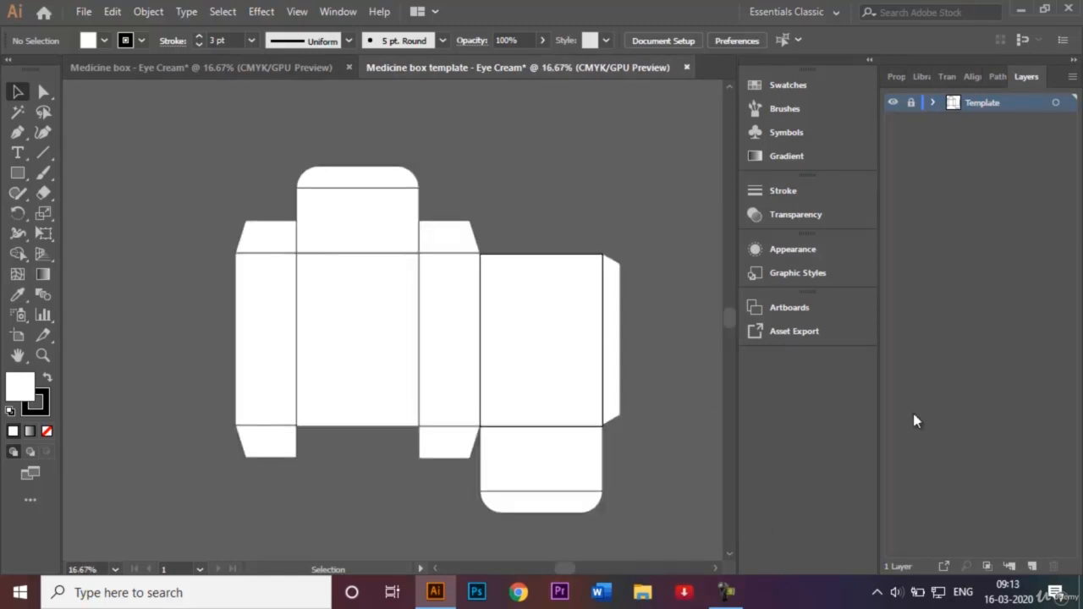
Step: Add a new layer above the Template layer and name it Graphics
{"action": "left_click", "coordinate": [1033, 566]}
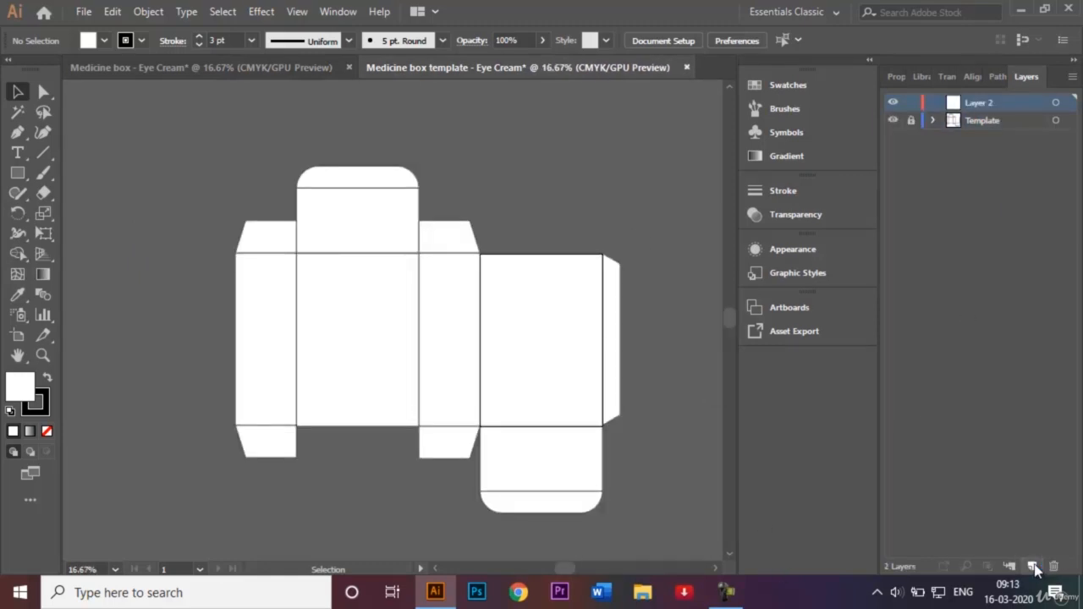
{"action": "double_click", "coordinate": [995, 103]}
{"action": "key", "text": "BackSpace"}
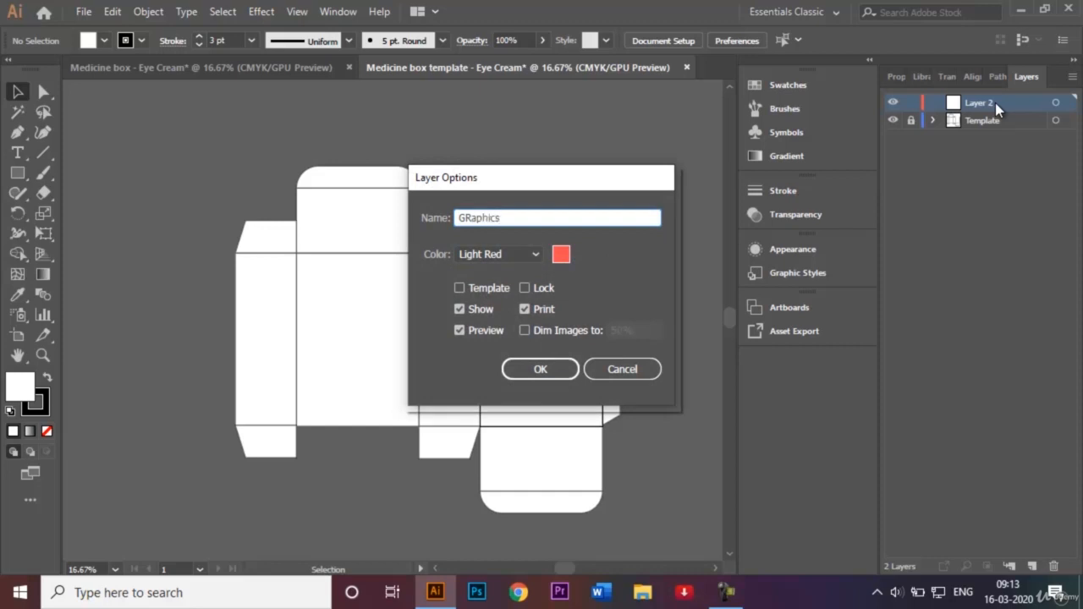
{"action": "type", "text": "GRaphics"}
{"action": "key", "text": "BackSpace"}
{"action": "type", "text": "r"}
{"action": "key", "text": "Return"}
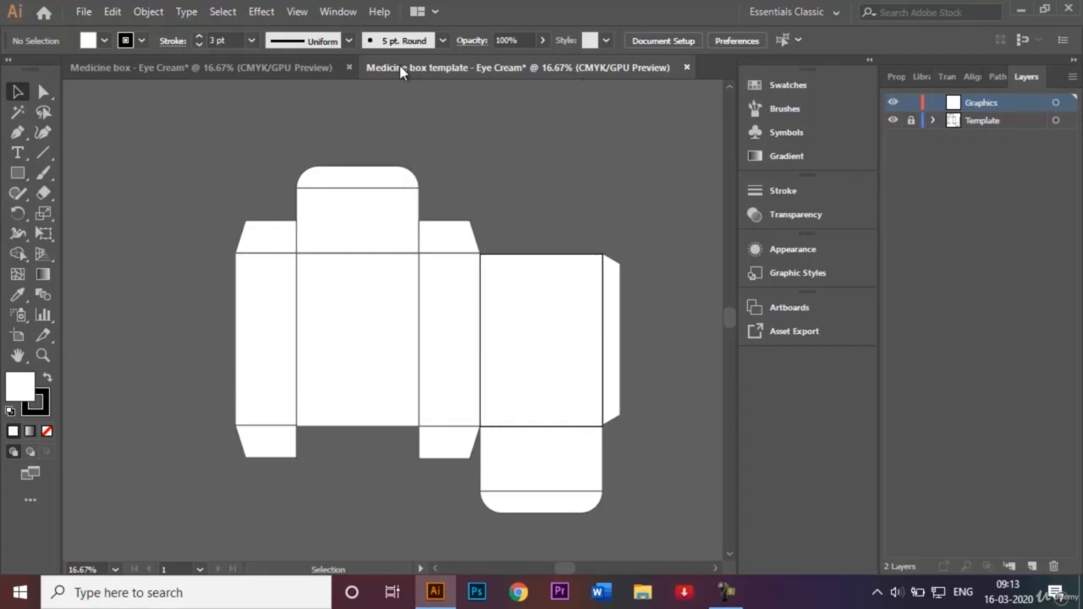
Step: Following the reference design, draw a small blue-filled rectangle centred on the bottom edge of the outer wide panel on the Graphics layer
{"action": "left_click", "coordinate": [217, 66]}
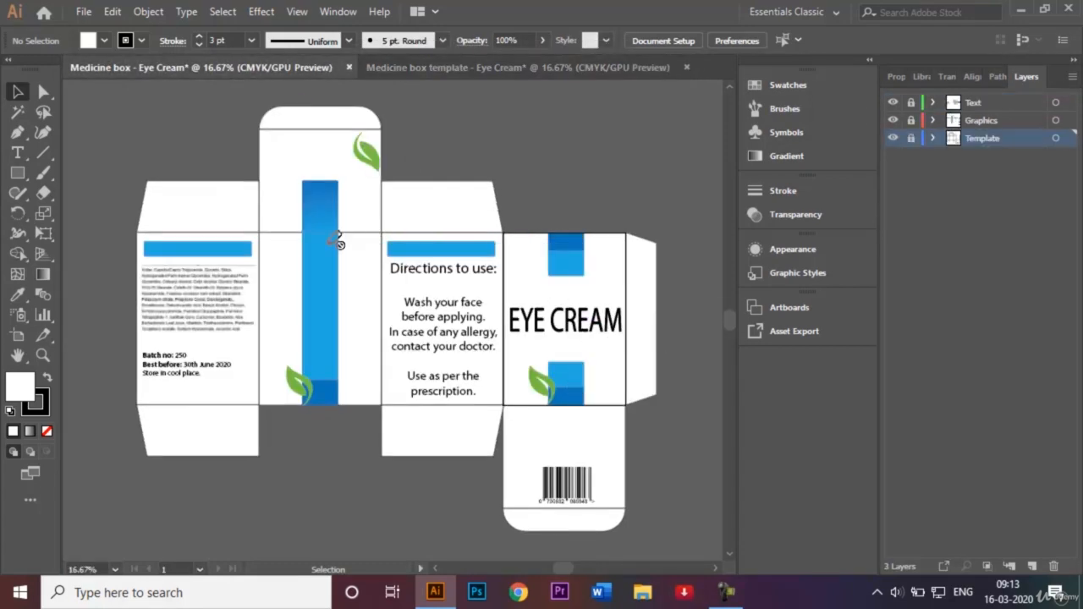
{"action": "left_click", "coordinate": [414, 69]}
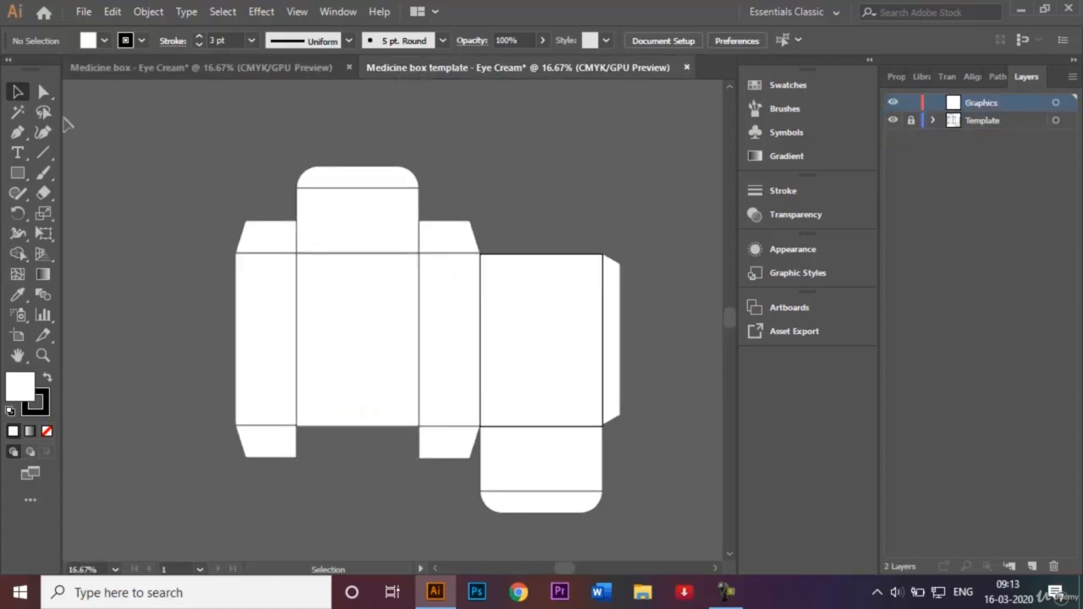
{"action": "left_click", "coordinate": [17, 173]}
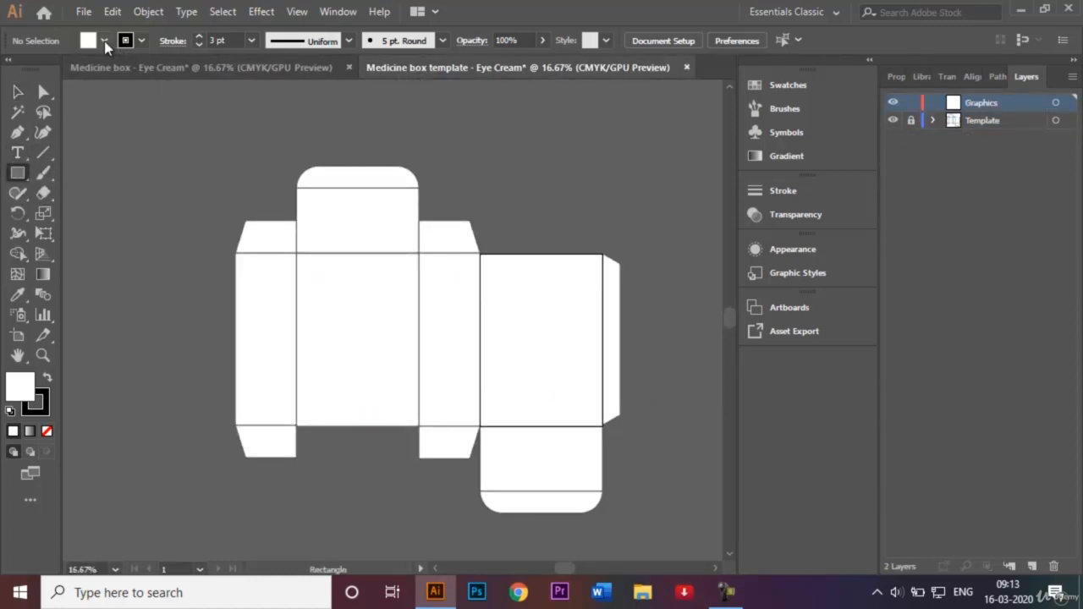
{"action": "left_click", "coordinate": [104, 41]}
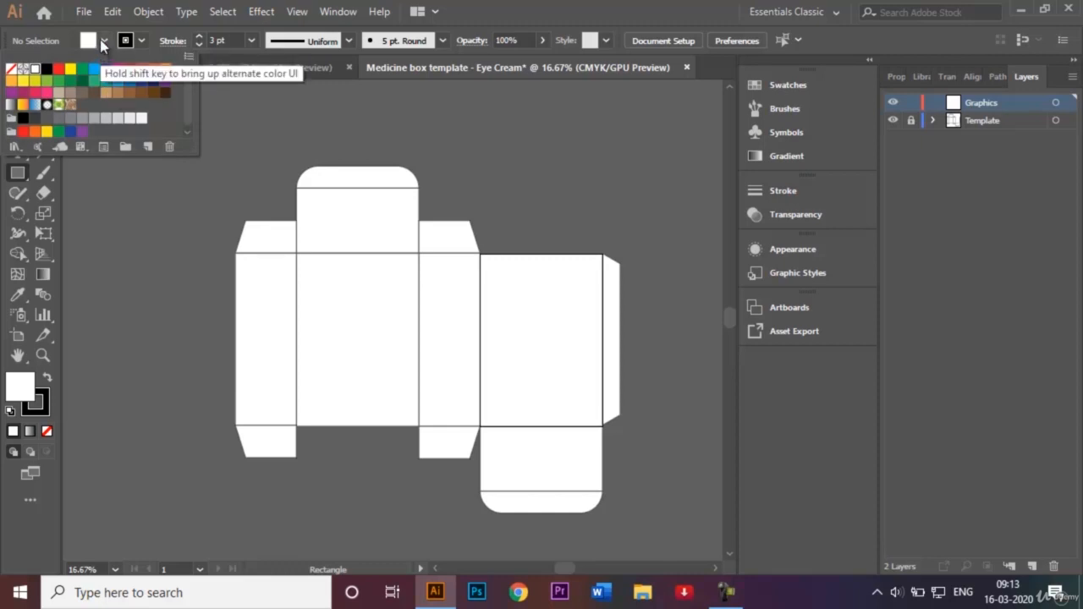
{"action": "left_click", "coordinate": [128, 81]}
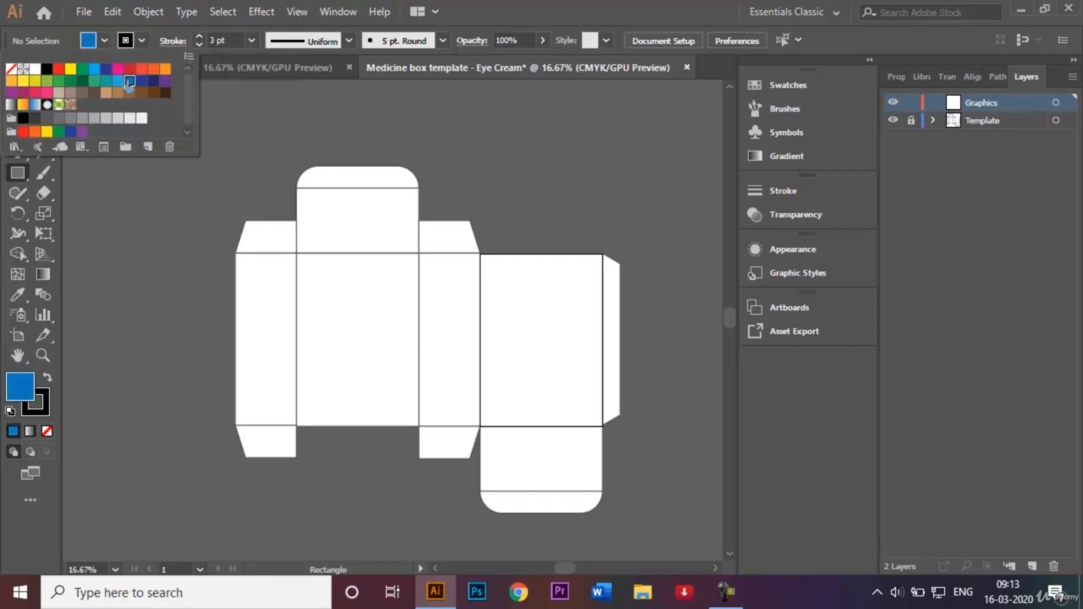
{"action": "left_click", "coordinate": [474, 139]}
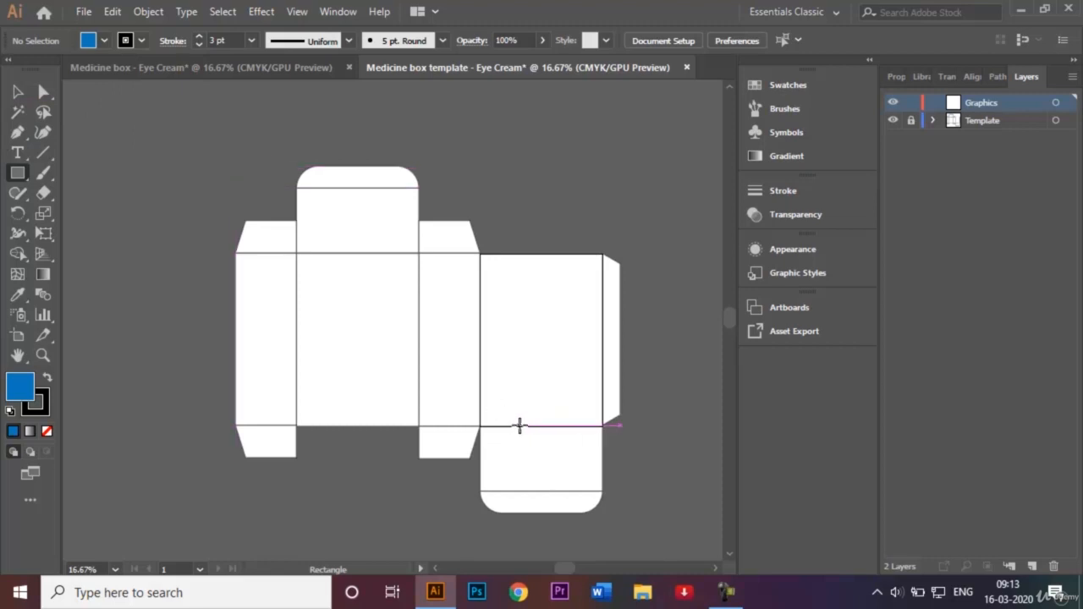
{"action": "left_click_drag", "start_coordinate": [519, 426], "coordinate": [561, 408]}
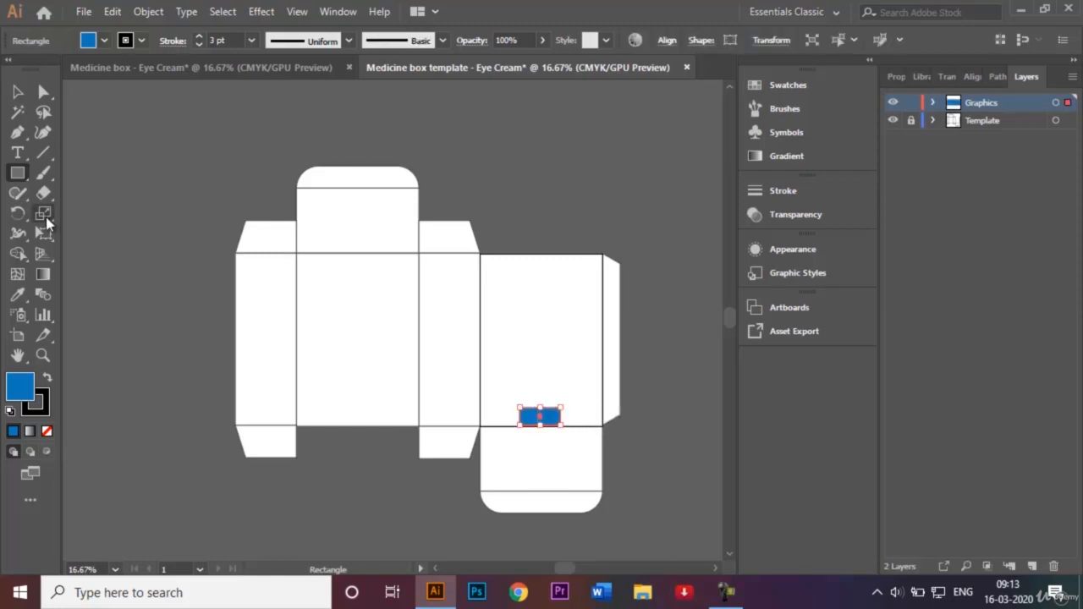
{"action": "left_click", "coordinate": [18, 91]}
{"action": "left_click", "coordinate": [124, 149]}
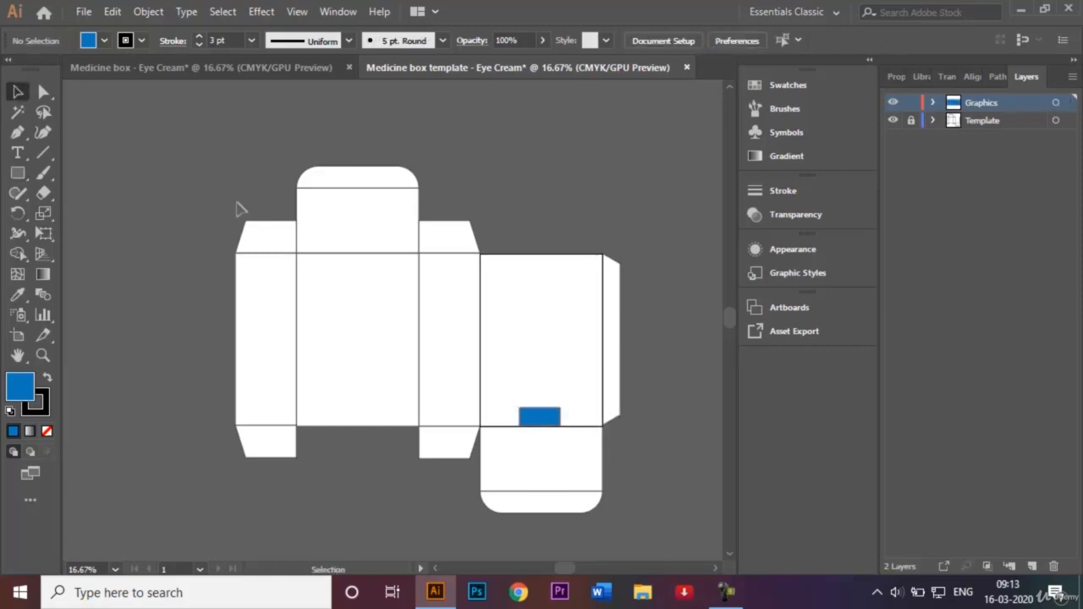
{"action": "left_click", "coordinate": [546, 421]}
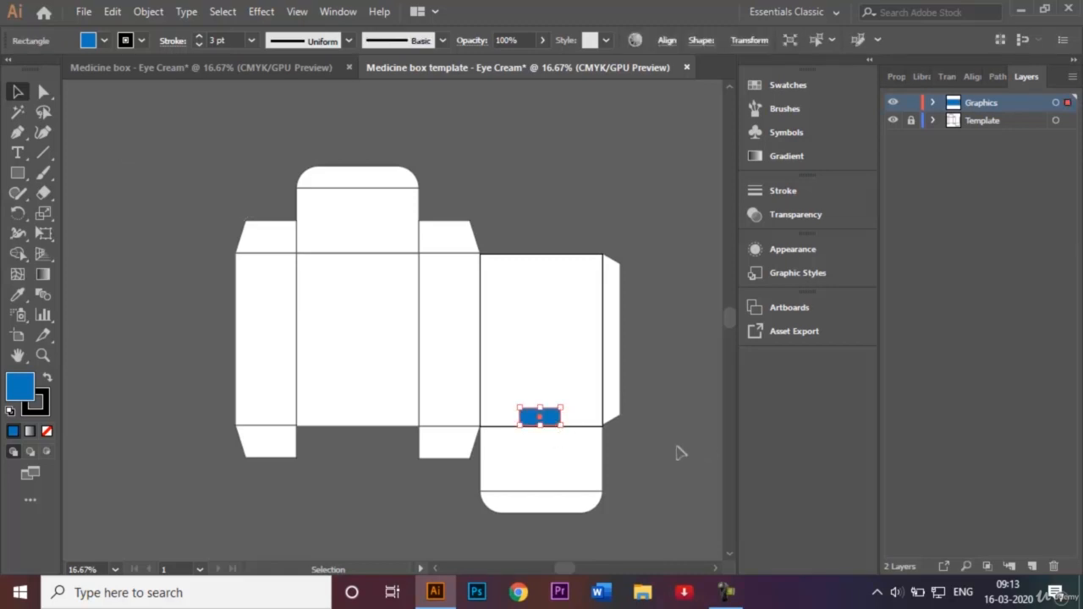
{"action": "left_click", "coordinate": [674, 451]}
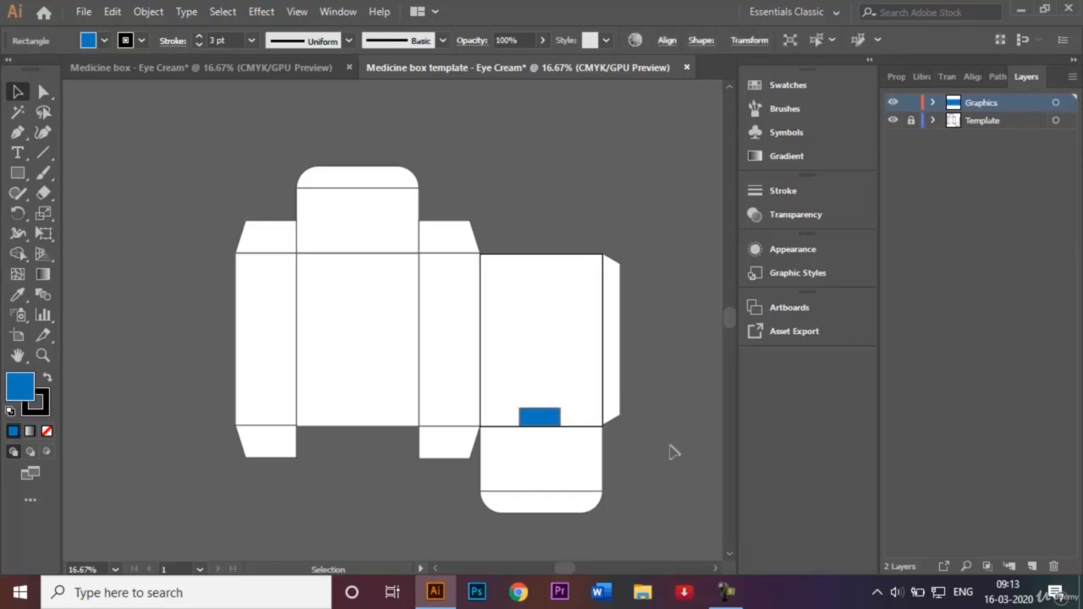
Step: Draw a lighter blue rectangle filled with C=70 M=15 Y=0 K=0 directly above the dark blue one, matching its width
{"action": "left_click", "coordinate": [17, 174]}
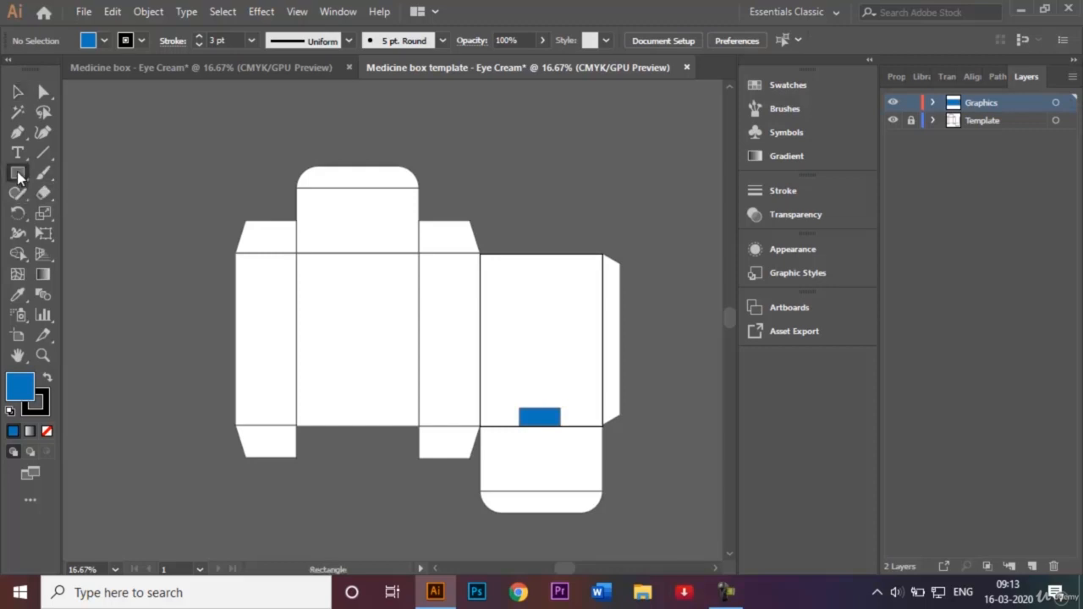
{"action": "left_click", "coordinate": [104, 41]}
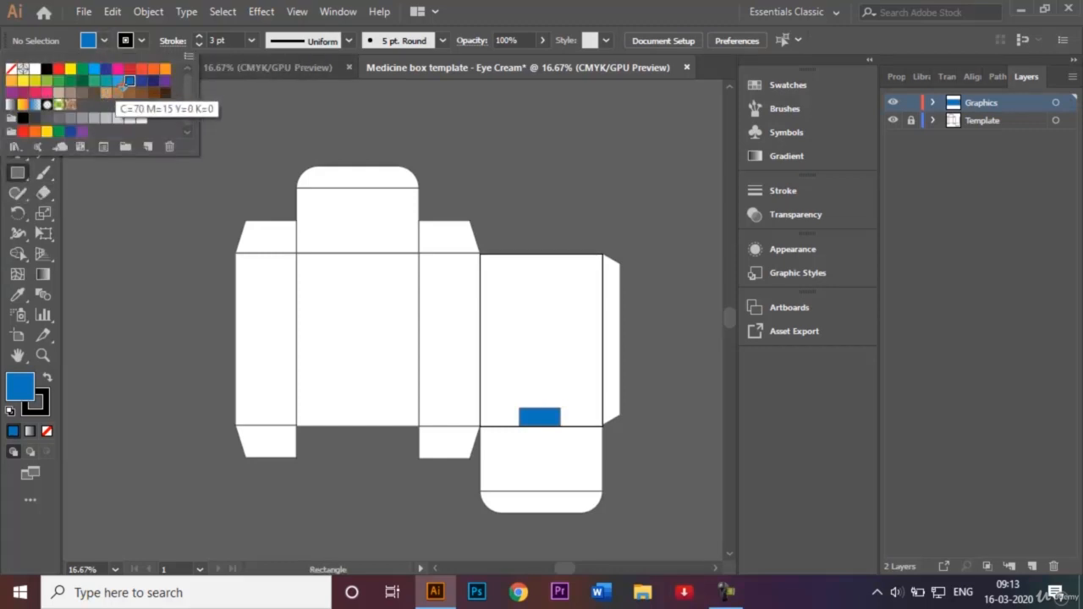
{"action": "left_click", "coordinate": [121, 86]}
{"action": "key", "text": "Escape"}
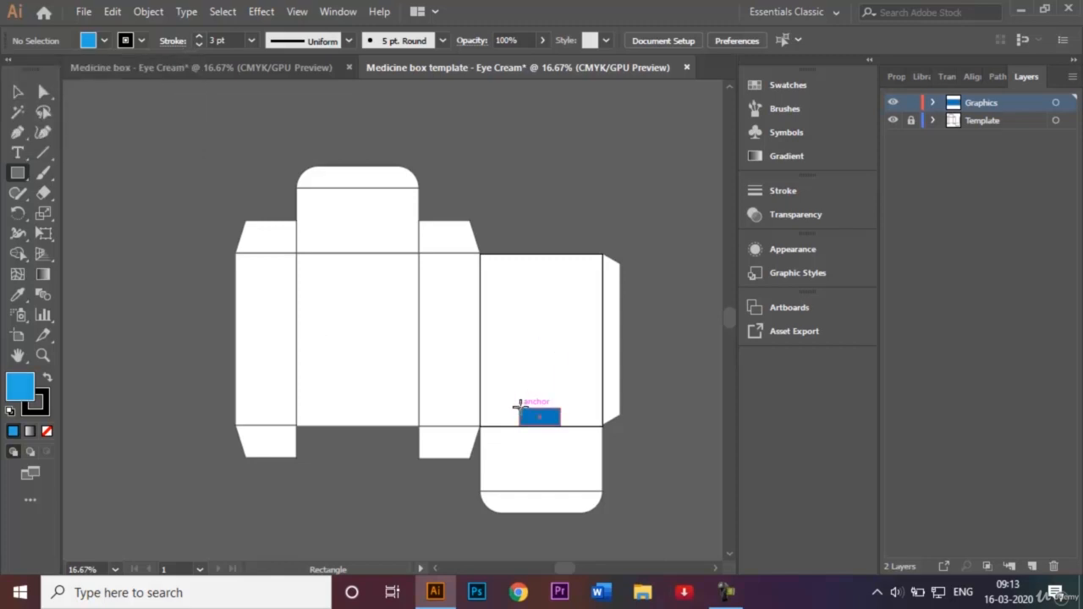
{"action": "left_click_drag", "start_coordinate": [520, 408], "coordinate": [560, 381]}
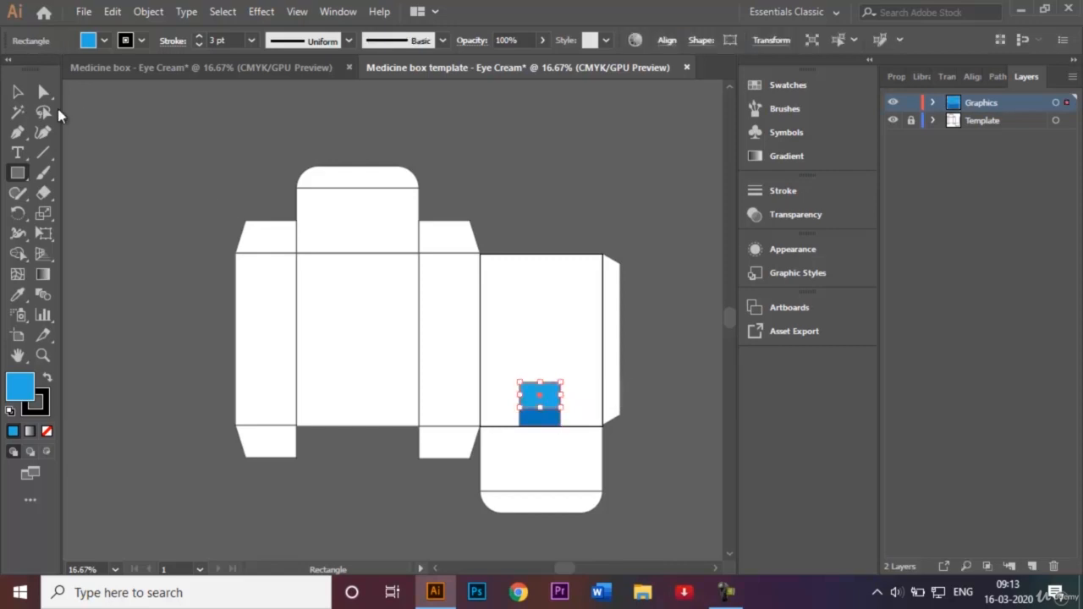
{"action": "left_click", "coordinate": [603, 186]}
{"action": "left_click", "coordinate": [545, 265]}
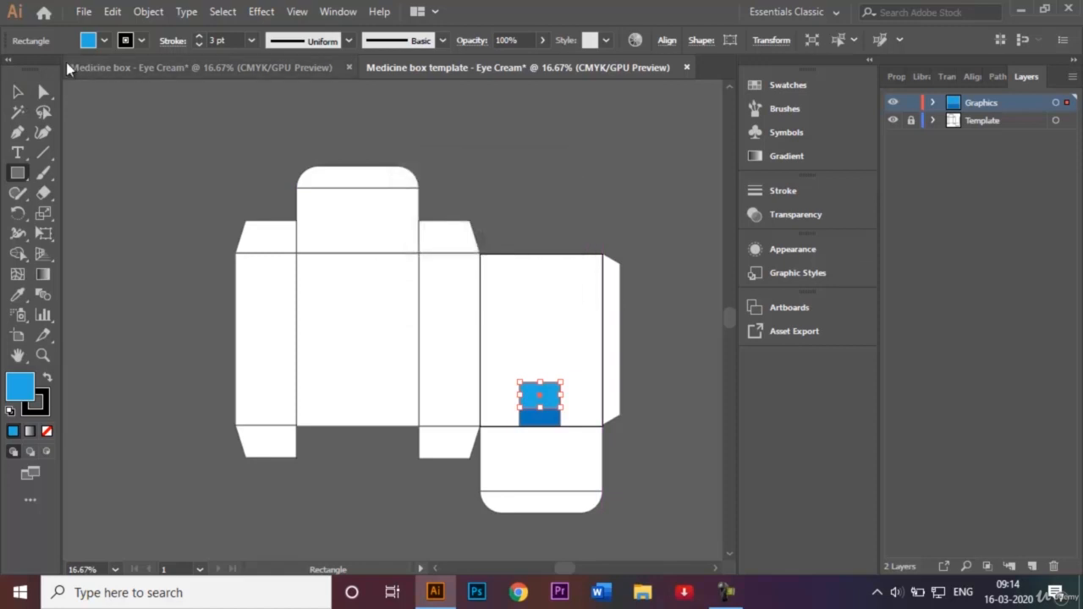
Step: Remove the stroke from both blue rectangles on the outer wide panel and deselect them
{"action": "left_click", "coordinate": [17, 91]}
{"action": "right_click", "coordinate": [134, 225]}
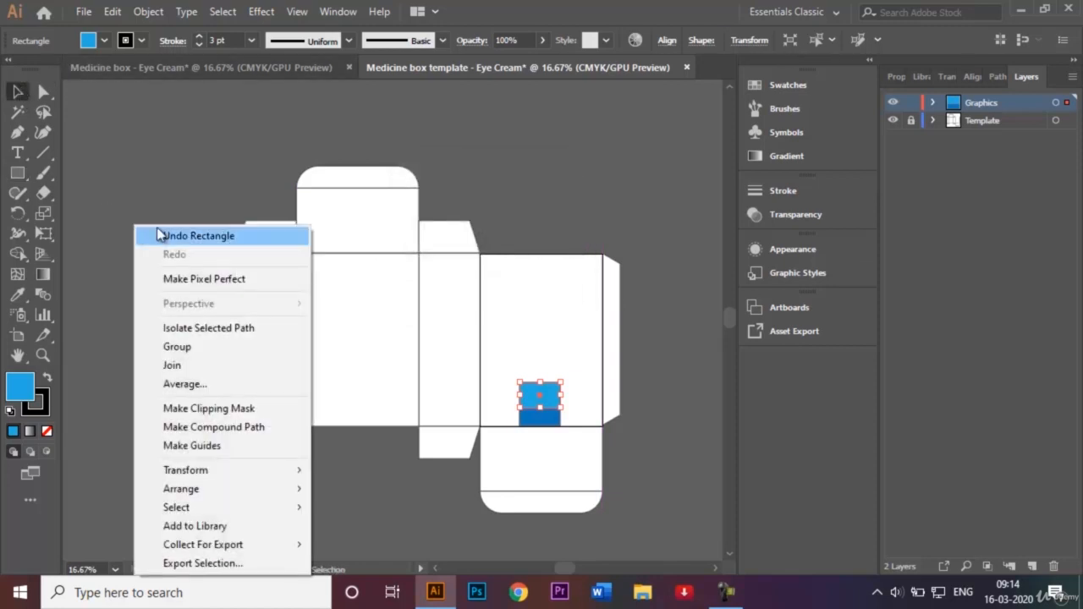
{"action": "left_click", "coordinate": [170, 129]}
{"action": "left_click_drag", "start_coordinate": [502, 372], "coordinate": [561, 435]}
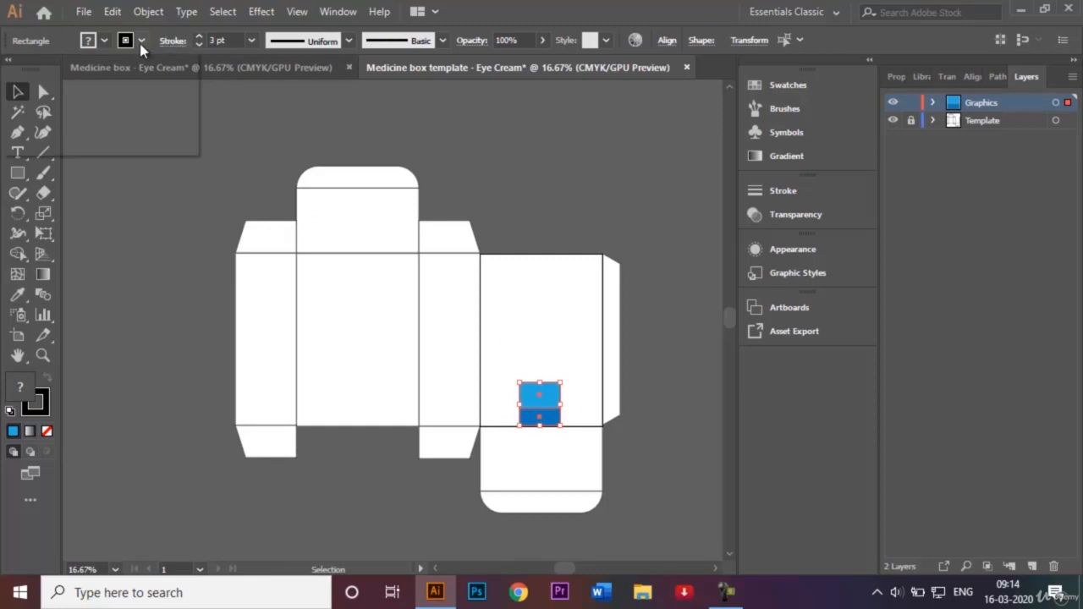
{"action": "left_click", "coordinate": [142, 44]}
{"action": "left_click", "coordinate": [11, 69]}
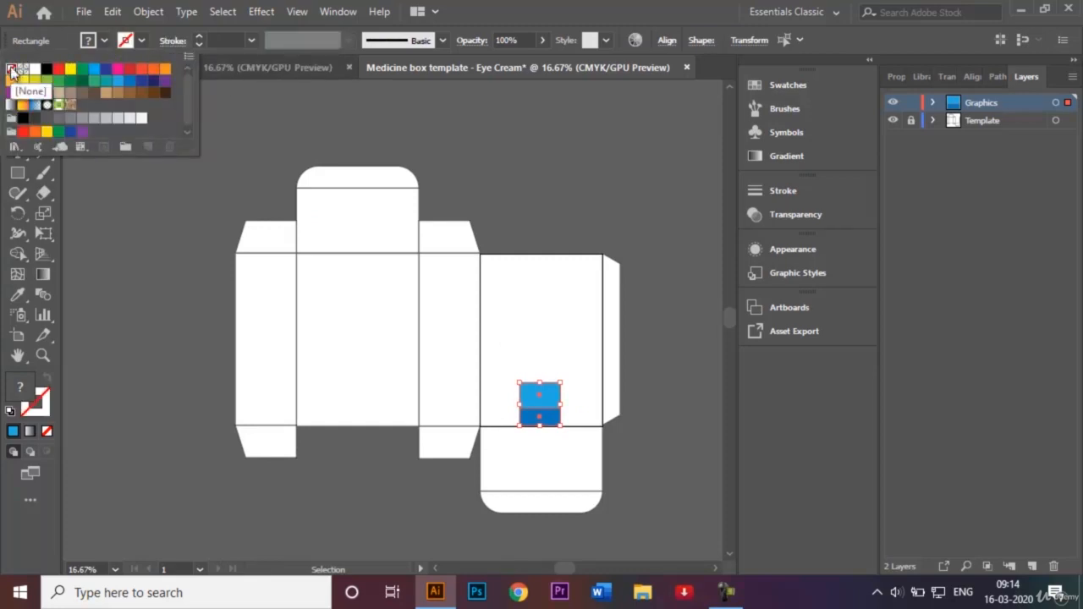
{"action": "left_click", "coordinate": [194, 385]}
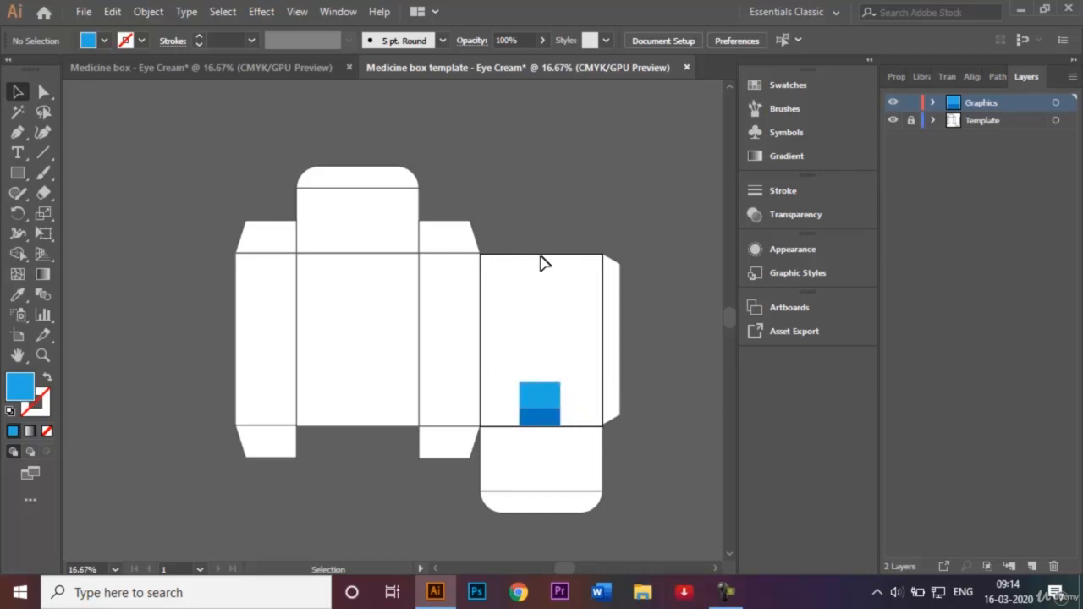
Step: Create a reflected copy of the two blue rectangles across the horizontal axis
{"action": "right_click", "coordinate": [505, 377]}
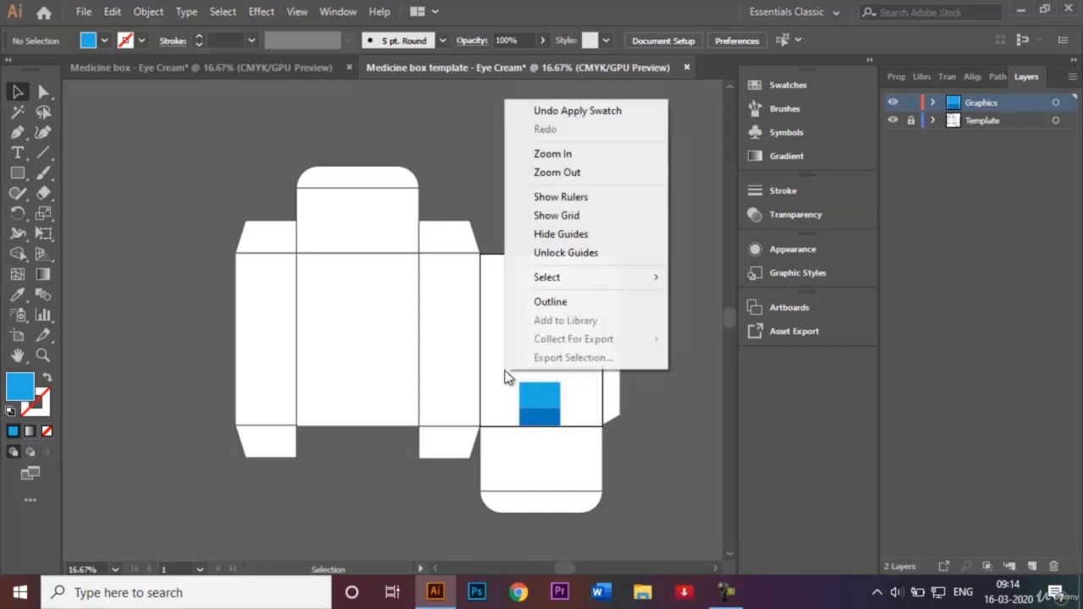
{"action": "left_click", "coordinate": [506, 379]}
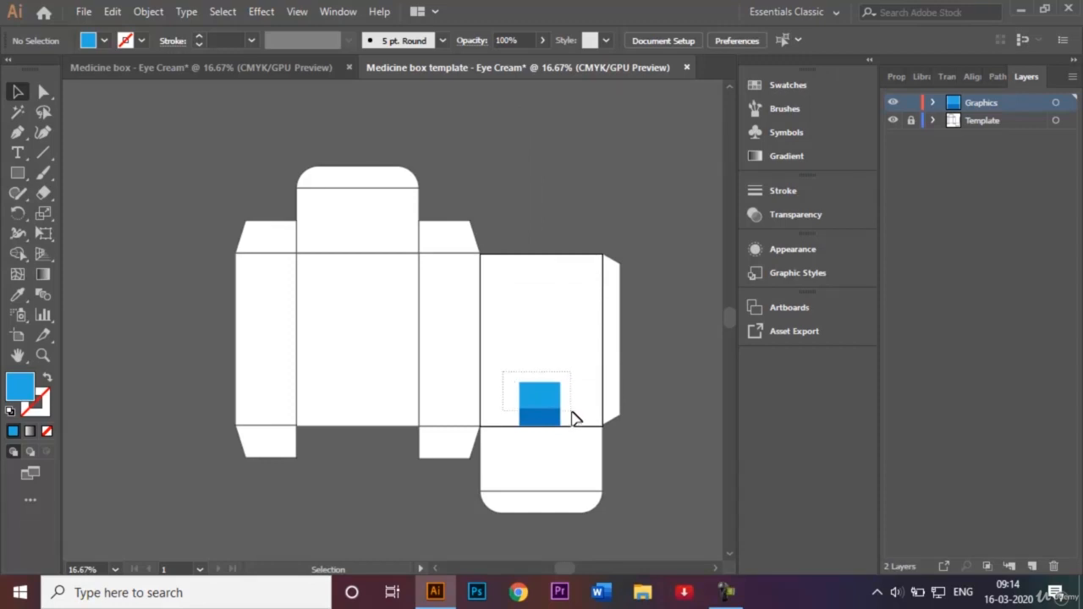
{"action": "left_click", "coordinate": [554, 413]}
{"action": "right_click", "coordinate": [547, 406]}
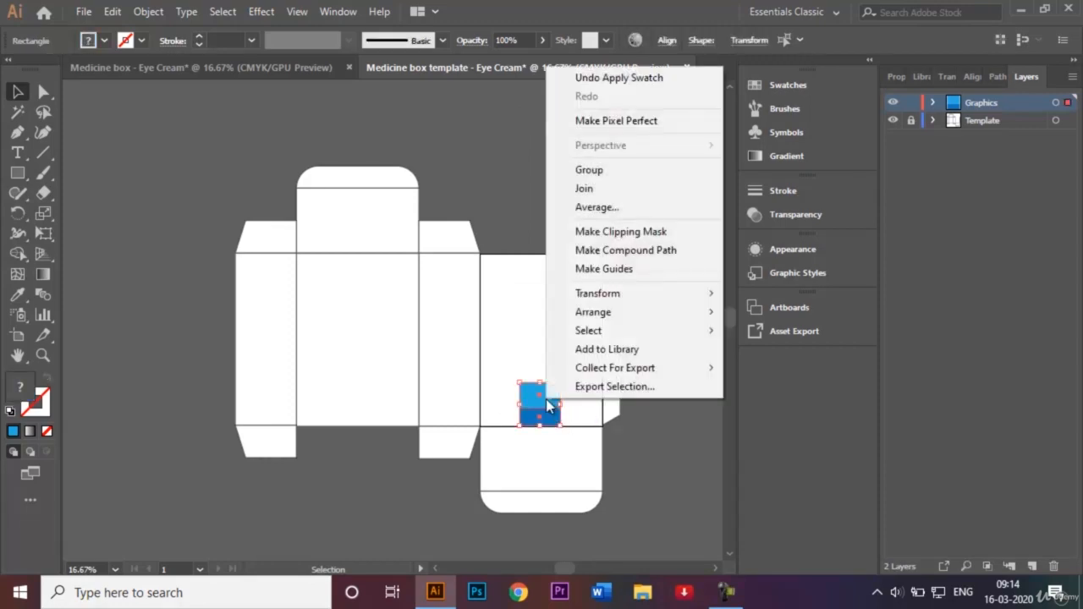
{"action": "mouse_move", "coordinate": [694, 293]}
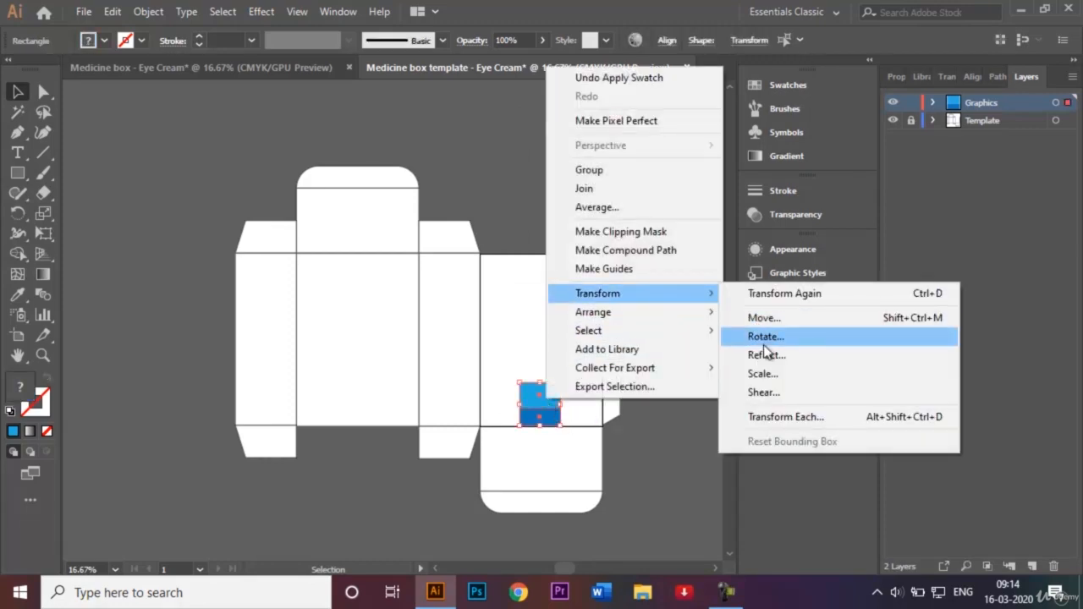
{"action": "left_click", "coordinate": [765, 354]}
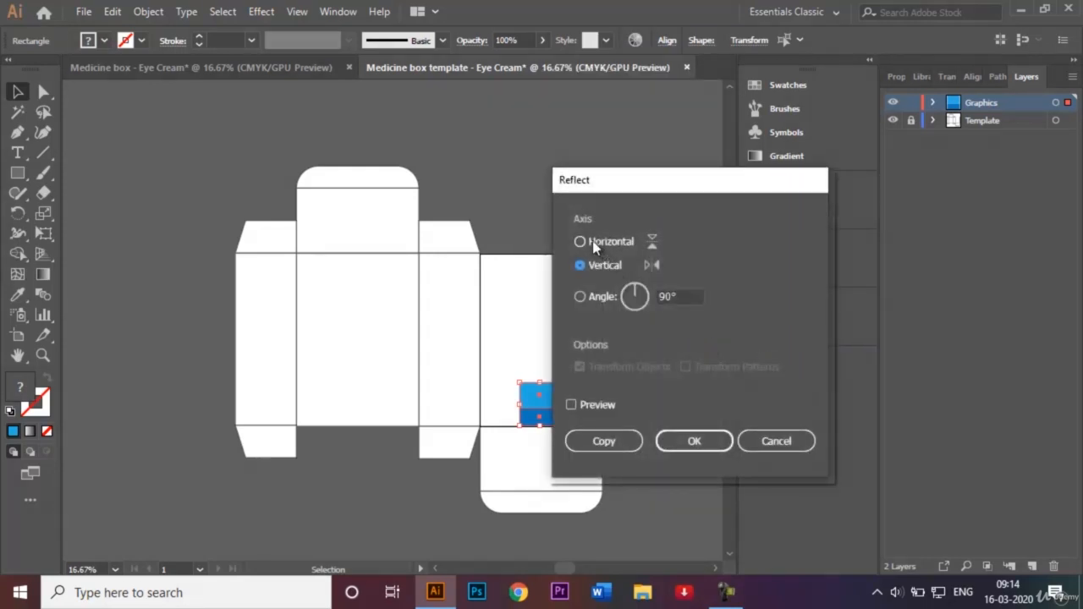
{"action": "left_click", "coordinate": [618, 443]}
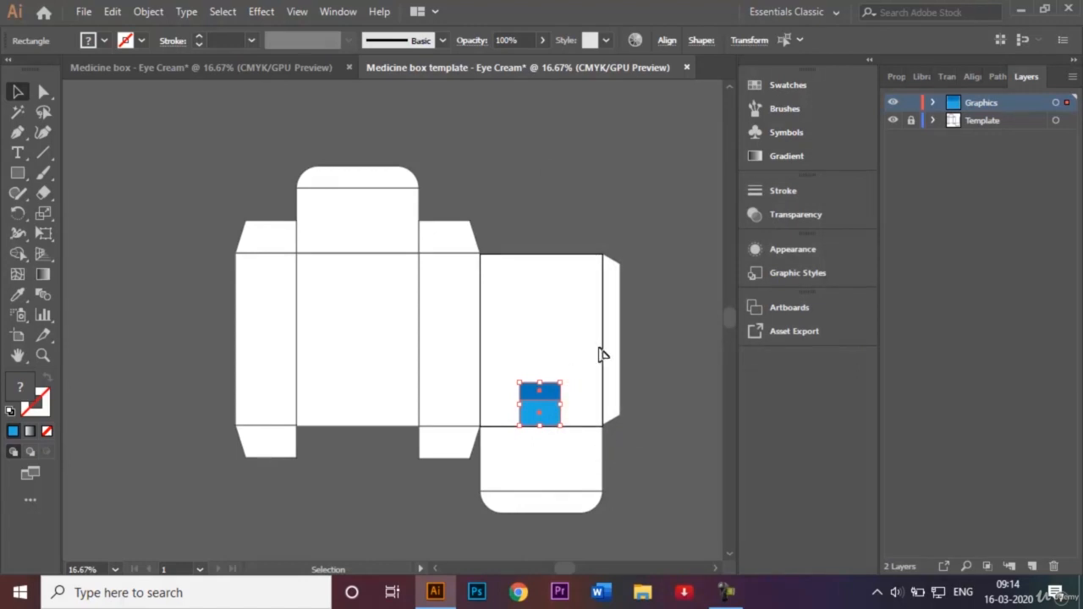
Step: Move the reflected pair straight up to the top edge of the outer wide panel and deselect it
{"action": "key", "text": "shift+Up"}
{"action": "key", "text": "shift+Up"}
{"action": "key", "text": "shift+Up"}
{"action": "key", "text": "shift+Up"}
{"action": "key", "text": "shift+Up"}
{"action": "key", "text": "shift+Up"}
{"action": "key", "text": "shift+Up"}
{"action": "key", "text": "shift+Up"}
{"action": "key", "text": "shift+Up"}
{"action": "key", "text": "shift+Up"}
{"action": "key", "text": "shift+Up"}
{"action": "key", "text": "shift+Up"}
{"action": "key", "text": "shift+Up"}
{"action": "key", "text": "shift+Up"}
{"action": "key", "text": "shift+Up"}
{"action": "key", "text": "shift+Up"}
{"action": "key", "text": "shift+Up"}
{"action": "key", "text": "shift+Up"}
{"action": "key", "text": "shift+Up"}
{"action": "key", "text": "shift+Up"}
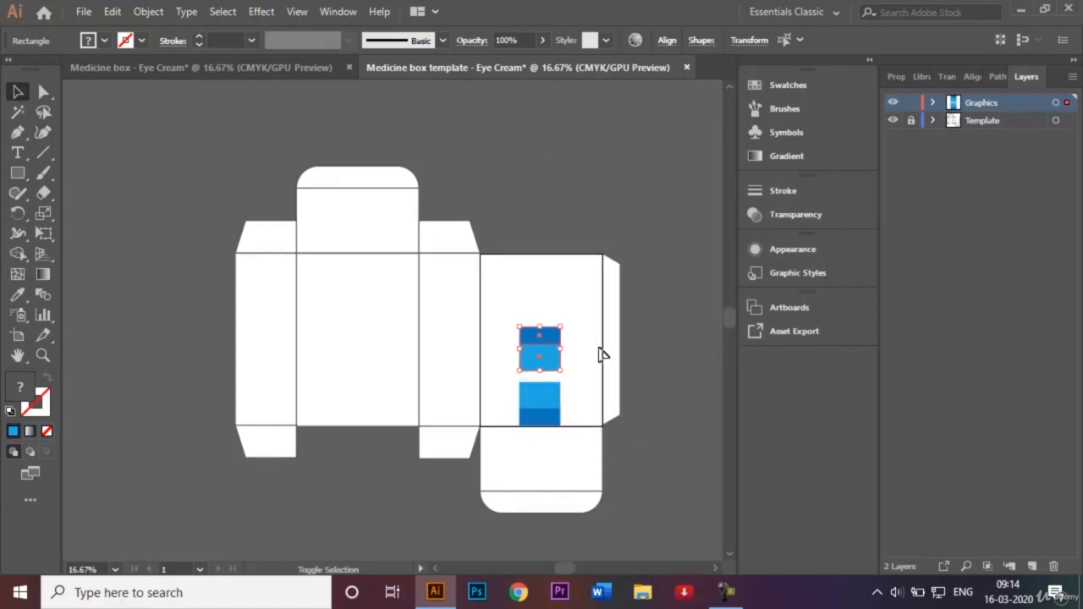
{"action": "key", "text": "shift+Up"}
{"action": "key", "text": "shift+Up"}
{"action": "key", "text": "shift+Up"}
{"action": "key", "text": "shift+Up"}
{"action": "key", "text": "shift+Up"}
{"action": "key", "text": "shift+Up"}
{"action": "key", "text": "shift+Up"}
{"action": "key", "text": "shift+Up"}
{"action": "key", "text": "shift+Up"}
{"action": "key", "text": "shift+Up"}
{"action": "key", "text": "shift+Up"}
{"action": "key", "text": "shift+Up"}
{"action": "key", "text": "shift+Up"}
{"action": "key", "text": "shift+Up"}
{"action": "key", "text": "shift+Up"}
{"action": "key", "text": "shift+Up"}
{"action": "key", "text": "shift+Up"}
{"action": "key", "text": "shift+Up"}
{"action": "key", "text": "shift+Up"}
{"action": "key", "text": "shift+Up"}
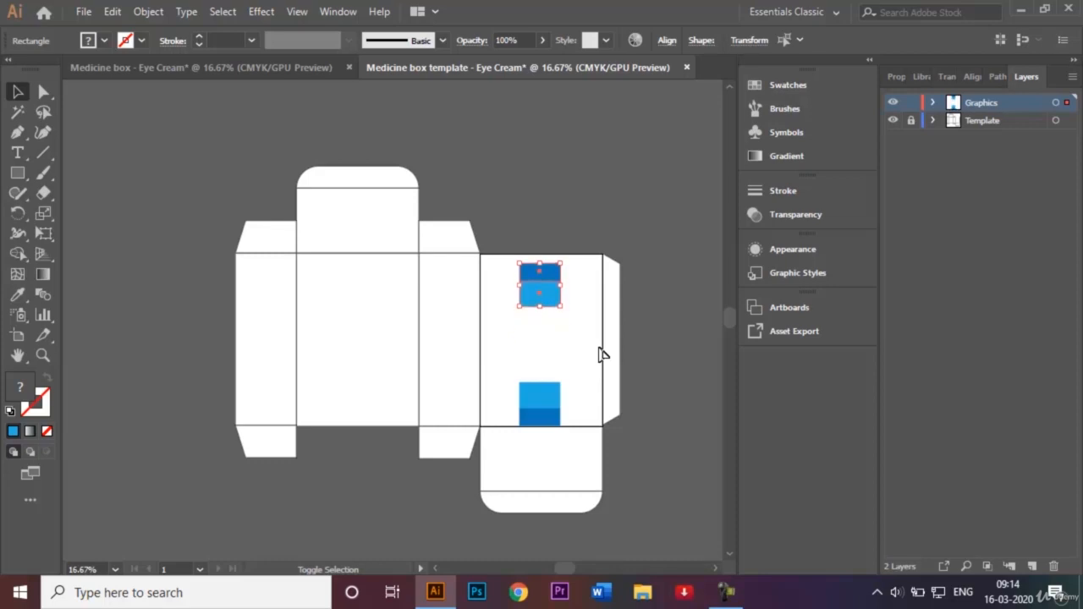
{"action": "key", "text": "shift+Up"}
{"action": "key", "text": "shift+Up"}
{"action": "key", "text": "shift+Up"}
{"action": "key", "text": "shift+Up"}
{"action": "key", "text": "shift+Up"}
{"action": "key", "text": "shift+Up"}
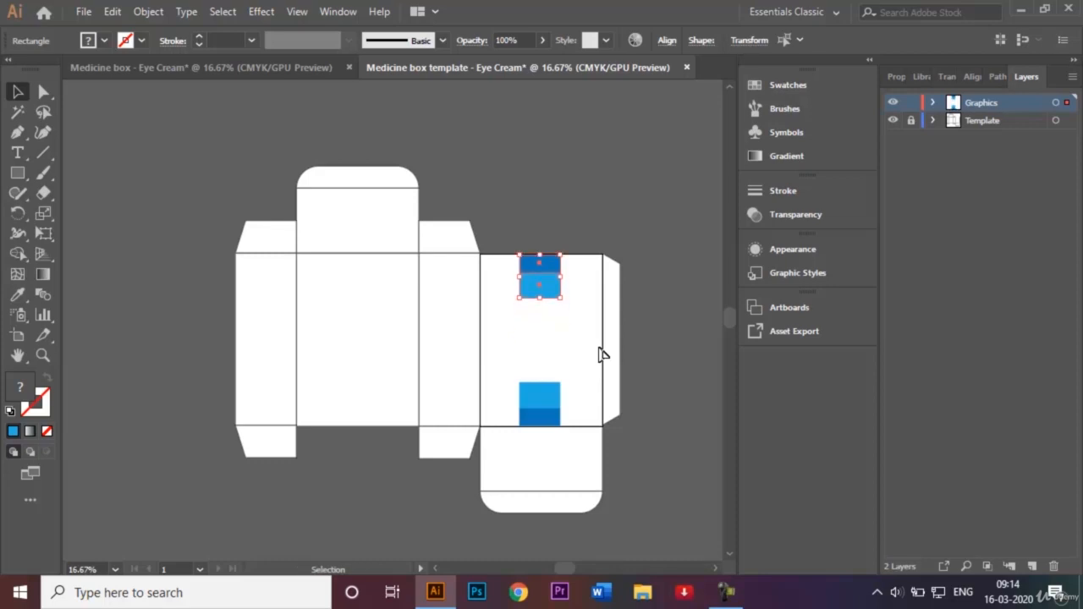
{"action": "left_click", "coordinate": [595, 193]}
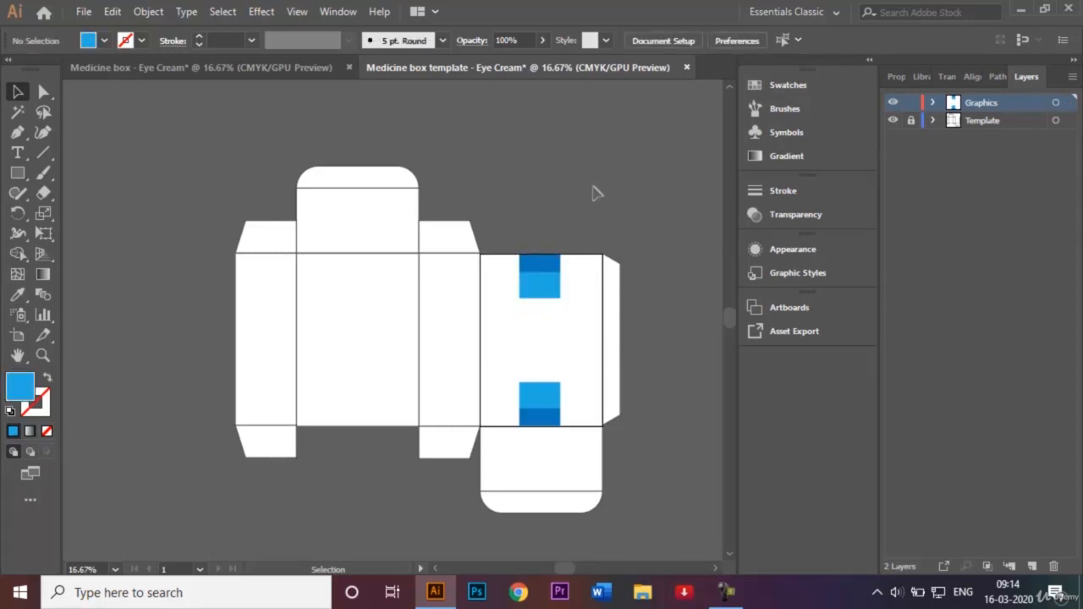
Step: Following the reference design, paste a copy of the lower pair of blue rectangles onto the inner wide panel
{"action": "left_click", "coordinate": [256, 67]}
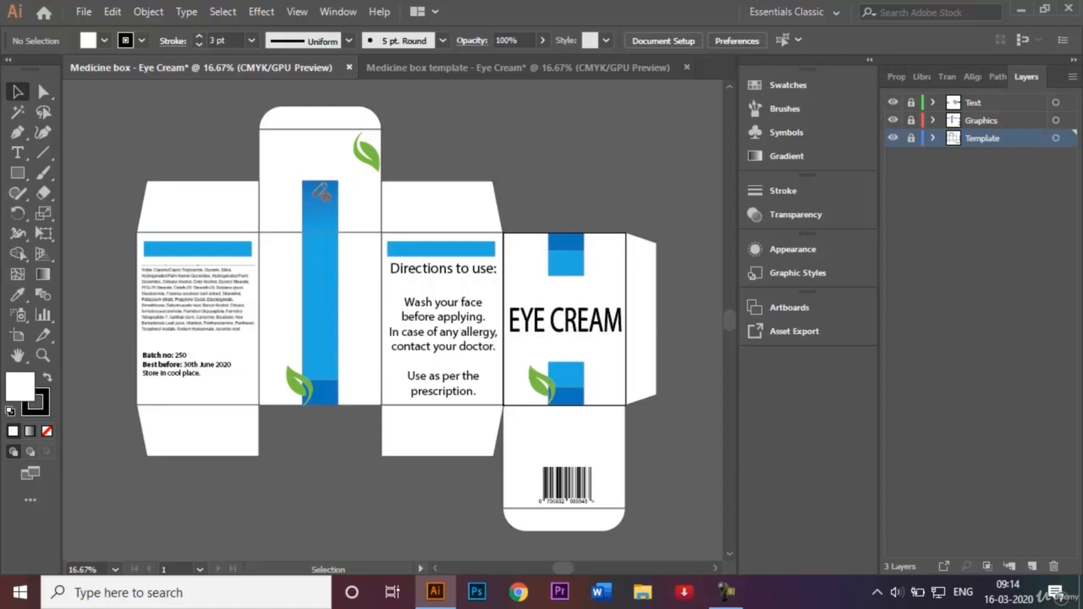
{"action": "right_click", "coordinate": [428, 66]}
{"action": "left_click", "coordinate": [404, 67]}
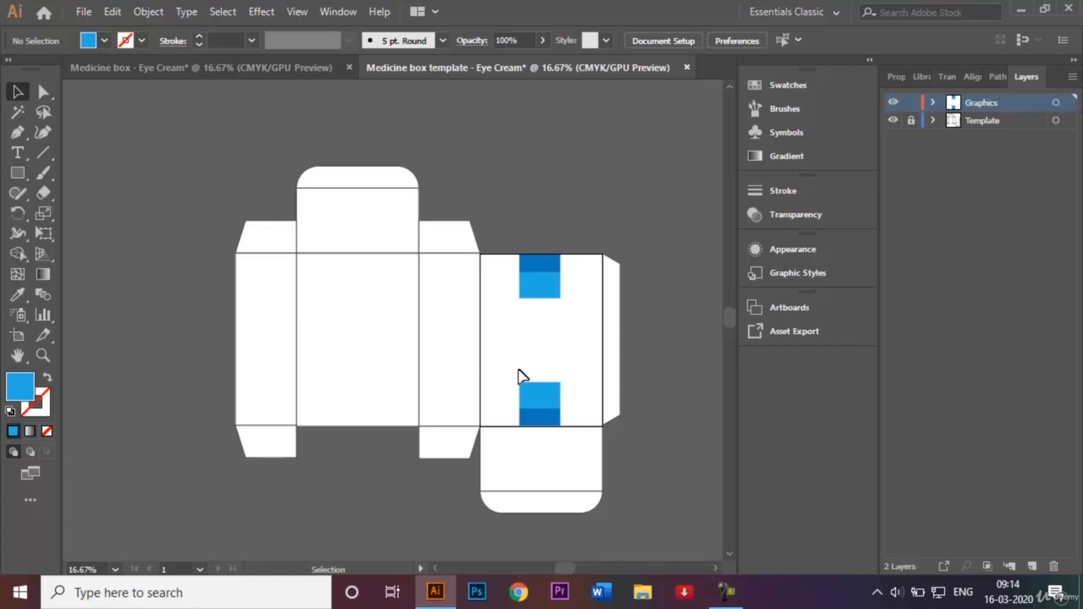
{"action": "left_click_drag", "start_coordinate": [510, 368], "coordinate": [559, 416]}
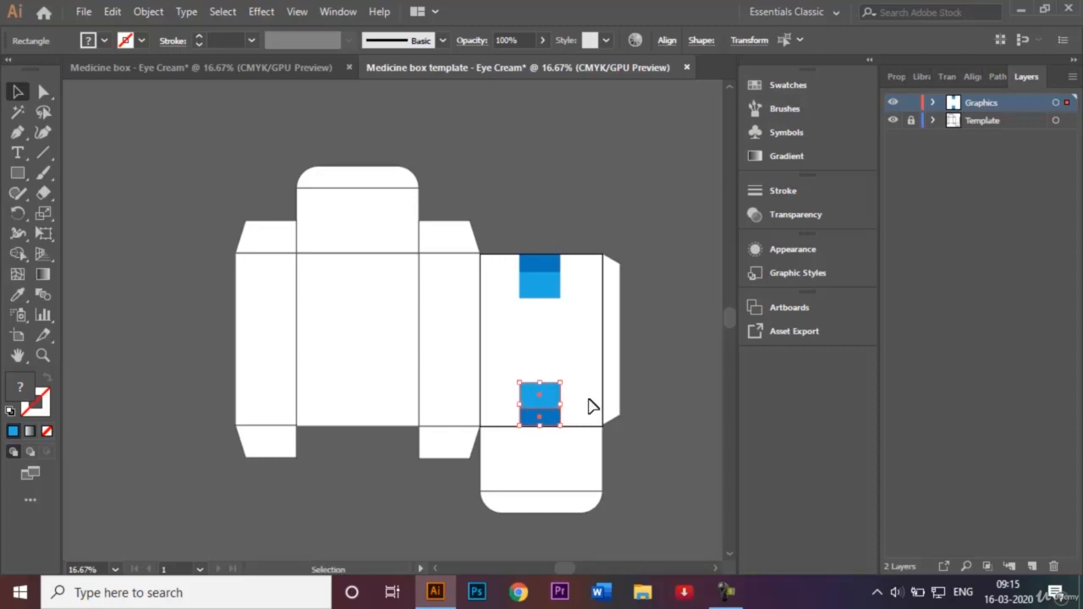
{"action": "key", "text": "ctrl+v"}
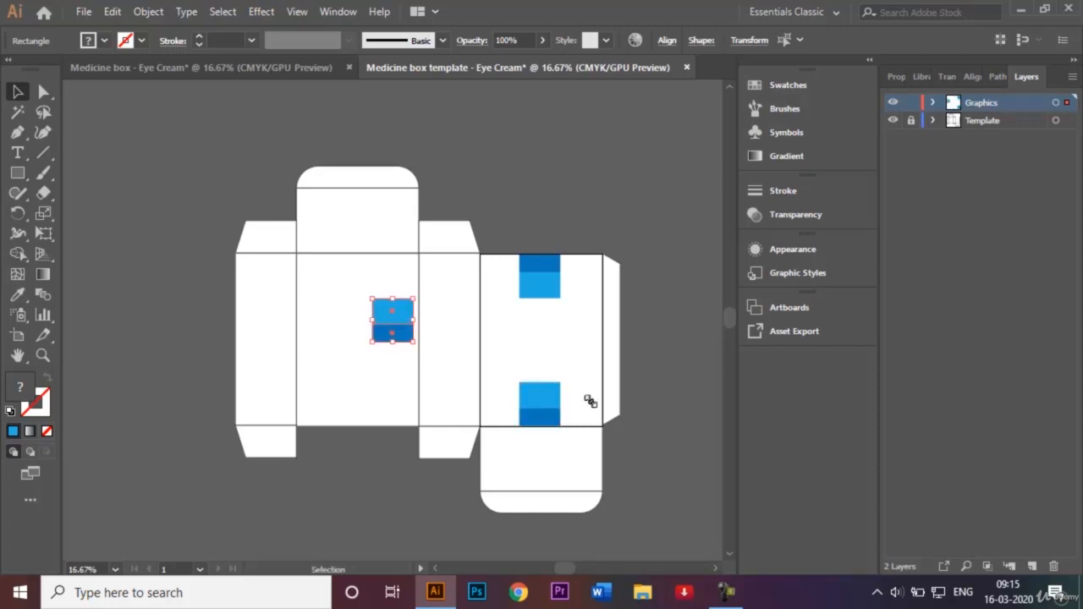
{"action": "right_click", "coordinate": [392, 329]}
{"action": "left_click", "coordinate": [362, 282]}
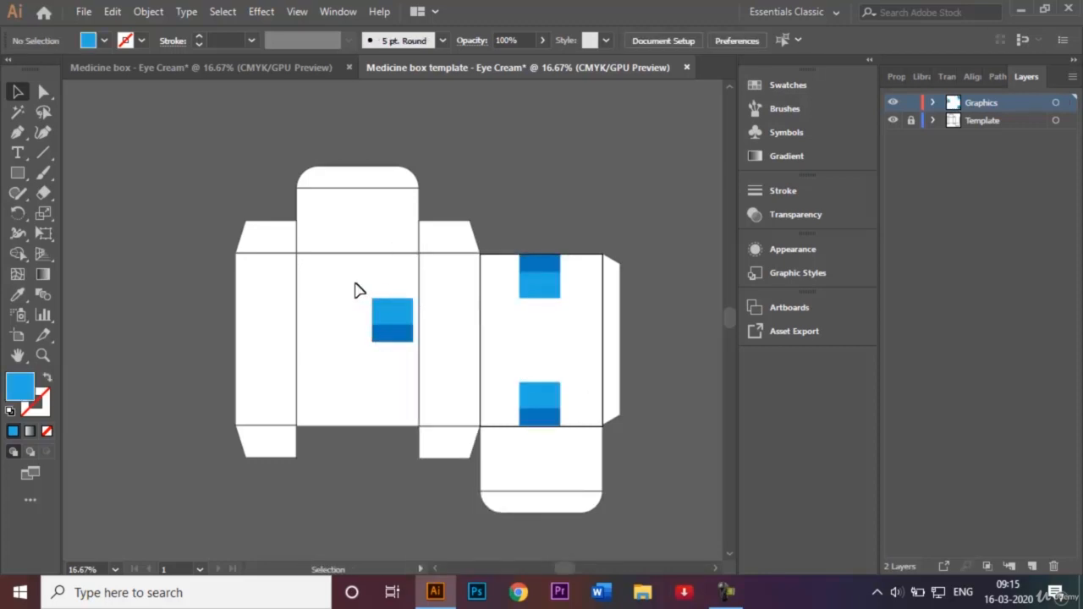
{"action": "left_click_drag", "start_coordinate": [354, 282], "coordinate": [414, 348]}
{"action": "right_click", "coordinate": [391, 324]}
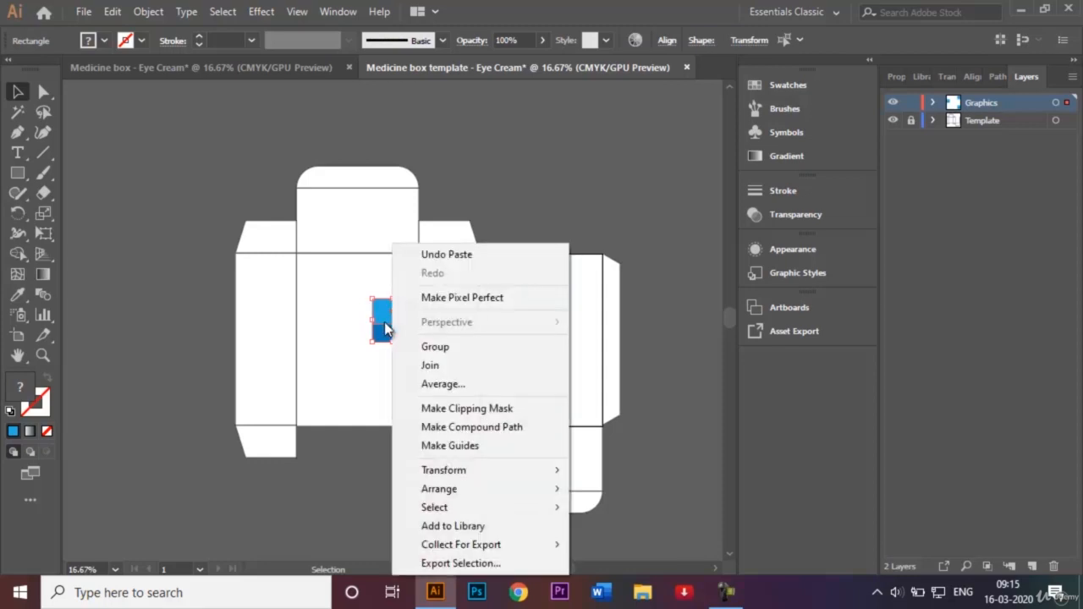
{"action": "right_click", "coordinate": [350, 299]}
{"action": "left_click", "coordinate": [327, 294]}
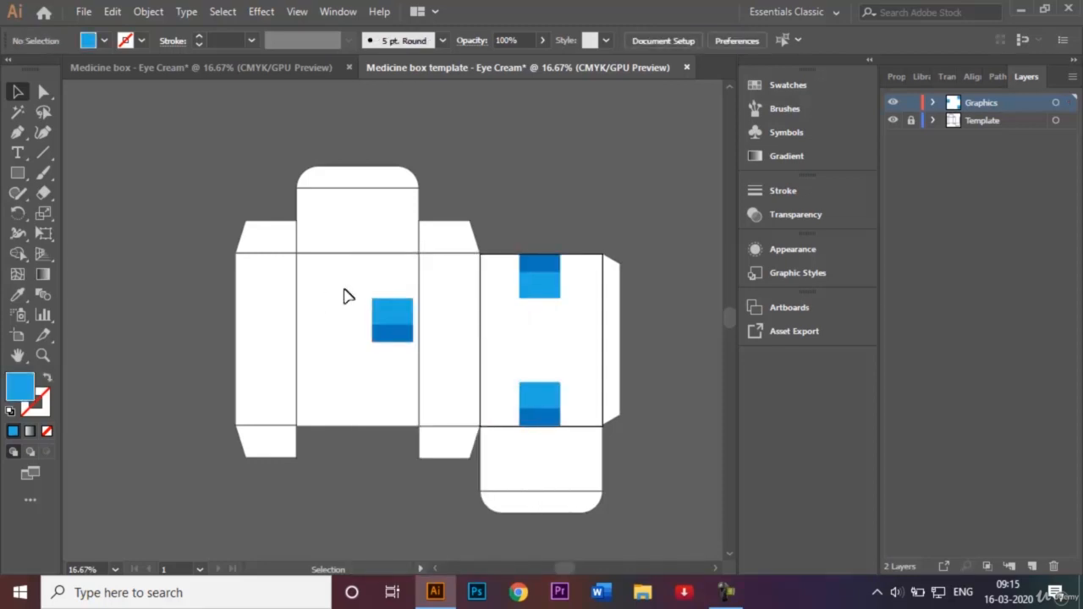
Step: Move the pasted blue pair to the centre of the inner wide panel's bottom edge and deselect it
{"action": "left_click_drag", "start_coordinate": [353, 286], "coordinate": [448, 370]}
{"action": "key", "text": "Left"}
{"action": "key", "text": "Left"}
{"action": "key", "text": "Left"}
{"action": "key", "text": "Left"}
{"action": "key", "text": "Left"}
{"action": "key", "text": "Left"}
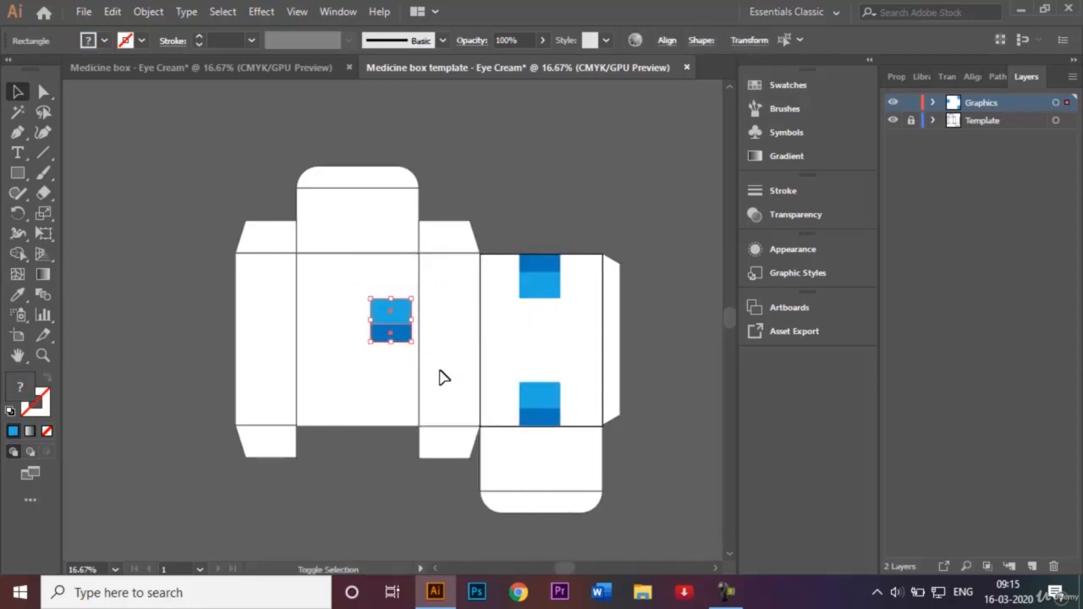
{"action": "key", "text": "Left"}
{"action": "key", "text": "Left"}
{"action": "key", "text": "Left"}
{"action": "key", "text": "Left"}
{"action": "key", "text": "Left"}
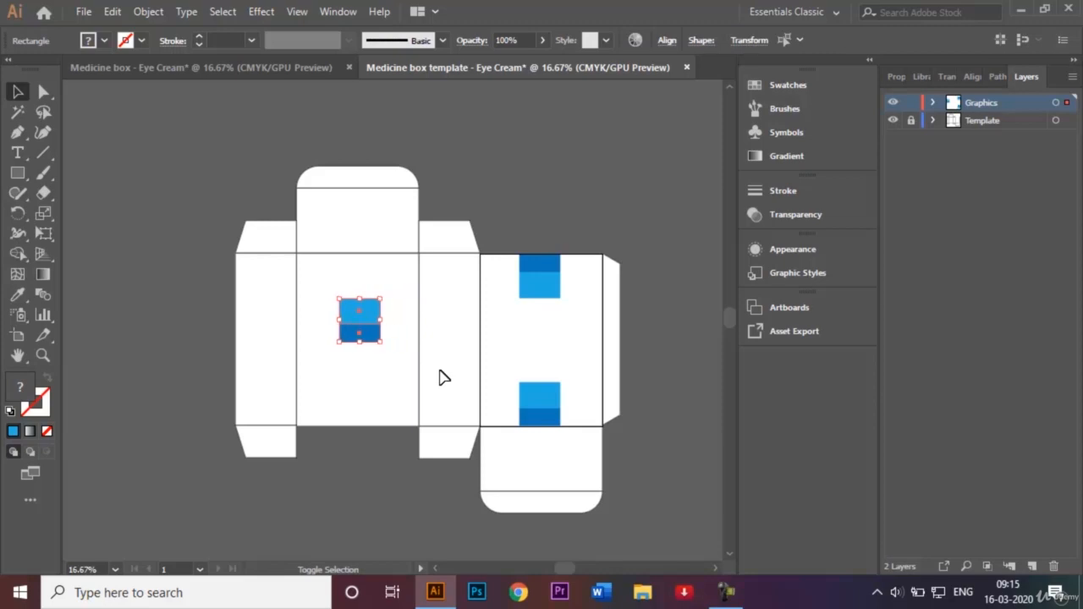
{"action": "key", "text": "Down"}
{"action": "key", "text": "Down"}
{"action": "key", "text": "Down"}
{"action": "key", "text": "Down"}
{"action": "key", "text": "Down"}
{"action": "key", "text": "Down"}
{"action": "key", "text": "Down"}
{"action": "key", "text": "Down"}
{"action": "key", "text": "Down"}
{"action": "key", "text": "Down"}
{"action": "key", "text": "Down"}
{"action": "key", "text": "Down"}
{"action": "key", "text": "Down"}
{"action": "key", "text": "Down"}
{"action": "key", "text": "Down"}
{"action": "key", "text": "Down"}
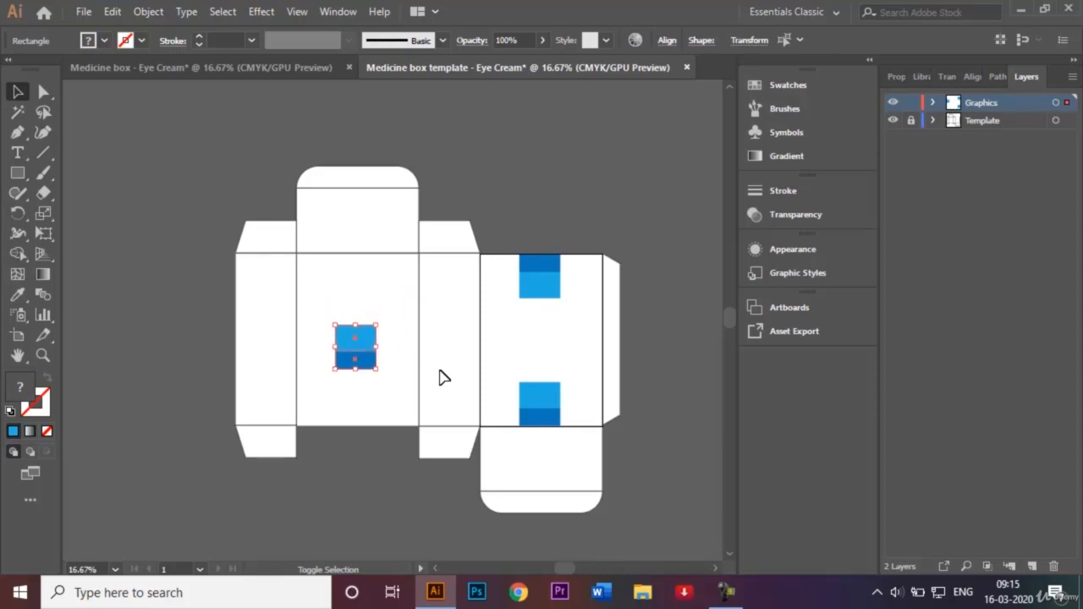
{"action": "key", "text": "Down"}
{"action": "key", "text": "Down"}
{"action": "key", "text": "Down"}
{"action": "key", "text": "Down"}
{"action": "key", "text": "Down"}
{"action": "key", "text": "Down"}
{"action": "key", "text": "Down"}
{"action": "key", "text": "Down"}
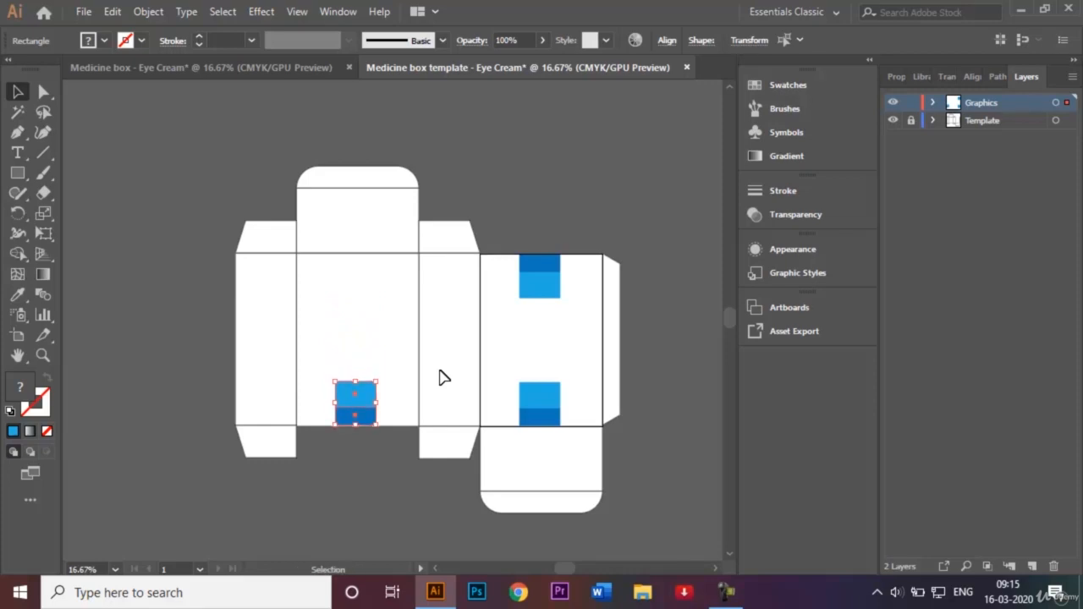
{"action": "left_click", "coordinate": [386, 535]}
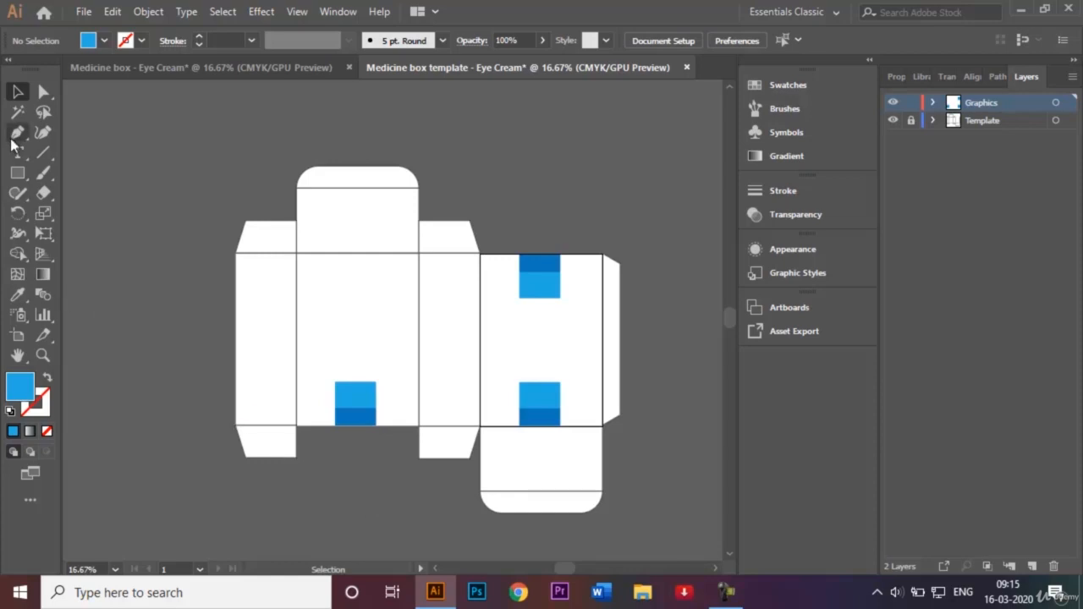
Step: Draw a rectangle across the inner wide panel's top fold, matching the width of the blue pair at that panel's bottom edge
{"action": "left_click", "coordinate": [17, 173]}
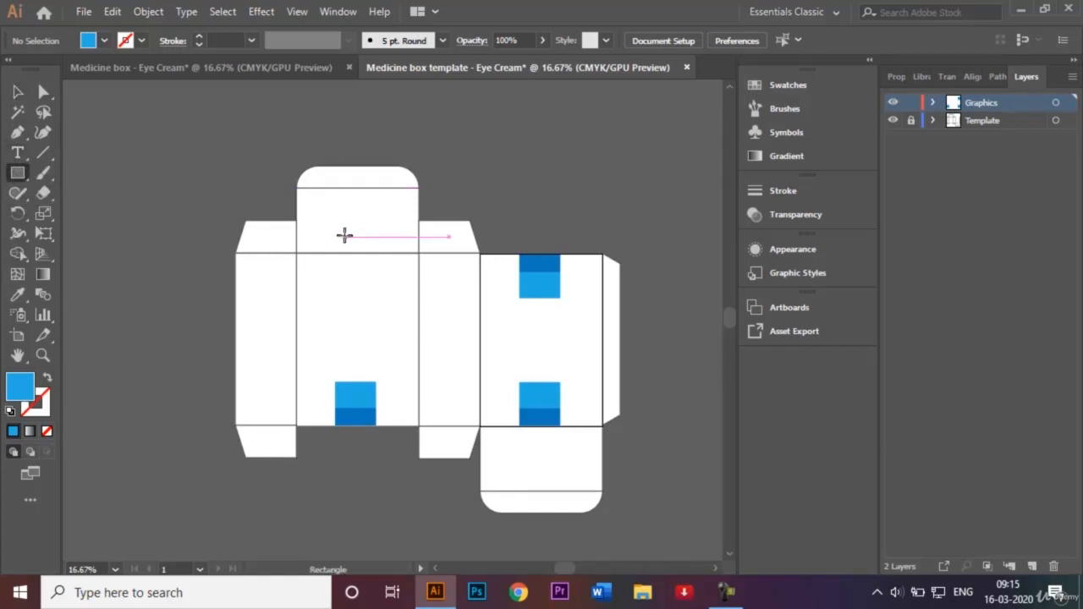
{"action": "right_click", "coordinate": [342, 236]}
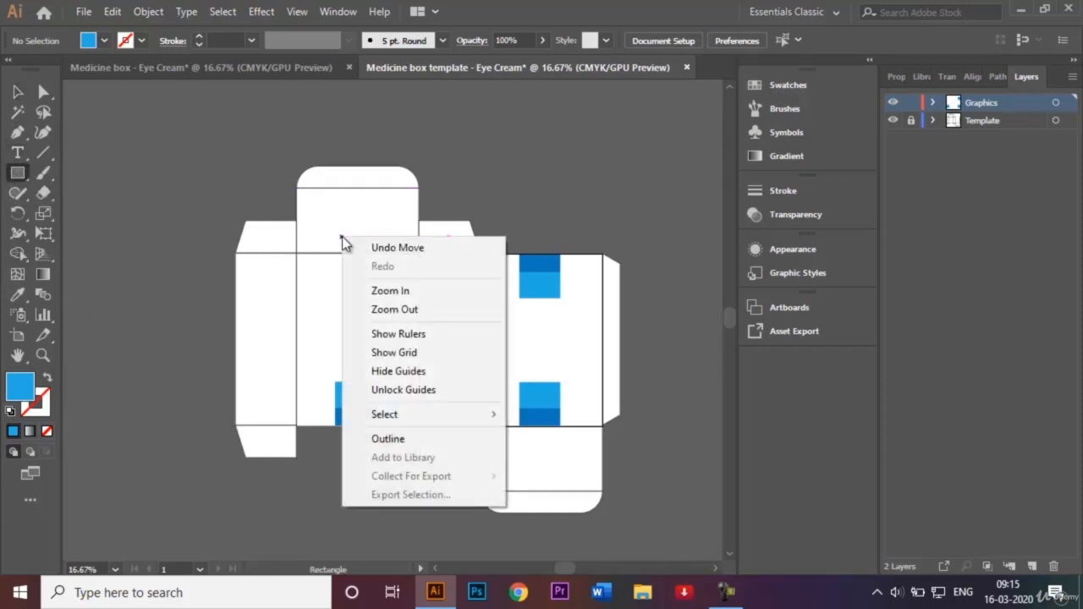
{"action": "left_click", "coordinate": [340, 237]}
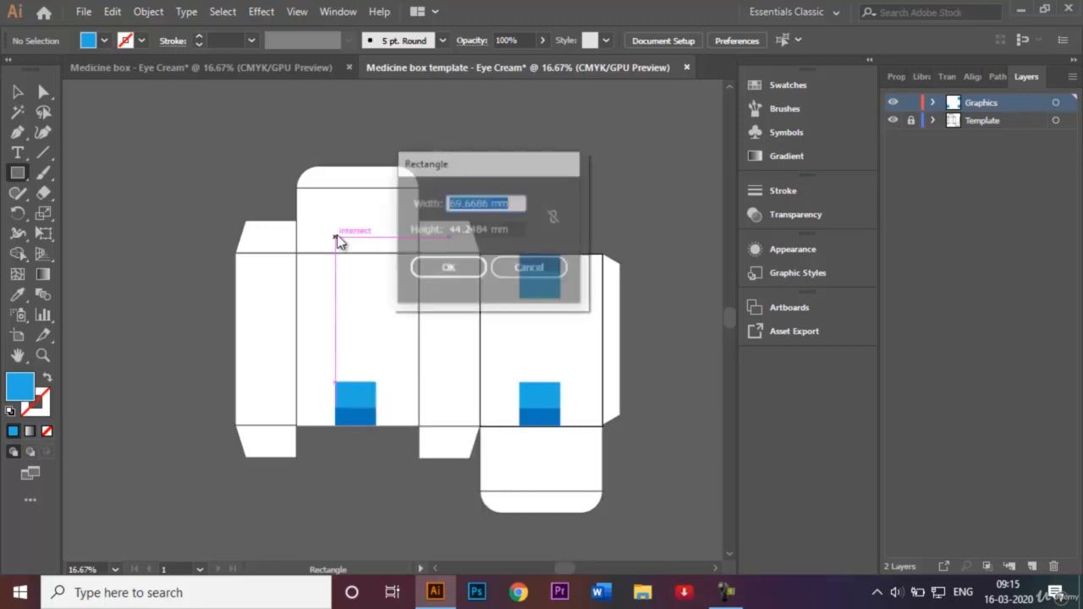
{"action": "left_click", "coordinate": [513, 267]}
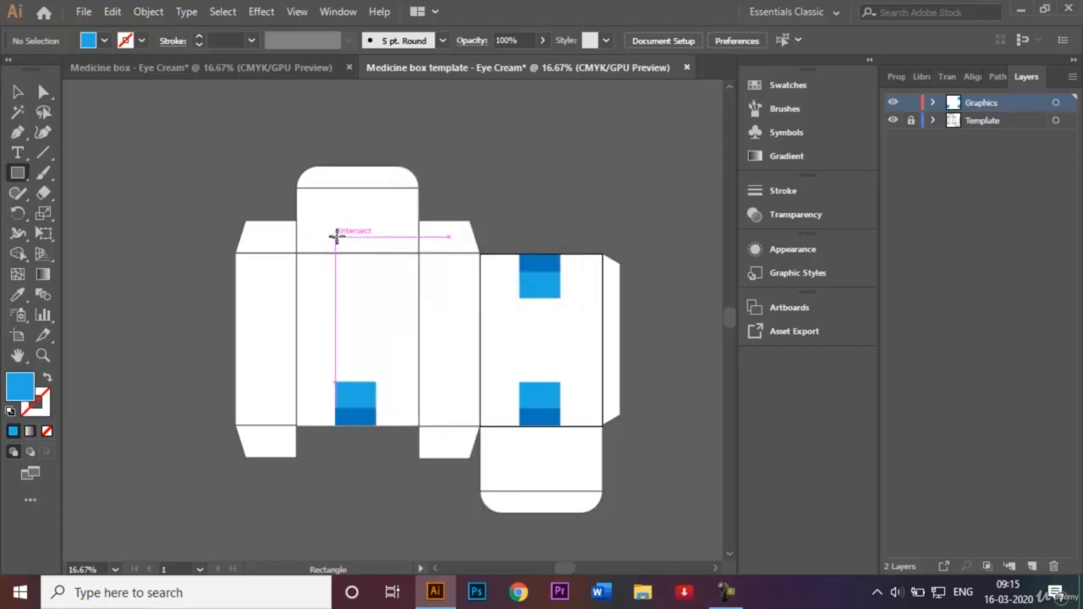
{"action": "left_click_drag", "start_coordinate": [336, 236], "coordinate": [378, 298]}
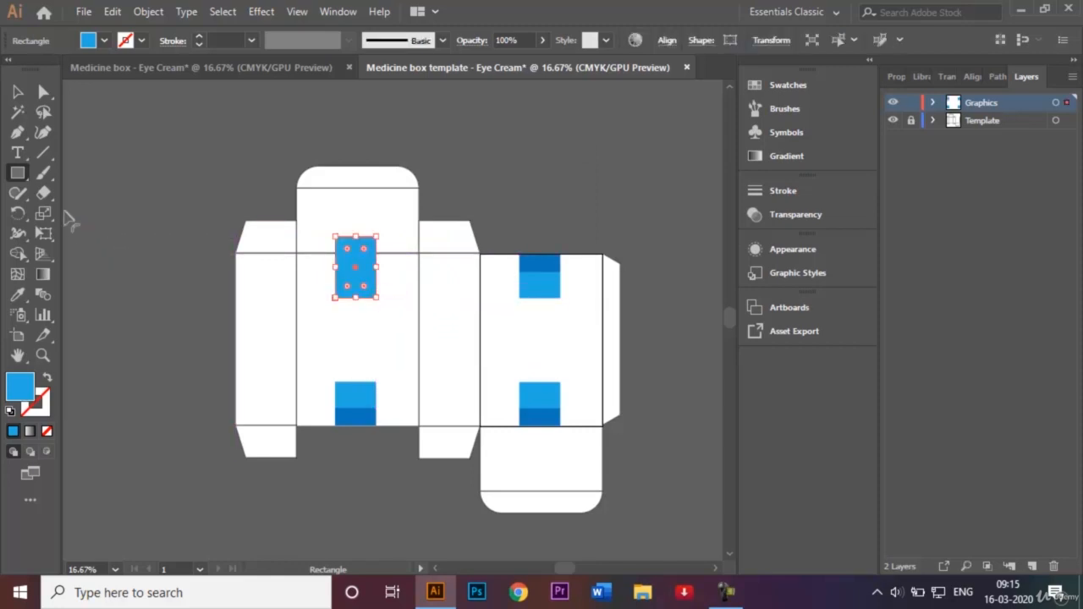
Step: Fill the new rectangle with a linear gradient running from light blue (C=70 M=15 Y=0 K=0) to the darker blue swatch
{"action": "double_click", "coordinate": [44, 278]}
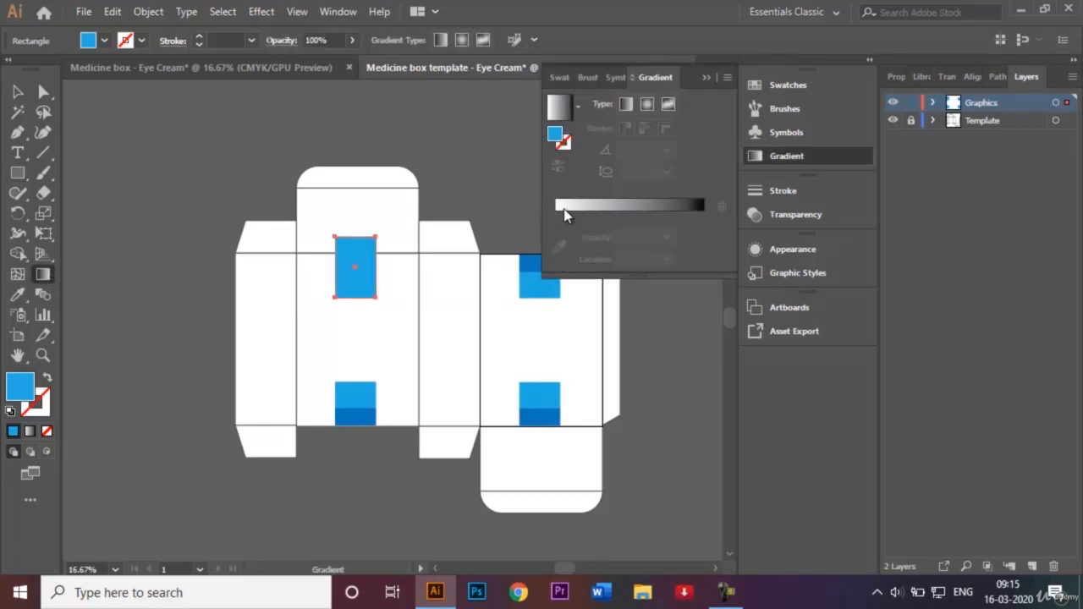
{"action": "left_click", "coordinate": [565, 213]}
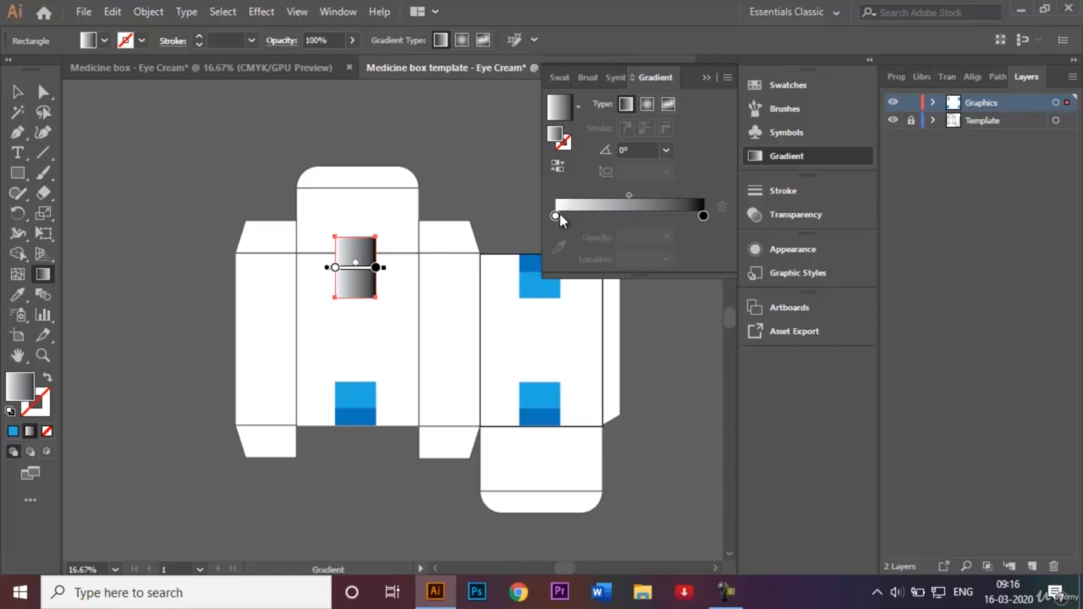
{"action": "double_click", "coordinate": [555, 217]}
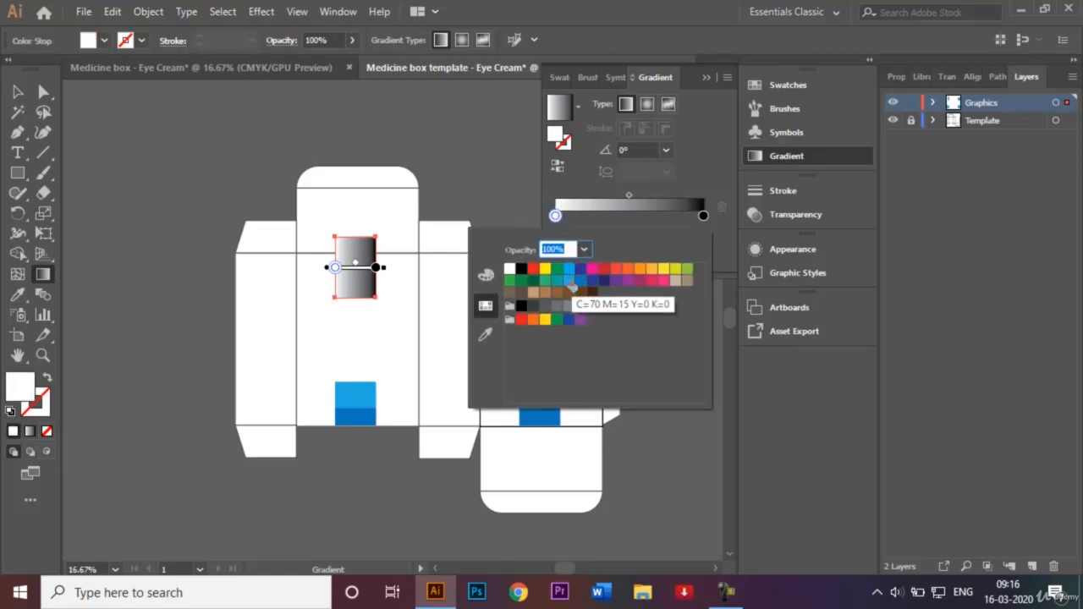
{"action": "left_click", "coordinate": [571, 284]}
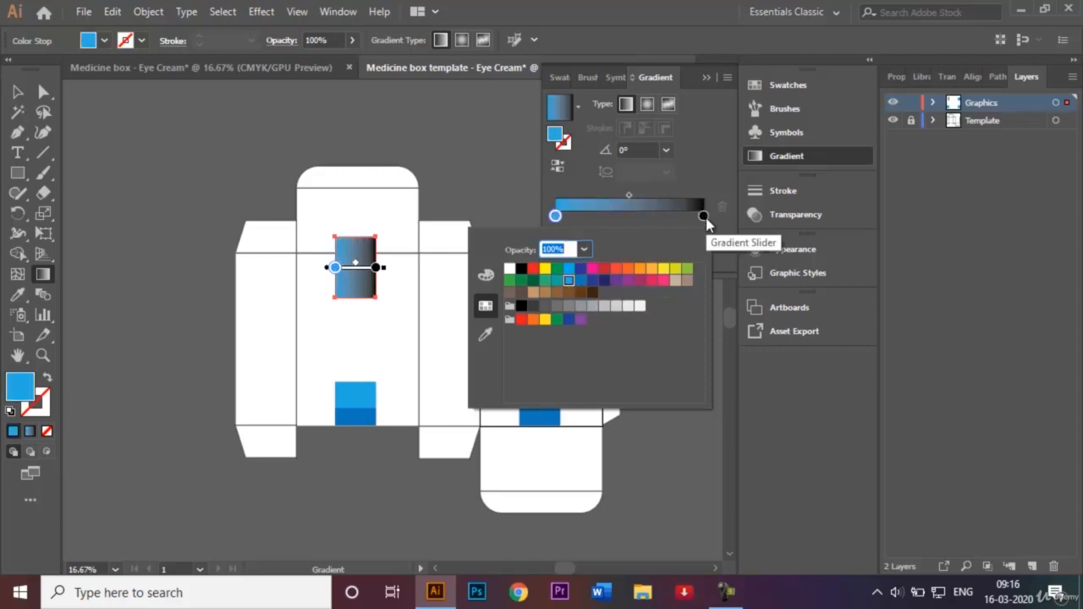
{"action": "double_click", "coordinate": [703, 216]}
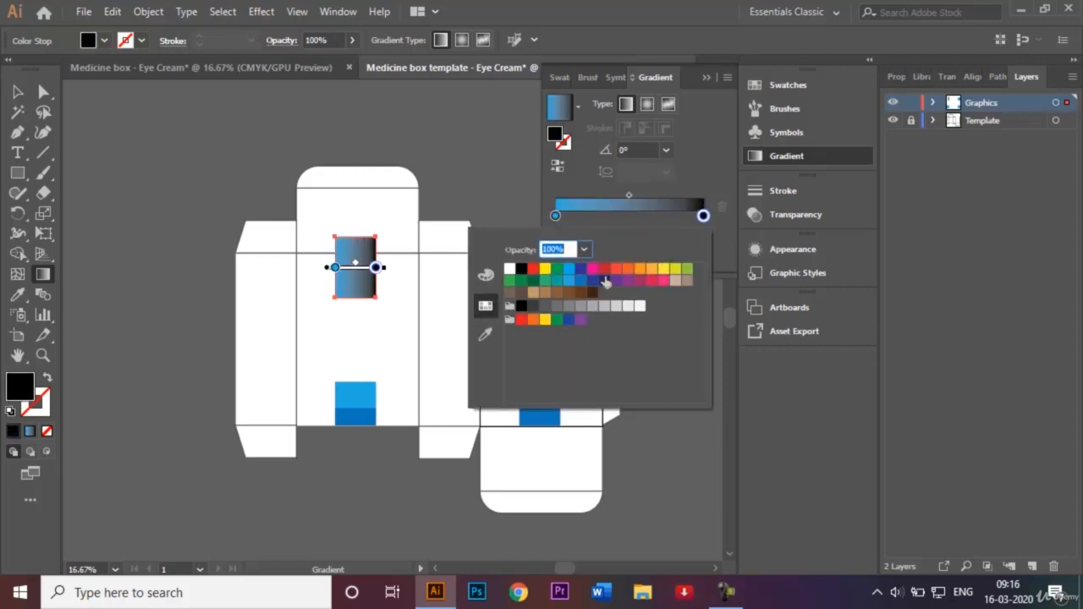
{"action": "left_click", "coordinate": [580, 282]}
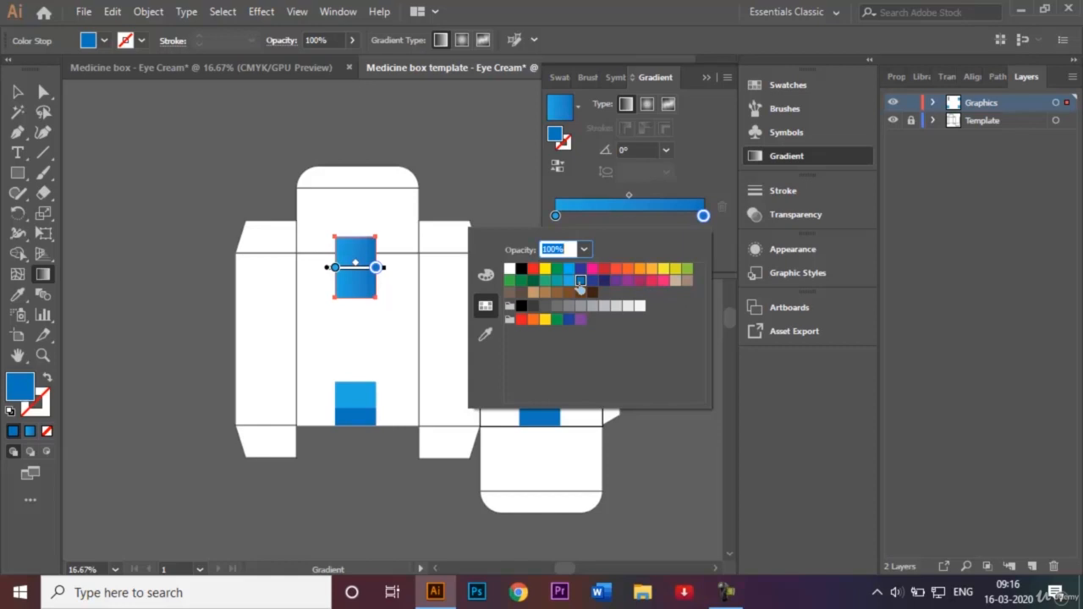
Step: Set the rectangle's gradient angle to 90° and deselect it
{"action": "left_click", "coordinate": [670, 150]}
{"action": "left_click", "coordinate": [670, 150]}
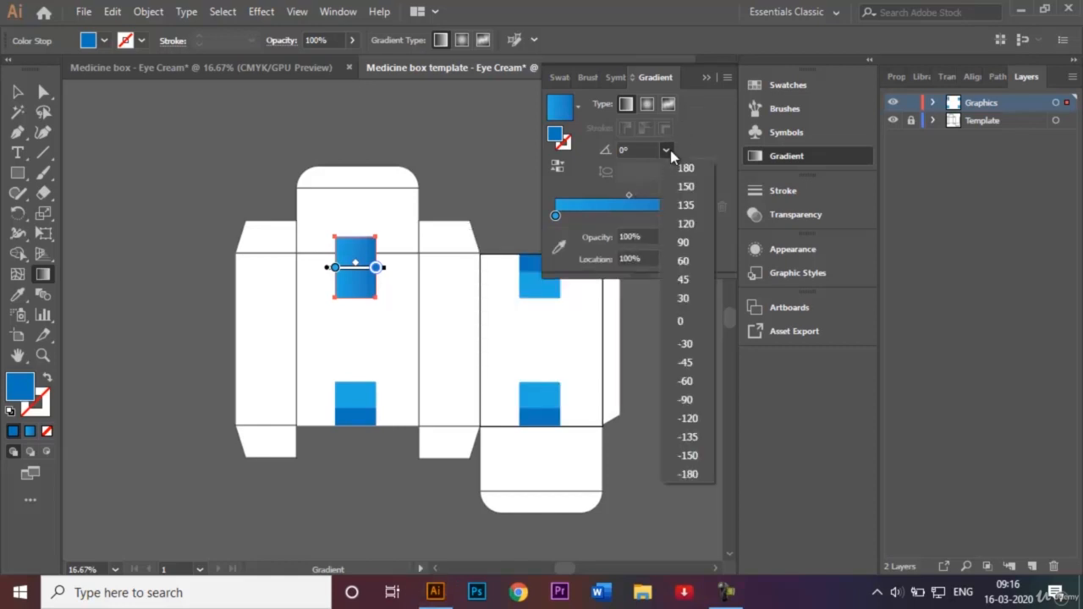
{"action": "left_click", "coordinate": [688, 242]}
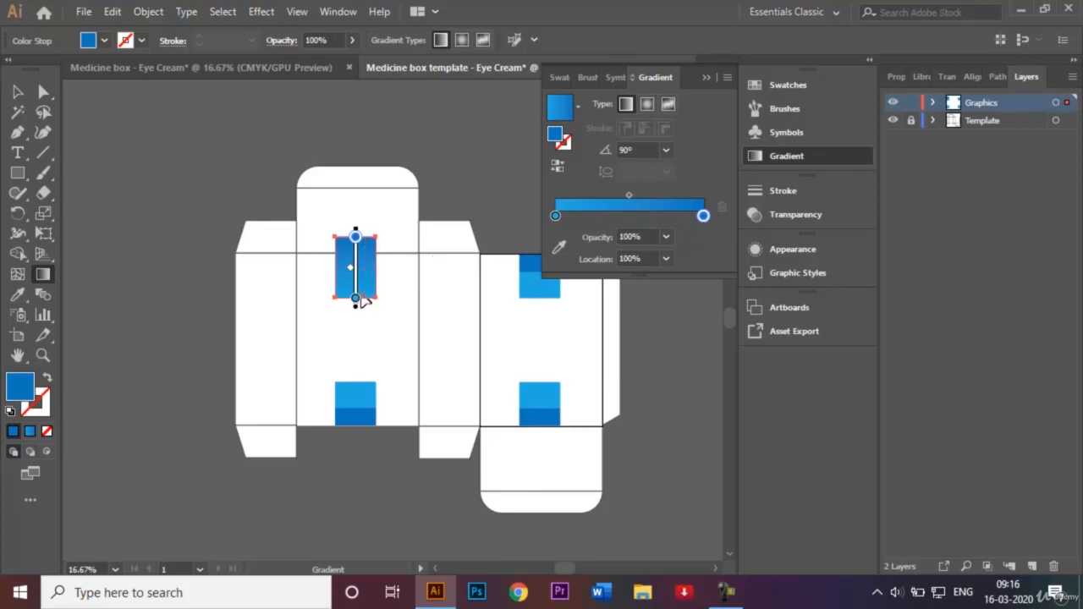
{"action": "left_click", "coordinate": [704, 79]}
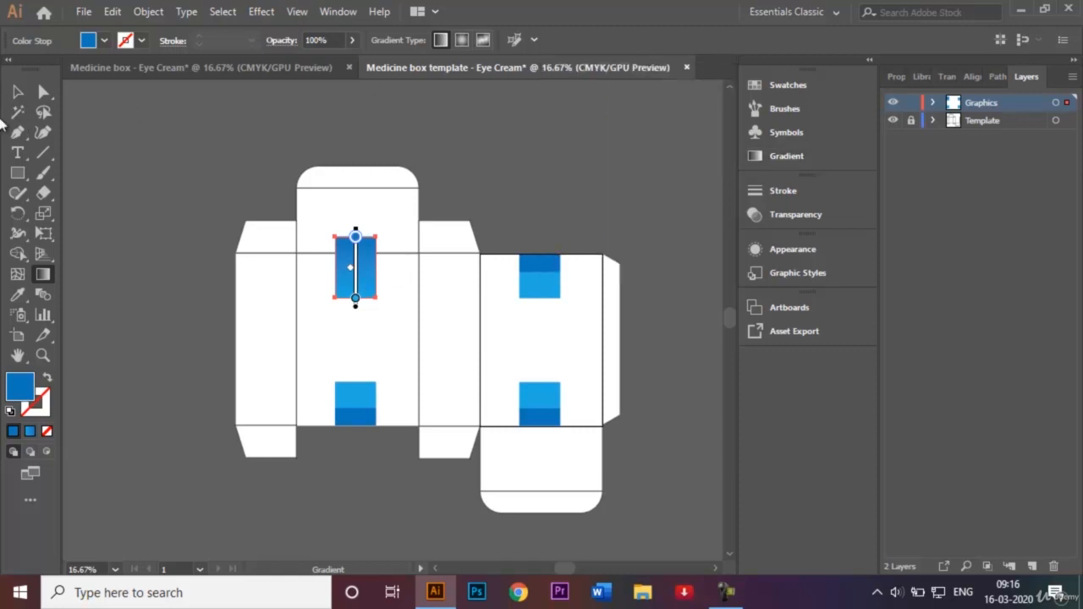
{"action": "left_click", "coordinate": [19, 93]}
{"action": "left_click", "coordinate": [163, 169]}
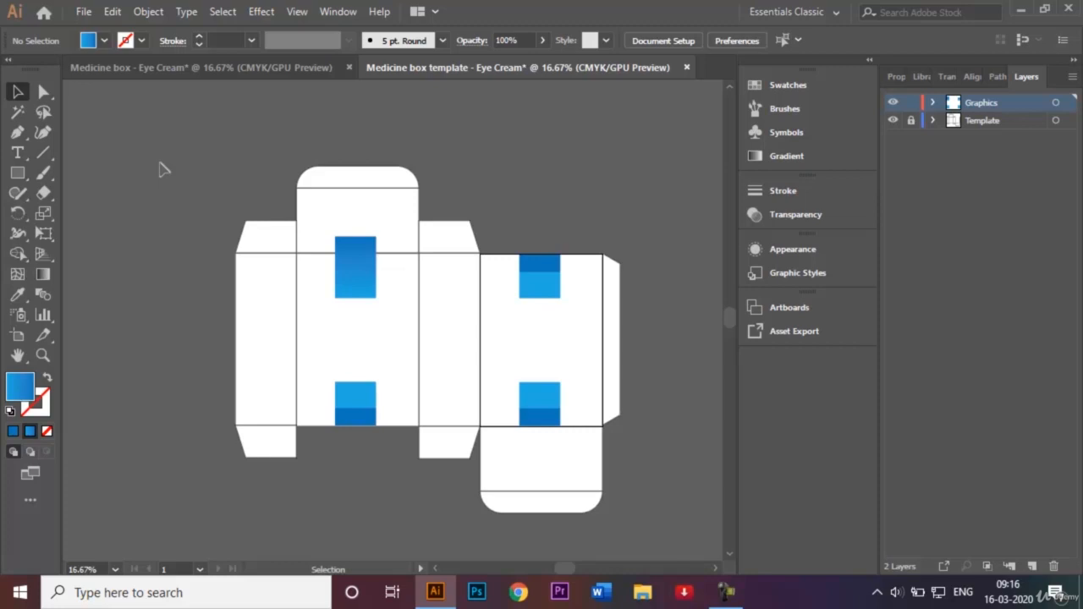
Step: Following the finished reference design, draw a thin solid light blue bar near the top of each narrow side panel and deselect
{"action": "right_click", "coordinate": [251, 70]}
{"action": "left_click", "coordinate": [226, 67]}
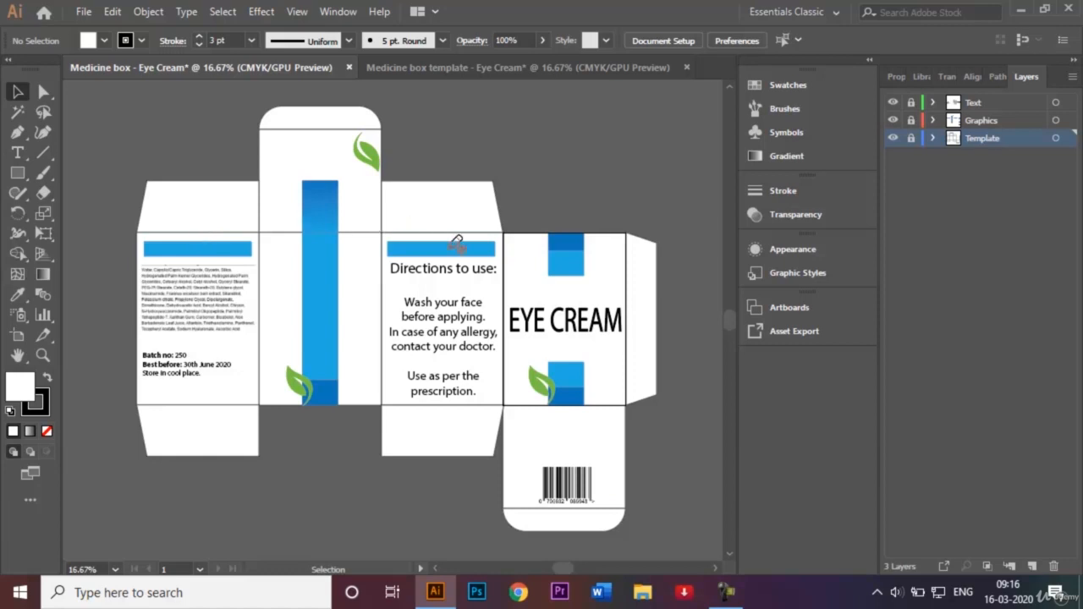
{"action": "left_click", "coordinate": [404, 72]}
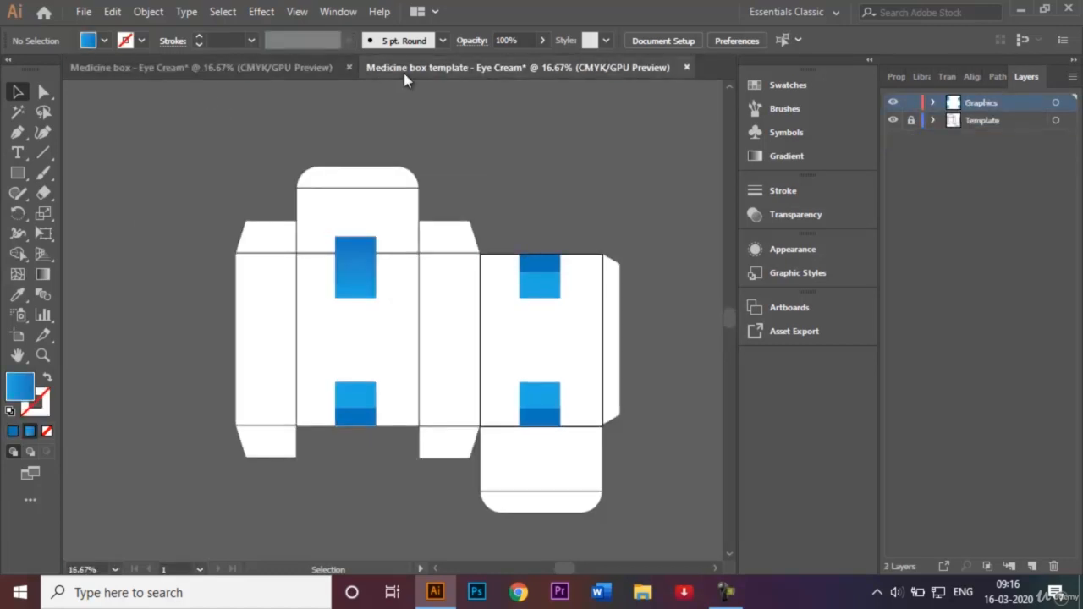
{"action": "left_click", "coordinate": [104, 41]}
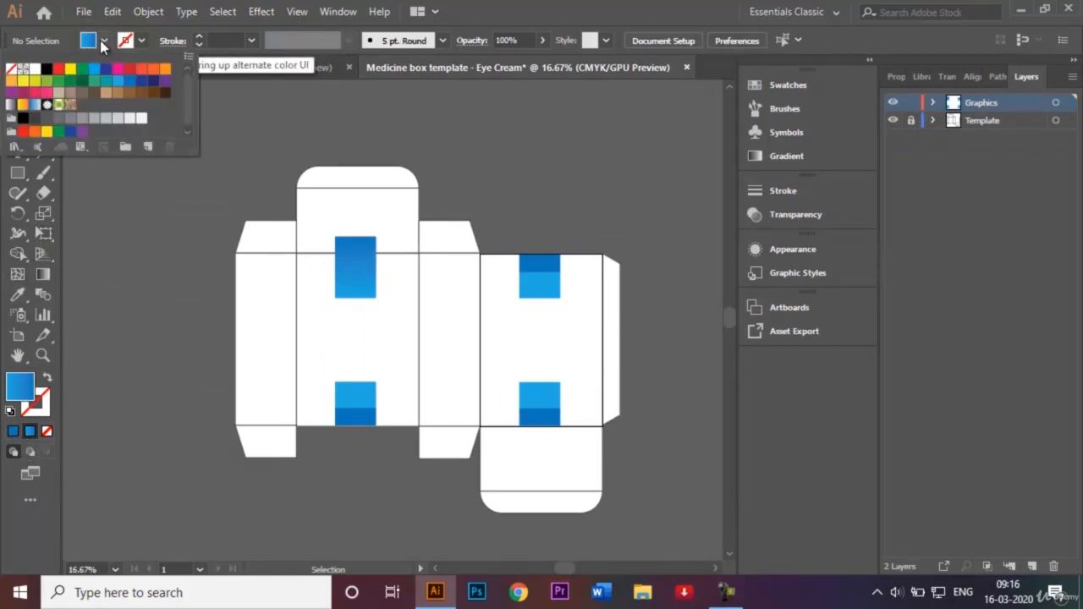
{"action": "left_click", "coordinate": [119, 82]}
{"action": "left_click", "coordinate": [129, 179]}
{"action": "left_click", "coordinate": [18, 172]}
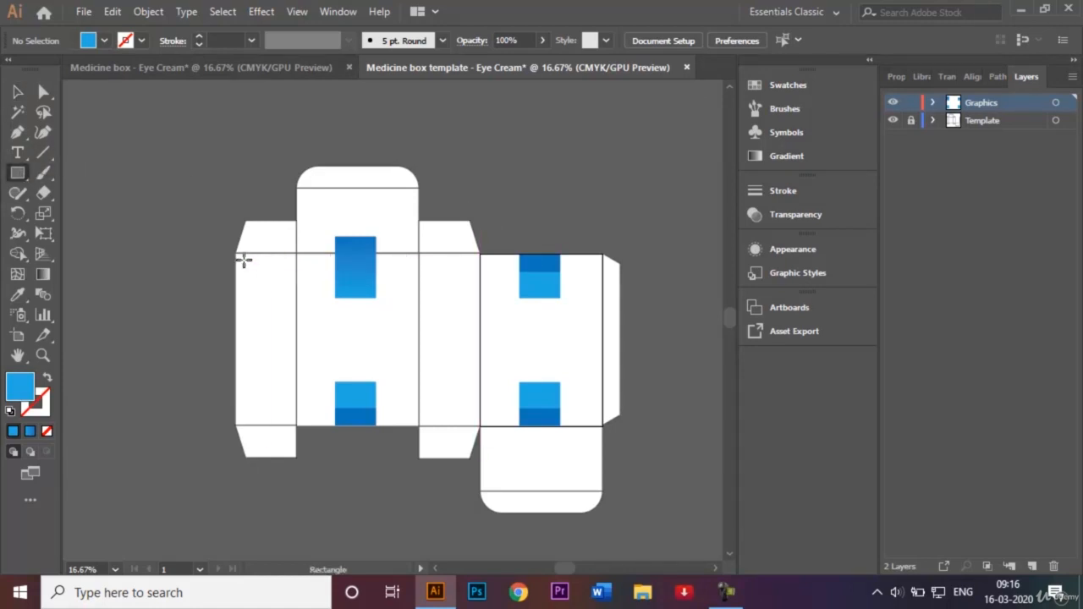
{"action": "left_click_drag", "start_coordinate": [240, 262], "coordinate": [294, 271]}
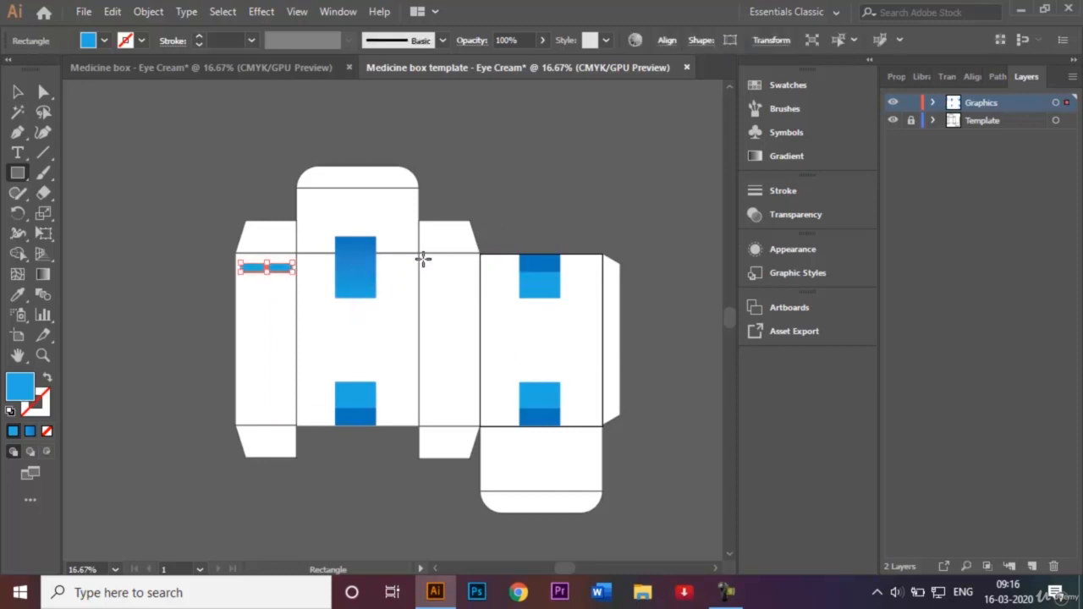
{"action": "left_click_drag", "start_coordinate": [449, 265], "coordinate": [478, 273]}
{"action": "left_click", "coordinate": [17, 93]}
{"action": "left_click", "coordinate": [166, 159]}
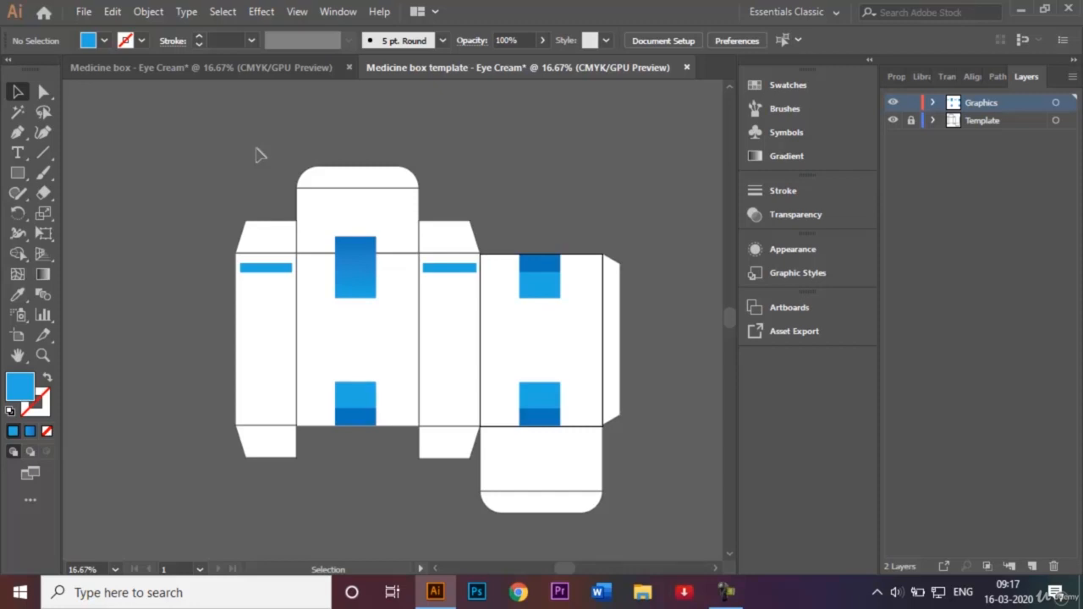
Step: Open the image Leaf Vector.png from the Reference Images - Video Recording folder
{"action": "key", "text": "ctrl+o"}
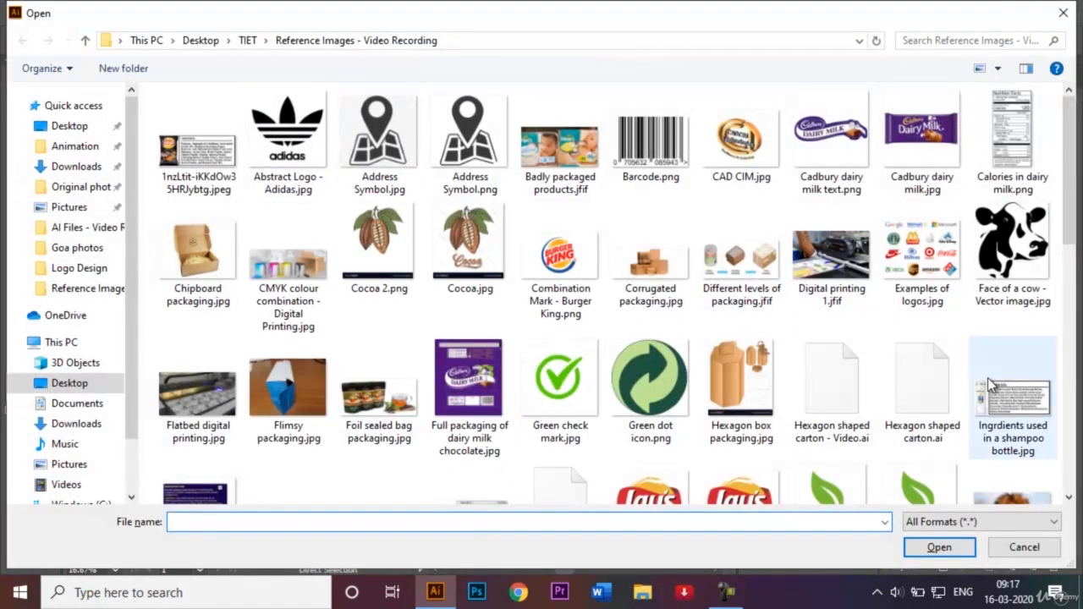
{"action": "scroll", "coordinate": [1057, 495], "scroll_direction": "down", "scroll_amount": 3}
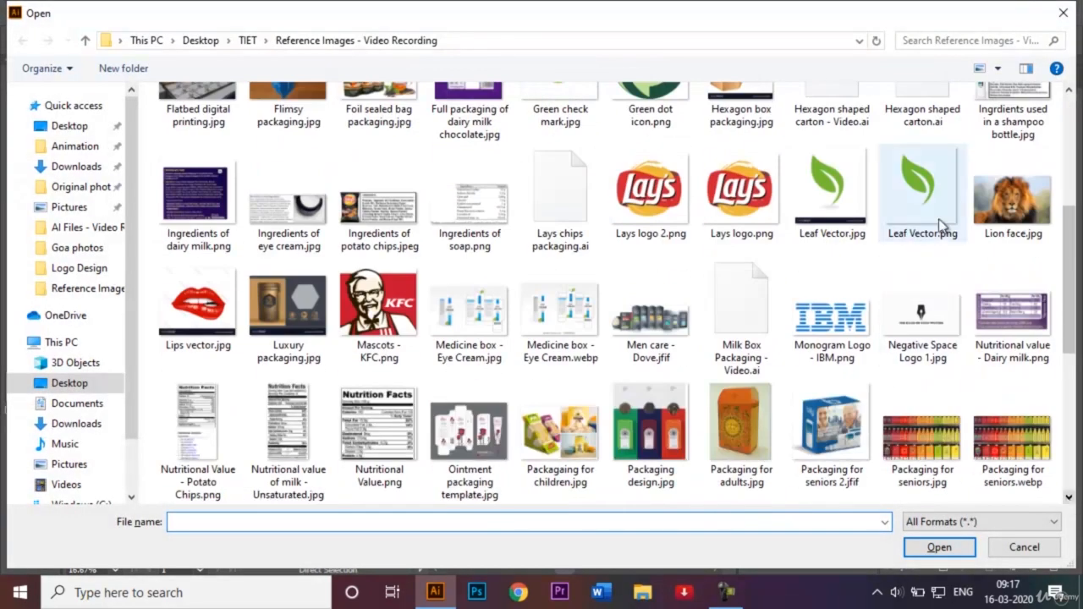
{"action": "left_click", "coordinate": [890, 209]}
{"action": "left_click", "coordinate": [934, 547]}
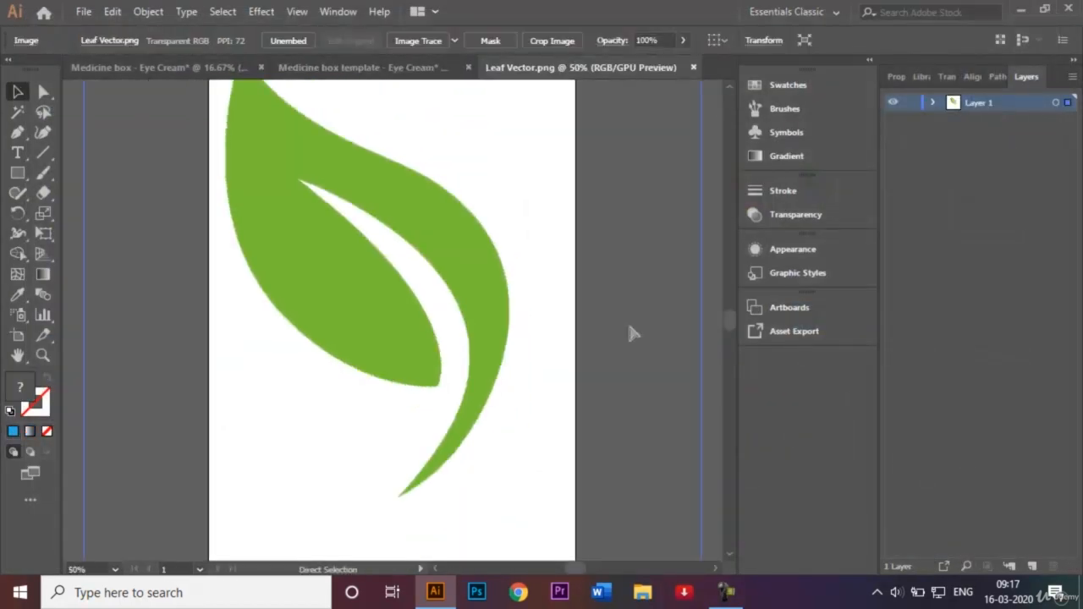
Step: Crop the leaf image closely around the leaf, to a width of about 192 mm, trimming both sides and the top
{"action": "key", "text": "ctrl+minus"}
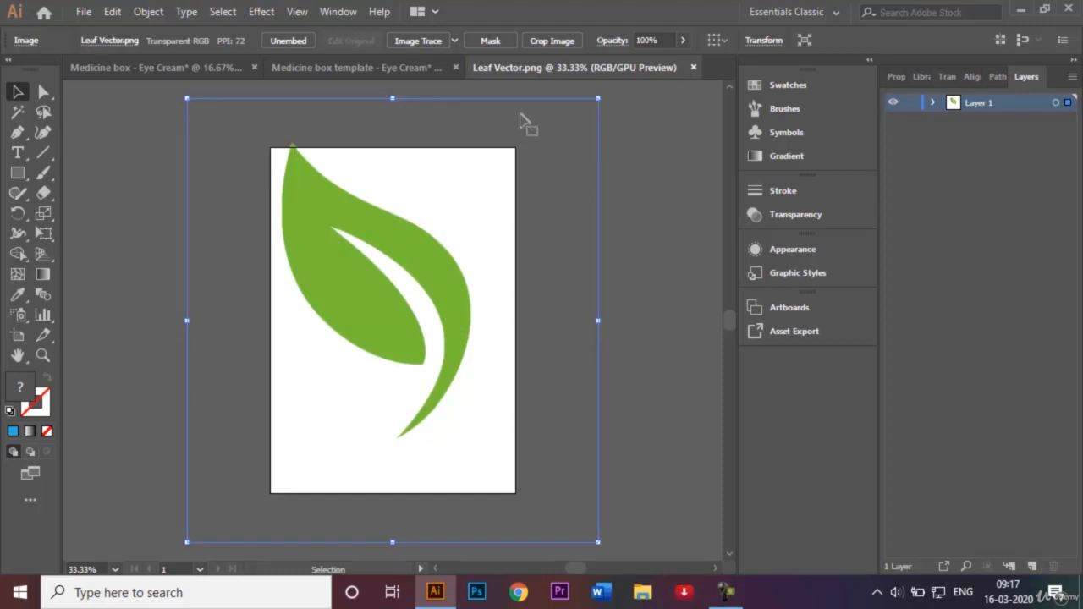
{"action": "left_click", "coordinate": [556, 42]}
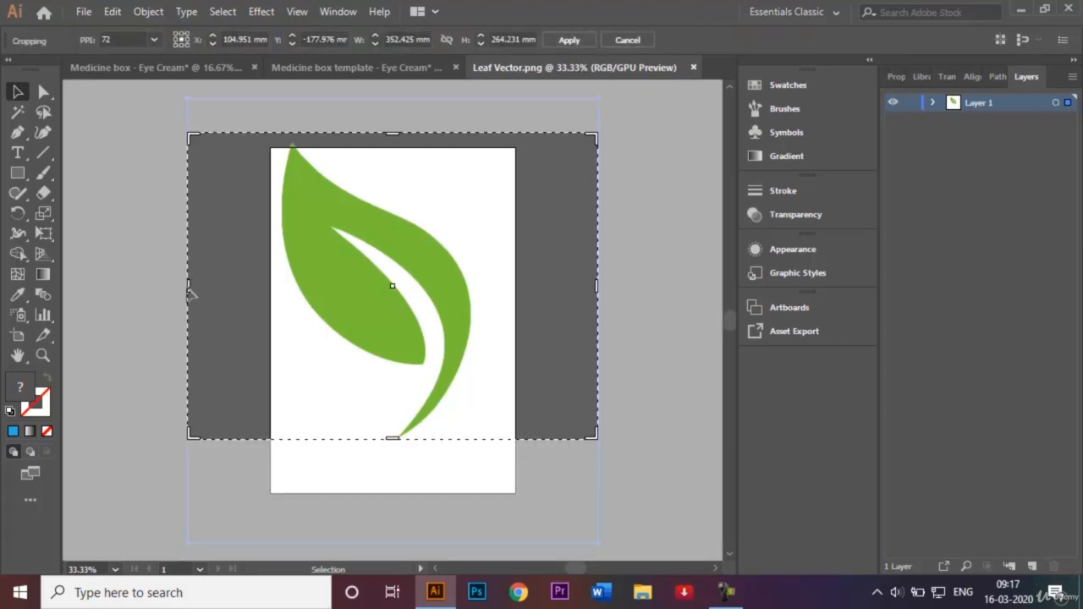
{"action": "left_click_drag", "start_coordinate": [191, 289], "coordinate": [269, 283]}
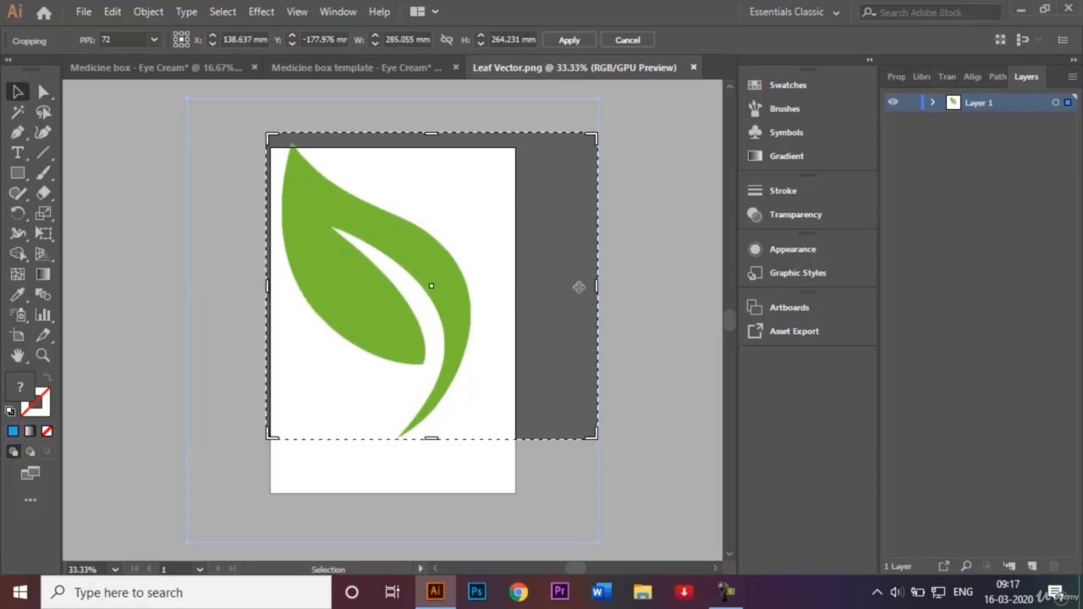
{"action": "left_click_drag", "start_coordinate": [597, 286], "coordinate": [488, 287]}
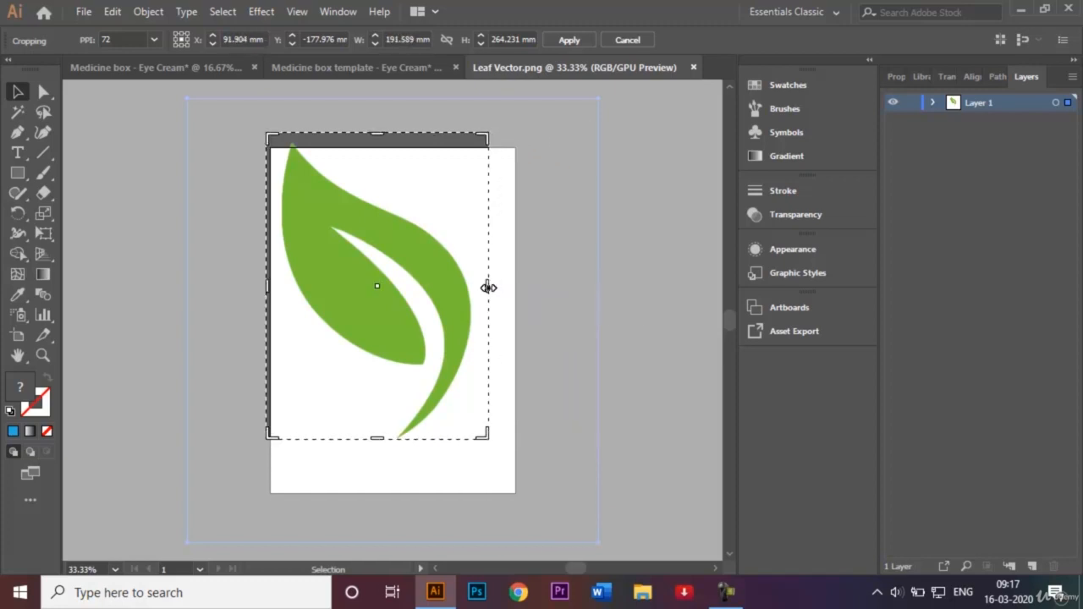
{"action": "left_click_drag", "start_coordinate": [372, 134], "coordinate": [374, 140]}
{"action": "left_click", "coordinate": [568, 40]}
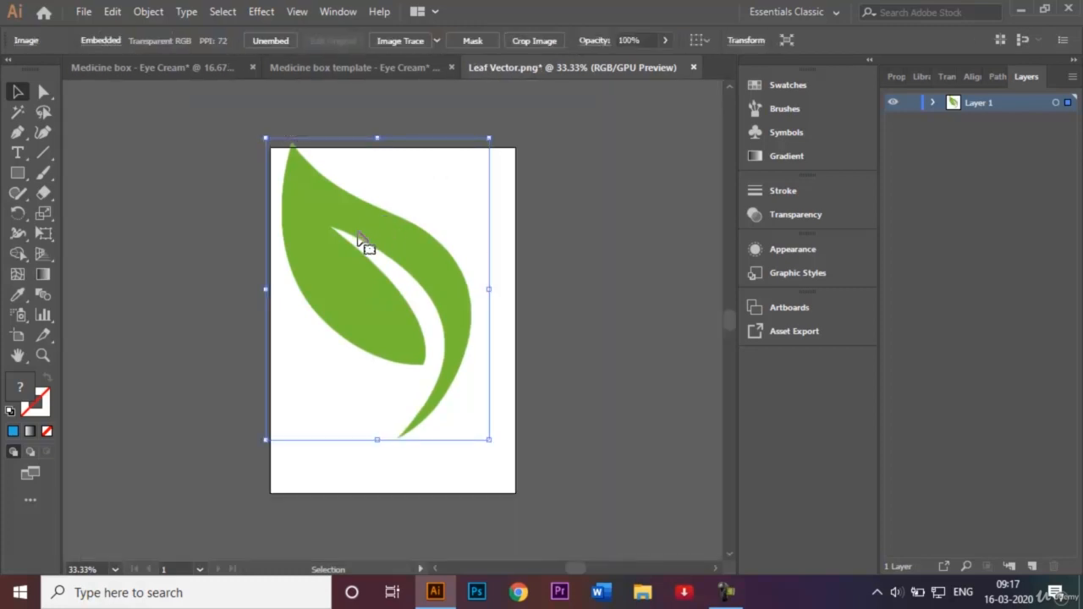
Step: Bring the cropped leaf into the medicine box template on the outer wide panel and scale it down to about a quarter of its size
{"action": "left_click_drag", "start_coordinate": [347, 279], "coordinate": [294, 68]}
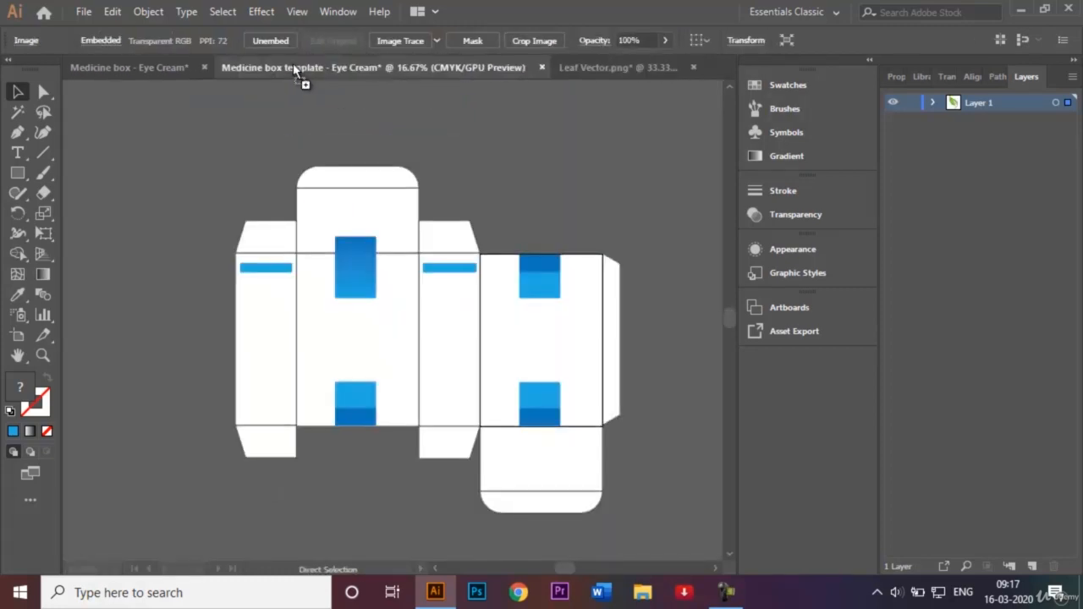
{"action": "left_click_drag", "start_coordinate": [308, 128], "coordinate": [499, 377]}
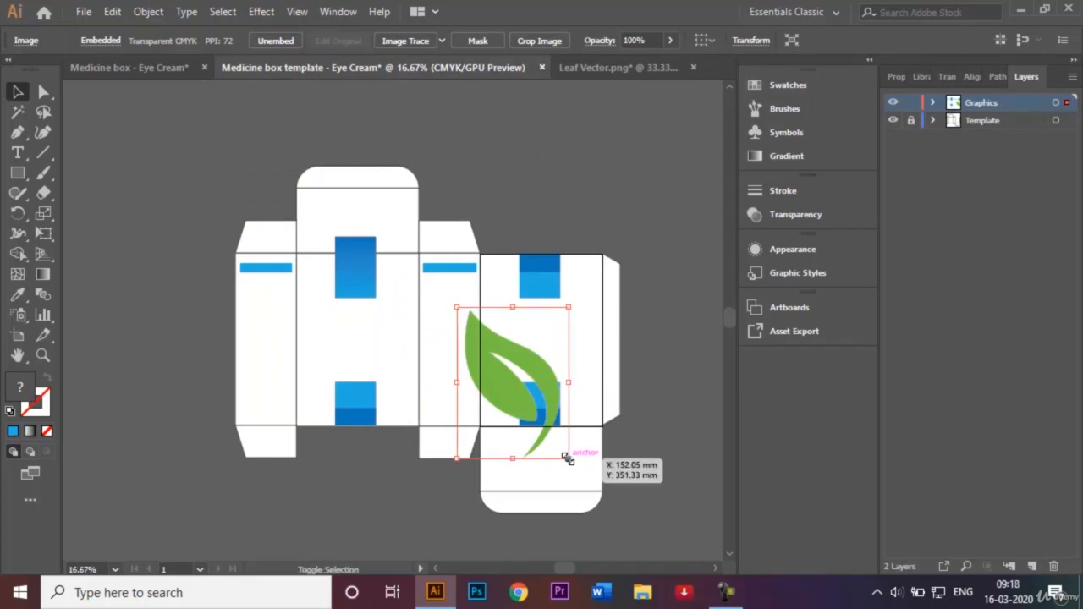
{"action": "left_click_drag", "start_coordinate": [567, 460], "coordinate": [527, 414]}
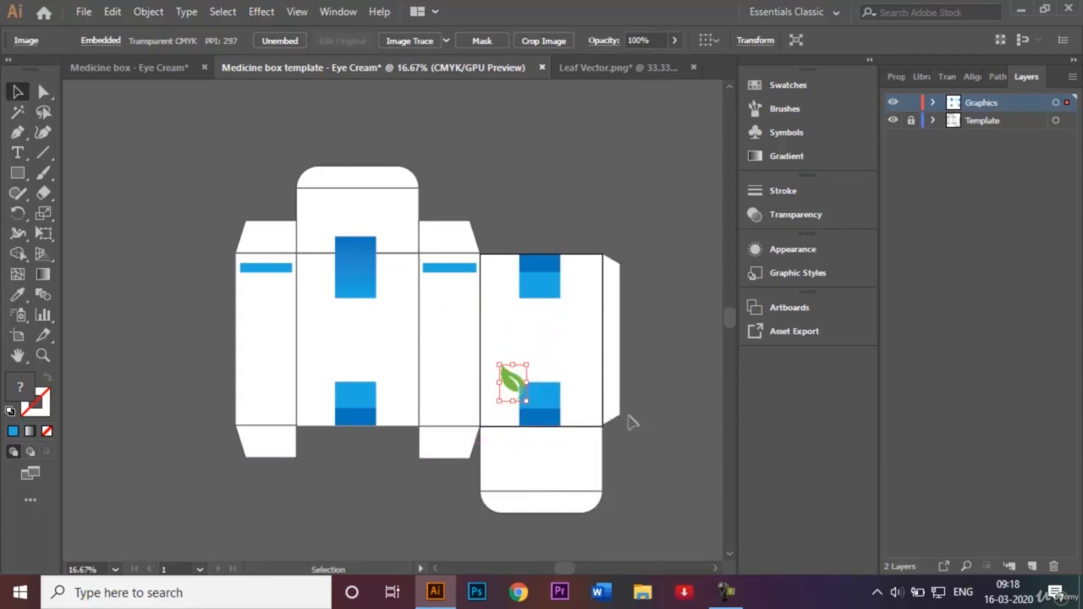
Step: Move the leaf down so it overlaps the left edge of the lower blue pair, just above the outer wide panel's bottom fold
{"action": "key", "text": "ctrl+plus"}
{"action": "key", "text": "ctrl+plus"}
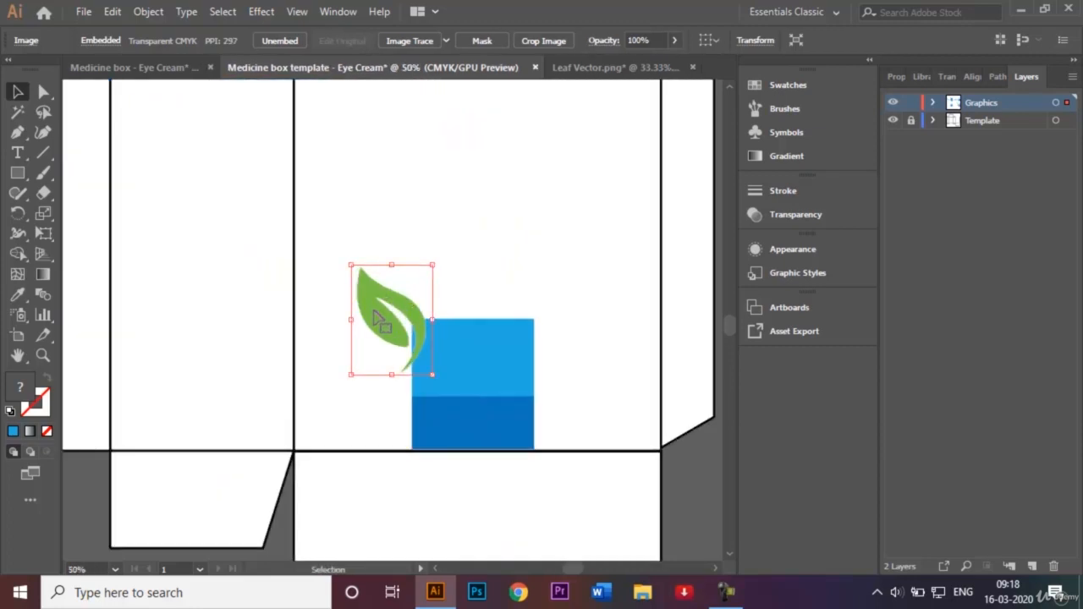
{"action": "left_click_drag", "start_coordinate": [388, 319], "coordinate": [410, 390]}
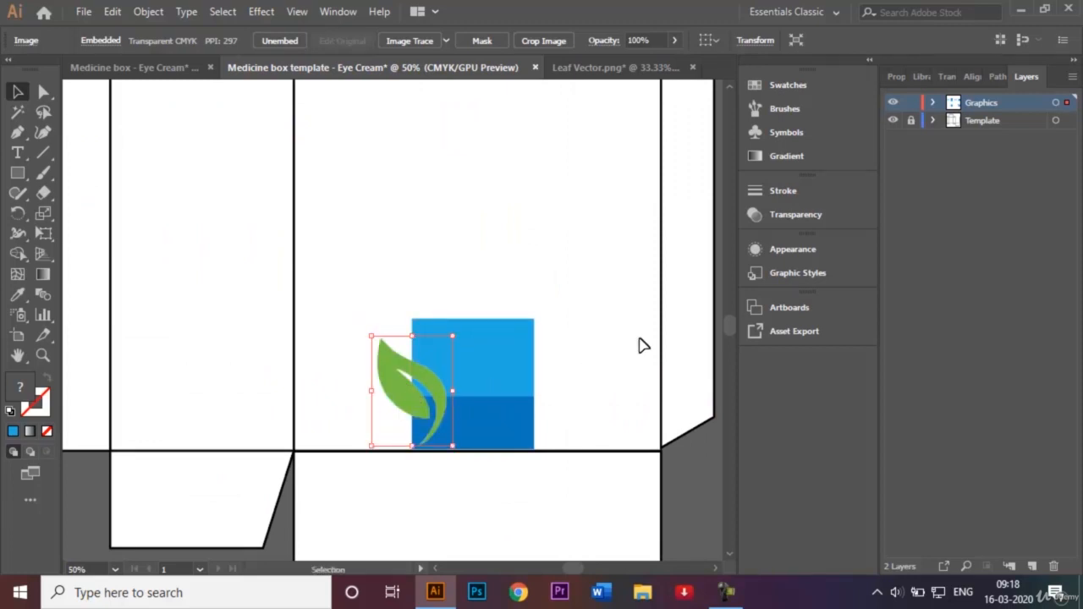
{"action": "right_click", "coordinate": [696, 474]}
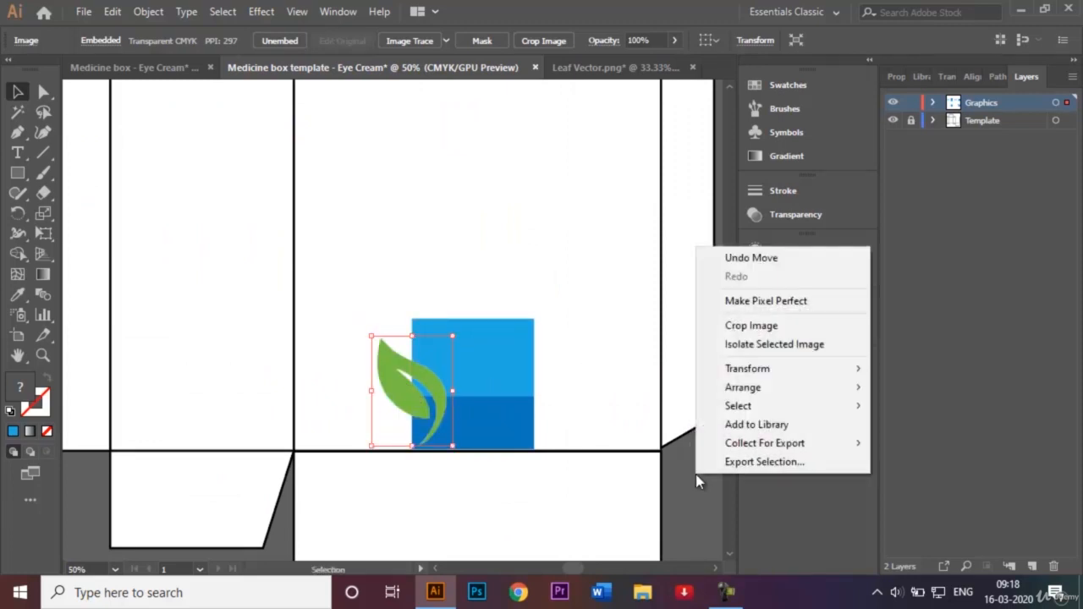
Step: Deselect the placed leaf and close the Leaf Vector.png document without saving its changes
{"action": "left_click", "coordinate": [688, 534]}
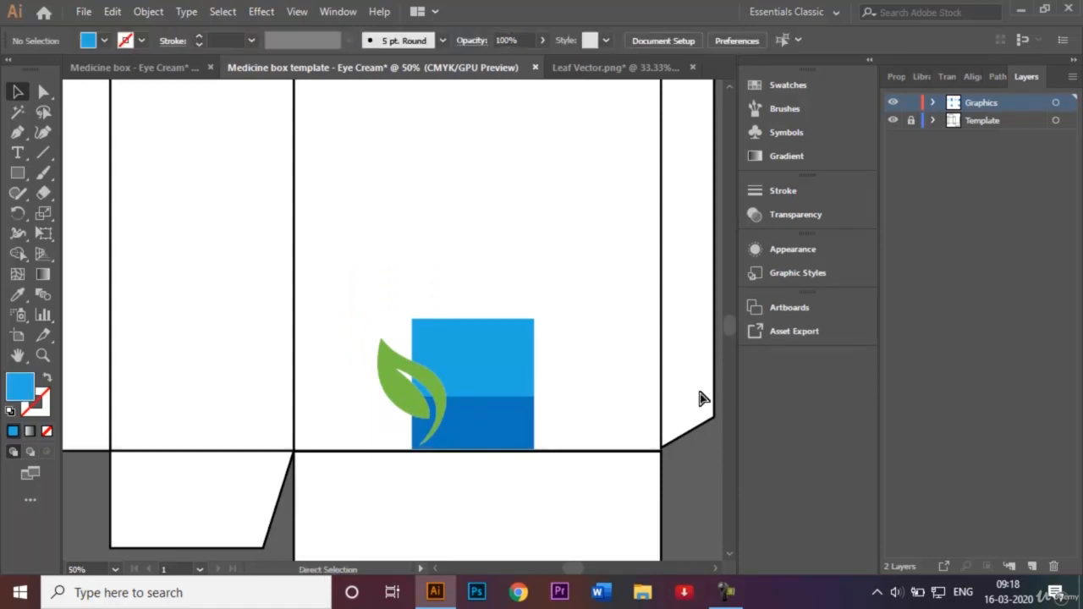
{"action": "key", "text": "ctrl+minus"}
{"action": "key", "text": "ctrl+minus"}
{"action": "key", "text": "ctrl+minus"}
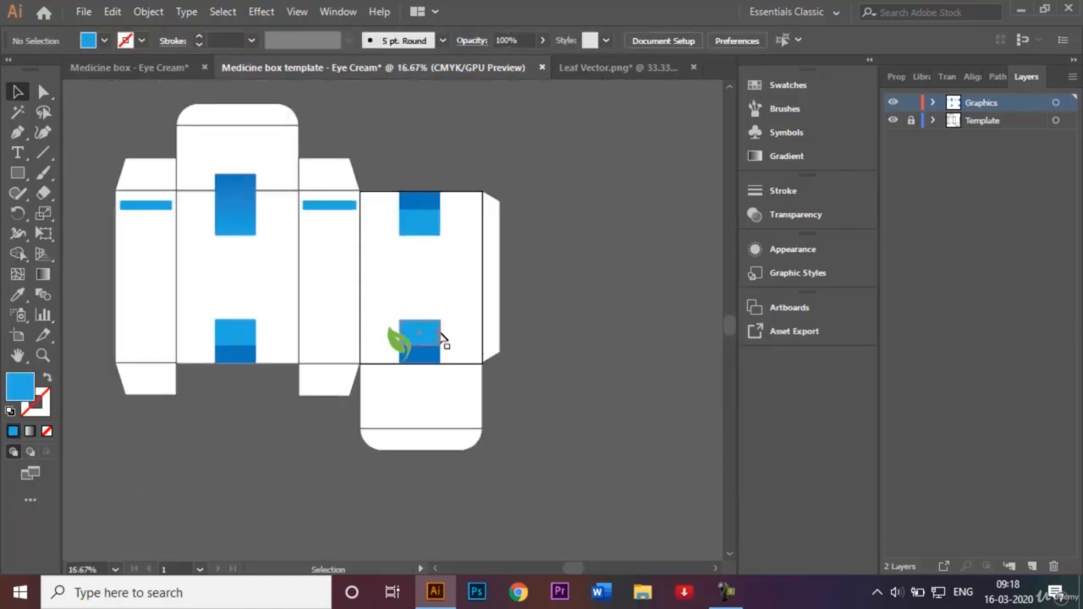
{"action": "right_click", "coordinate": [691, 66]}
{"action": "left_click", "coordinate": [734, 98]}
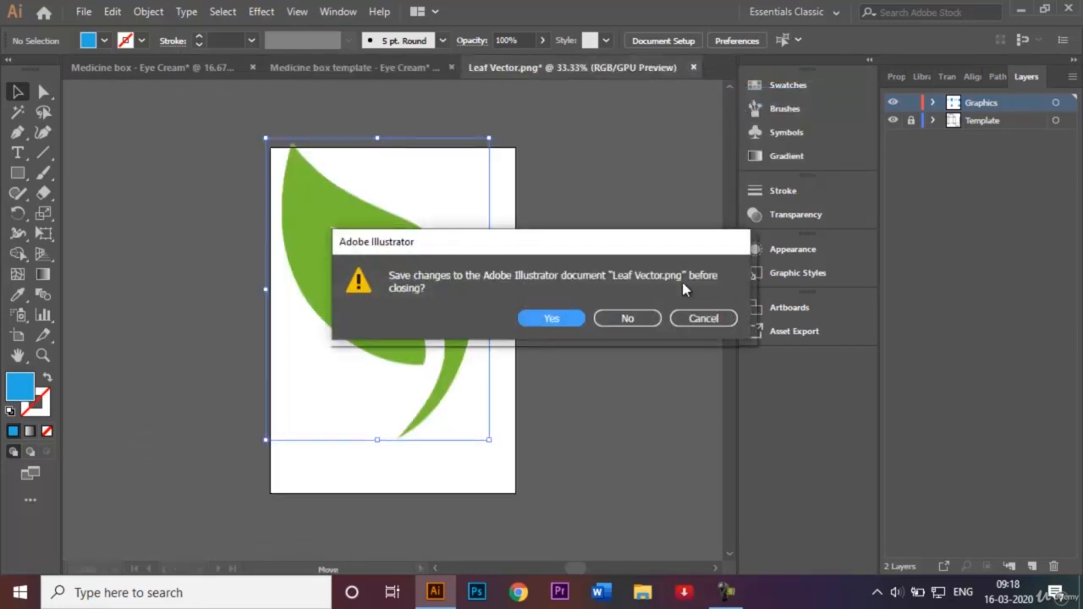
{"action": "left_click", "coordinate": [558, 323]}
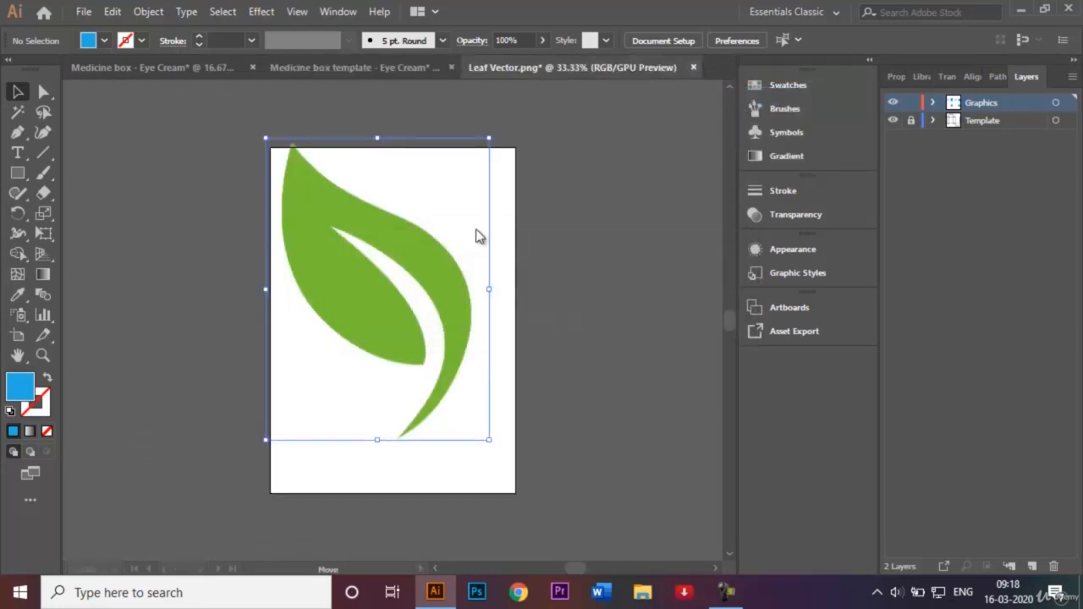
{"action": "left_click", "coordinate": [1063, 13]}
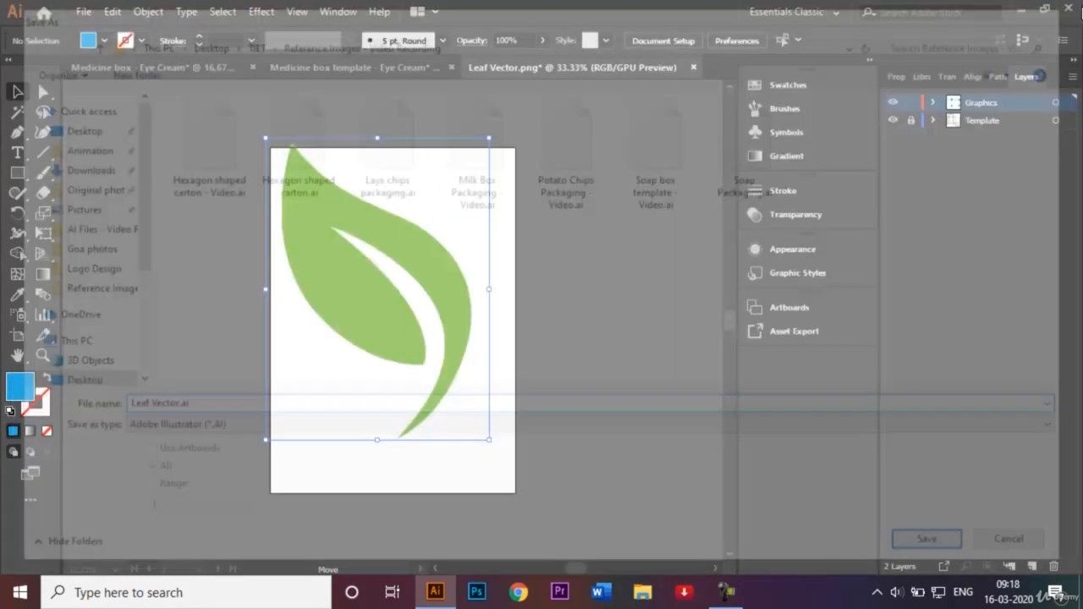
{"action": "left_click", "coordinate": [693, 67]}
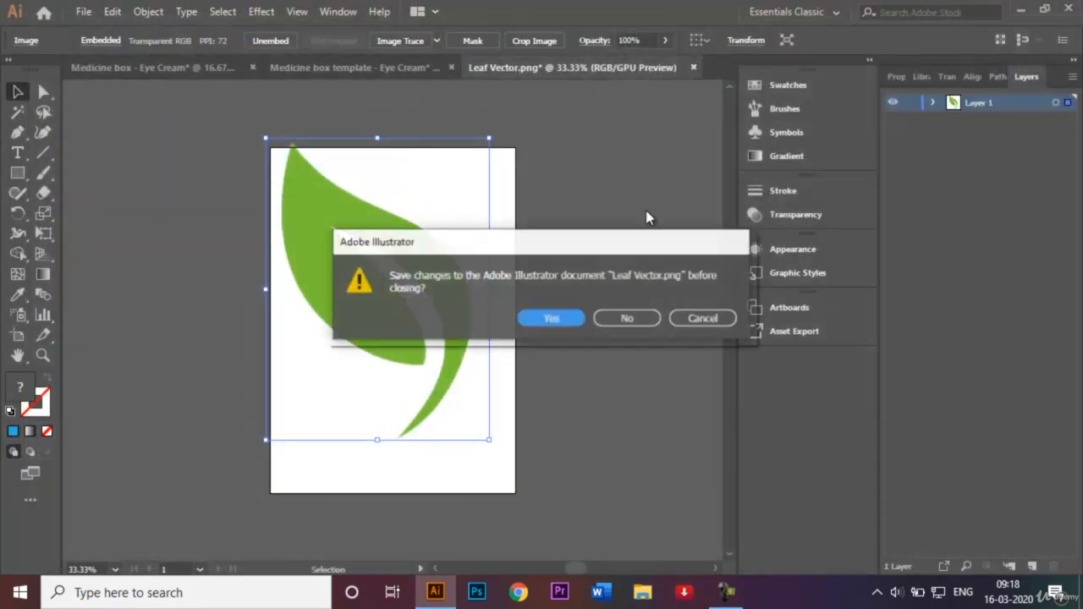
{"action": "left_click", "coordinate": [626, 314]}
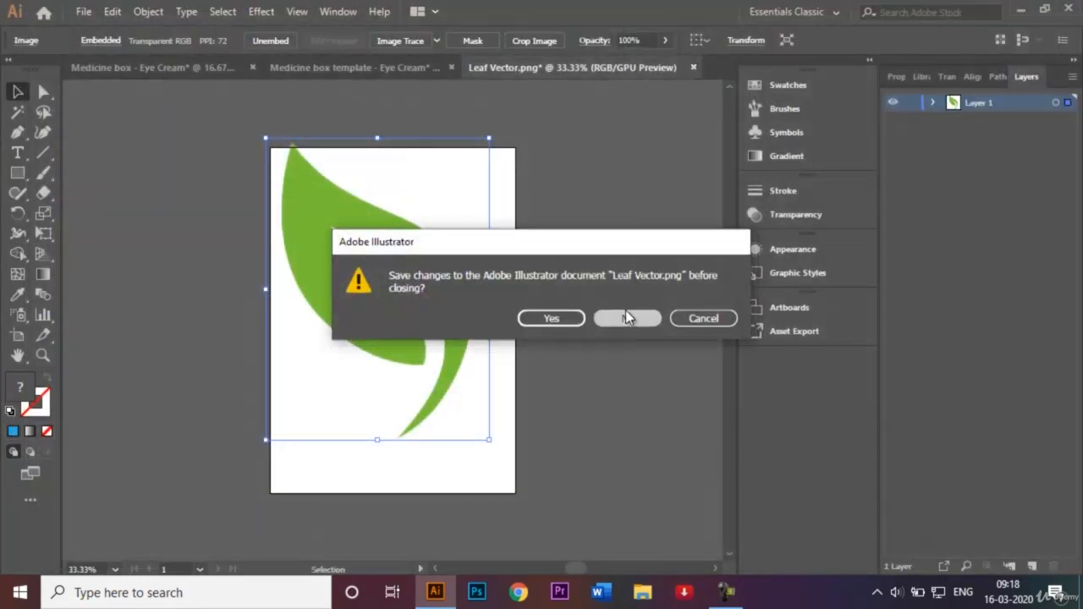
Step: Check the finished reference and duplicate the leaf onto the inner wide panel, overlapping the left edge of its lower blue pair
{"action": "left_click", "coordinate": [269, 61]}
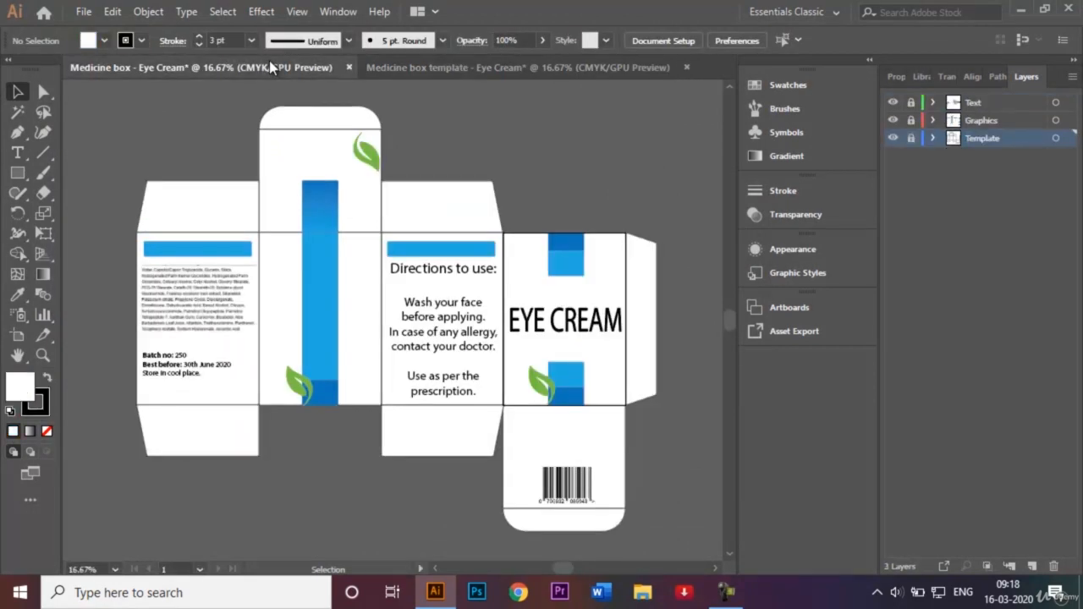
{"action": "right_click", "coordinate": [439, 66]}
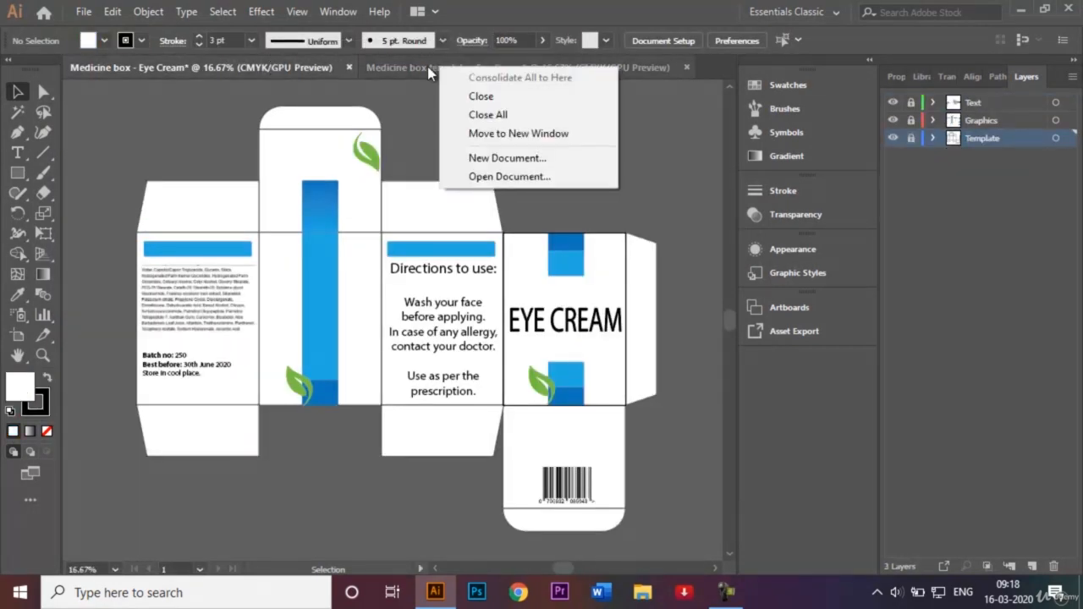
{"action": "left_click", "coordinate": [427, 66]}
{"action": "left_click", "coordinate": [410, 360]}
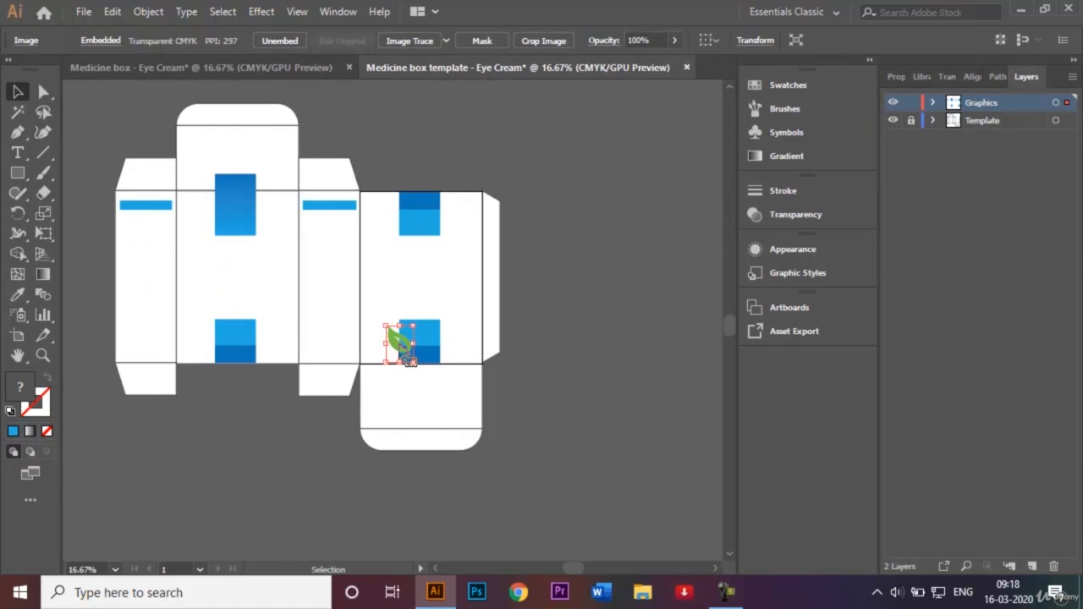
{"action": "key", "text": "a"}
{"action": "key", "text": "ctrl+v"}
{"action": "left_click_drag", "start_coordinate": [387, 318], "coordinate": [211, 347]}
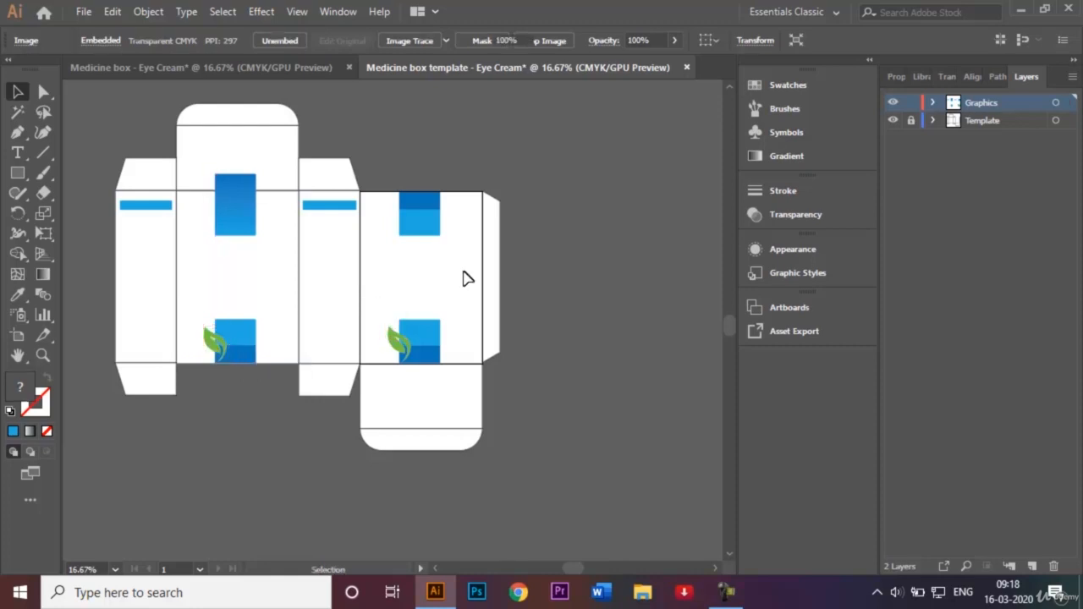
{"action": "left_click", "coordinate": [465, 279]}
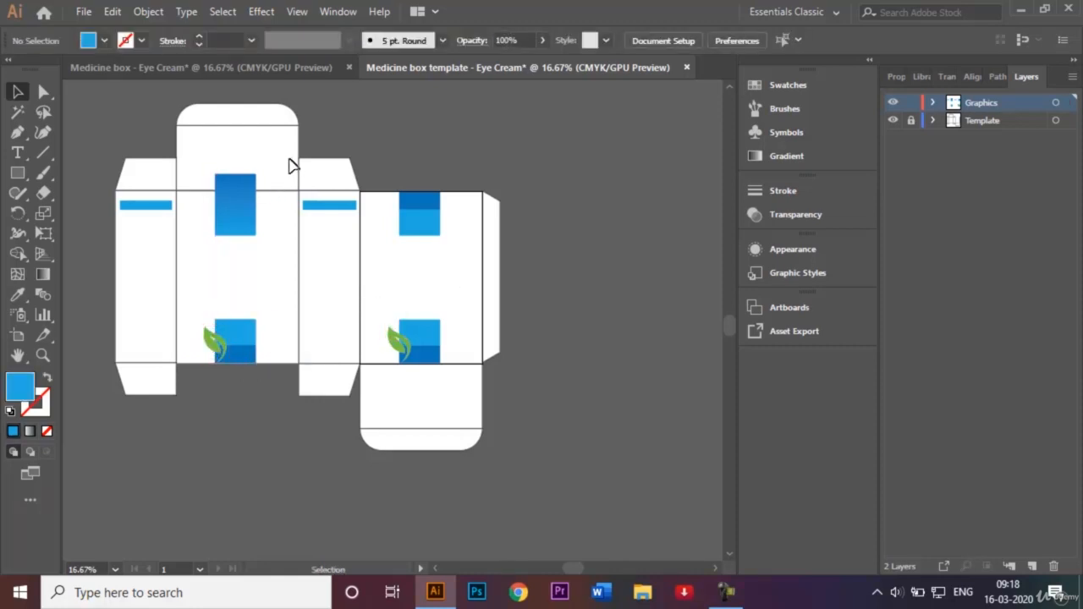
Step: Reflect a copy of the inner wide panel's leaf across the horizontal axis and move it to the upper flap's right side, above the fold
{"action": "right_click", "coordinate": [214, 342]}
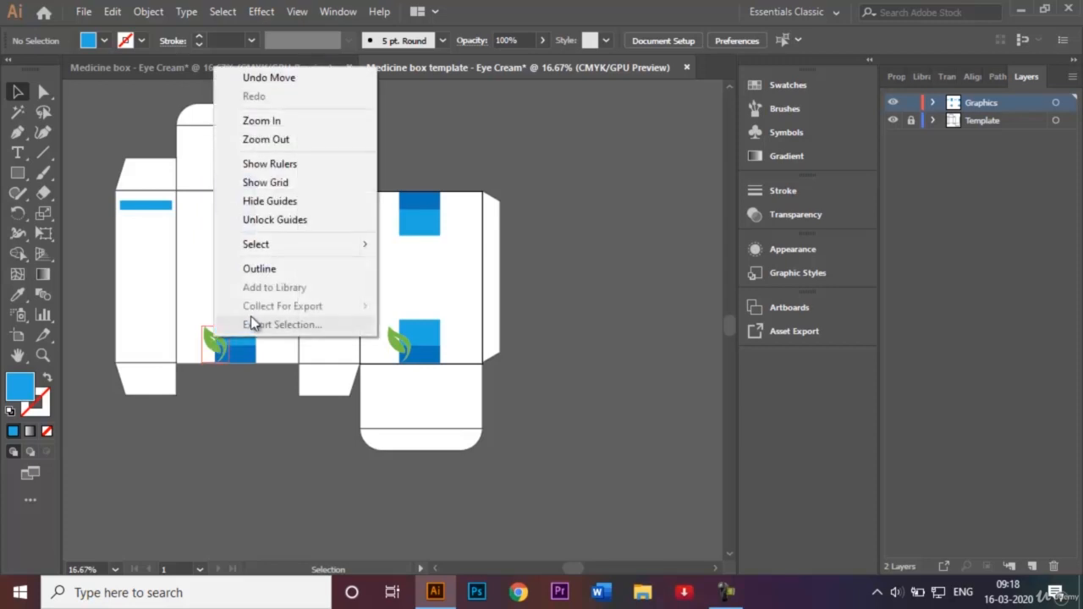
{"action": "right_click", "coordinate": [203, 340]}
{"action": "right_click", "coordinate": [209, 405]}
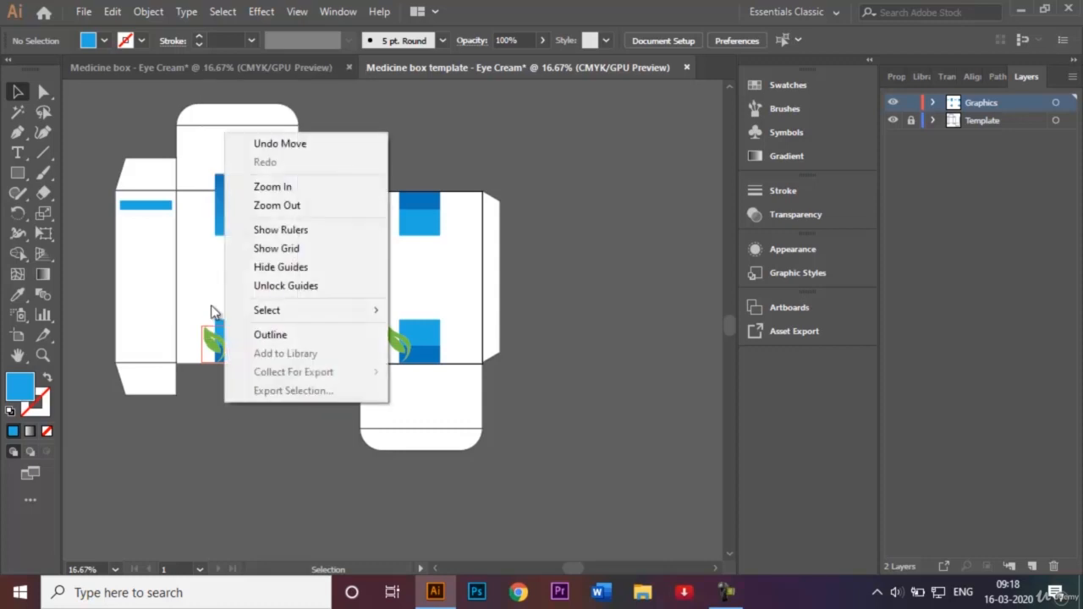
{"action": "left_click", "coordinate": [212, 334]}
{"action": "right_click", "coordinate": [210, 330]}
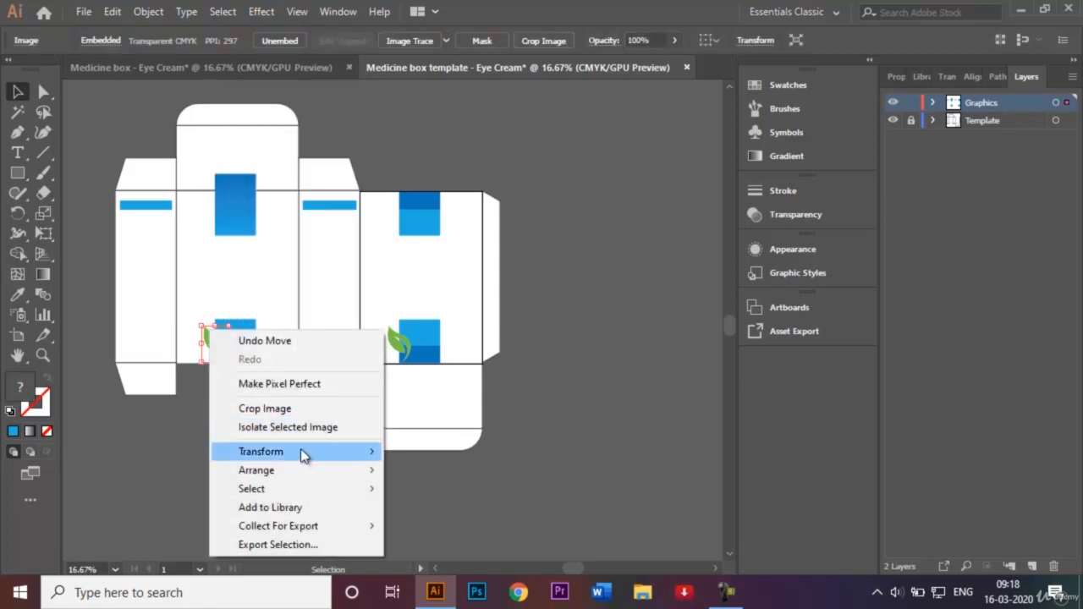
{"action": "mouse_move", "coordinate": [303, 452]}
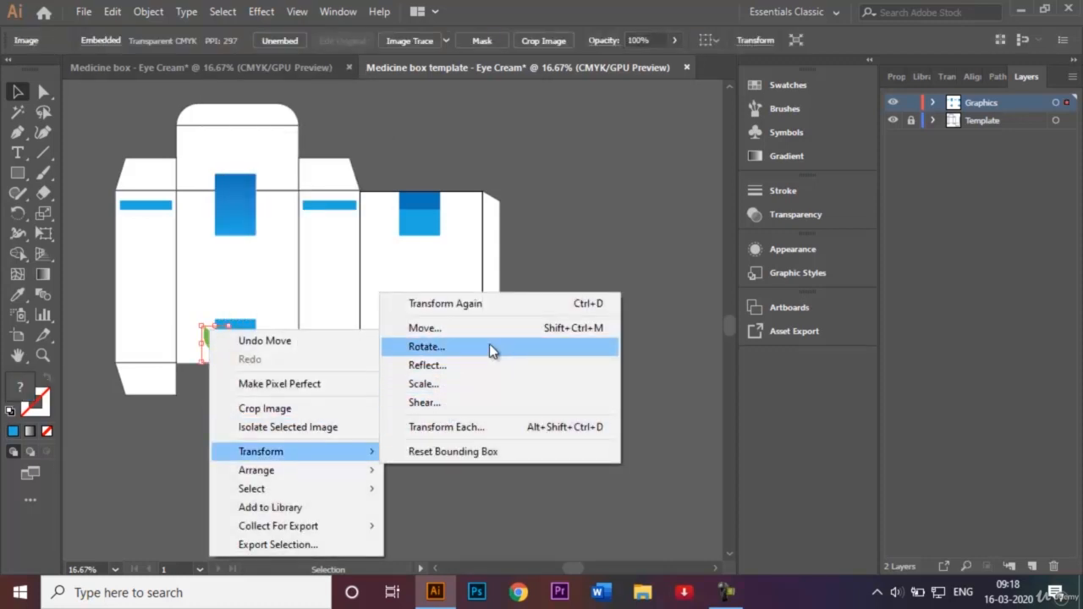
{"action": "left_click", "coordinate": [492, 365]}
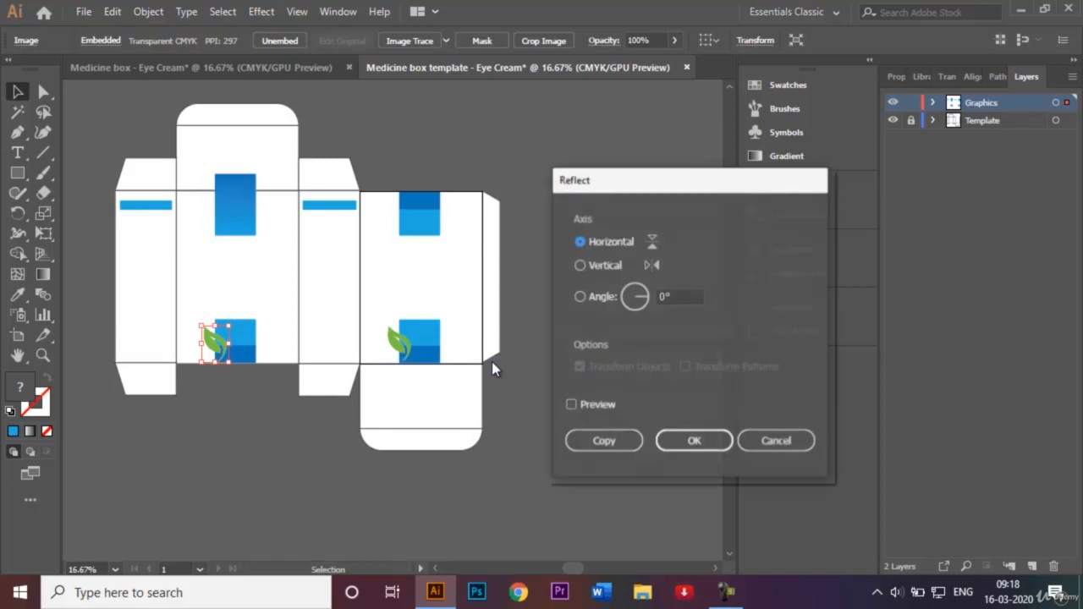
{"action": "left_click", "coordinate": [606, 447]}
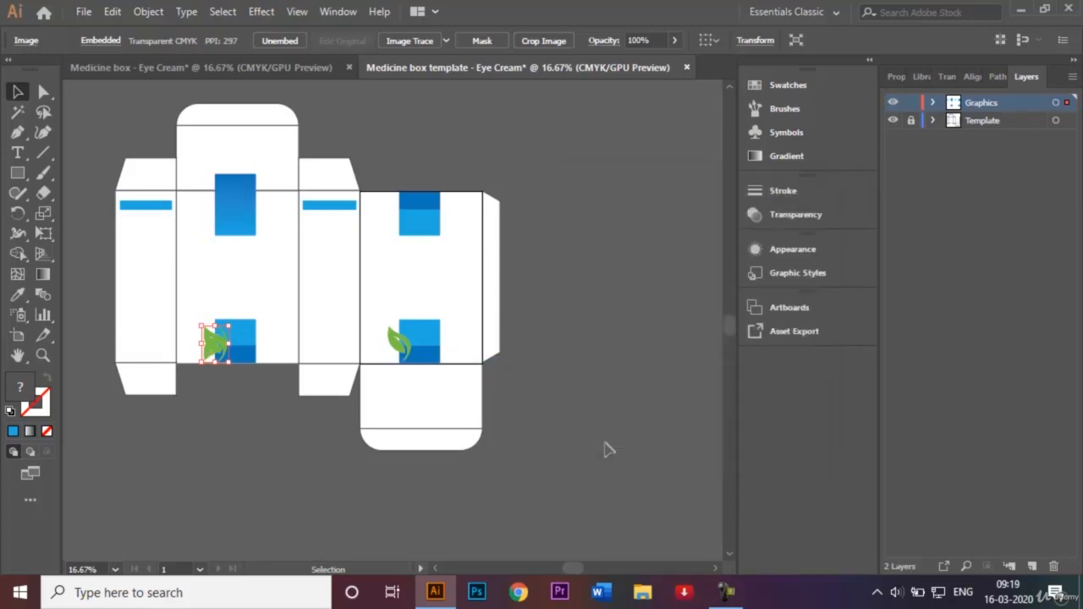
{"action": "left_click_drag", "start_coordinate": [214, 349], "coordinate": [283, 153]}
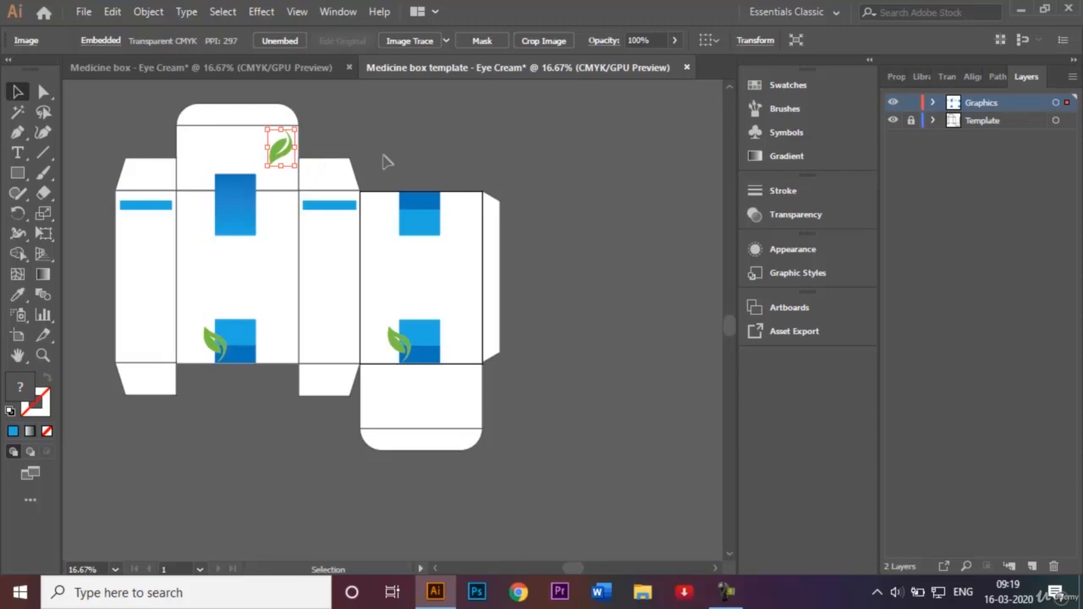
{"action": "left_click", "coordinate": [439, 159]}
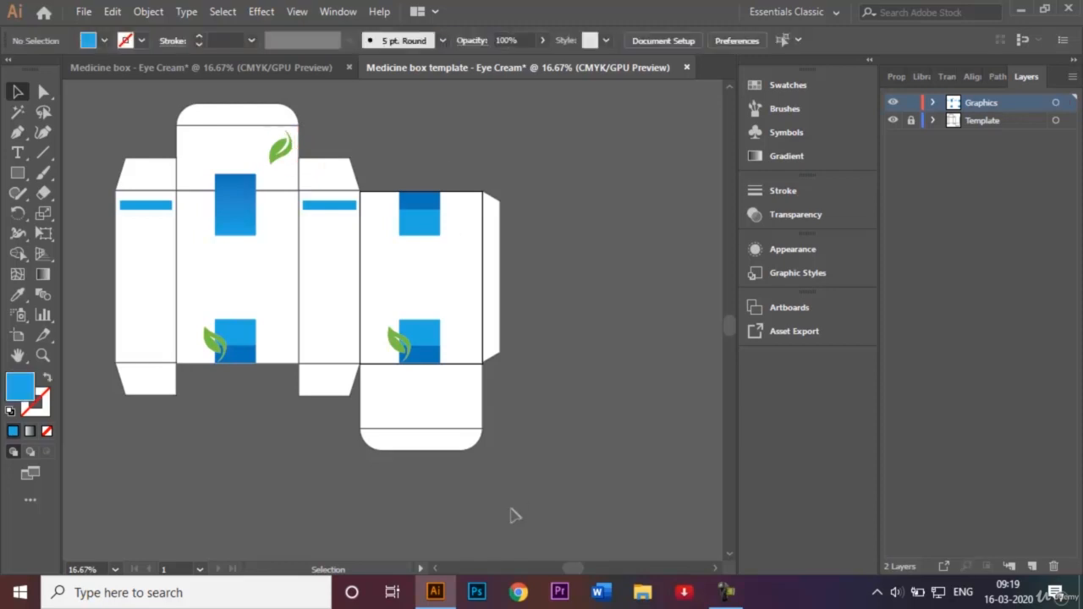
Step: Open Barcode.png and bring the barcode into the medicine box template, centred on the flap below the outer wide panel
{"action": "left_click", "coordinate": [437, 570]}
{"action": "left_click", "coordinate": [438, 570]}
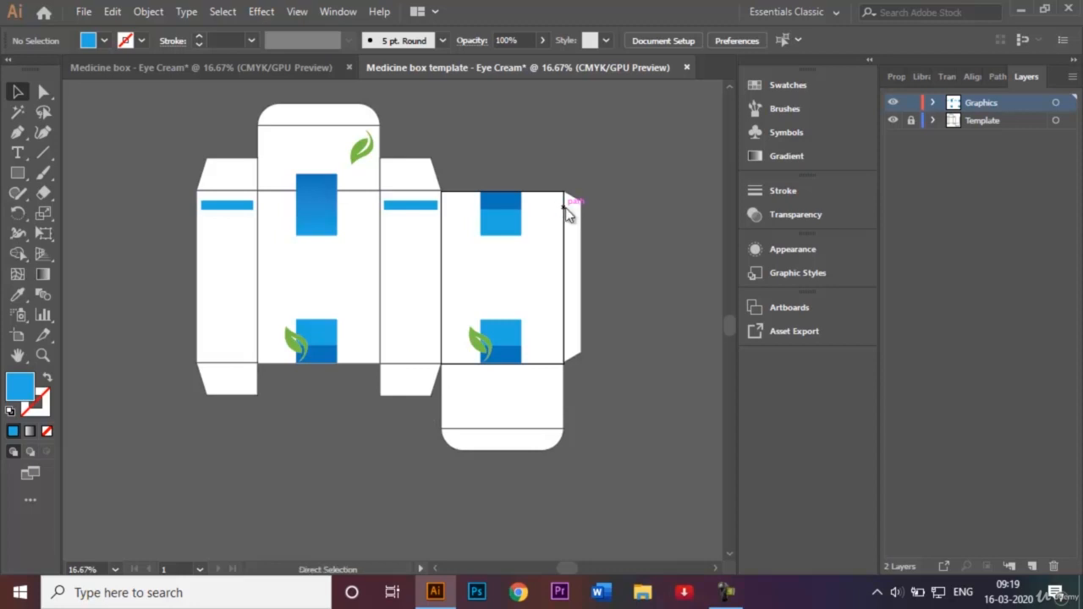
{"action": "key", "text": "ctrl+o"}
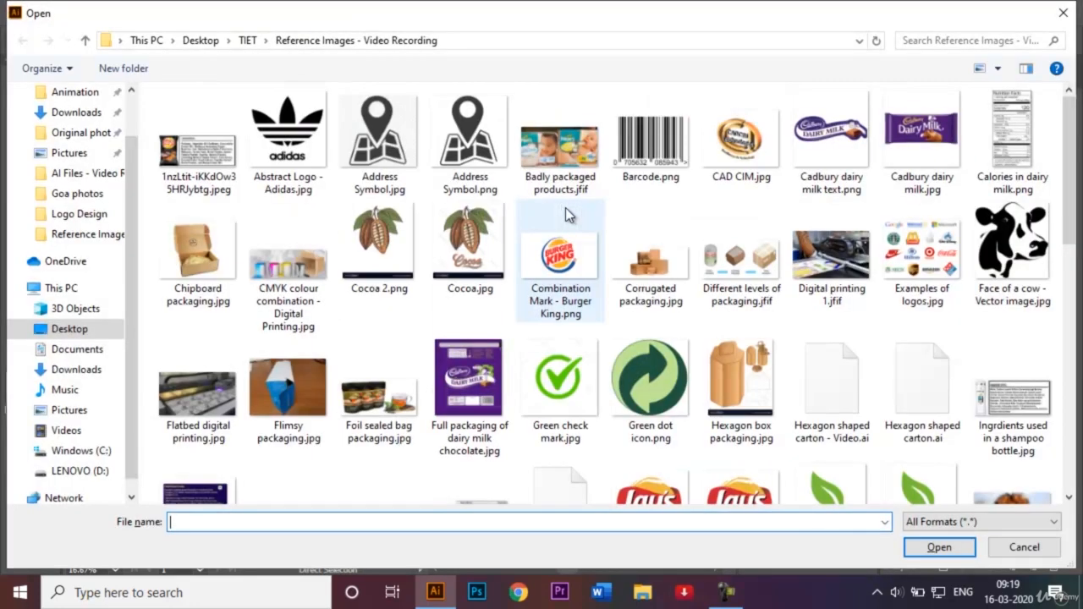
{"action": "left_click", "coordinate": [656, 156]}
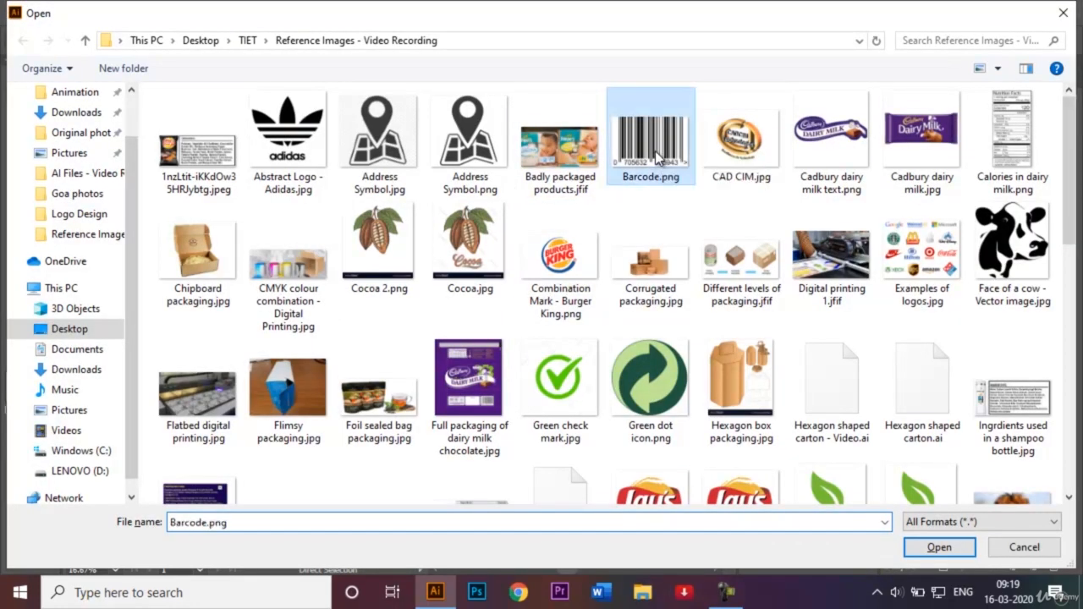
{"action": "left_click", "coordinate": [939, 547]}
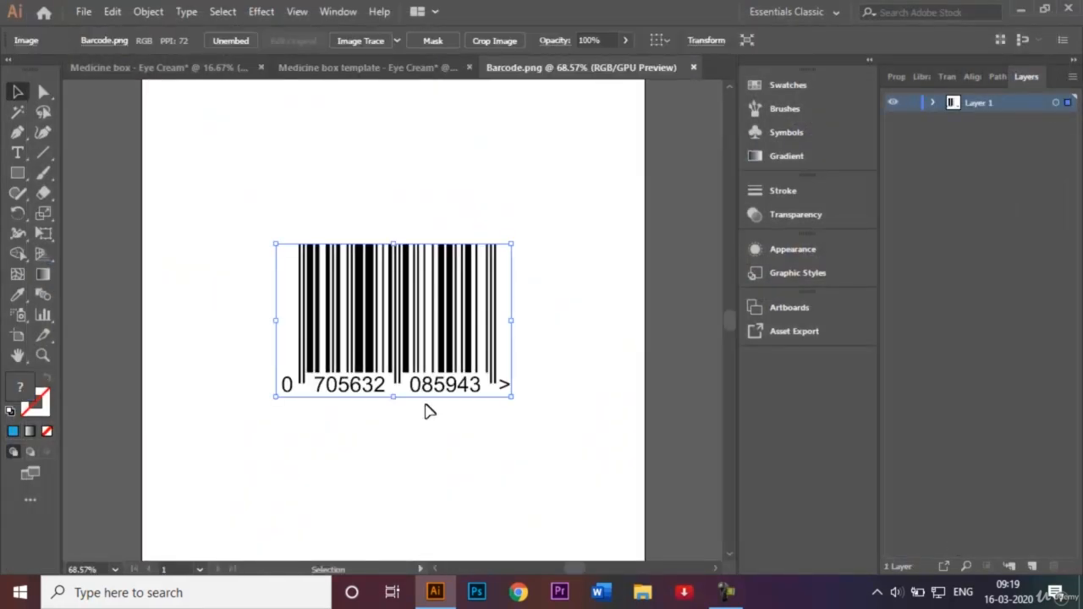
{"action": "left_click_drag", "start_coordinate": [375, 338], "coordinate": [499, 399]}
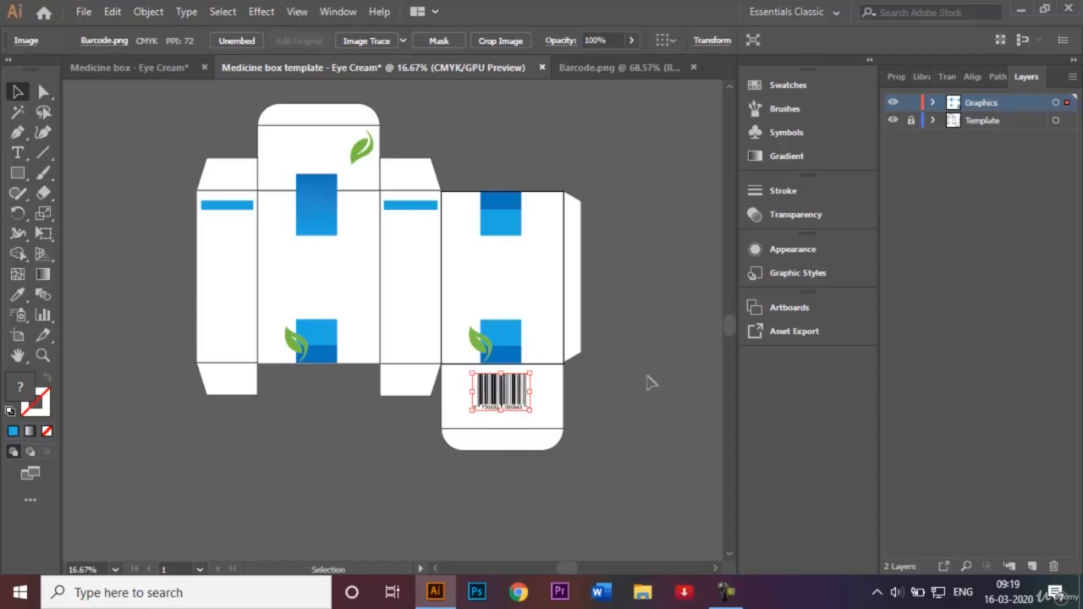
{"action": "left_click", "coordinate": [649, 382]}
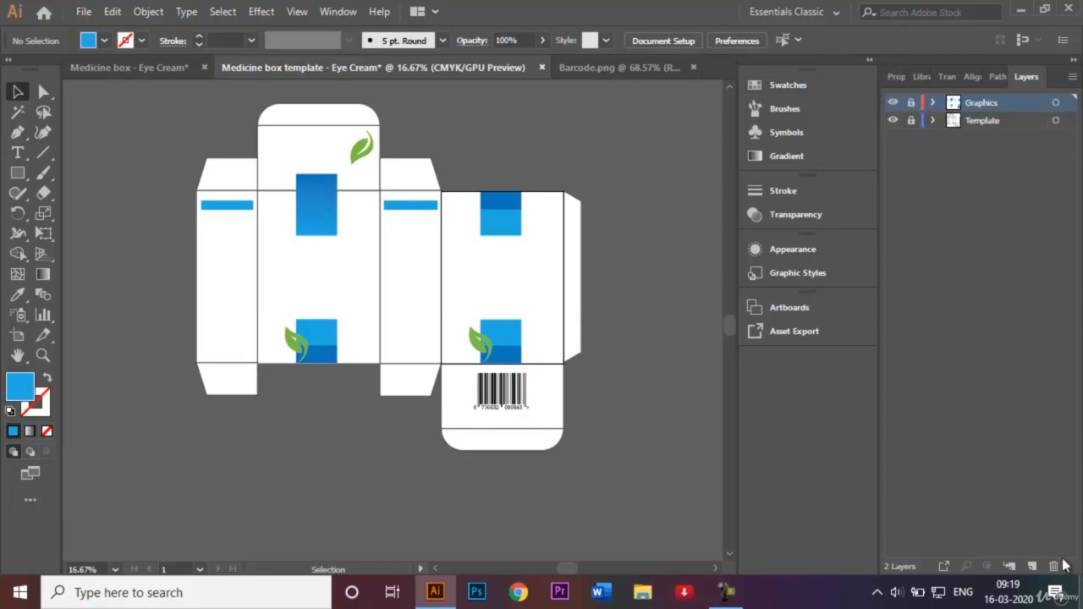
Step: Add a layer named Text above the Graphics layer, and make the unlocked Graphics layer active again
{"action": "left_click", "coordinate": [1032, 565]}
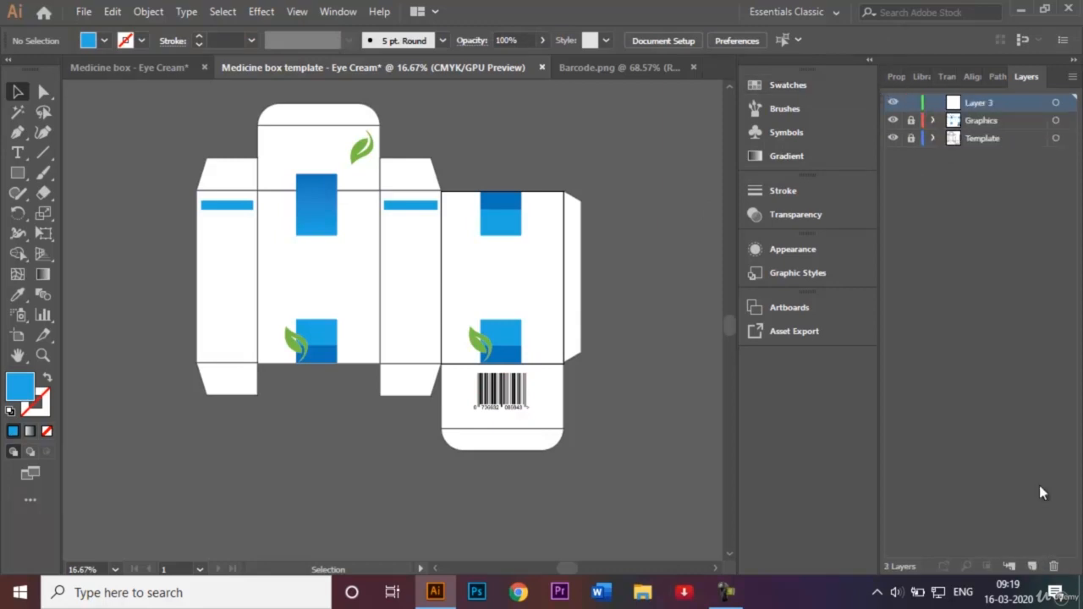
{"action": "double_click", "coordinate": [983, 102]}
{"action": "key", "text": "BackSpace"}
{"action": "left_click", "coordinate": [993, 124]}
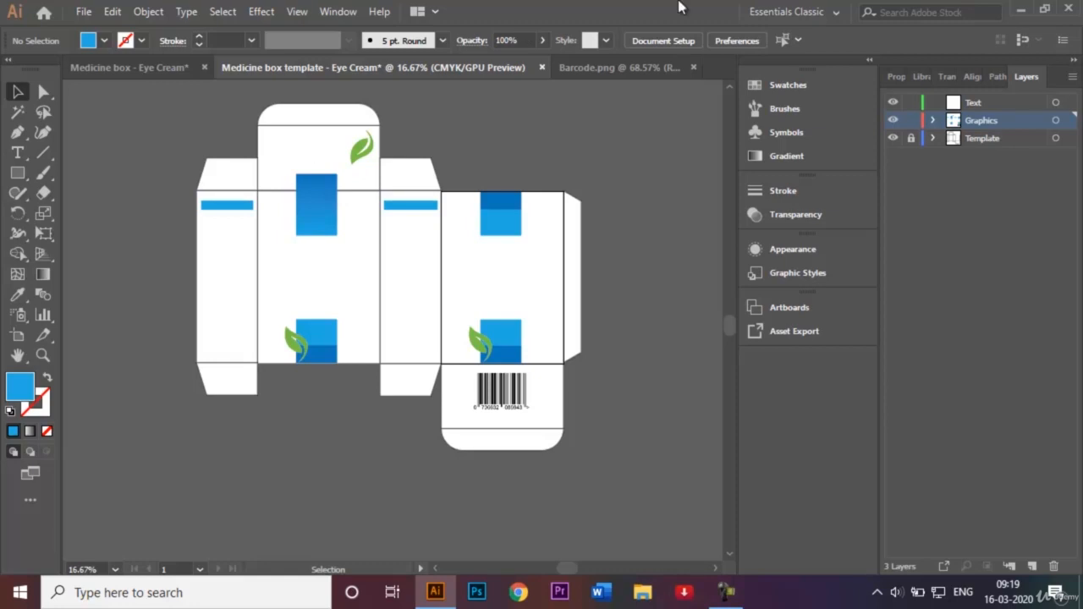
Step: Close the Barcode.png document and open Ingredients of eye cream.jpg from the Reference Images - Video Recording folder
{"action": "left_click", "coordinate": [694, 67]}
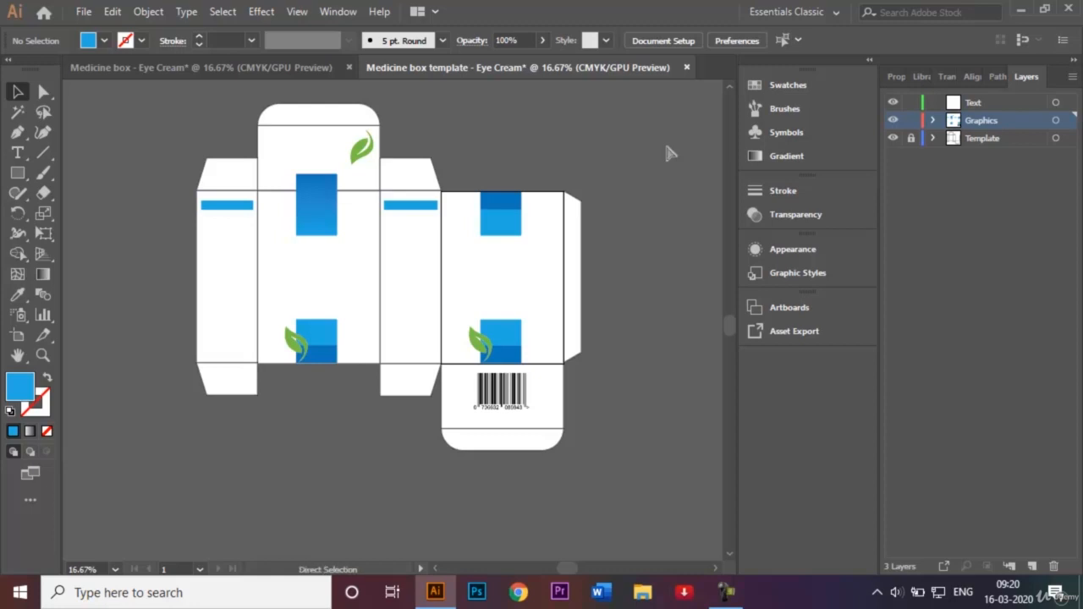
{"action": "key", "text": "ctrl+o"}
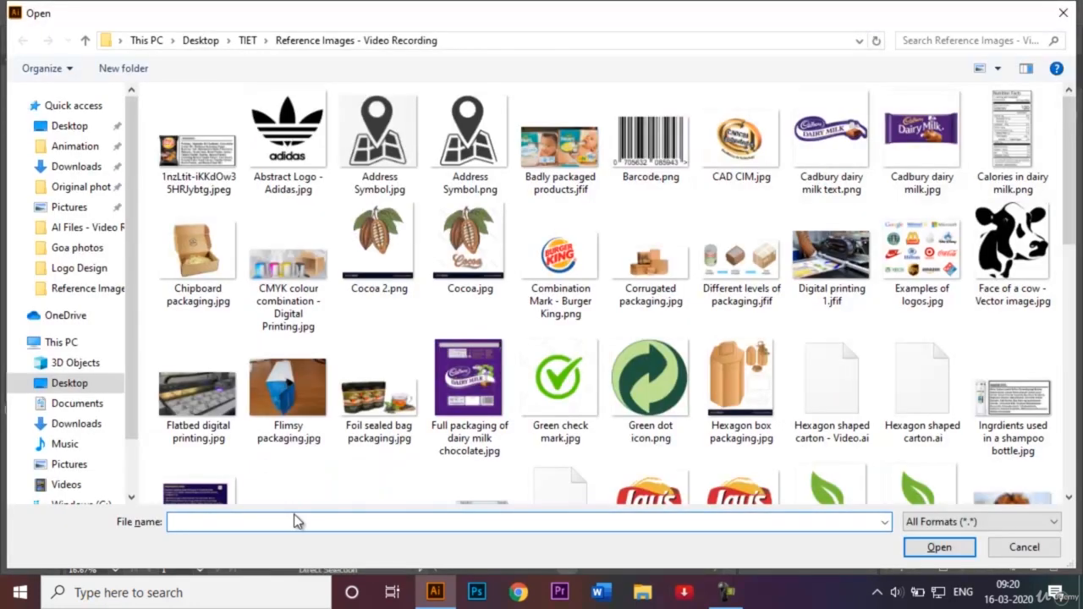
{"action": "type", "text": "Ingre"}
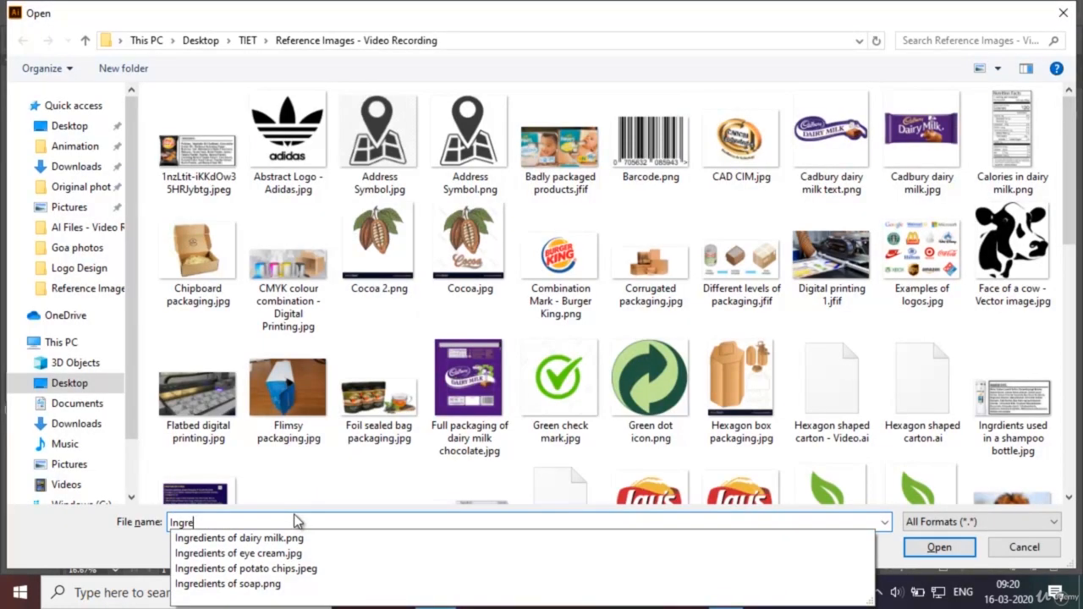
{"action": "left_click", "coordinate": [314, 553]}
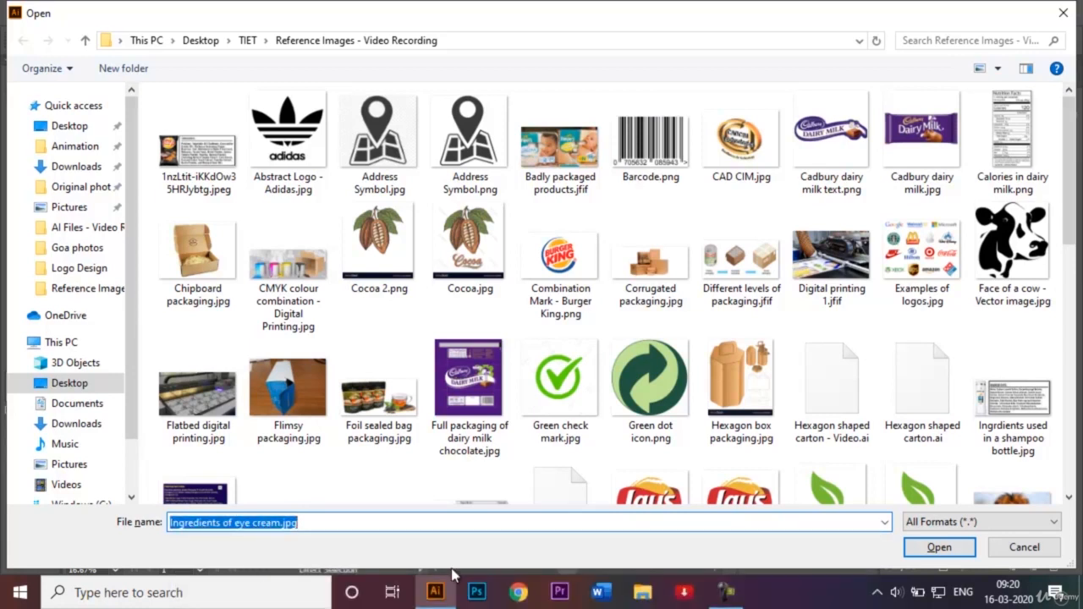
{"action": "left_click", "coordinate": [940, 548]}
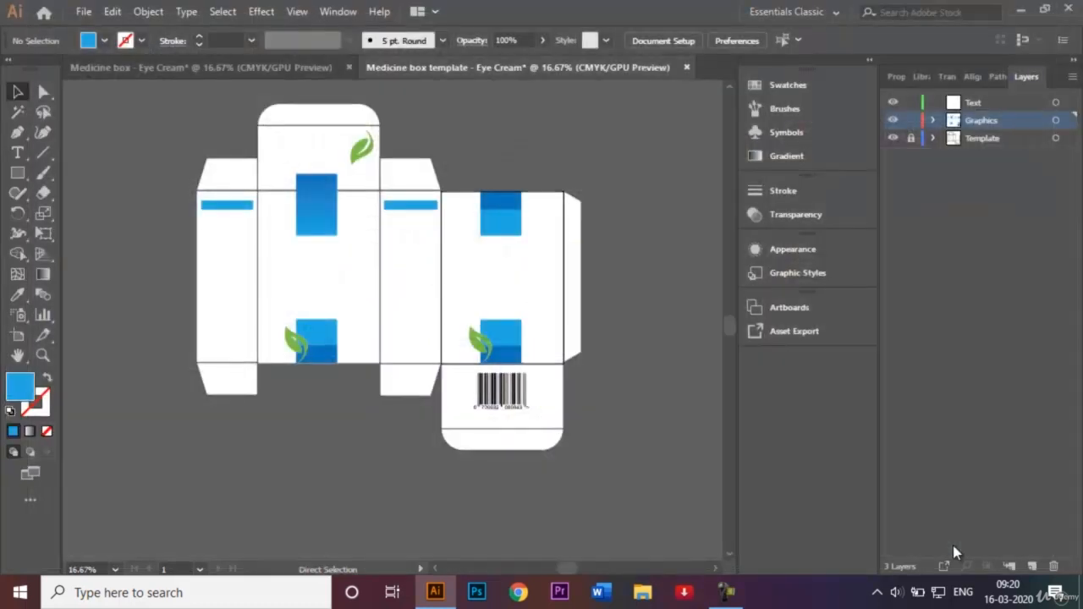
Step: Crop the ingredients image to only the ingredient paragraph, about 123 × 71 mm, excluding the heading and the jar photo
{"action": "left_click", "coordinate": [328, 286]}
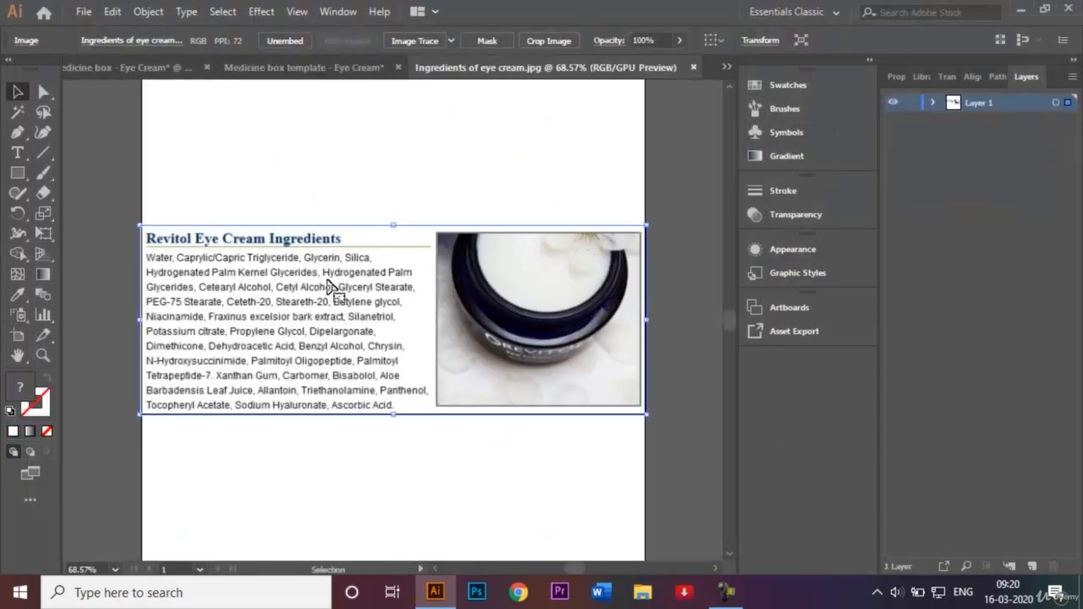
{"action": "left_click", "coordinate": [533, 38]}
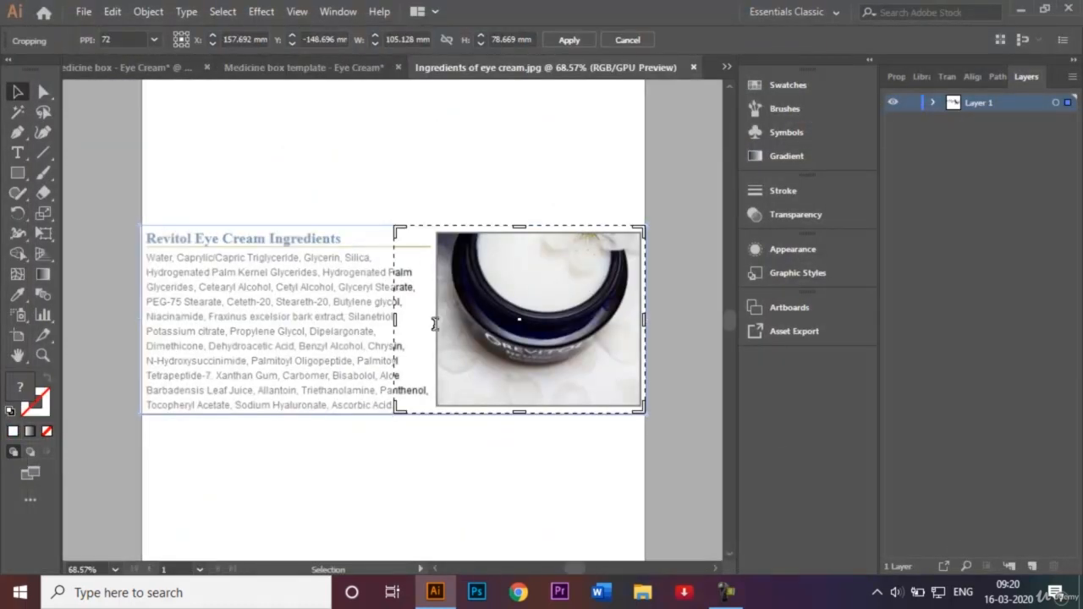
{"action": "left_click_drag", "start_coordinate": [512, 295], "coordinate": [253, 296]}
{"action": "left_click_drag", "start_coordinate": [385, 319], "coordinate": [435, 320]}
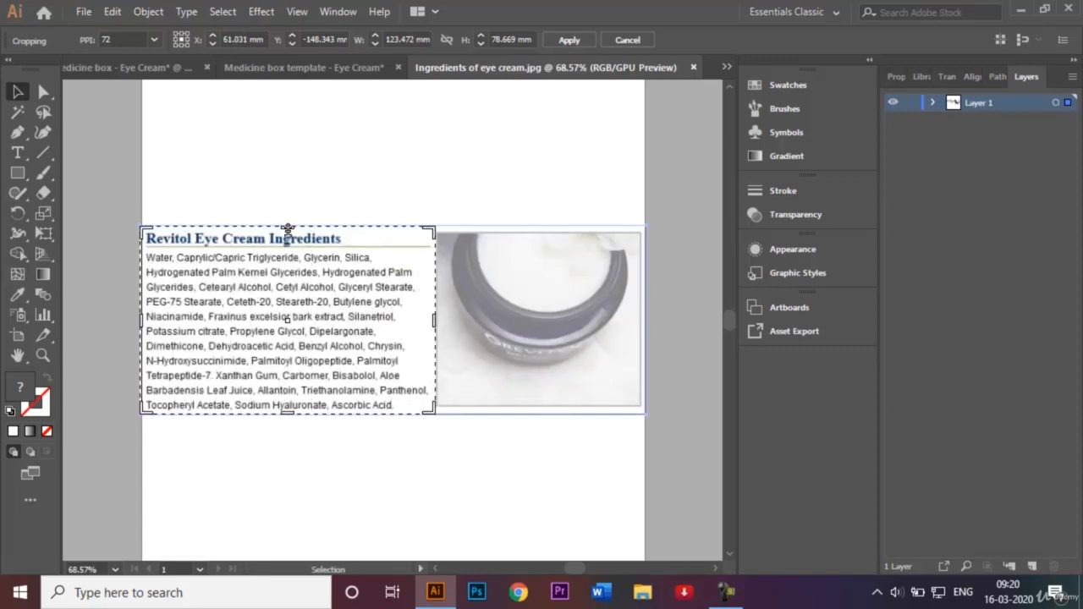
{"action": "left_click_drag", "start_coordinate": [289, 230], "coordinate": [289, 247]}
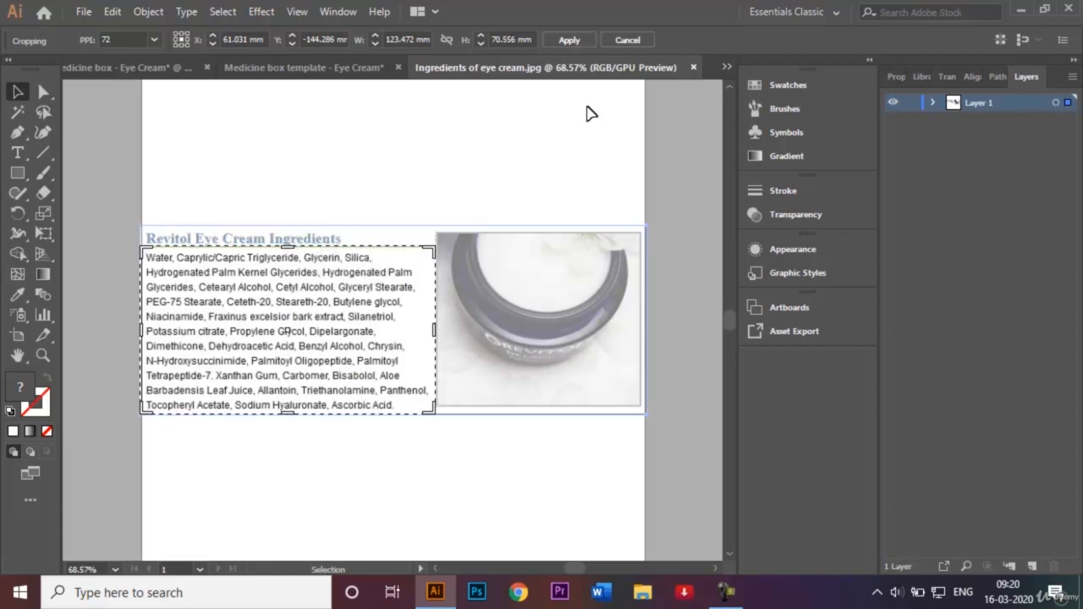
{"action": "left_click", "coordinate": [568, 39]}
Step: Bring the cropped ingredients image into the medicine box template, shrunk to fit the outer narrow panel just below its blue bar
{"action": "left_click_drag", "start_coordinate": [296, 332], "coordinate": [225, 279]}
{"action": "key", "text": "ctrl+plus"}
{"action": "key", "text": "ctrl+plus"}
{"action": "key", "text": "ctrl+plus"}
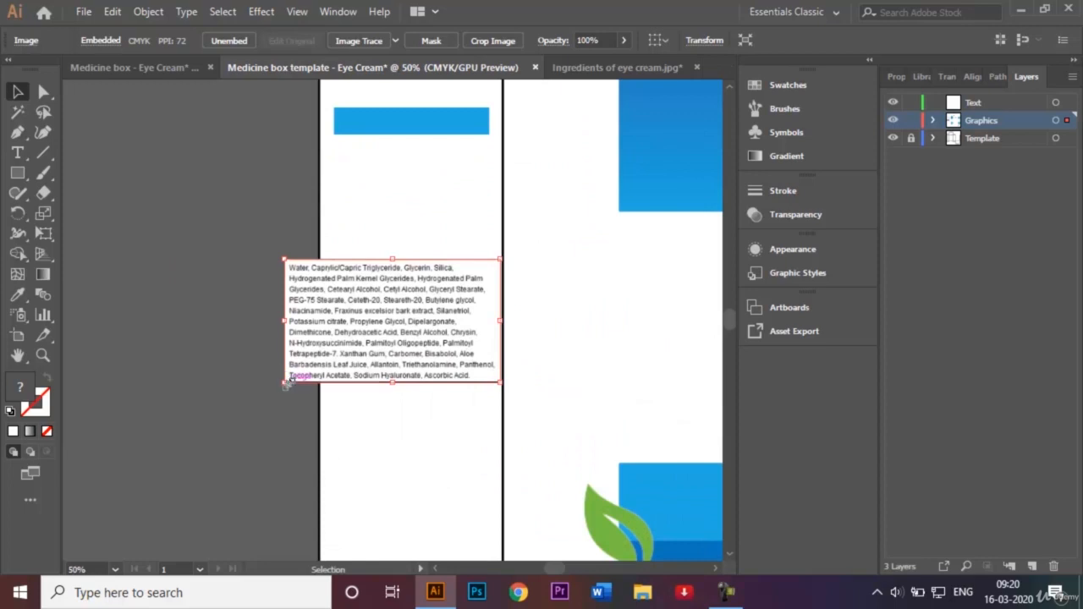
{"action": "left_click_drag", "start_coordinate": [284, 382], "coordinate": [305, 369]}
{"action": "left_click_drag", "start_coordinate": [375, 318], "coordinate": [425, 193]}
{"action": "left_click", "coordinate": [581, 315]}
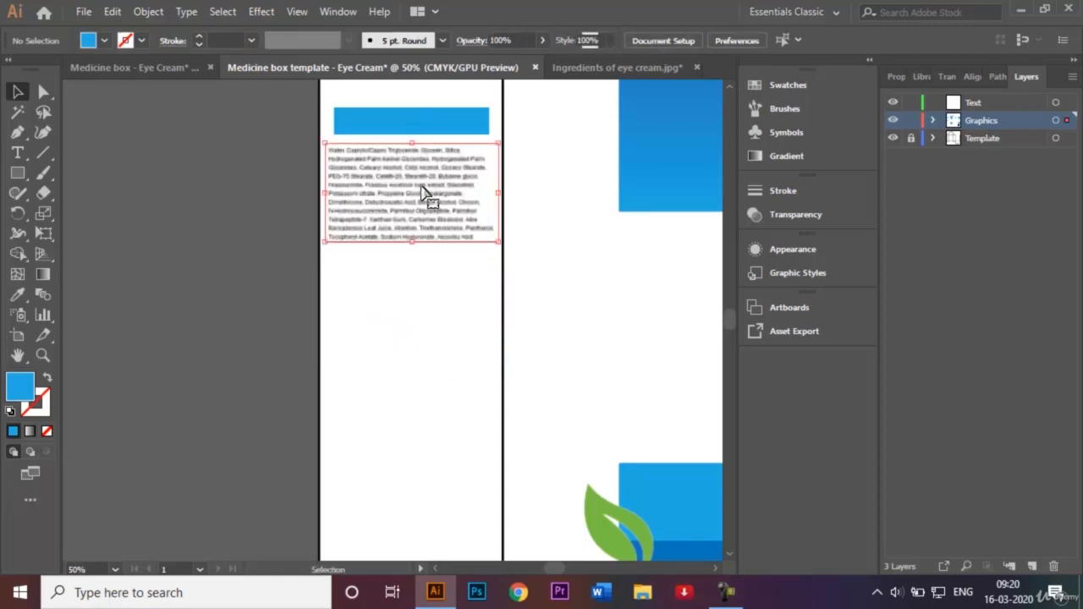
Step: Lock the Graphics layer with Text as the active layer, and close the Ingredients of eye cream.jpg document
{"action": "left_click", "coordinate": [910, 120]}
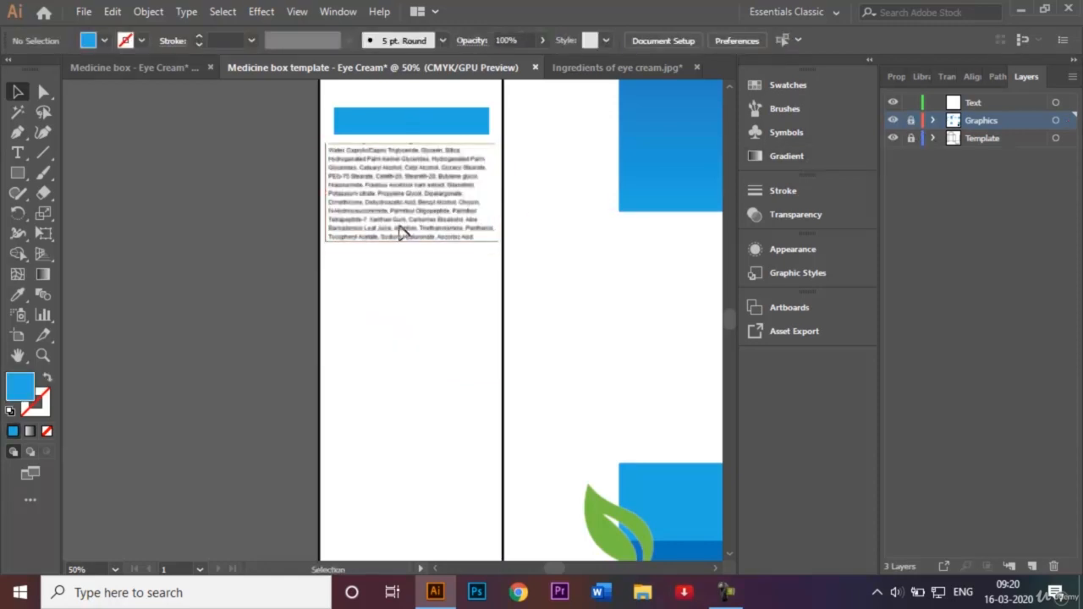
{"action": "key", "text": "ctrl+minus"}
{"action": "key", "text": "ctrl+minus"}
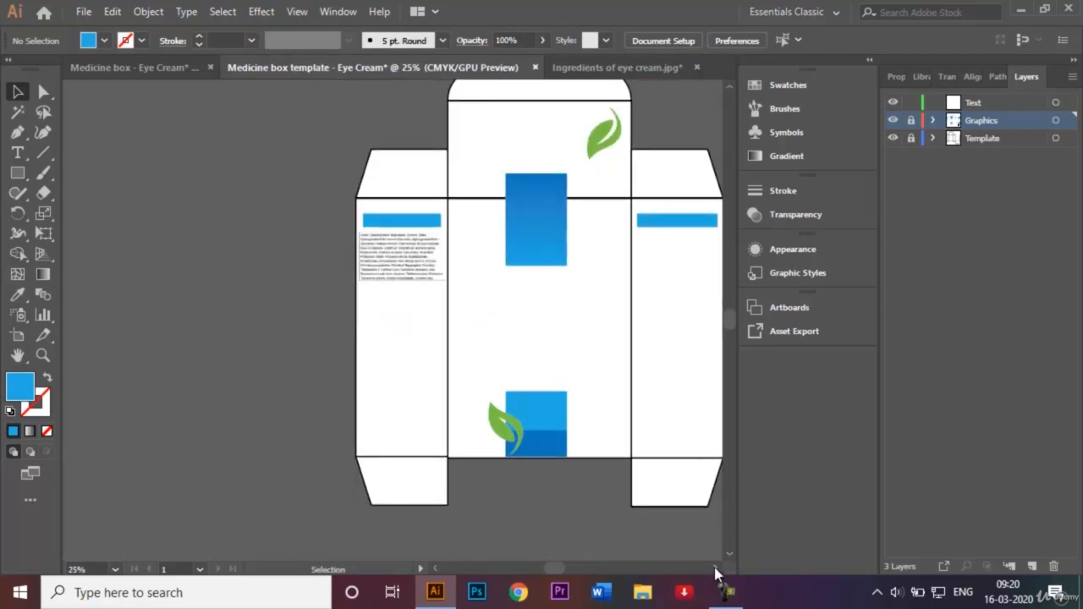
{"action": "scroll", "coordinate": [715, 573], "scroll_direction": "right", "scroll_amount": 10}
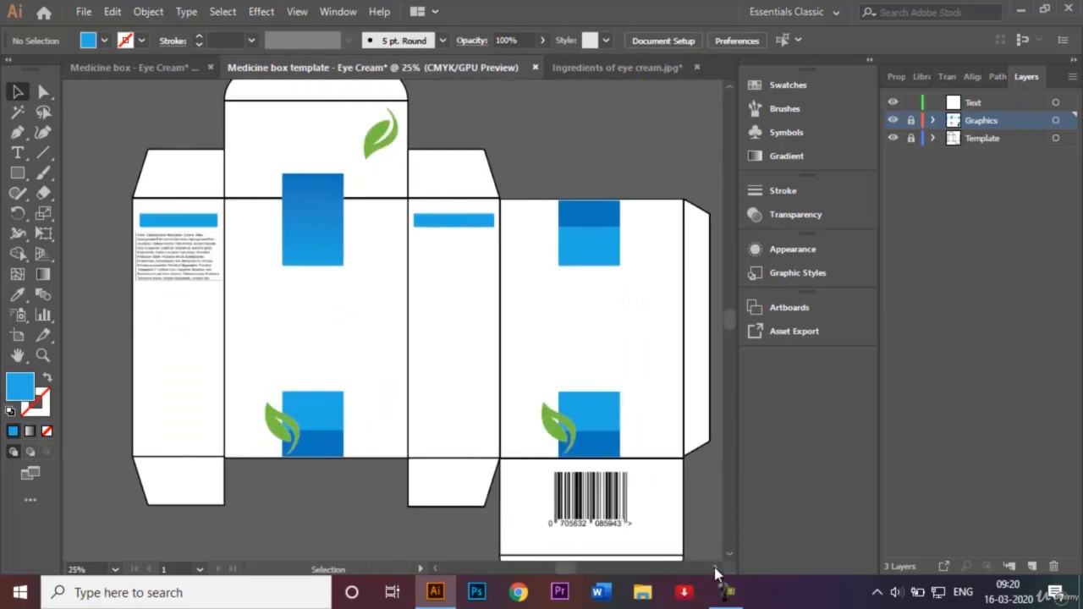
{"action": "left_click", "coordinate": [993, 106]}
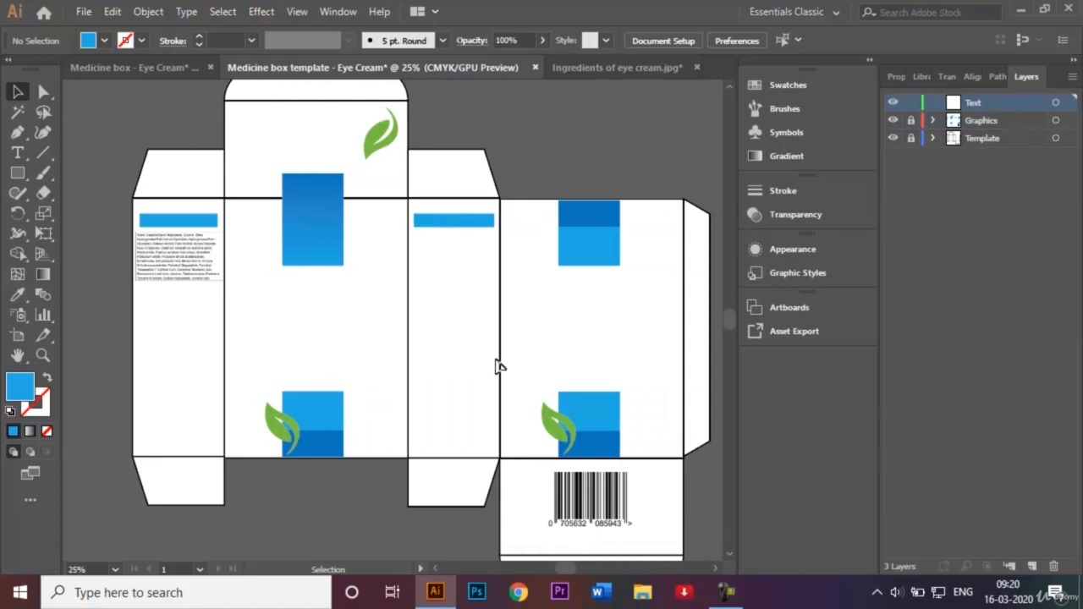
{"action": "left_click", "coordinate": [697, 67]}
{"action": "left_click", "coordinate": [626, 318]}
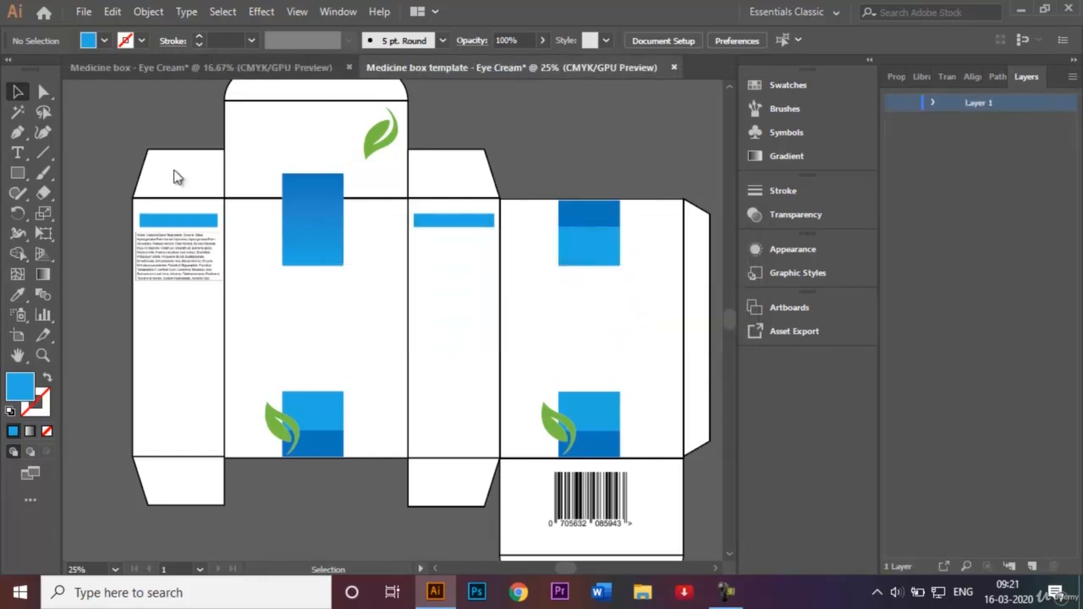
Step: Add a text box reading EYE CREAM between the blue blocks of the outer wide panel, at 72 pt
{"action": "left_click", "coordinate": [17, 152]}
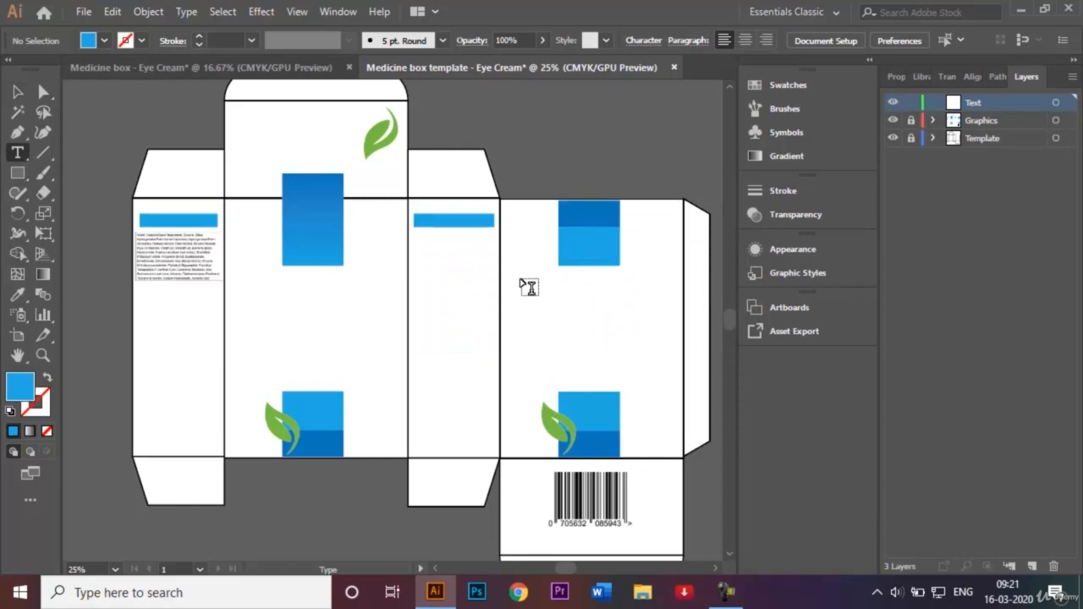
{"action": "left_click_drag", "start_coordinate": [521, 280], "coordinate": [669, 369]}
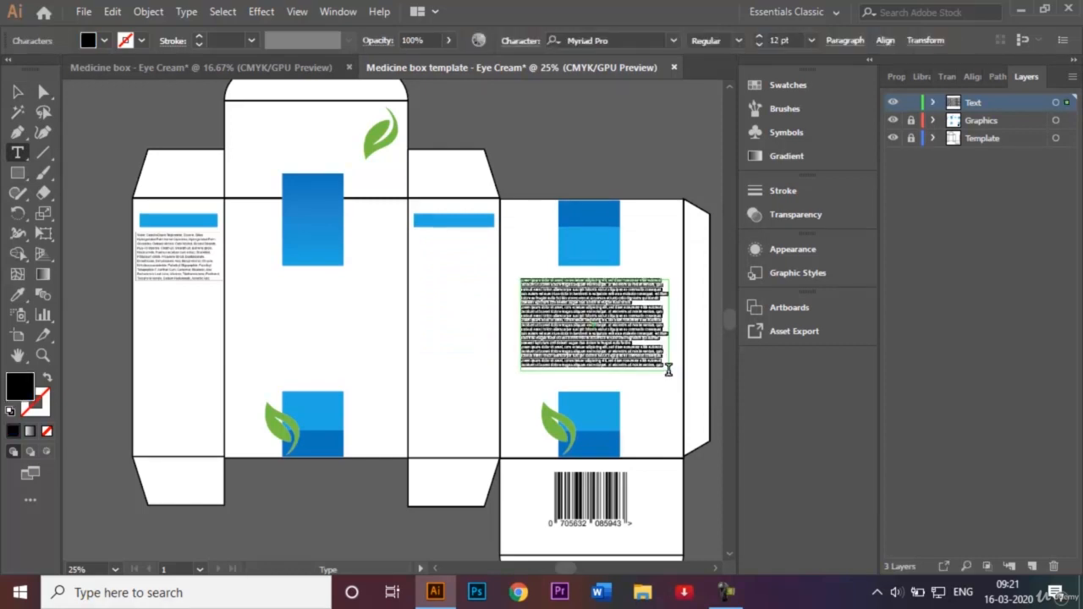
{"action": "key", "text": "BackSpace"}
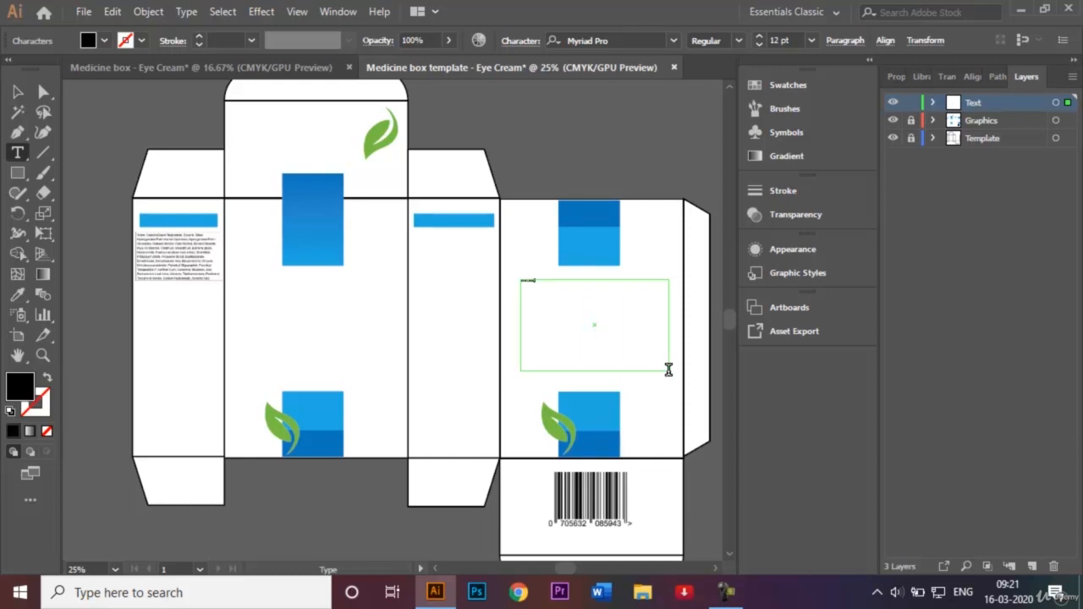
{"action": "left_click", "coordinate": [17, 91]}
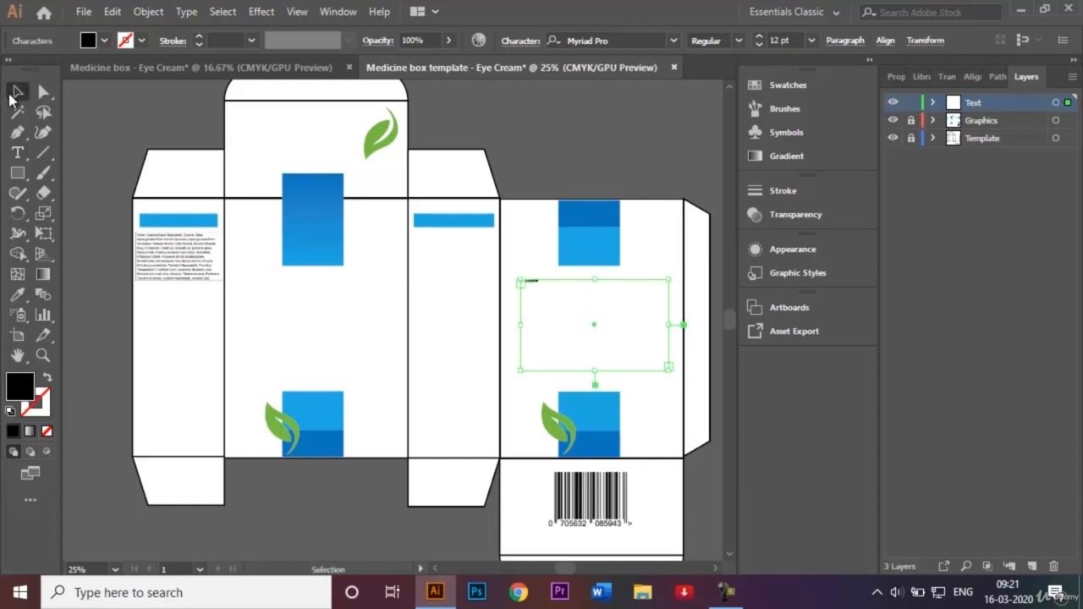
{"action": "left_click", "coordinate": [813, 40]}
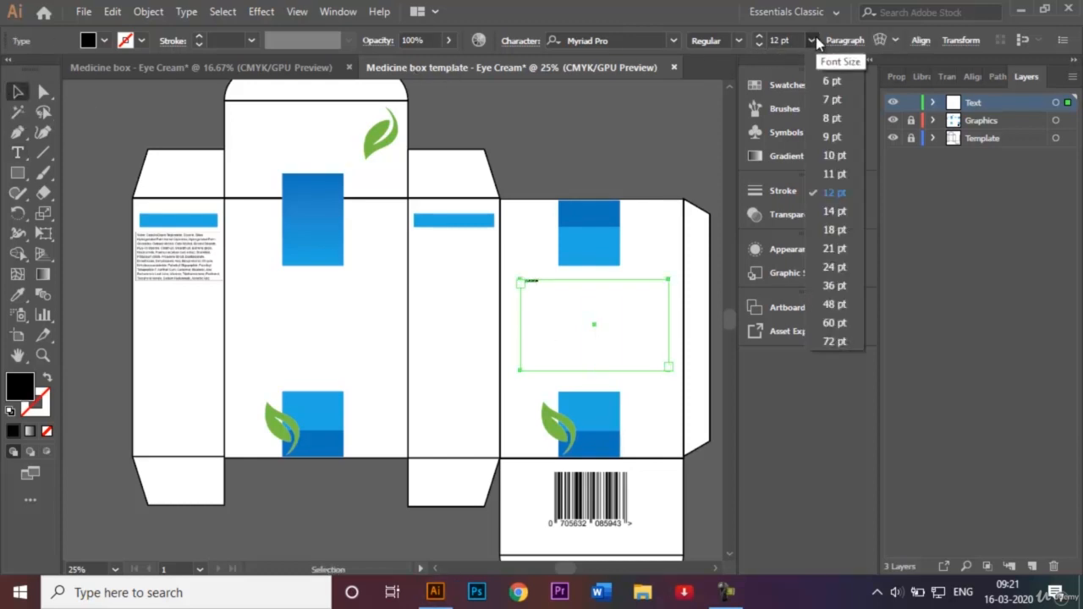
{"action": "left_click", "coordinate": [855, 344]}
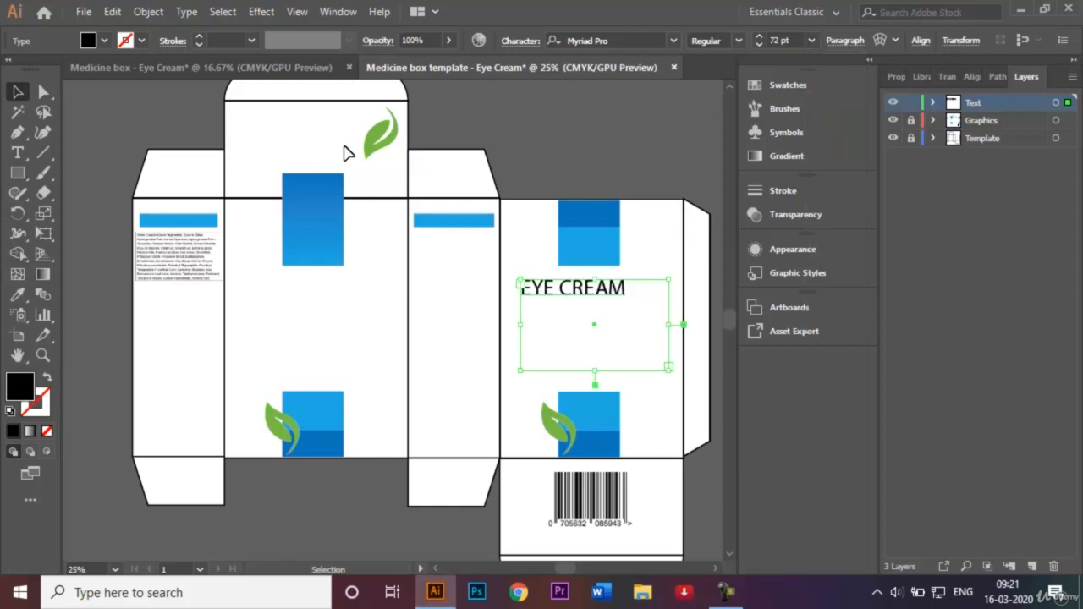
Step: Expand the EYE CREAM text's object and fill, and enlarge the lettering to span almost the full panel width
{"action": "left_click", "coordinate": [149, 12]}
{"action": "left_click", "coordinate": [261, 187]}
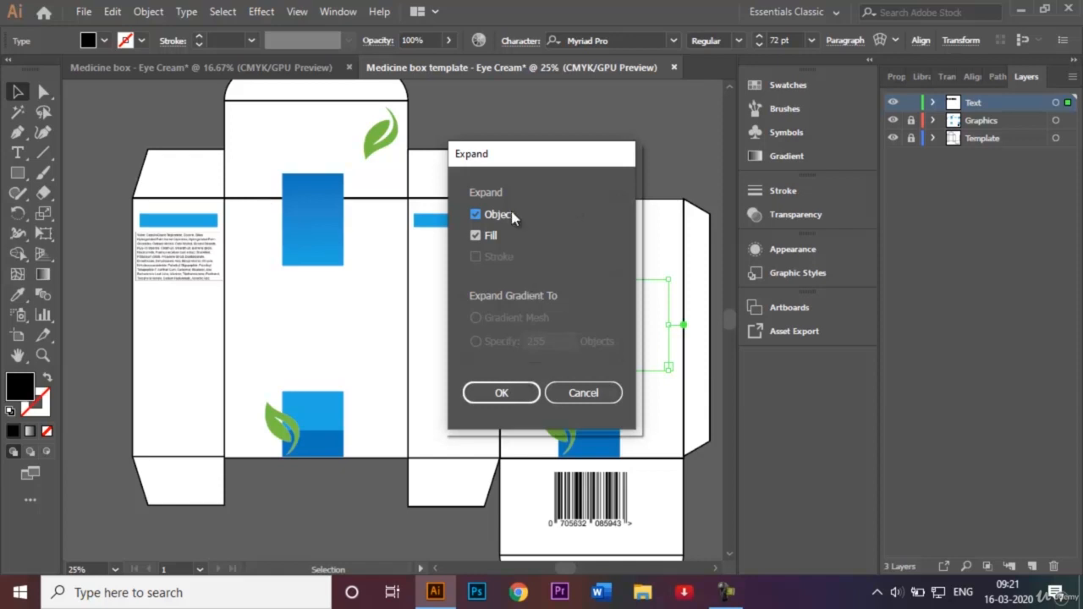
{"action": "left_click", "coordinate": [506, 396]}
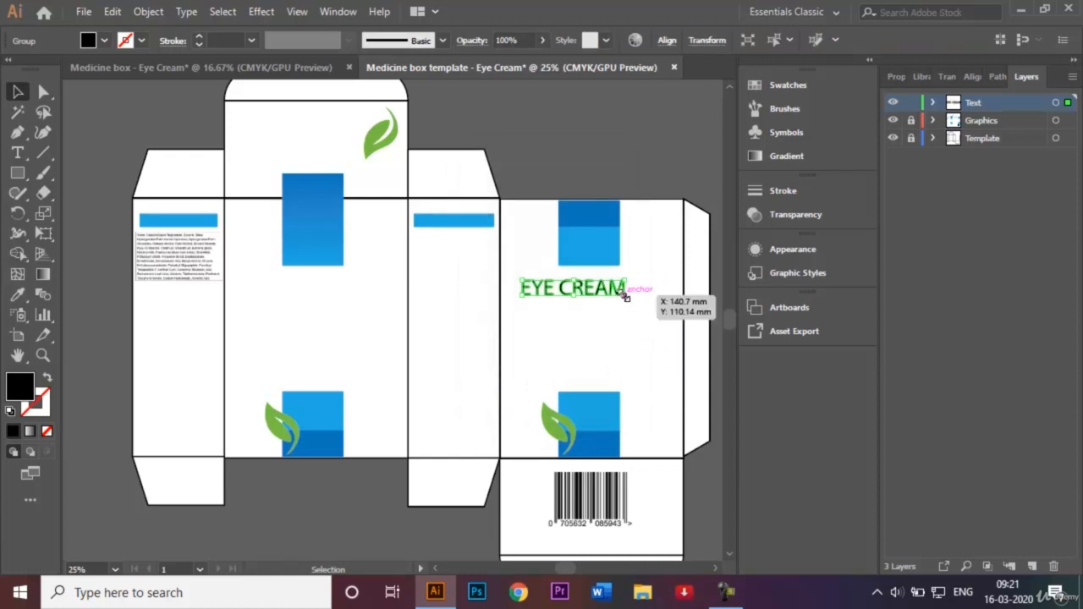
{"action": "left_click_drag", "start_coordinate": [625, 298], "coordinate": [672, 313]}
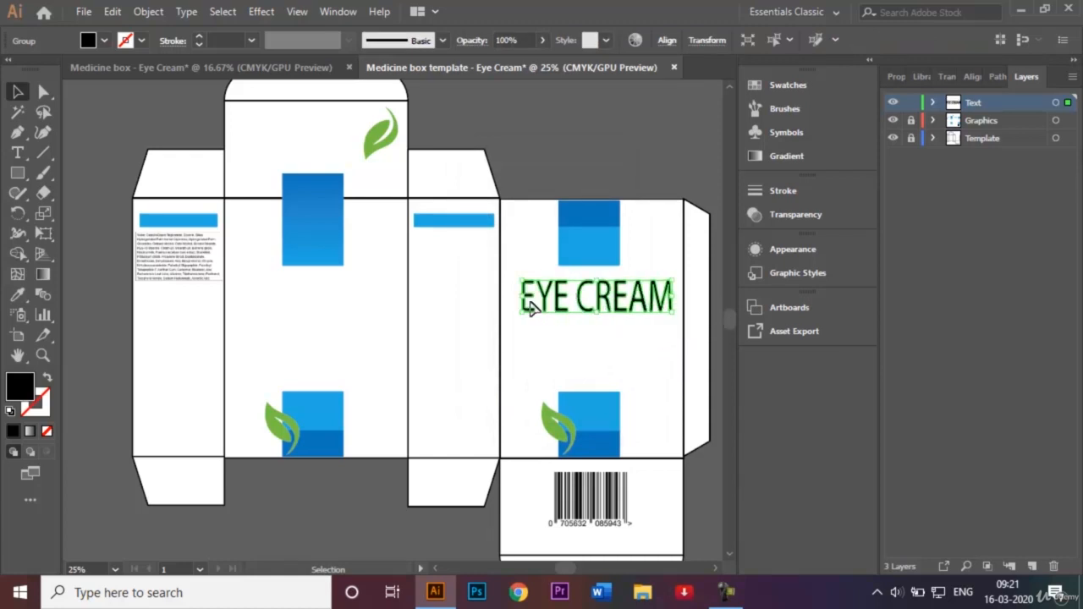
{"action": "left_click_drag", "start_coordinate": [521, 313], "coordinate": [508, 316]}
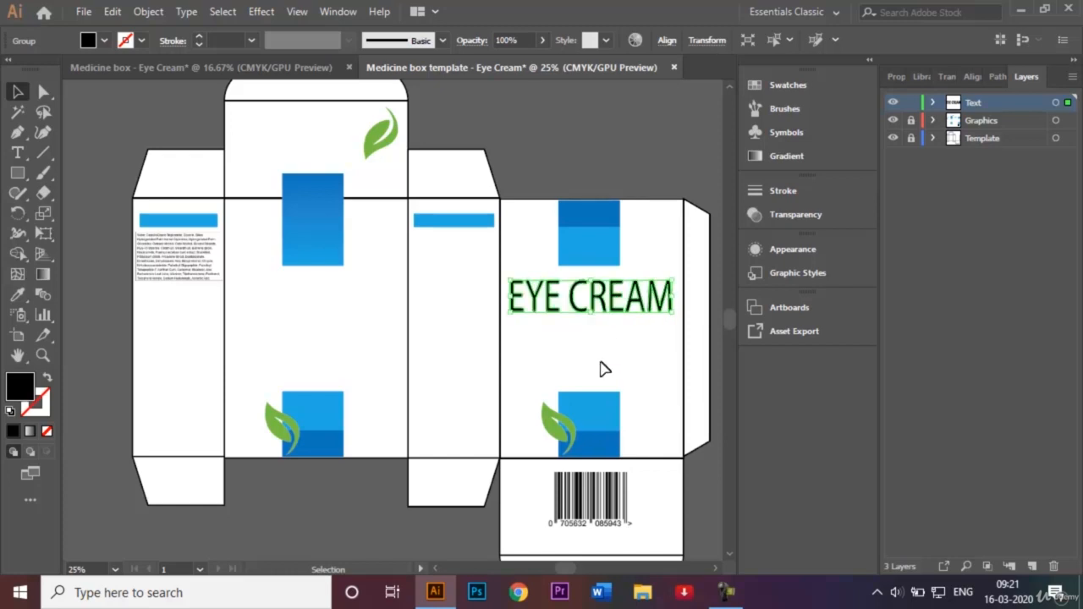
Step: Nudge the EYE CREAM lettering down to sit midway between the panel's upper and lower blue blocks
{"action": "key", "text": "Down"}
{"action": "key", "text": "Down"}
{"action": "key", "text": "Down"}
{"action": "key", "text": "Down"}
{"action": "key", "text": "Down"}
{"action": "key", "text": "Down"}
{"action": "key", "text": "Down"}
{"action": "key", "text": "Down"}
{"action": "key", "text": "Down"}
{"action": "key", "text": "Down"}
{"action": "key", "text": "Down"}
{"action": "key", "text": "Down"}
{"action": "key", "text": "Down"}
{"action": "key", "text": "Down"}
{"action": "key", "text": "Down"}
{"action": "key", "text": "Down"}
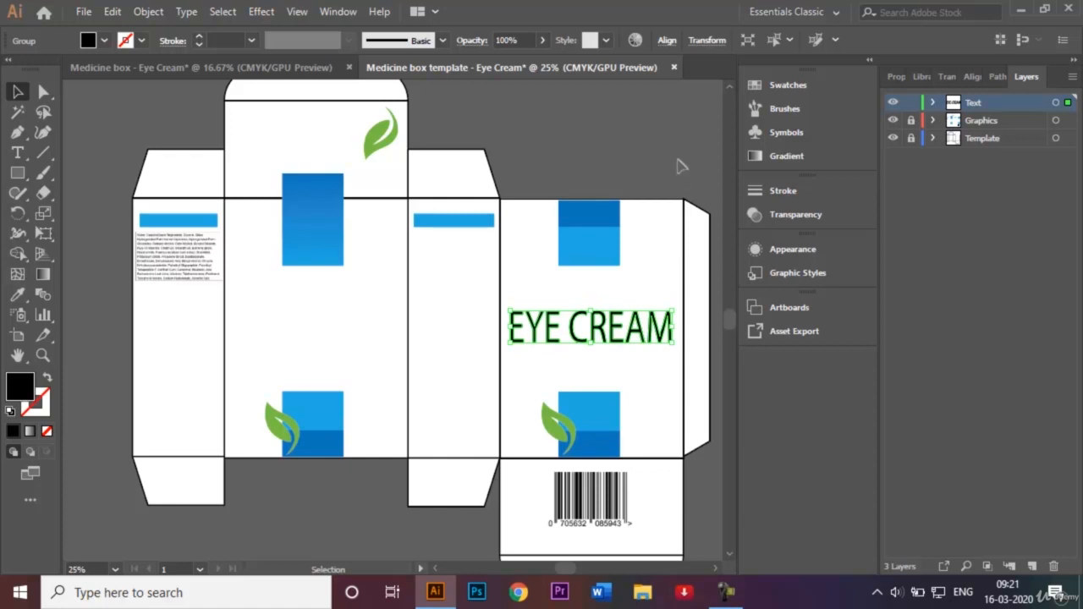
{"action": "left_click", "coordinate": [646, 112]}
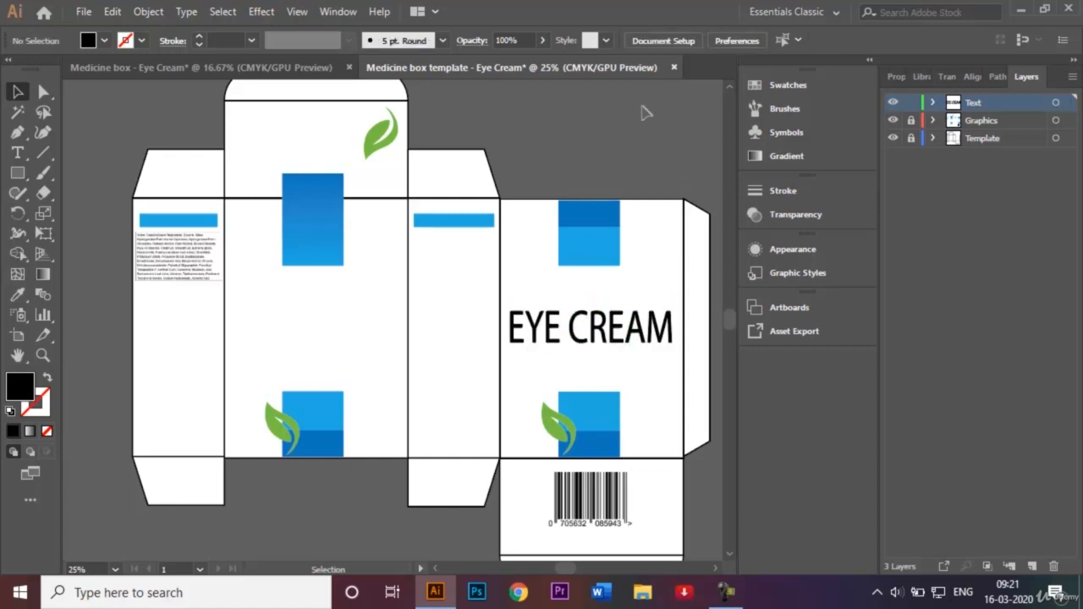
Step: Following the finished reference, add a text box reading "Directions to use:" at 48 pt below the blue bar of the narrow panel between the wide panels
{"action": "left_click", "coordinate": [294, 67]}
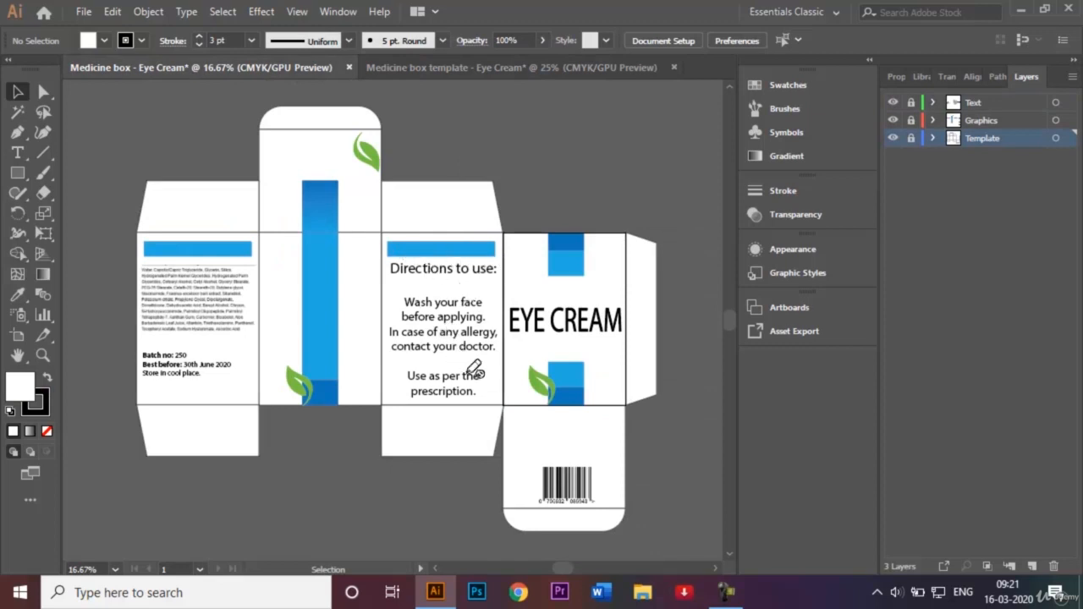
{"action": "left_click", "coordinate": [450, 65]}
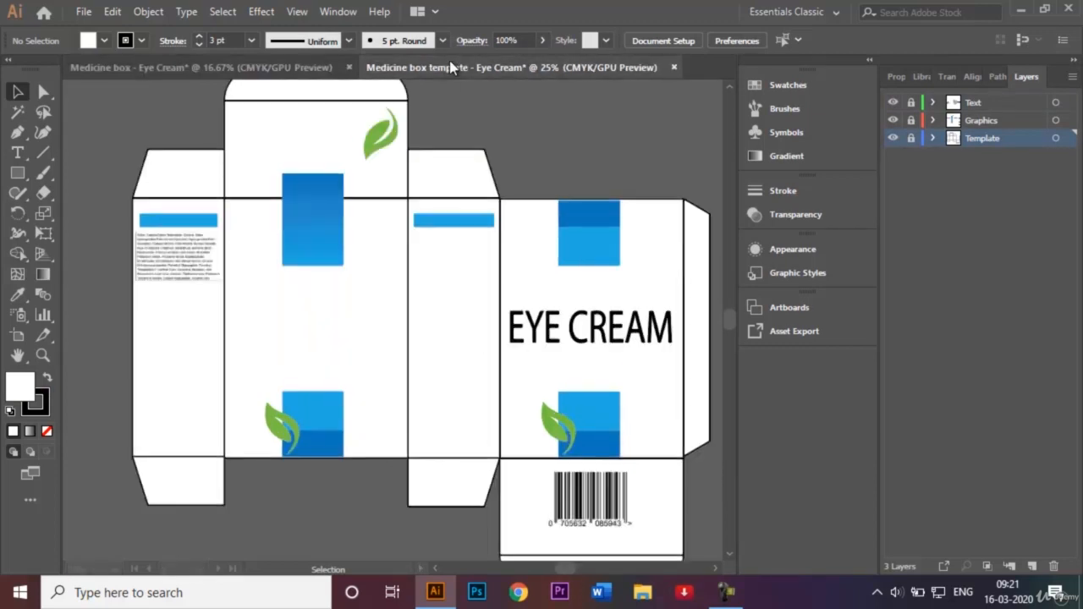
{"action": "left_click", "coordinate": [17, 159]}
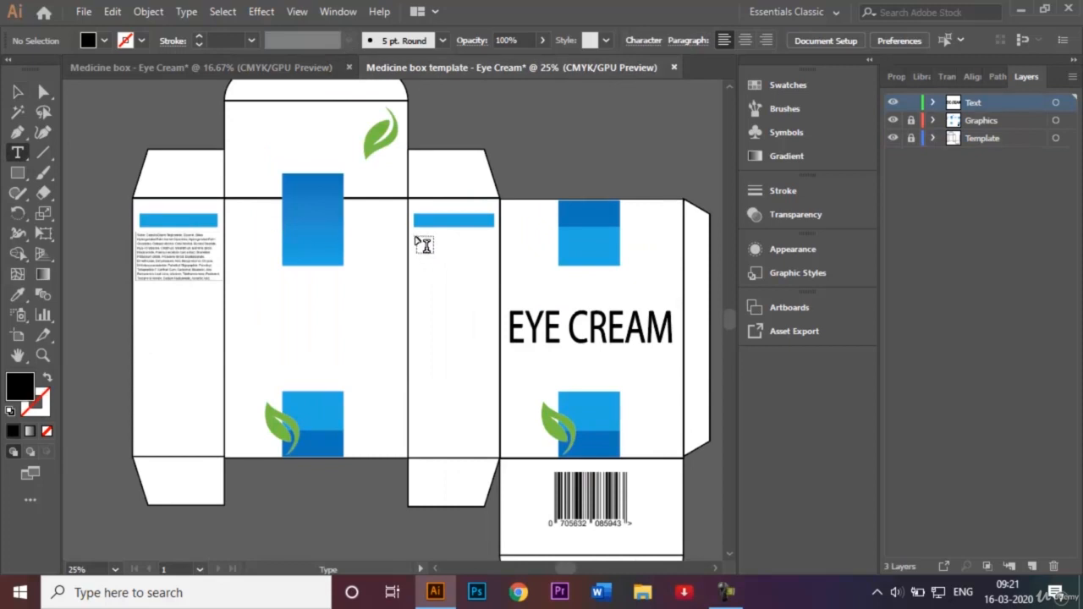
{"action": "left_click_drag", "start_coordinate": [415, 239], "coordinate": [493, 447]}
{"action": "key", "text": "Delete"}
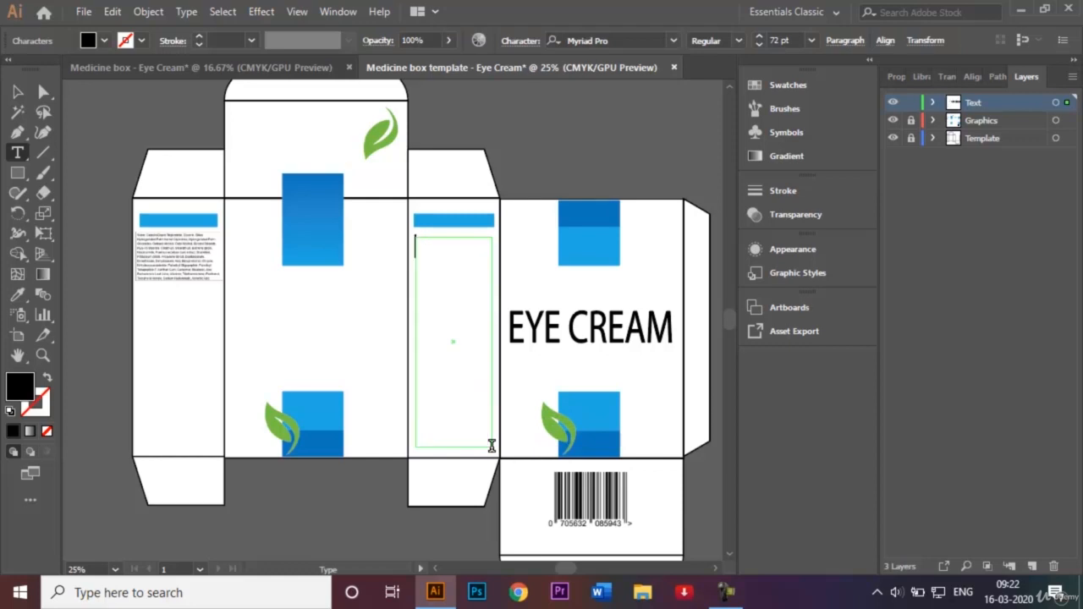
{"action": "type", "text": "Directions to"}
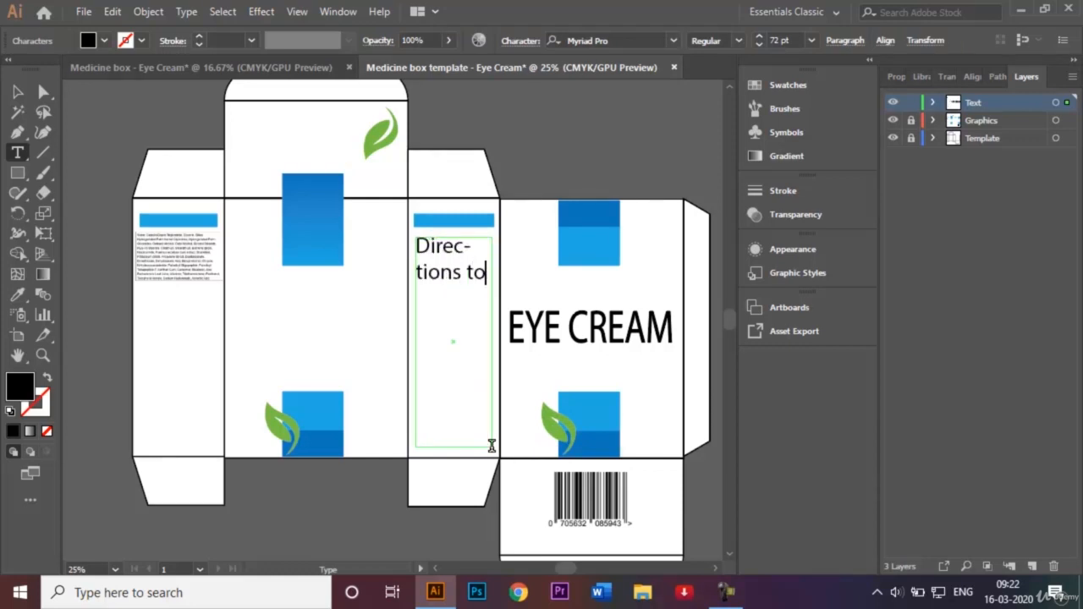
{"action": "type", "text": " use:"}
{"action": "left_click_drag", "start_coordinate": [453, 297], "coordinate": [406, 236]}
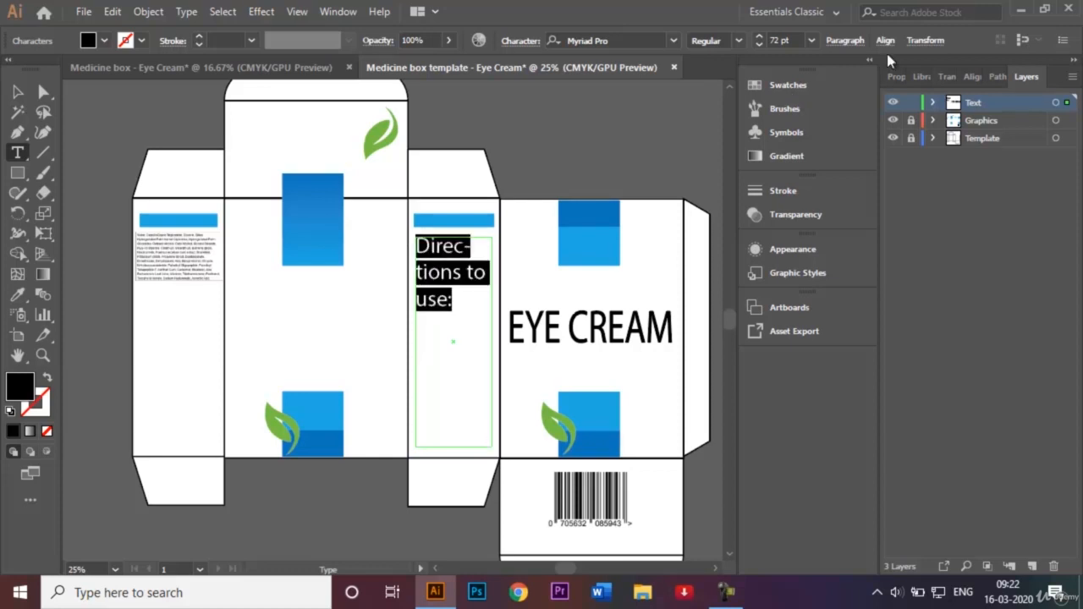
{"action": "left_click", "coordinate": [811, 39]}
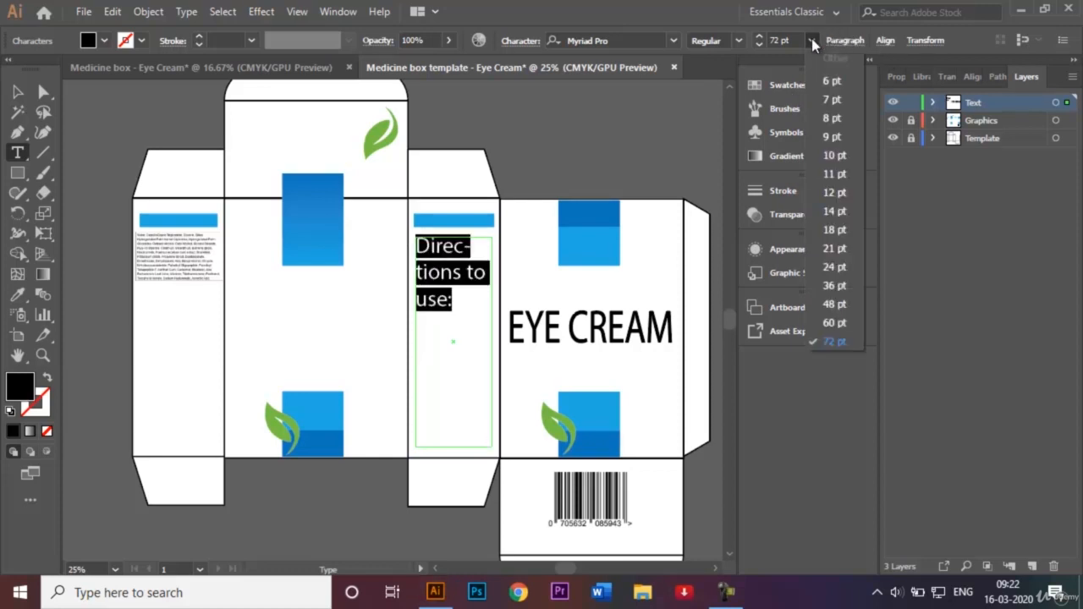
{"action": "left_click", "coordinate": [834, 304]}
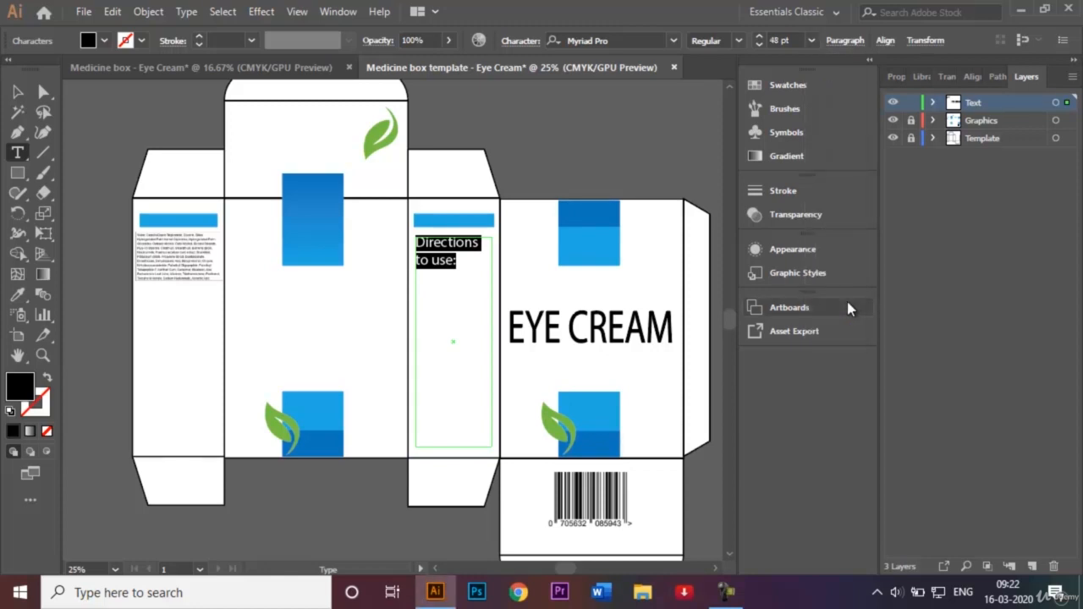
Step: Leave a blank line below the "Directions to use:" heading and add "Wash your face thouroughly before you apply."
{"action": "left_click", "coordinate": [458, 260]}
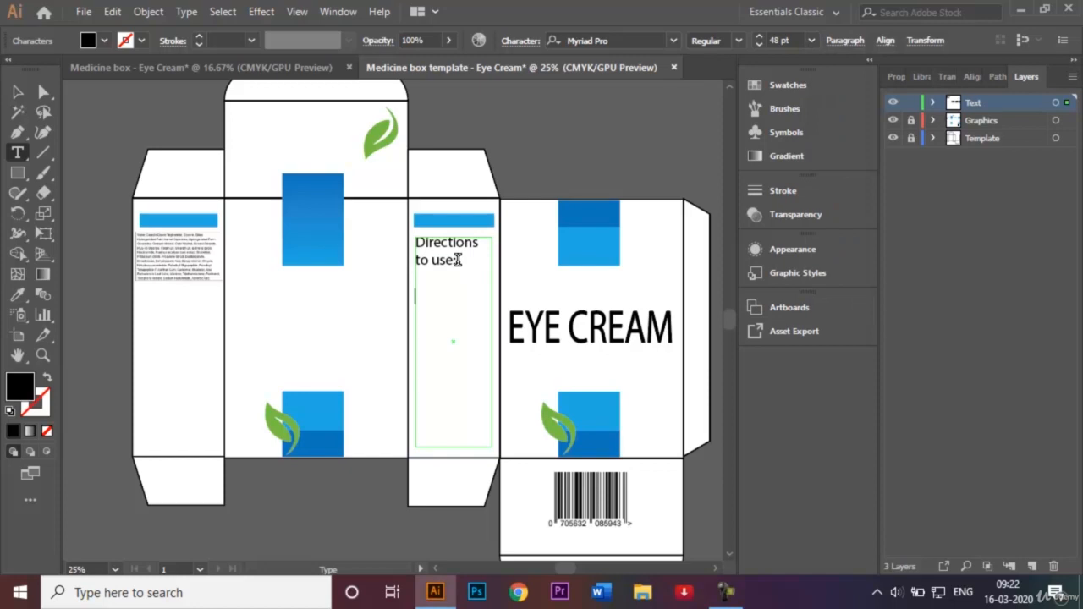
{"action": "type", "text": "Wash uyour face "}
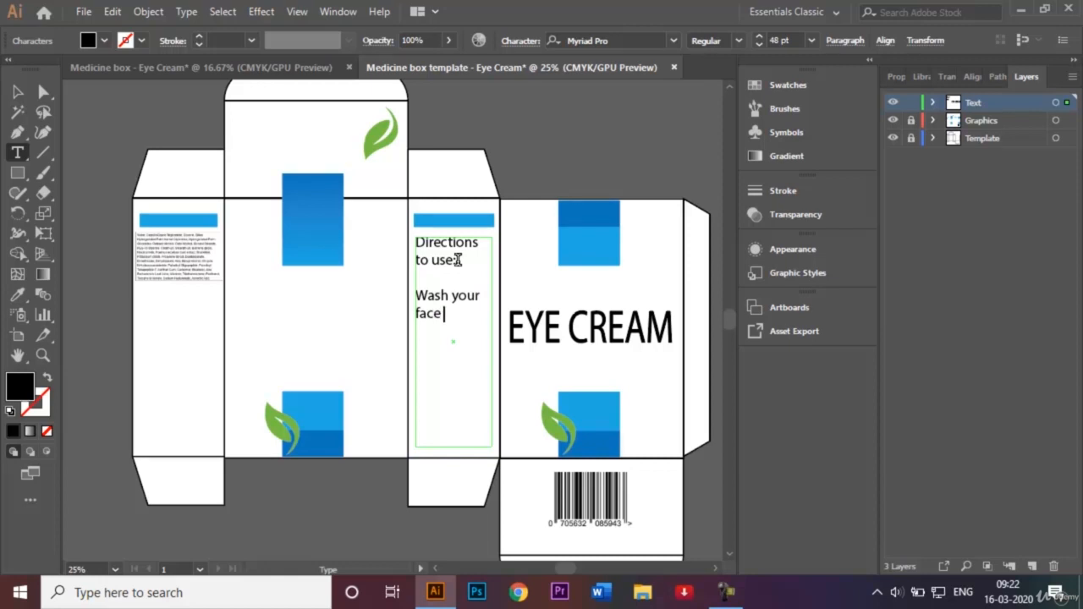
{"action": "type", "text": "thouroughly before you"}
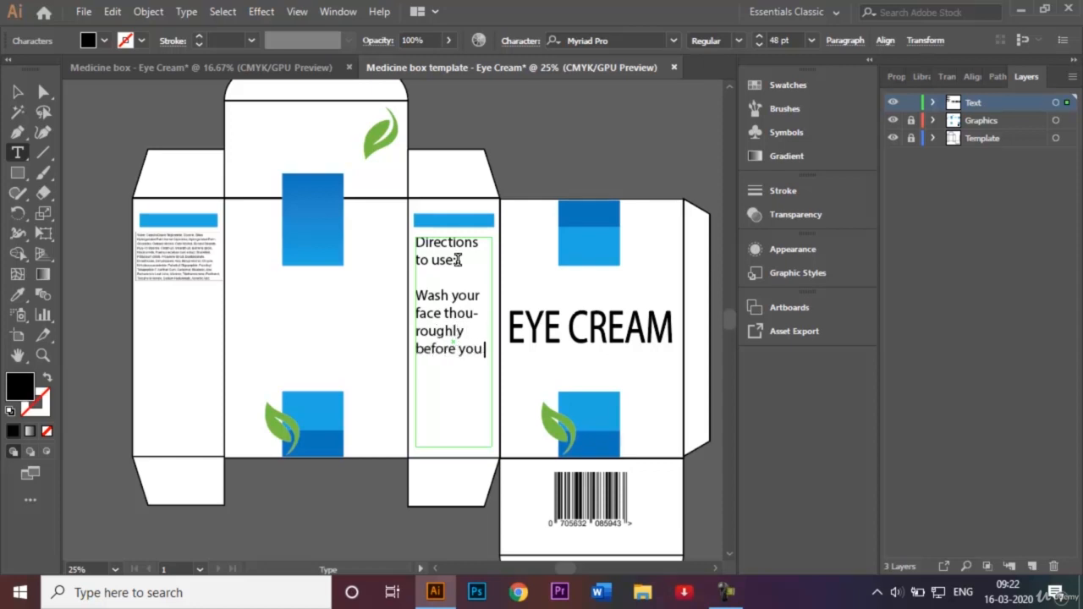
{"action": "type", "text": " apply."}
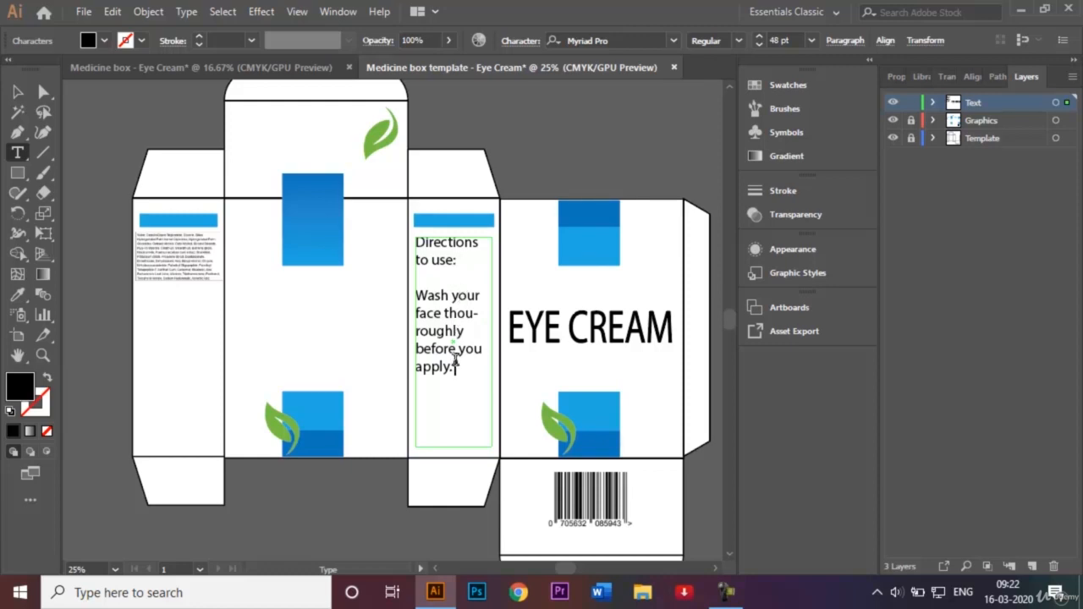
Step: Set the "Wash your face thouroughly before you apply." sentence to 36 pt
{"action": "left_click_drag", "start_coordinate": [455, 370], "coordinate": [403, 292]}
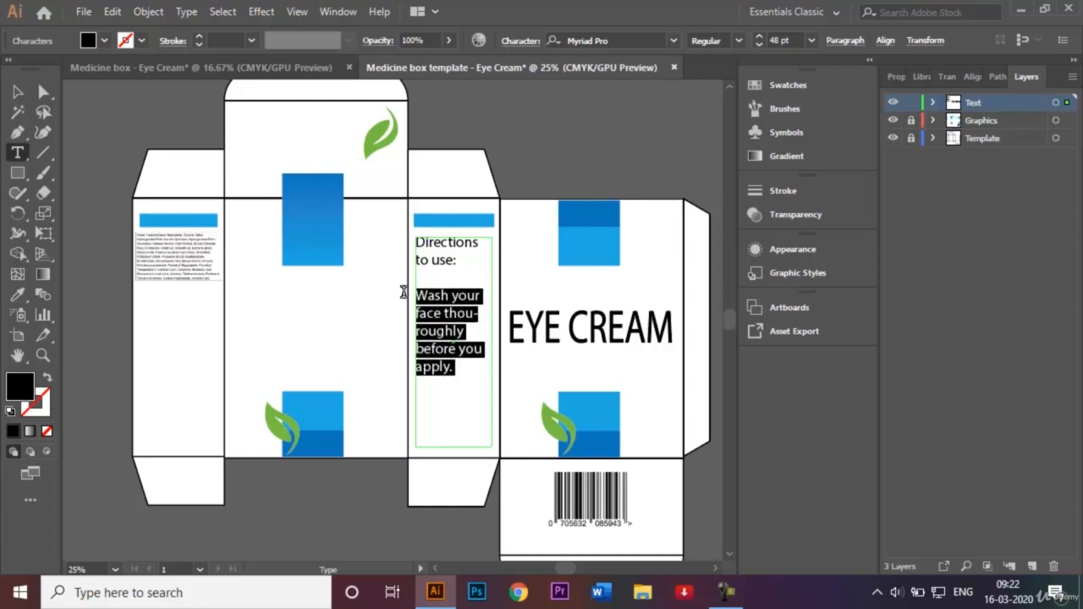
{"action": "left_click", "coordinate": [816, 40]}
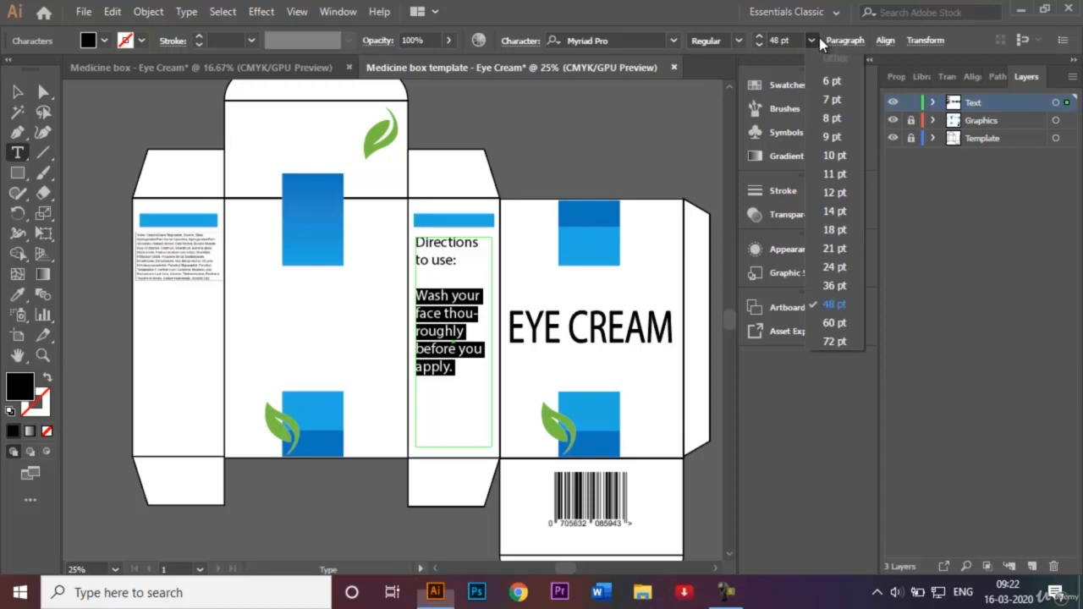
{"action": "left_click", "coordinate": [838, 286]}
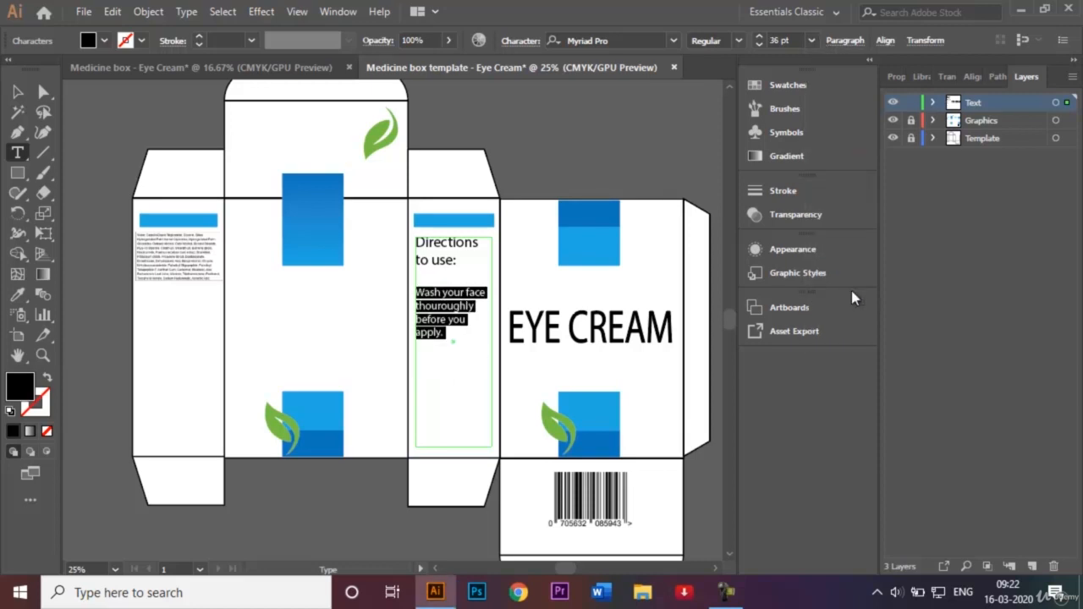
Step: After checking the finished reference, continue the directions text with "In case of any allergic reaction, consult your doctor."
{"action": "left_click", "coordinate": [447, 332]}
{"action": "left_click", "coordinate": [279, 67]}
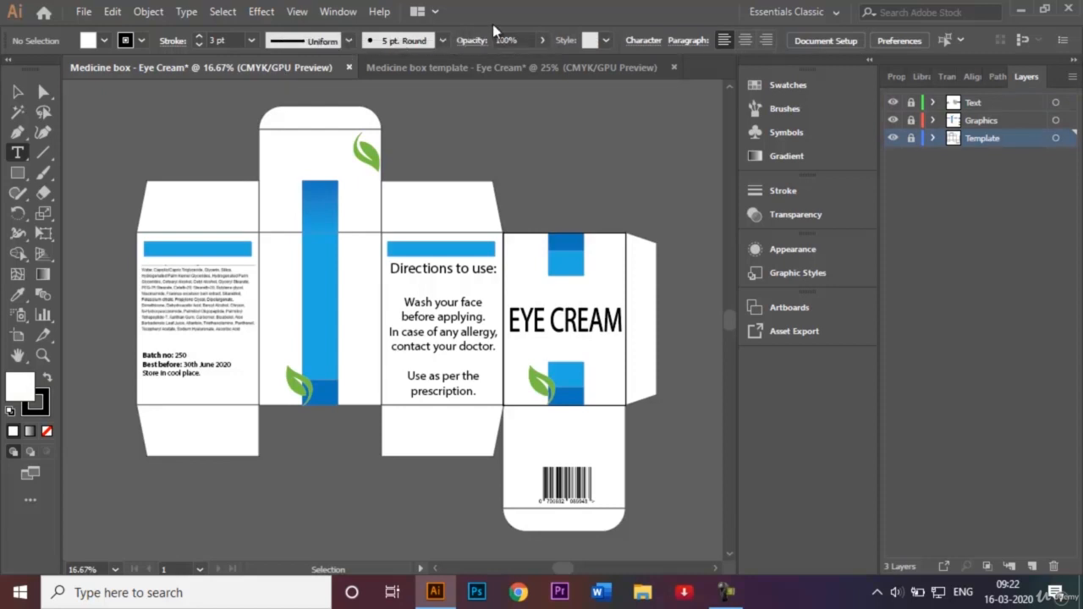
{"action": "left_click", "coordinate": [505, 66]}
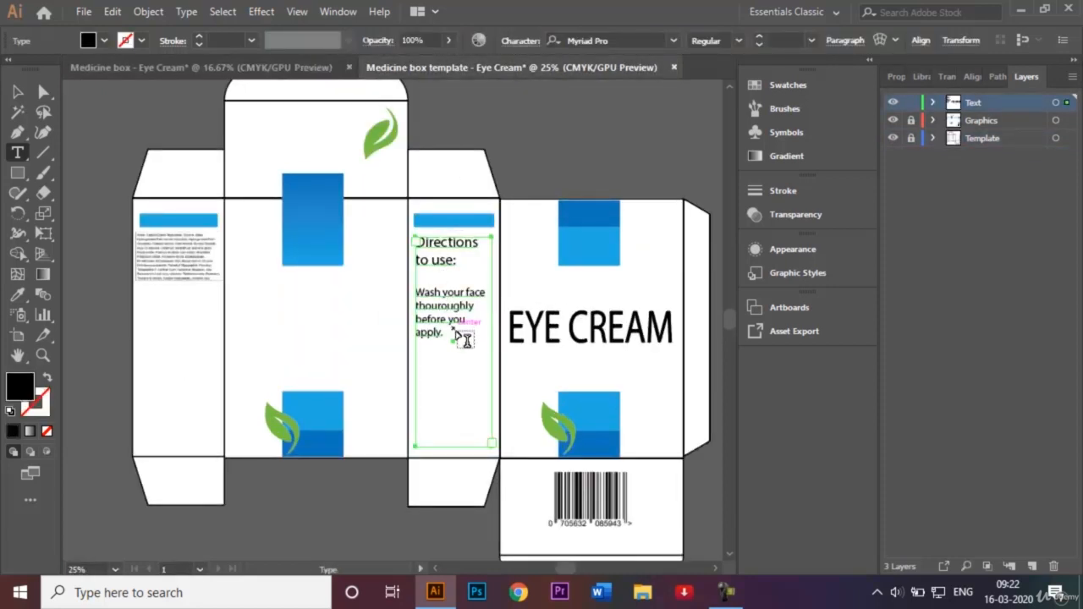
{"action": "left_click", "coordinate": [441, 332]}
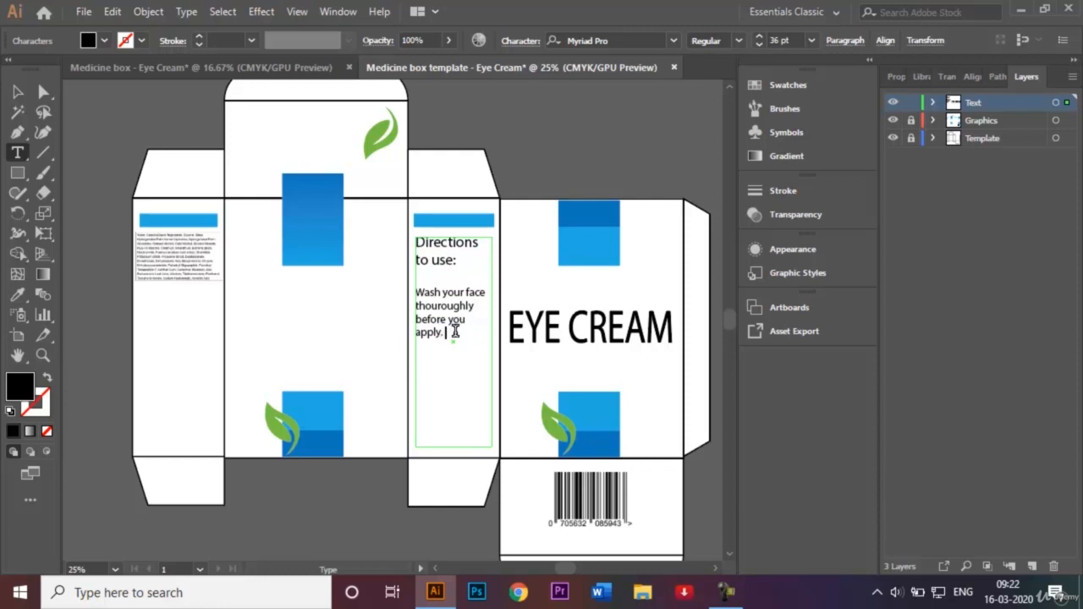
{"action": "type", "text": "In case of an"}
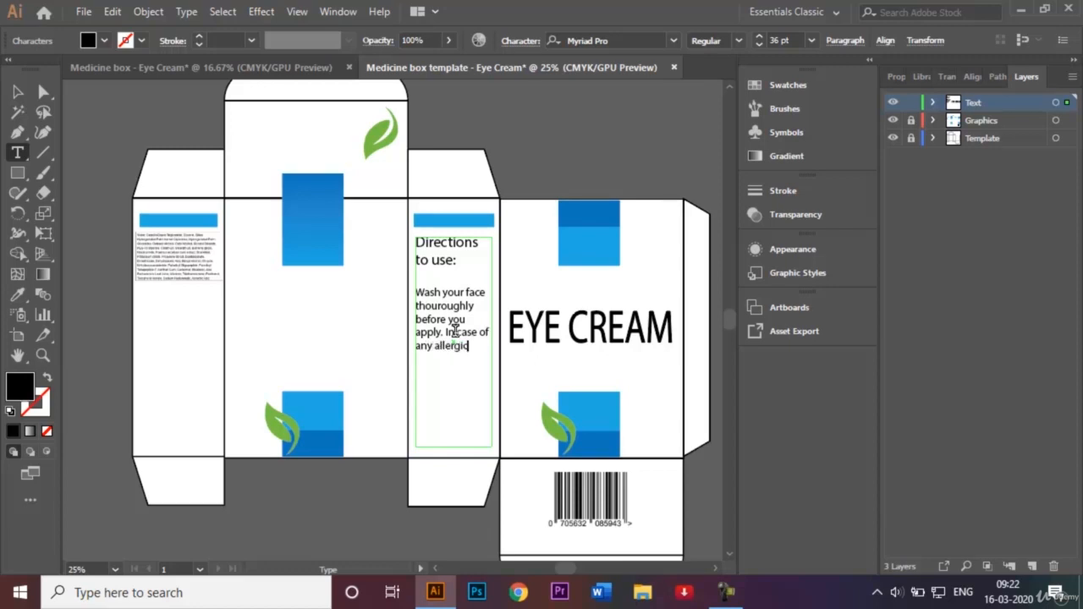
{"action": "type", "text": "y allergix"}
{"action": "type", "text": " reaction, consu"}
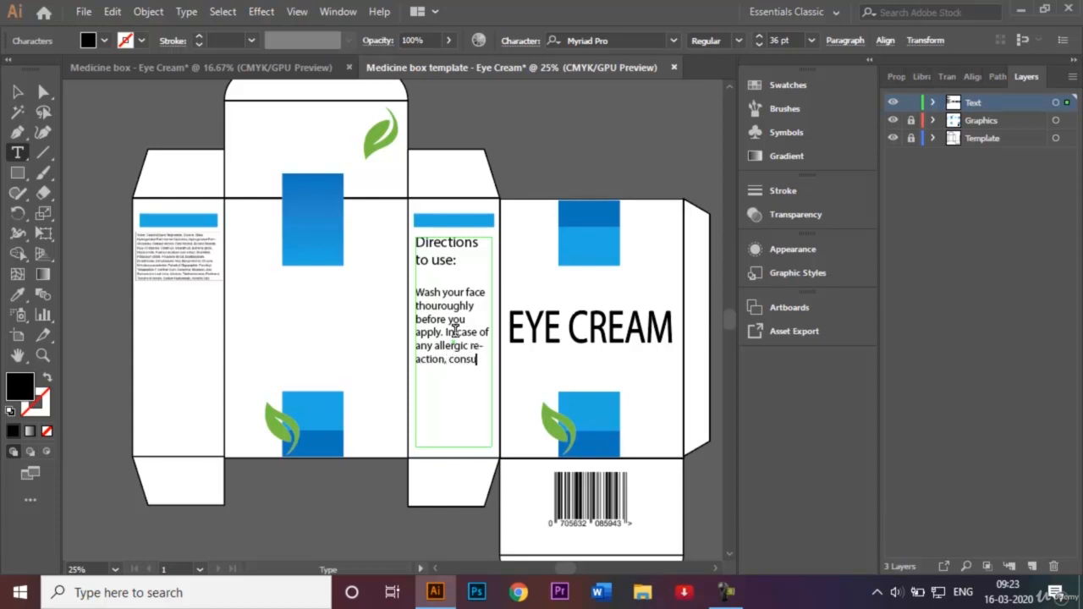
{"action": "type", "text": "lt your doctor immed"}
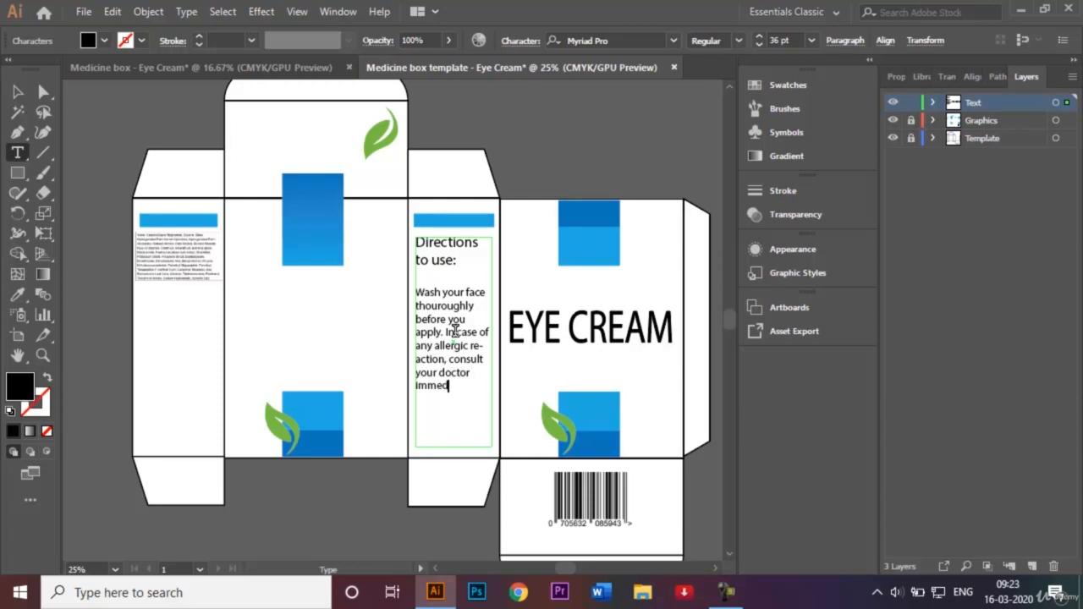
{"action": "type", "text": "eat"}
{"action": "key", "text": "BackSpace"}
{"action": "key", "text": "BackSpace"}
{"action": "key", "text": "BackSpace"}
{"action": "key", "text": "BackSpace"}
{"action": "key", "text": "BackSpace"}
{"action": "key", "text": "BackSpace"}
{"action": "key", "text": "BackSpace"}
{"action": "type", "text": "r."}
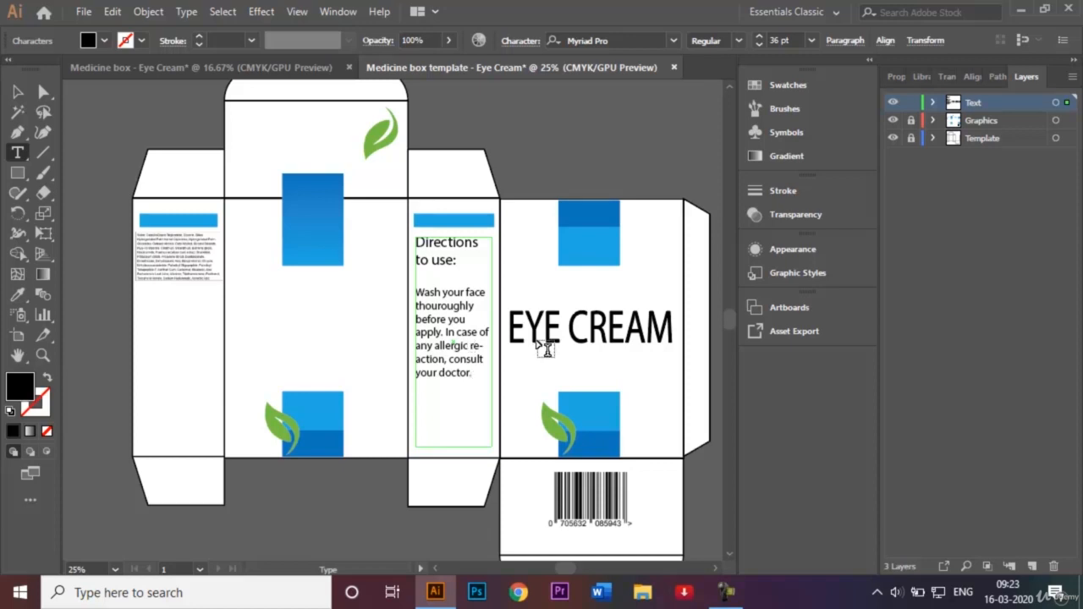
Step: Insert line breaks before "reaction," and "consult" in the directions text so neither word is hyphenated
{"action": "key", "text": "Return"}
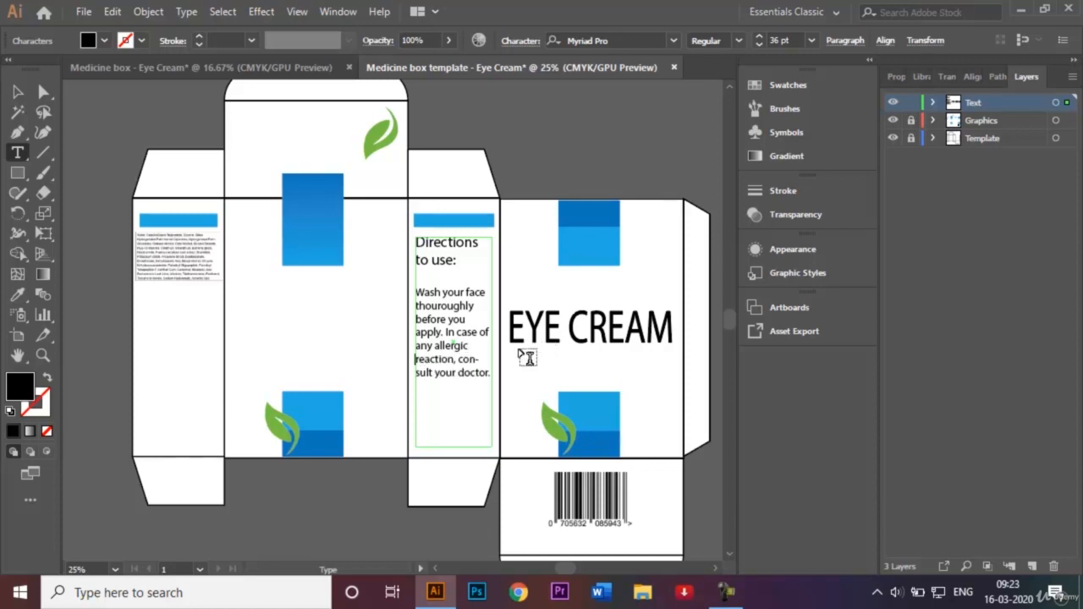
{"action": "left_click", "coordinate": [459, 357]}
{"action": "key", "text": "Return"}
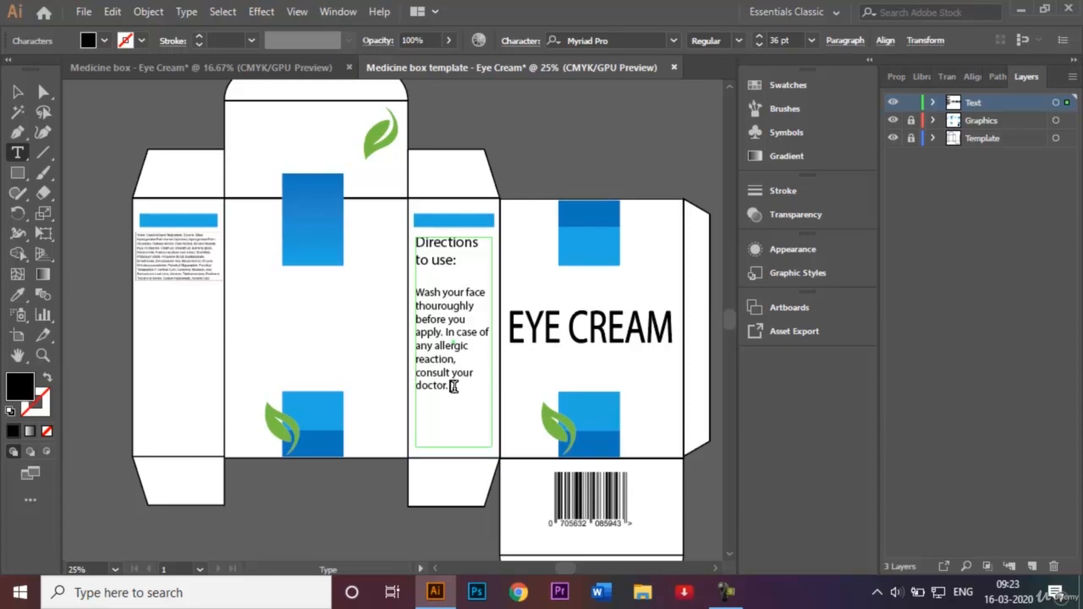
Step: Leave a blank line below the allergy sentence and add "Use the cream as per prescription."
{"action": "key", "text": "Return"}
{"action": "type", "text": "Use the cream as per pre"}
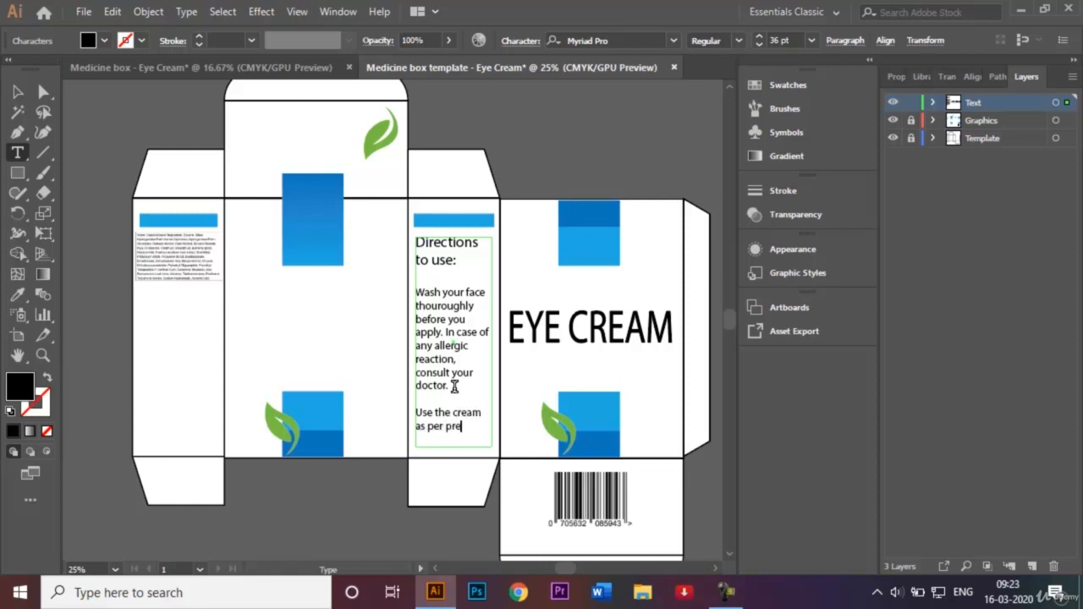
{"action": "type", "text": "iption."}
Step: Centre-align all the text in the directions text box
{"action": "left_click", "coordinate": [43, 90]}
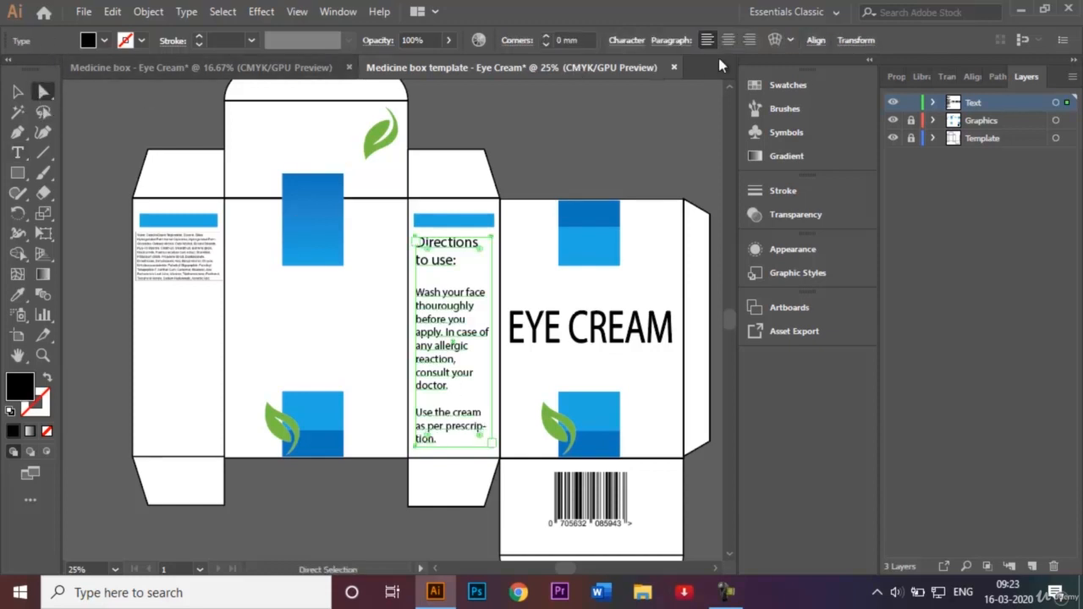
{"action": "left_click", "coordinate": [729, 40]}
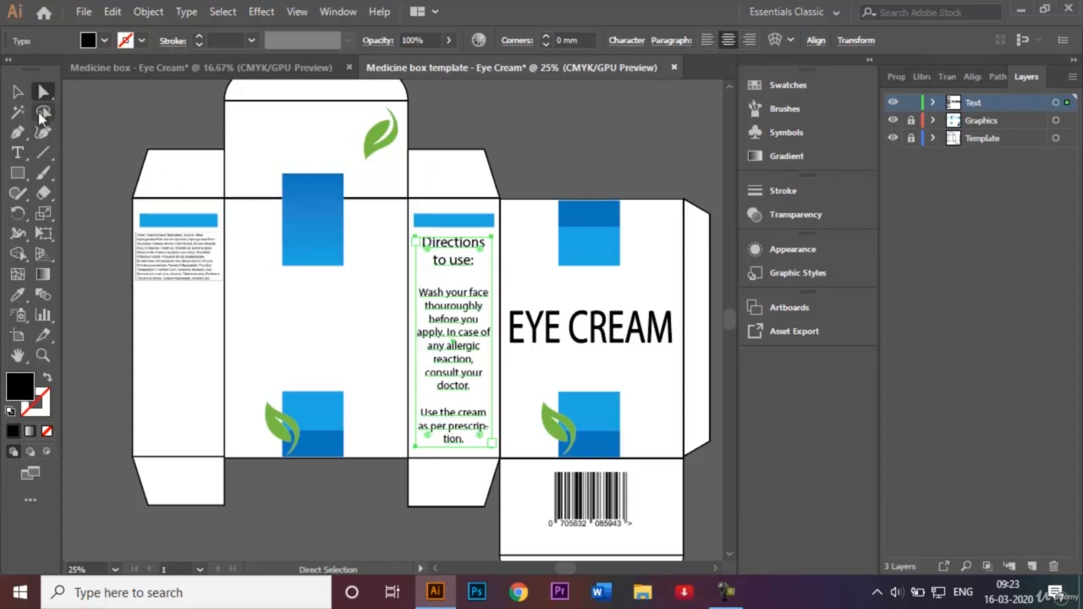
{"action": "left_click", "coordinate": [18, 92]}
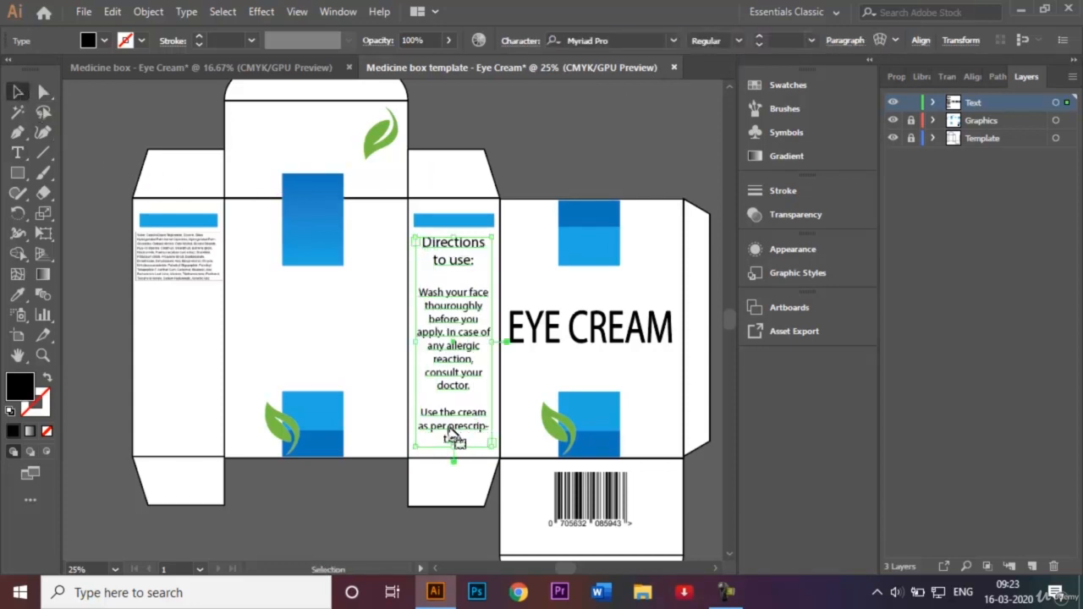
Step: Break the last directions sentence before "prescription." so the word sits whole on its own line
{"action": "key", "text": "t"}
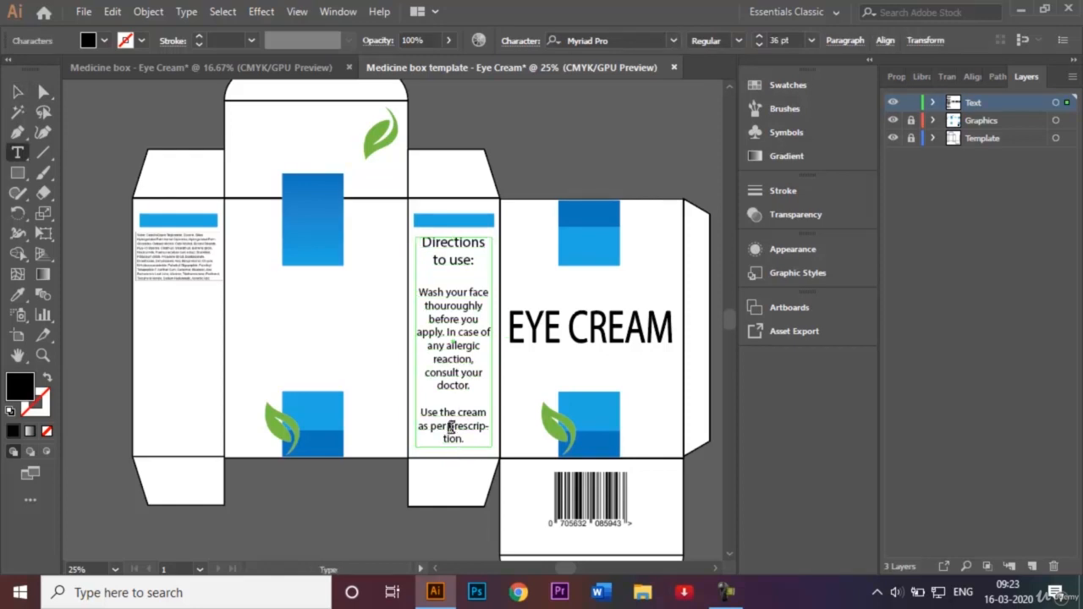
{"action": "left_click", "coordinate": [450, 428]}
{"action": "key", "text": "Return"}
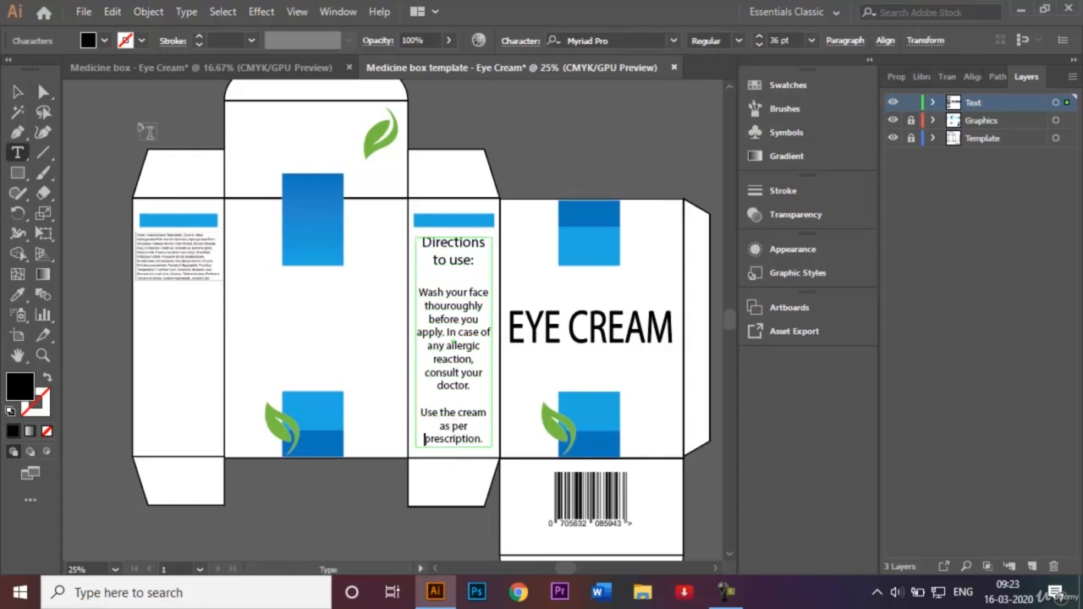
{"action": "left_click", "coordinate": [17, 93]}
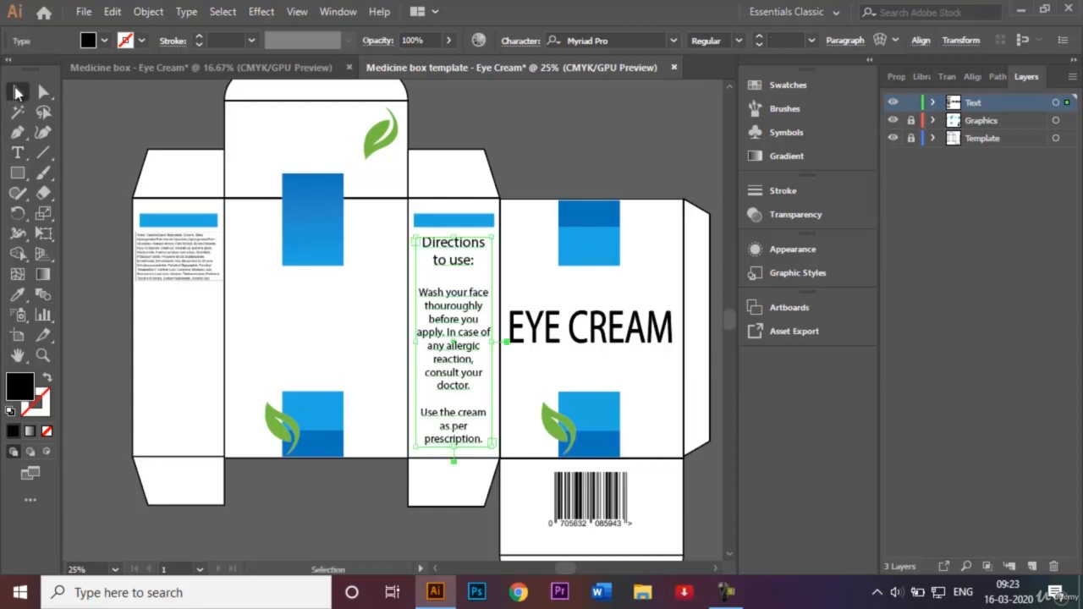
{"action": "left_click", "coordinate": [118, 166]}
Step: Change the "Directions to use:" heading's font style to Semibold
{"action": "double_click", "coordinate": [476, 254]}
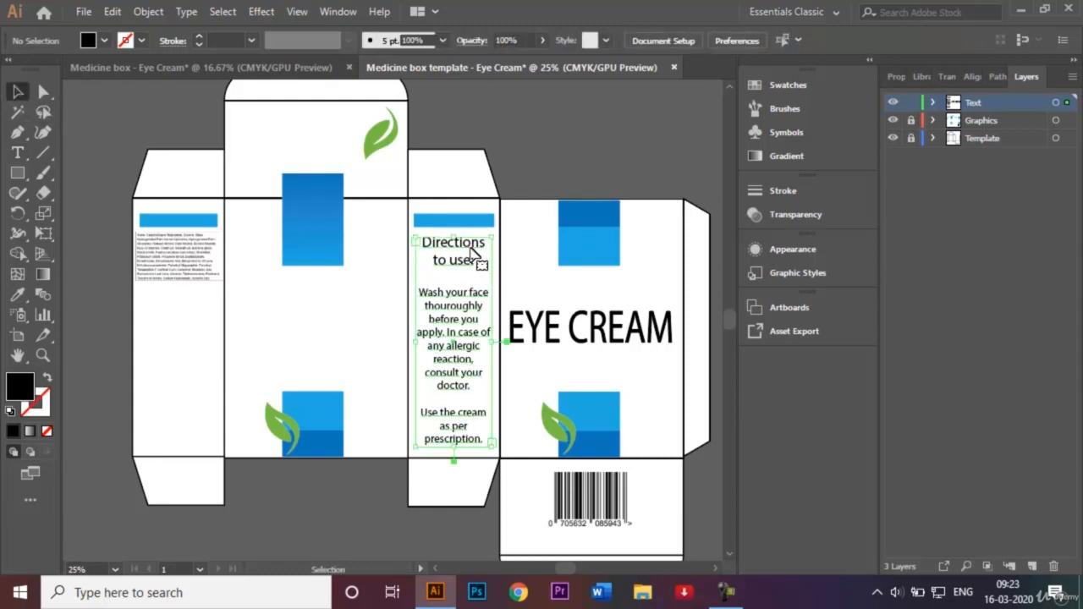
{"action": "left_click_drag", "start_coordinate": [475, 261], "coordinate": [414, 243]}
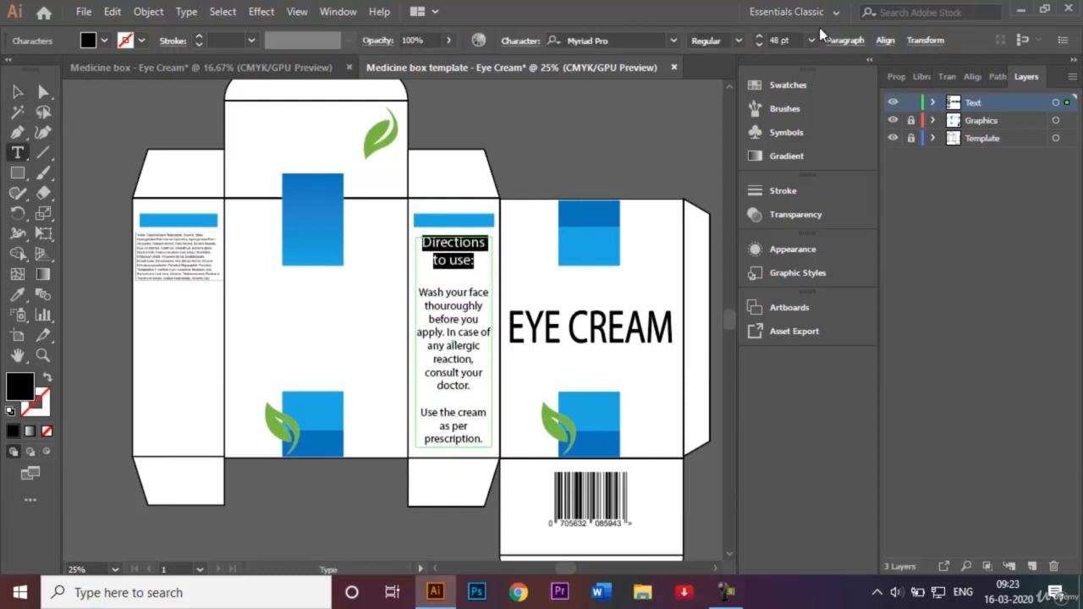
{"action": "left_click", "coordinate": [739, 40]}
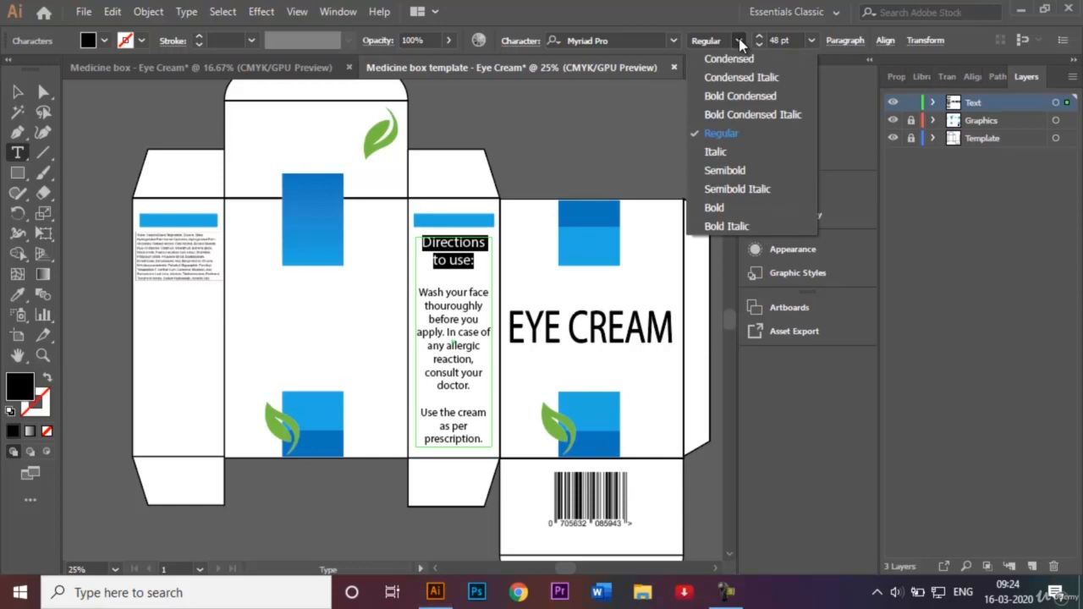
{"action": "left_click", "coordinate": [754, 171]}
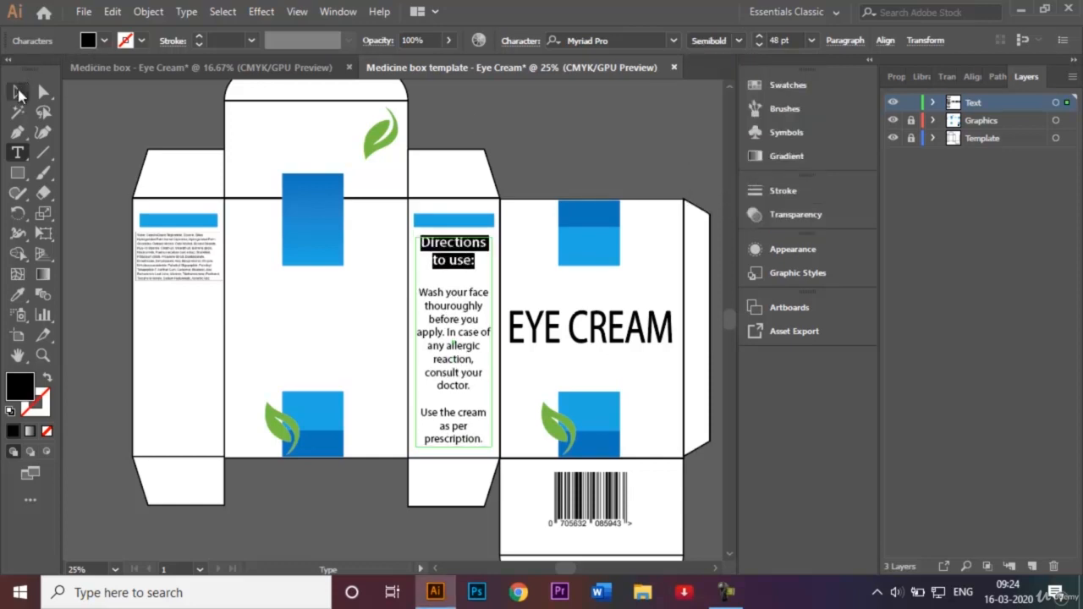
{"action": "left_click", "coordinate": [105, 132]}
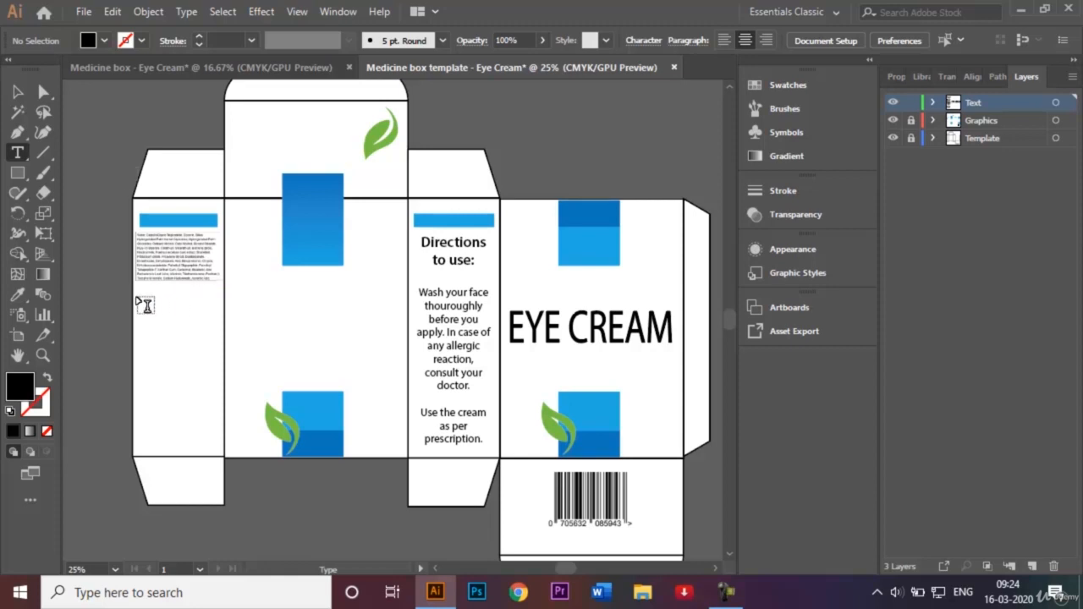
Step: Add a text box below the ingredients text reading "Batch no: 215" and "Best before: 30th June 2020" on separate lines
{"action": "left_click_drag", "start_coordinate": [138, 294], "coordinate": [220, 351]}
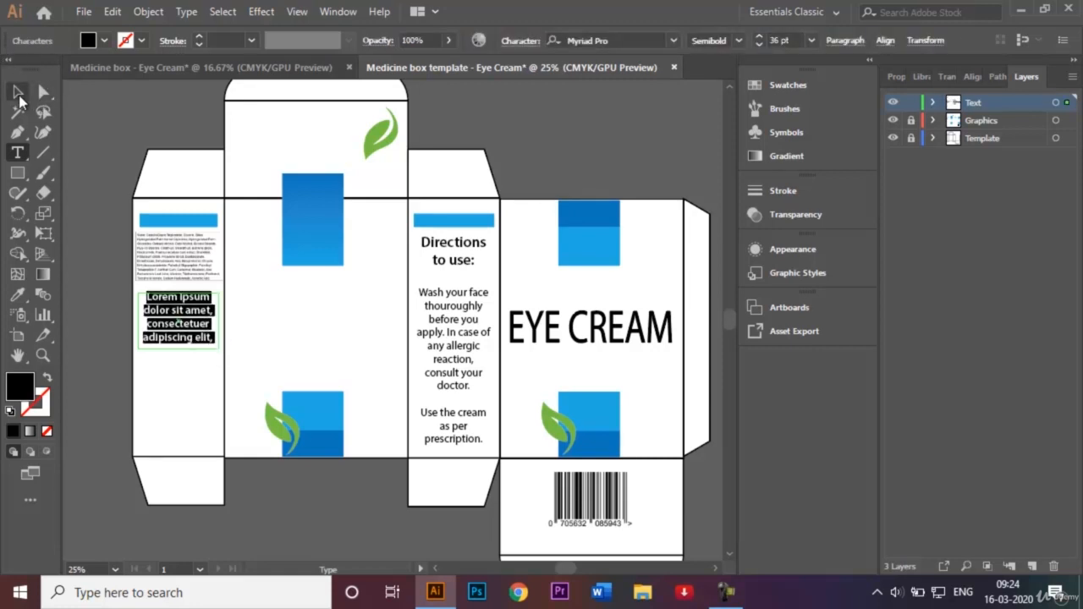
{"action": "key", "text": "Delete"}
{"action": "type", "text": "B"}
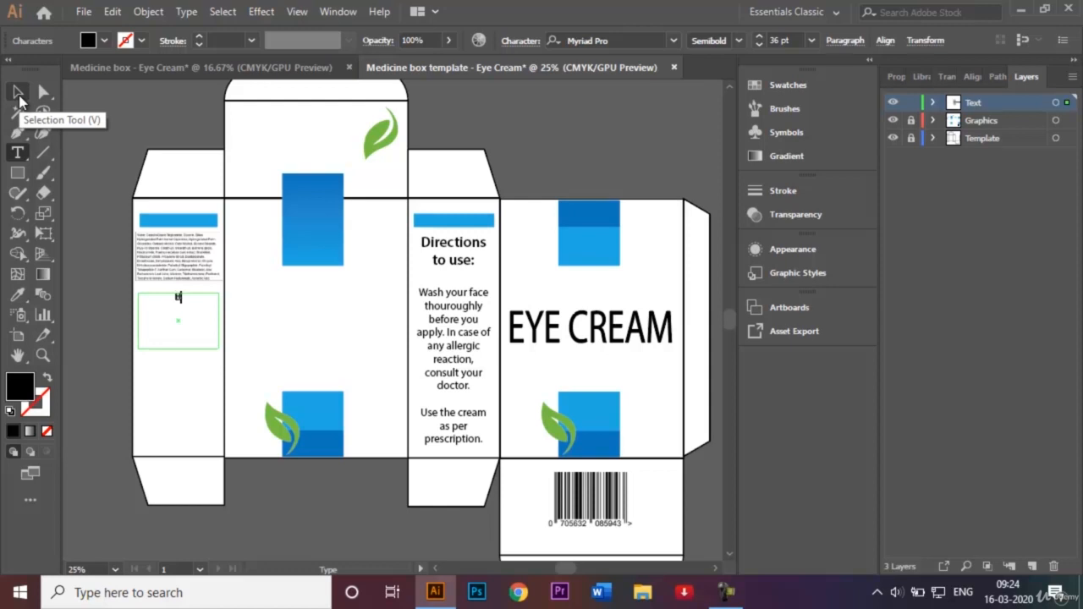
{"action": "type", "text": "atch no:"}
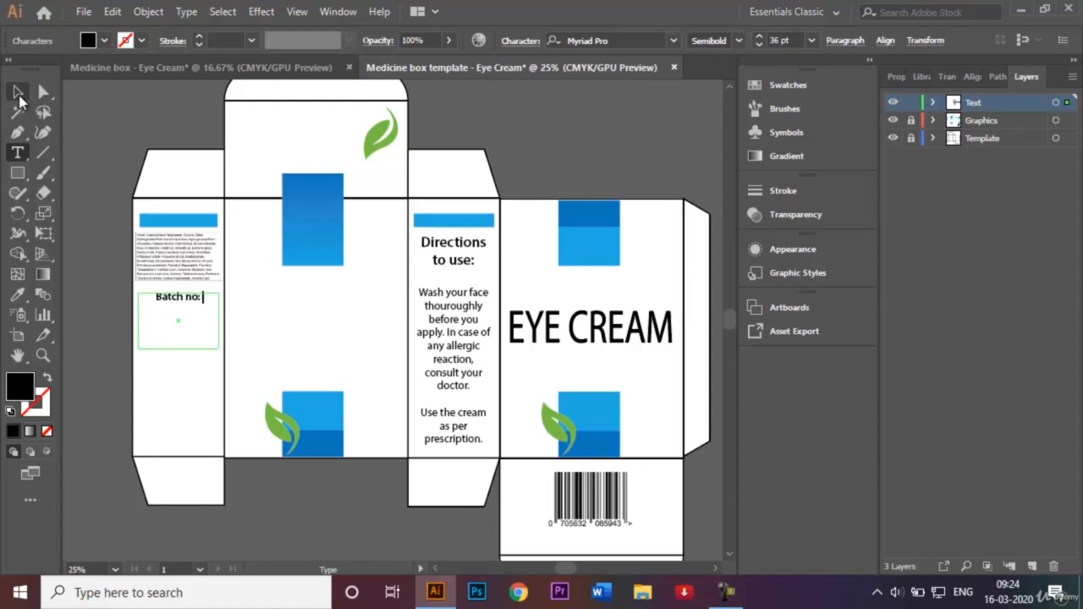
{"action": "type", "text": " 215"}
{"action": "key", "text": "Return"}
{"action": "type", "text": "Be"}
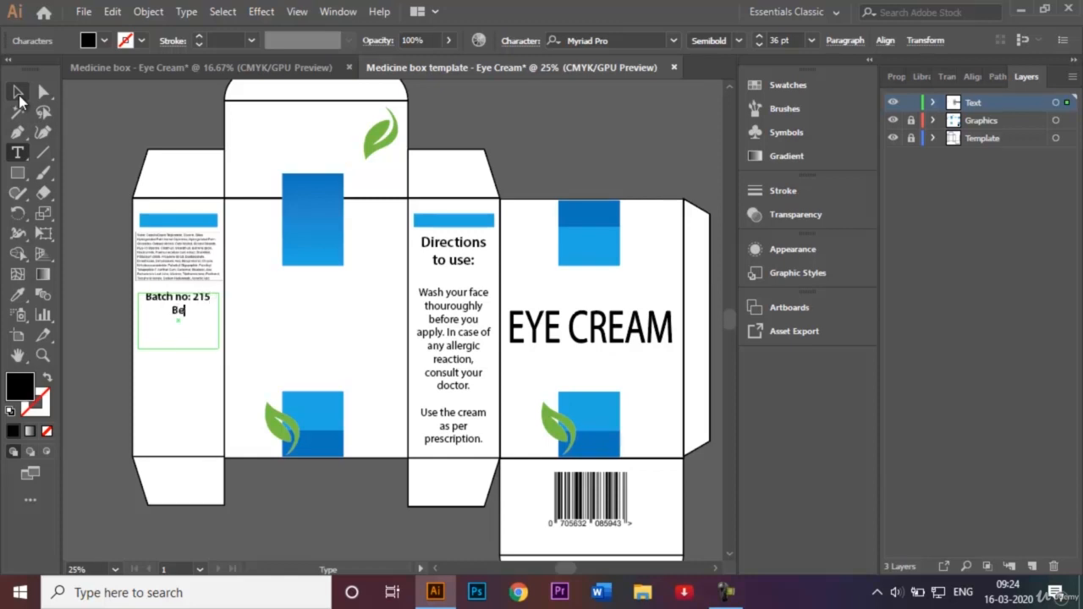
{"action": "type", "text": "st before: 30th"}
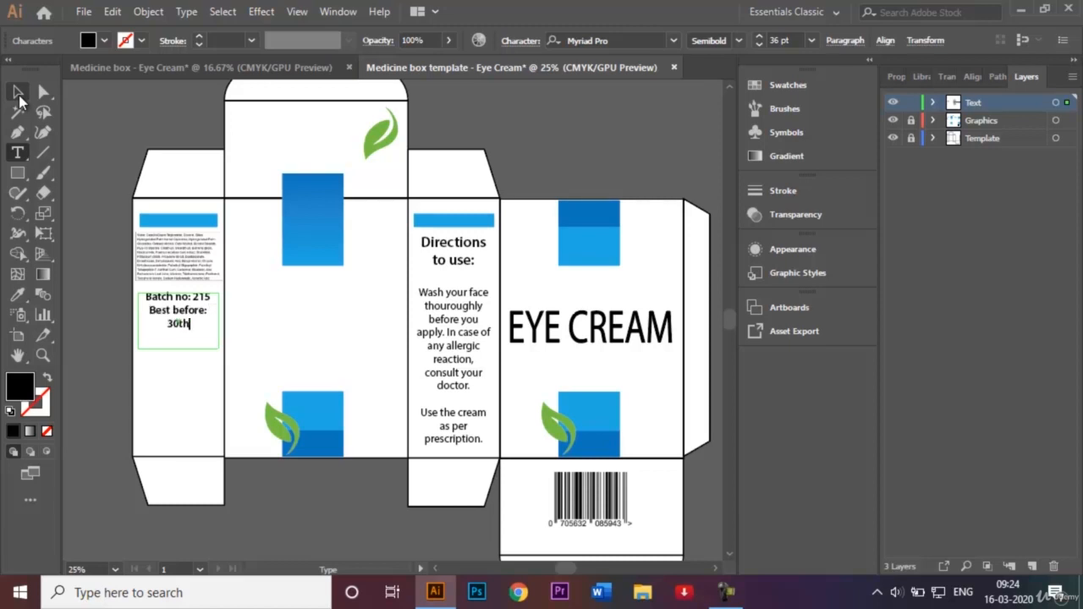
{"action": "type", "text": " June 2020"}
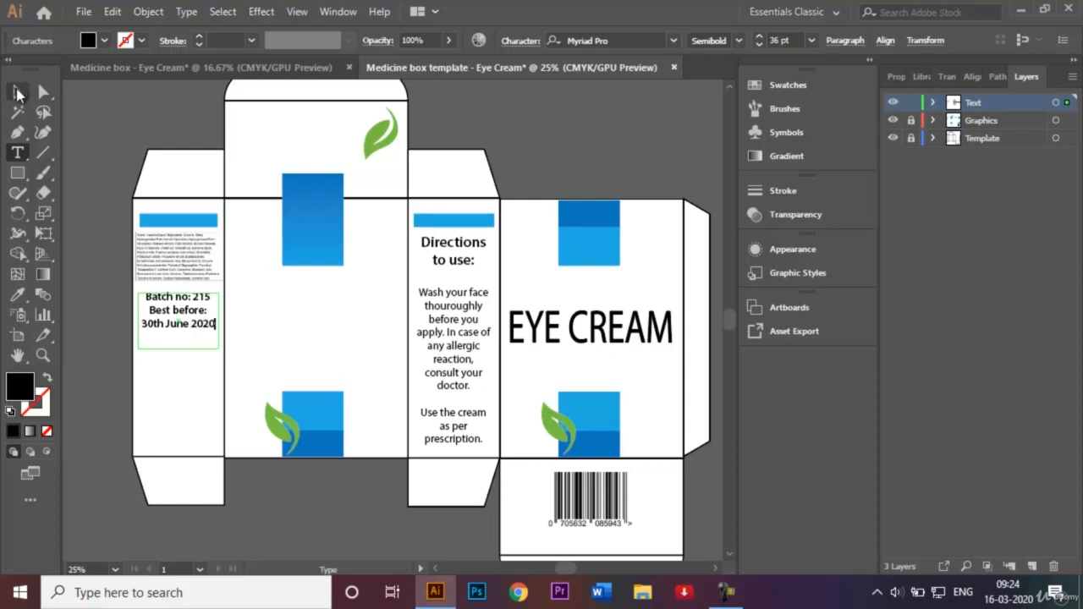
Step: Following the finished reference, add a "Store in cool" line below the best-before date
{"action": "left_click", "coordinate": [255, 60]}
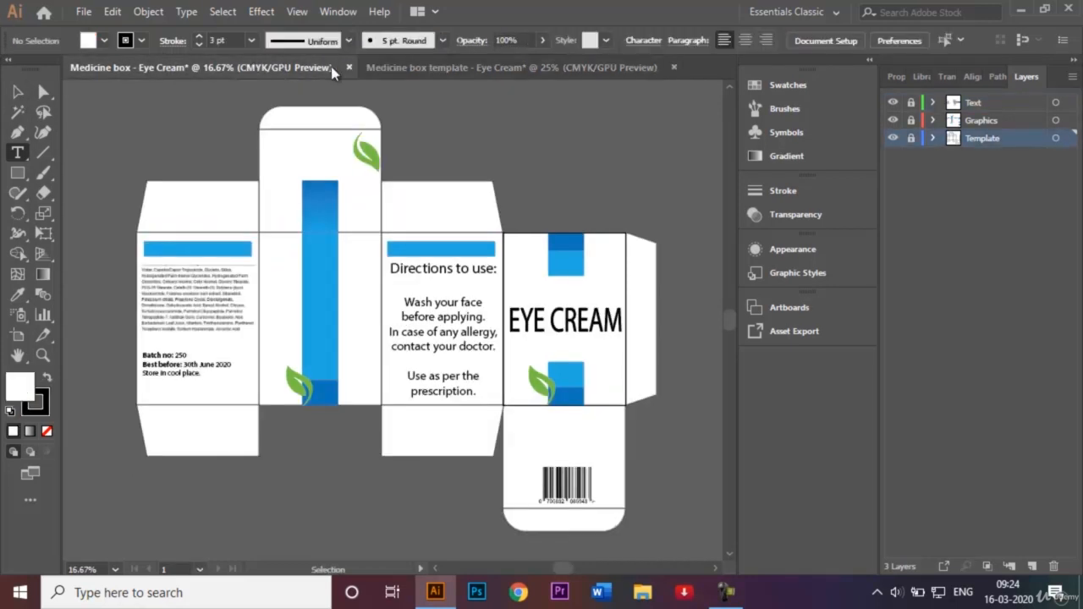
{"action": "left_click", "coordinate": [394, 70]}
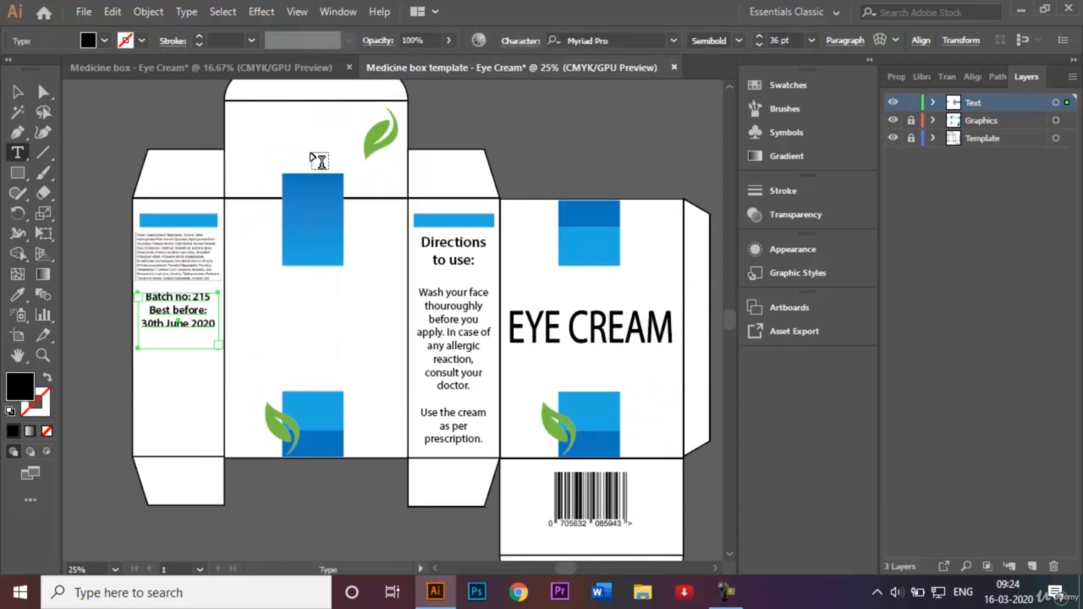
{"action": "key", "text": "Return"}
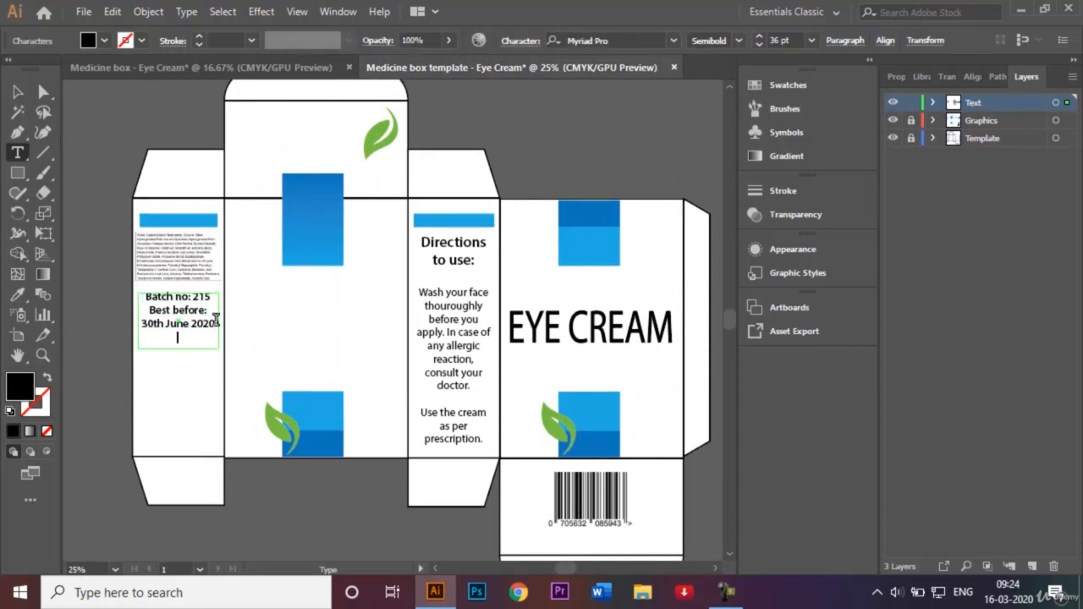
{"action": "type", "text": "Store In cool"}
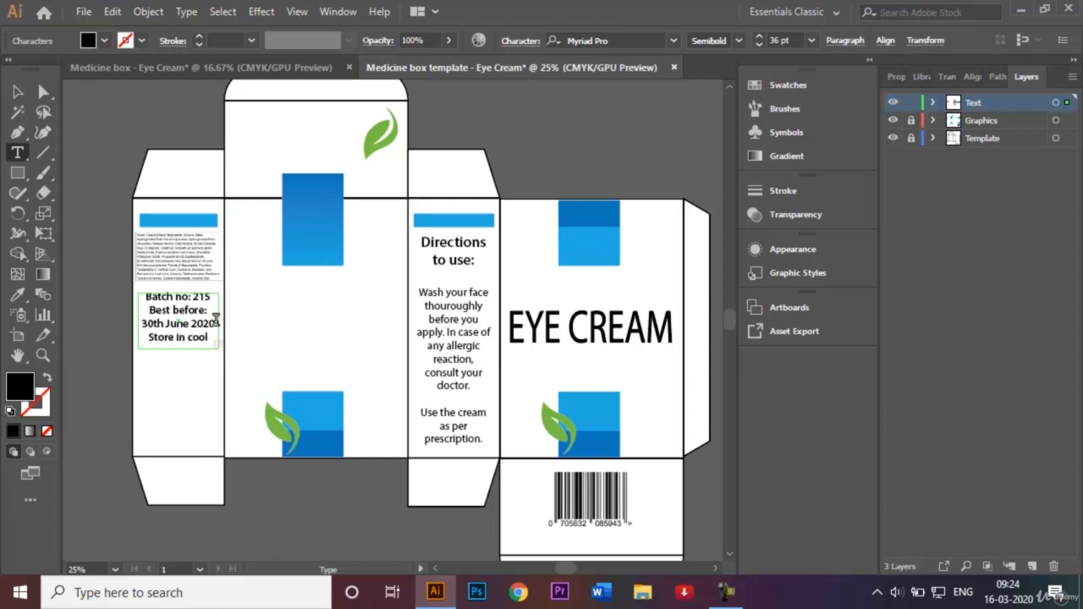
{"action": "left_click", "coordinate": [18, 91]}
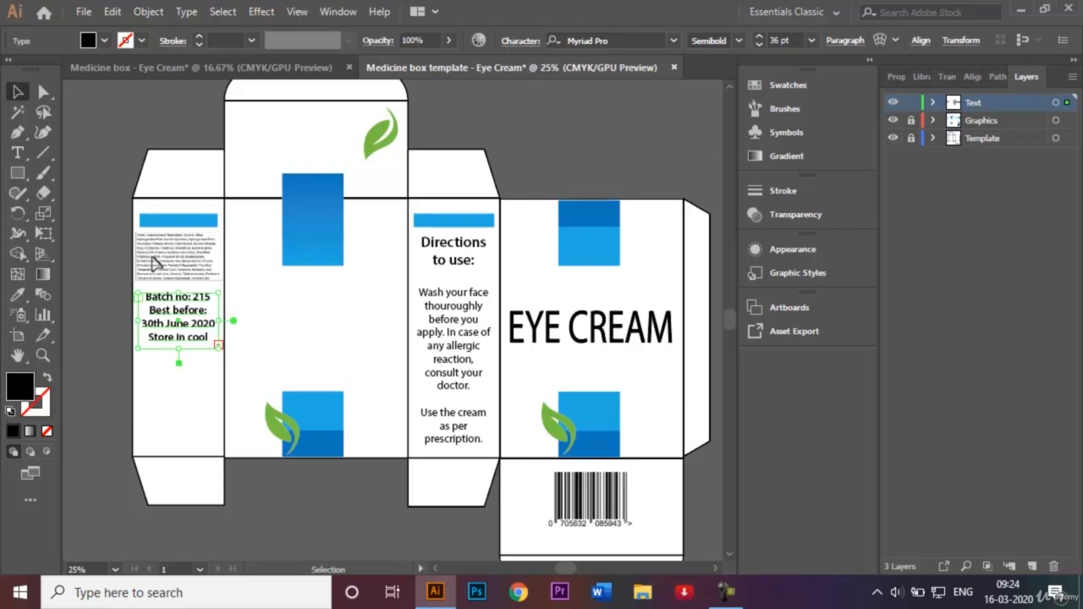
Step: Fit the batch details text frame to its full text and set the best-before date and "Store in cool place." lines to Regular
{"action": "double_click", "coordinate": [179, 362]}
{"action": "left_click", "coordinate": [201, 362]}
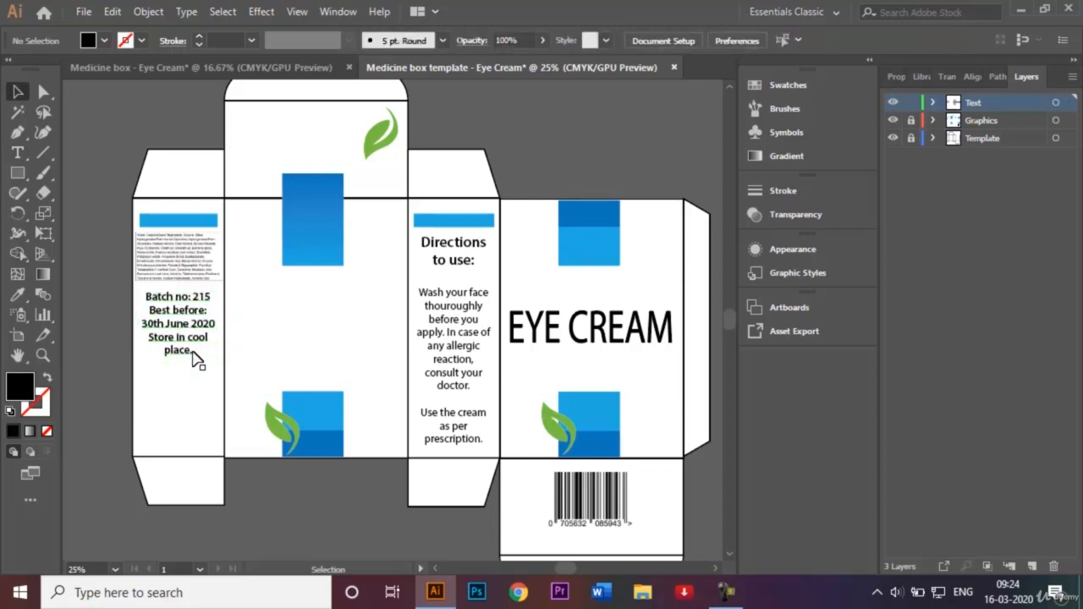
{"action": "double_click", "coordinate": [193, 360]}
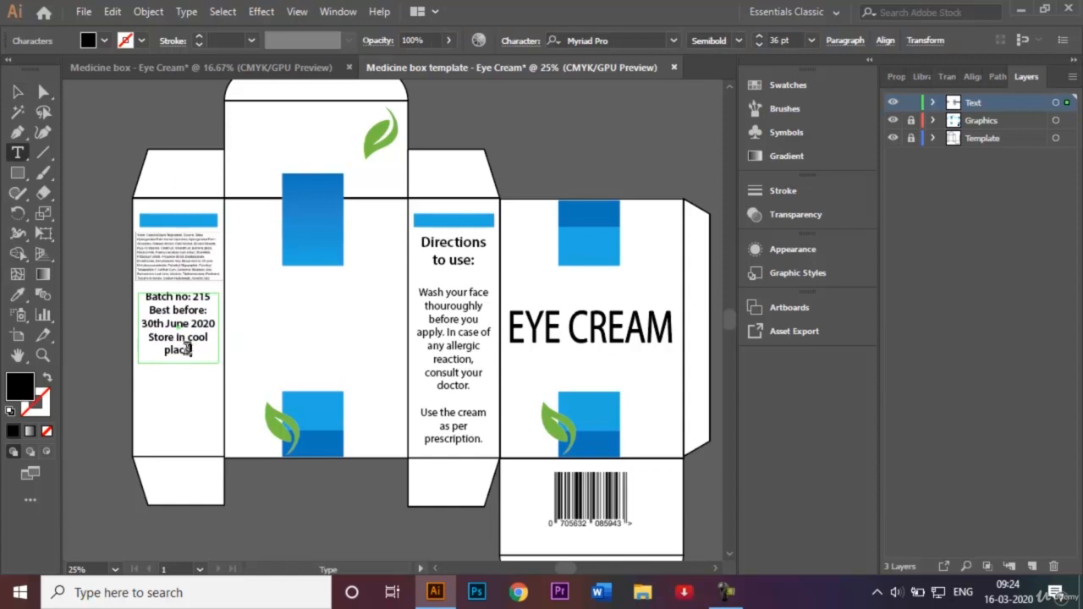
{"action": "left_click_drag", "start_coordinate": [192, 350], "coordinate": [144, 328]}
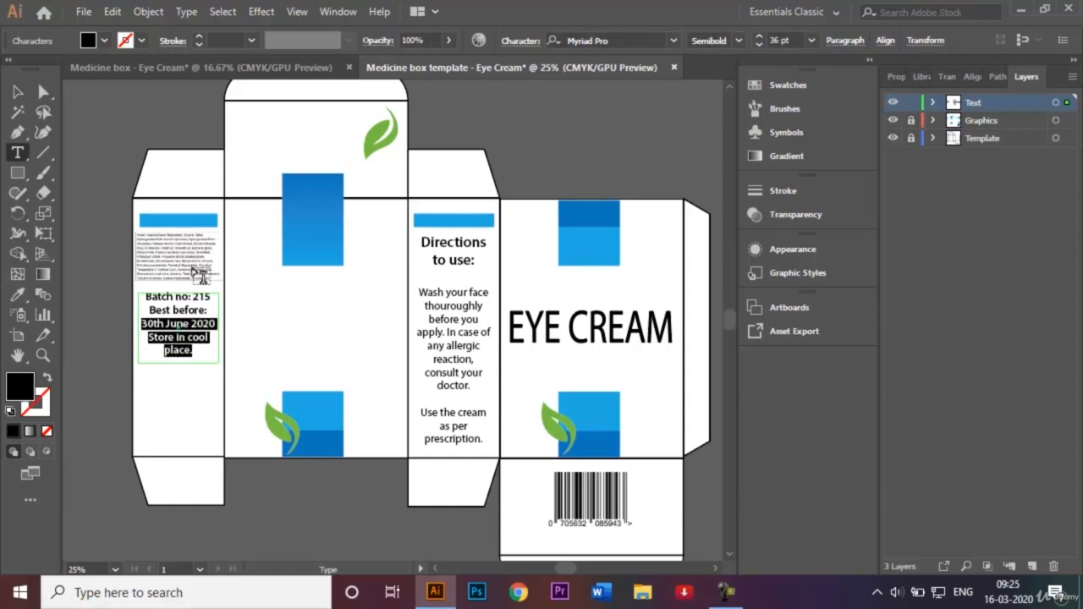
{"action": "left_click", "coordinate": [736, 40]}
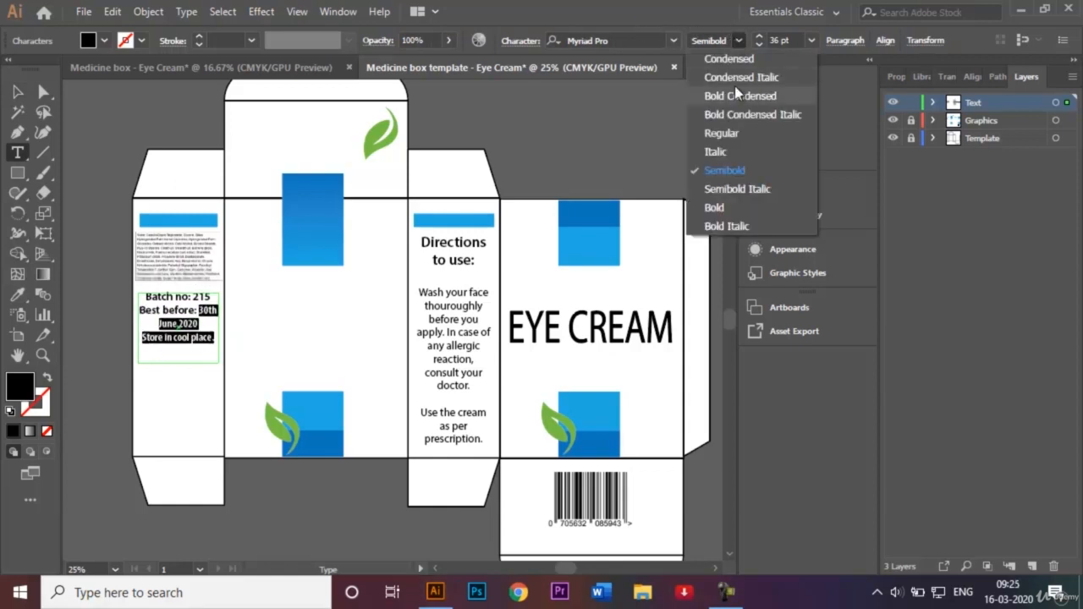
{"action": "left_click", "coordinate": [755, 132]}
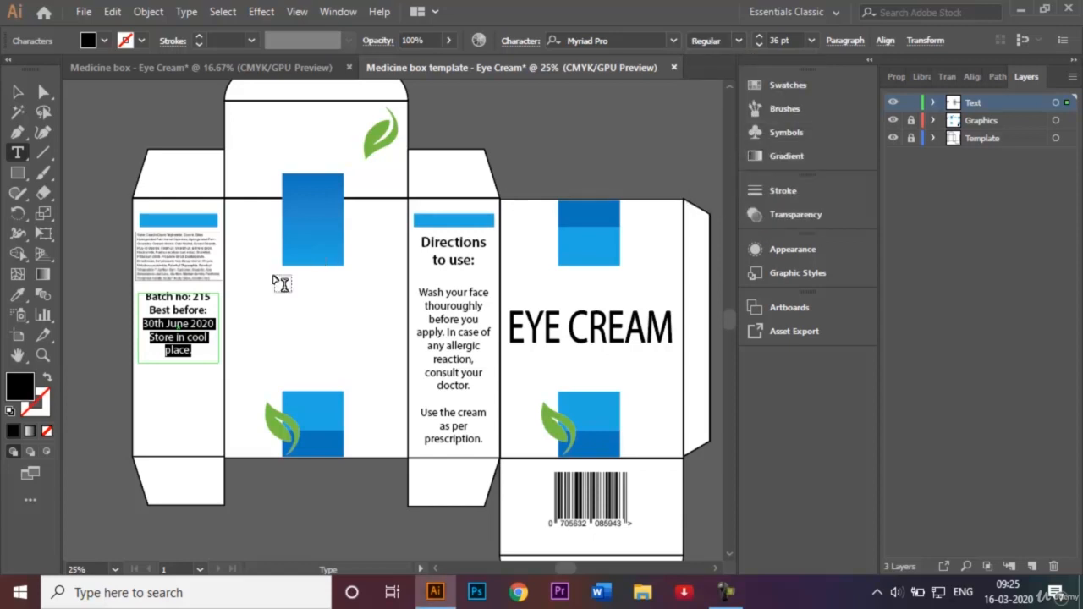
Step: Change the batch number value "215" to the Regular font style, keeping its label as it is
{"action": "left_click", "coordinate": [211, 310]}
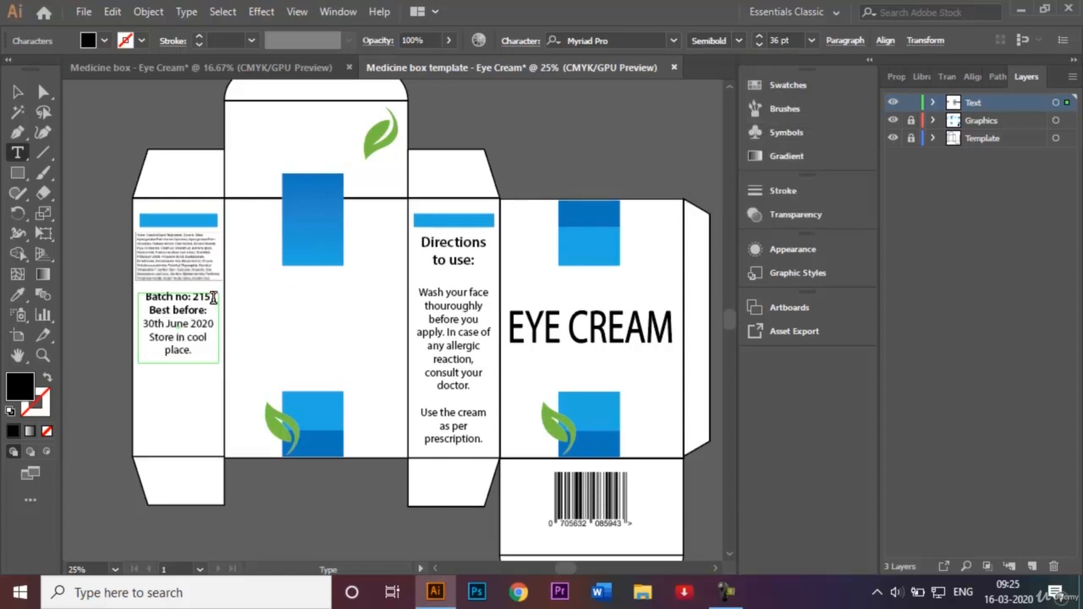
{"action": "left_click_drag", "start_coordinate": [213, 296], "coordinate": [192, 296]}
{"action": "left_click", "coordinate": [736, 40]}
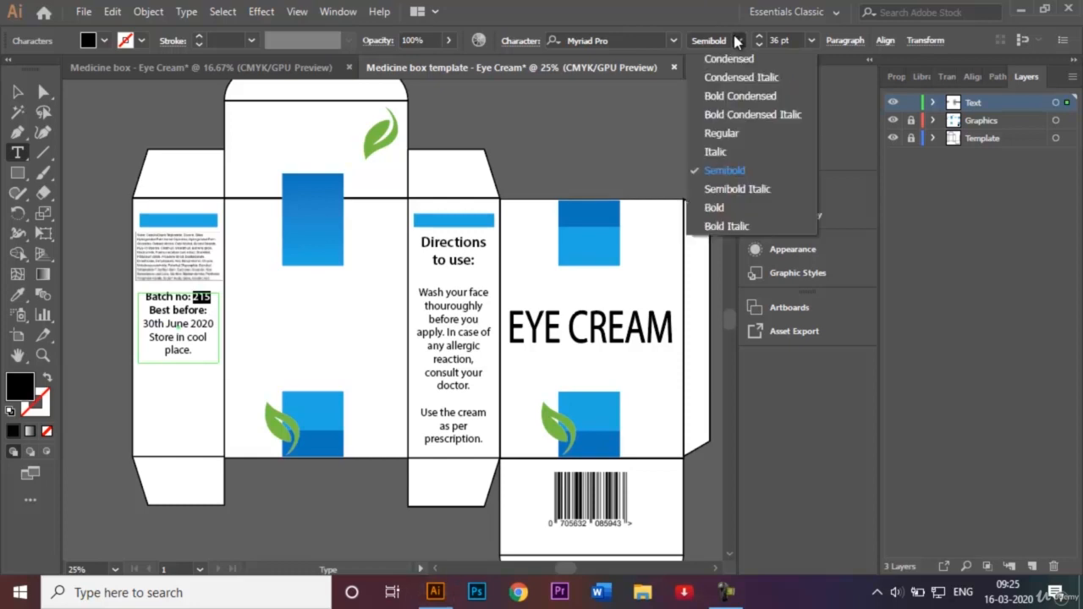
{"action": "left_click", "coordinate": [734, 136]}
{"action": "left_click", "coordinate": [17, 93]}
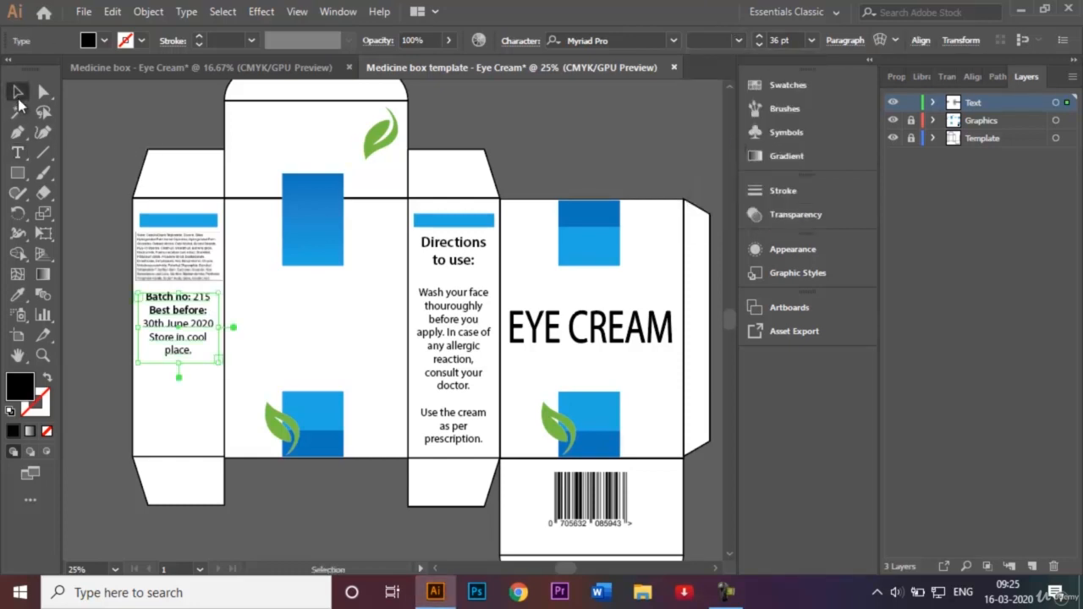
{"action": "left_click", "coordinate": [144, 161]}
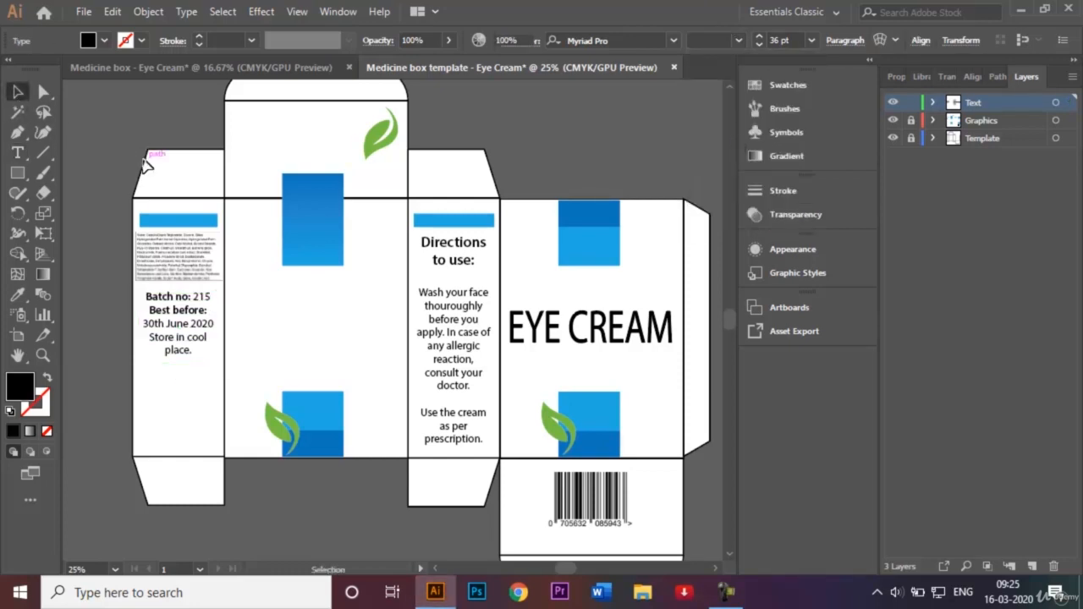
Step: Unlock the Graphics layer and place the ingredients image, enlarged to nearly panel width, between the blue band and leaf on the adjacent wide panel
{"action": "left_click", "coordinate": [911, 120]}
{"action": "left_click_drag", "start_coordinate": [189, 273], "coordinate": [399, 381]}
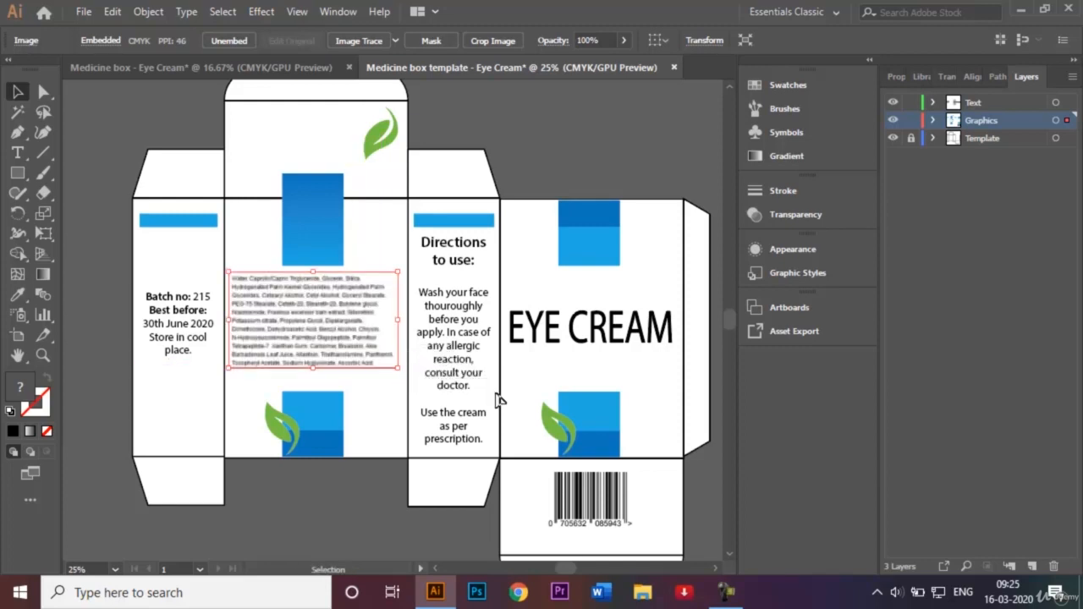
{"action": "key", "text": "shift+Right"}
{"action": "key", "text": "shift+Right"}
{"action": "key", "text": "shift+Down"}
{"action": "key", "text": "shift+Down"}
{"action": "key", "text": "shift+Down"}
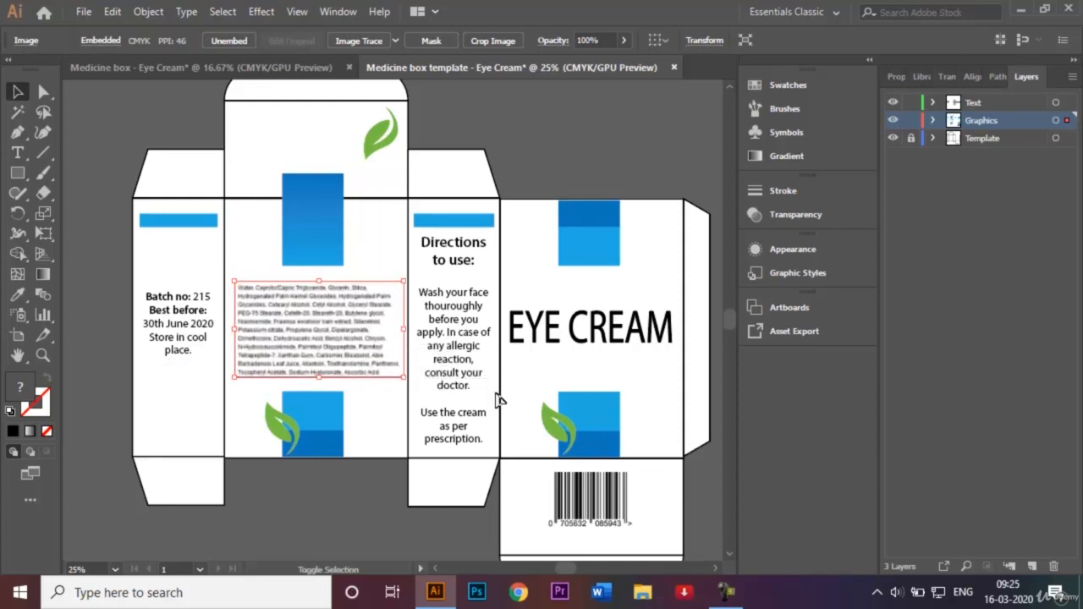
Step: Deselect the ingredients image and lock the Graphics and Text layers
{"action": "left_click", "coordinate": [583, 93]}
{"action": "left_click", "coordinate": [910, 120]}
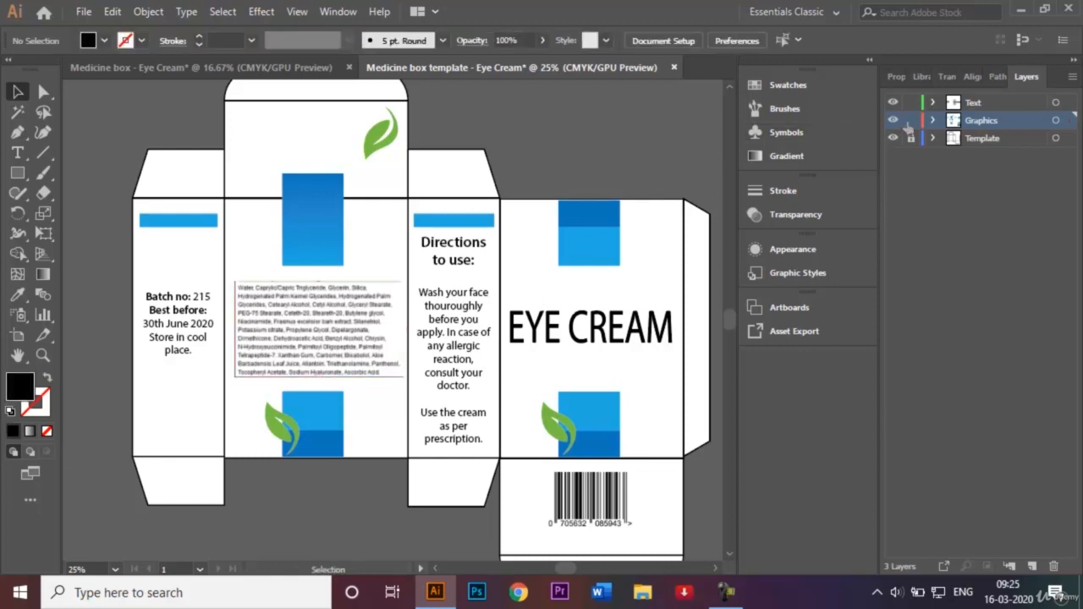
{"action": "left_click", "coordinate": [910, 103]}
Step: Save the box design as the Adobe Illustrator file "Medicine box template - Eye Cream.ai" in the "Reference Images - Video Recording" folder, with Illustrator CC as version
{"action": "key", "text": "ctrl+minus"}
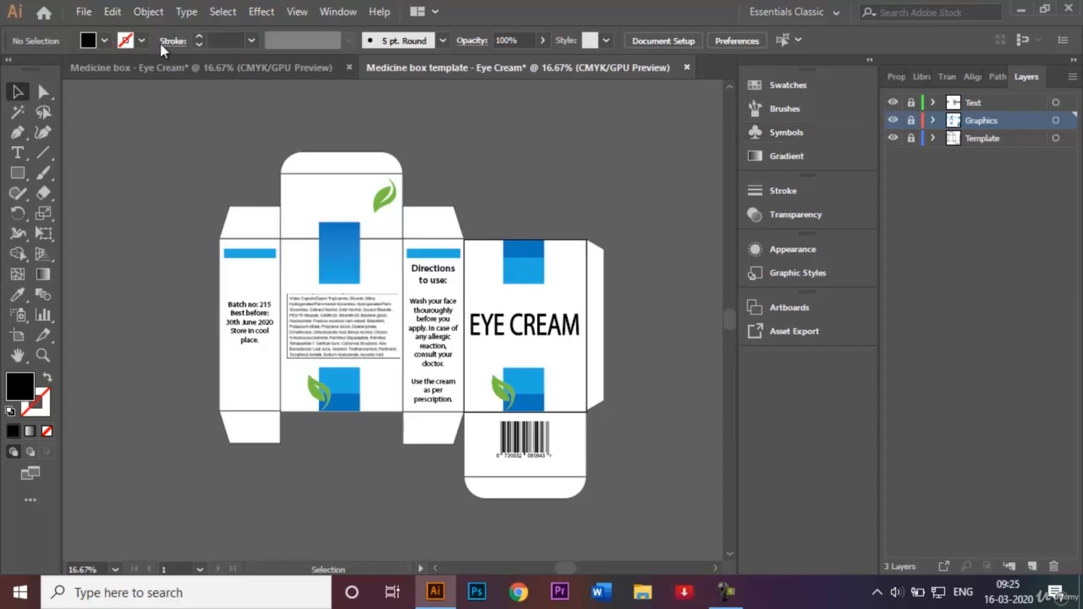
{"action": "left_click", "coordinate": [82, 12]}
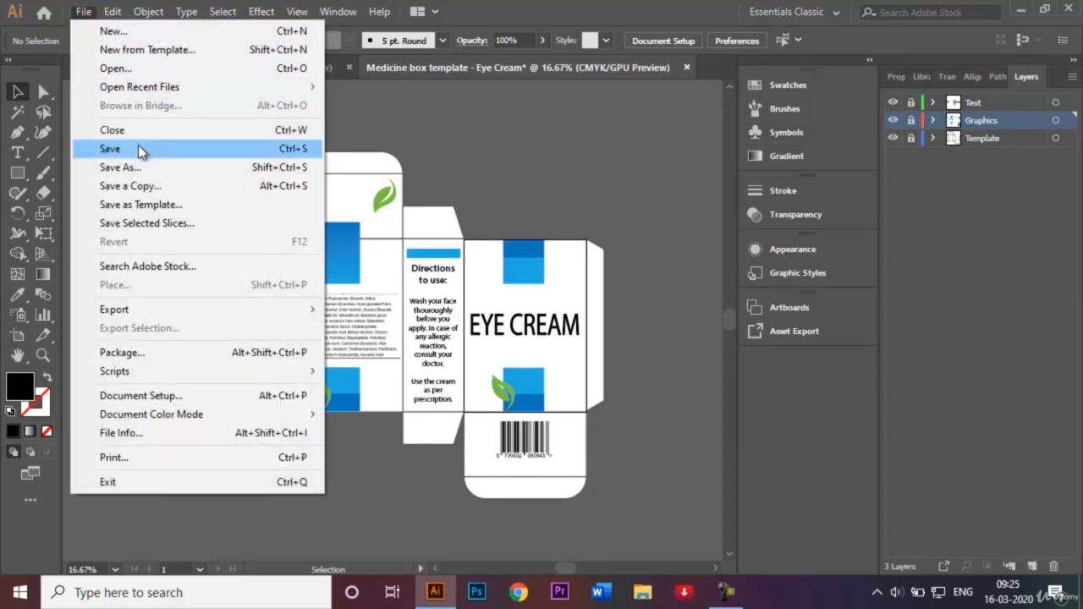
{"action": "left_click", "coordinate": [146, 167]}
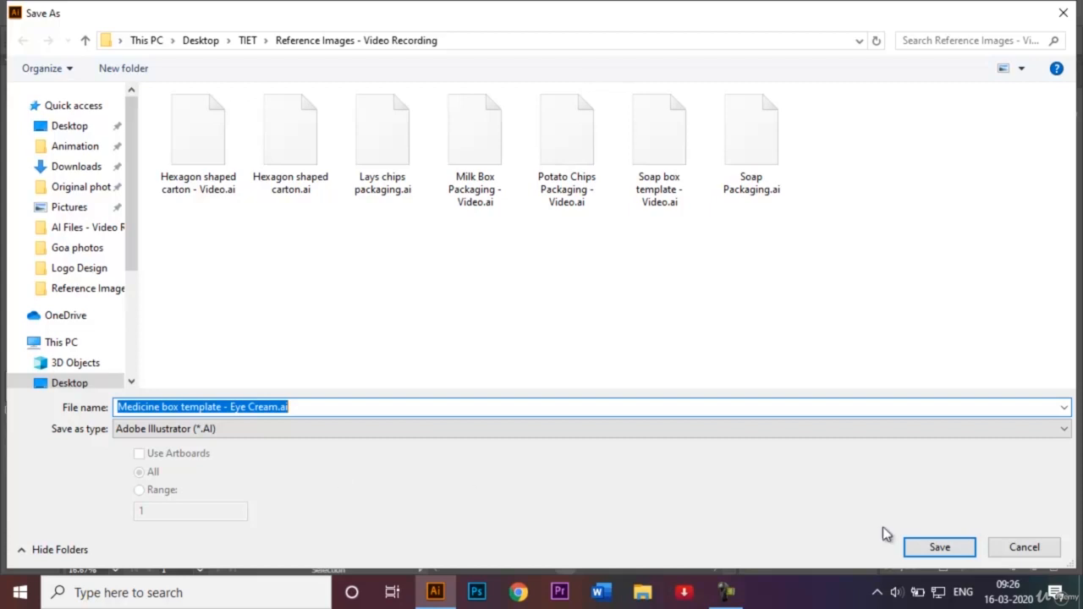
{"action": "left_click", "coordinate": [965, 546]}
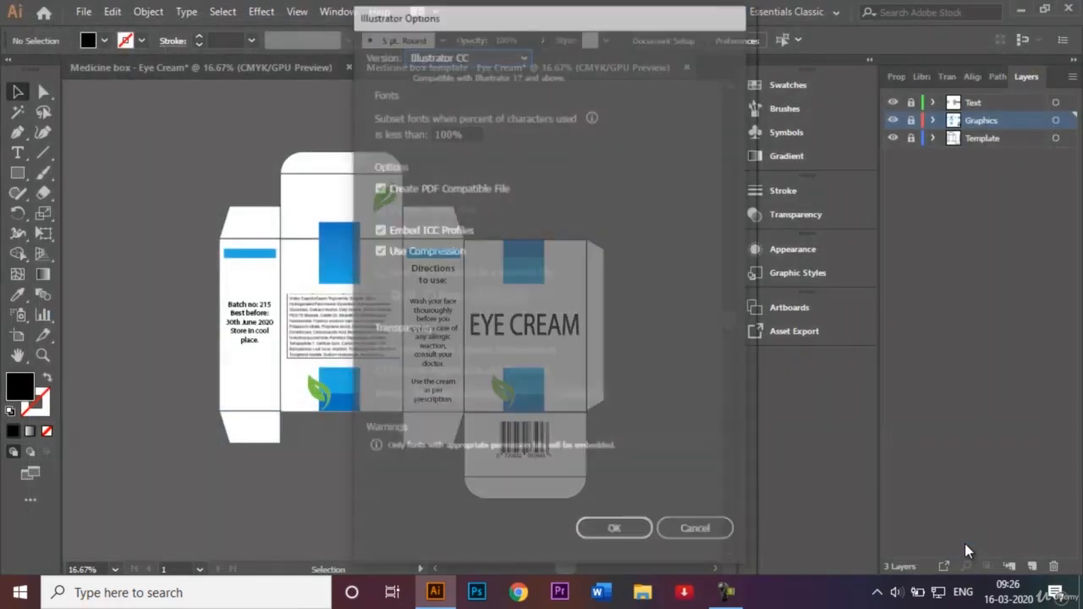
{"action": "left_click", "coordinate": [631, 532]}
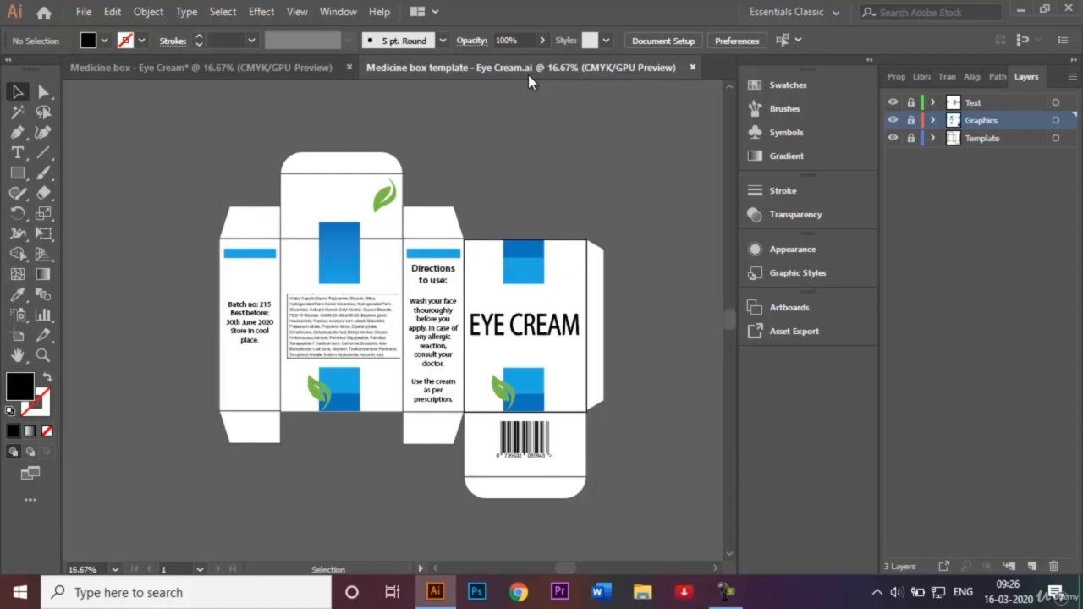
{"action": "left_click", "coordinate": [724, 592]}
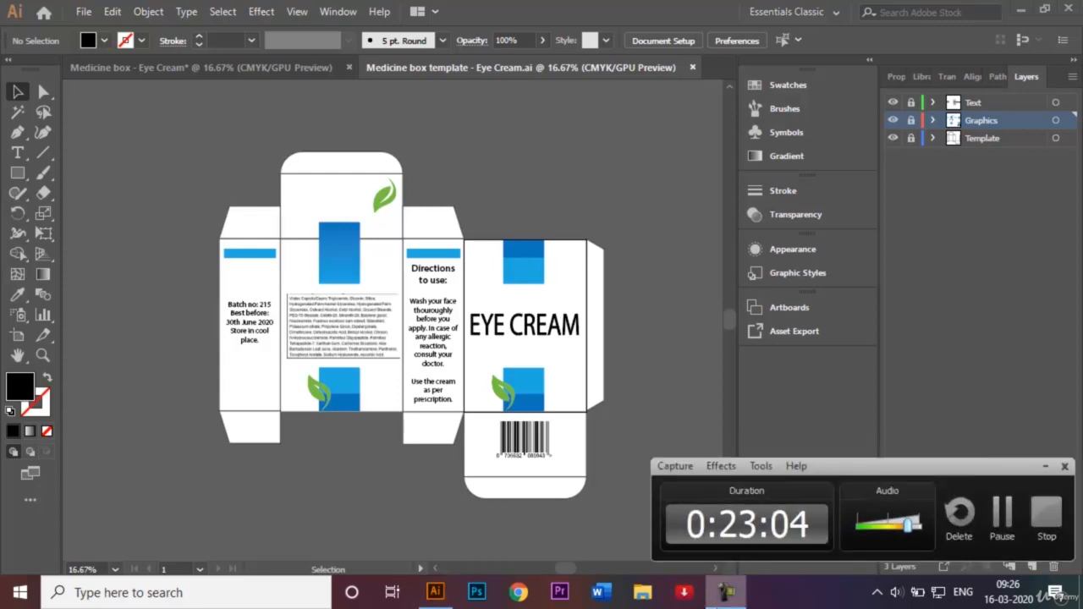